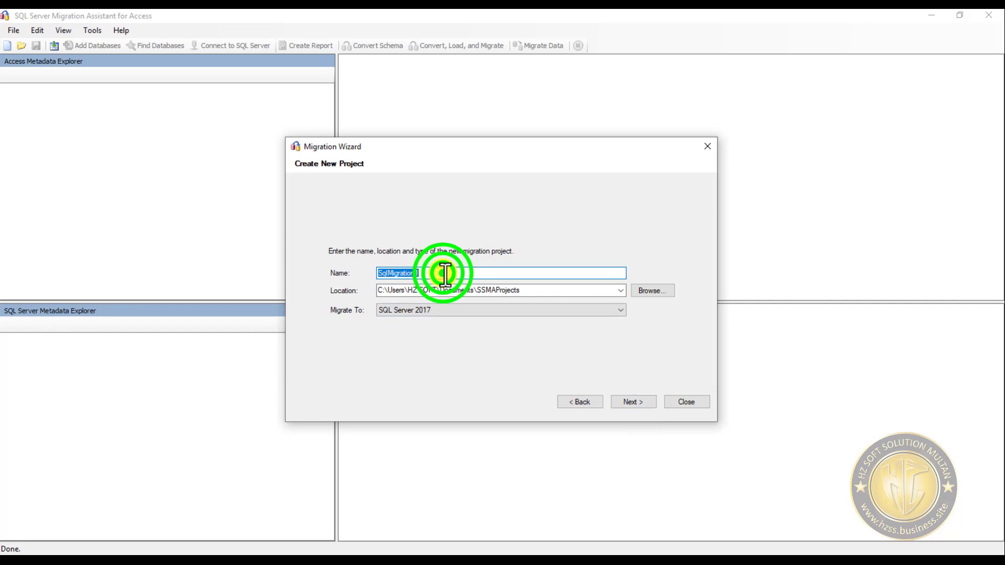
# - Name the migration project Enrollment and browse to the _SqlDB folder on drive E: for its location
pyautogui.write('En')
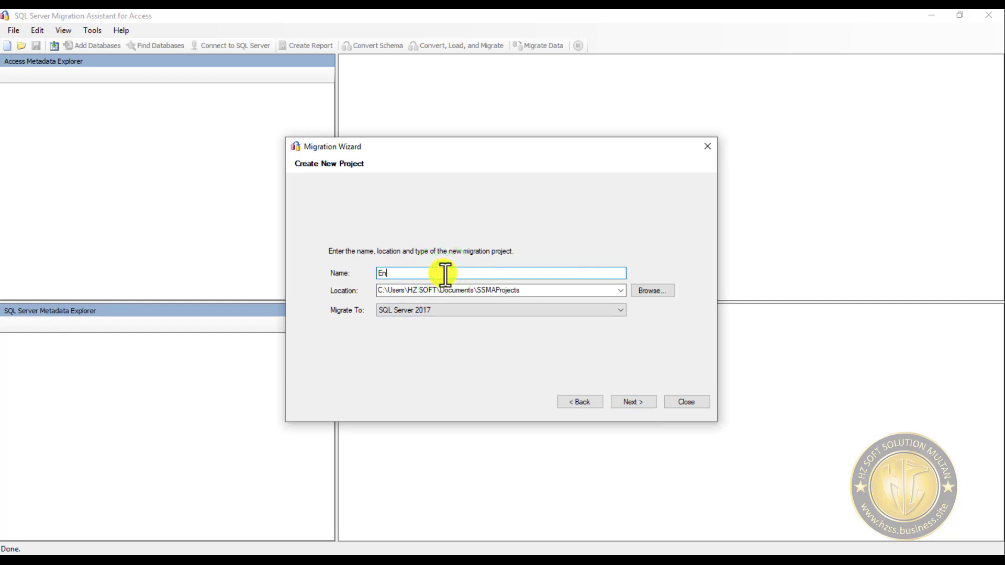
pyautogui.write('rollment')
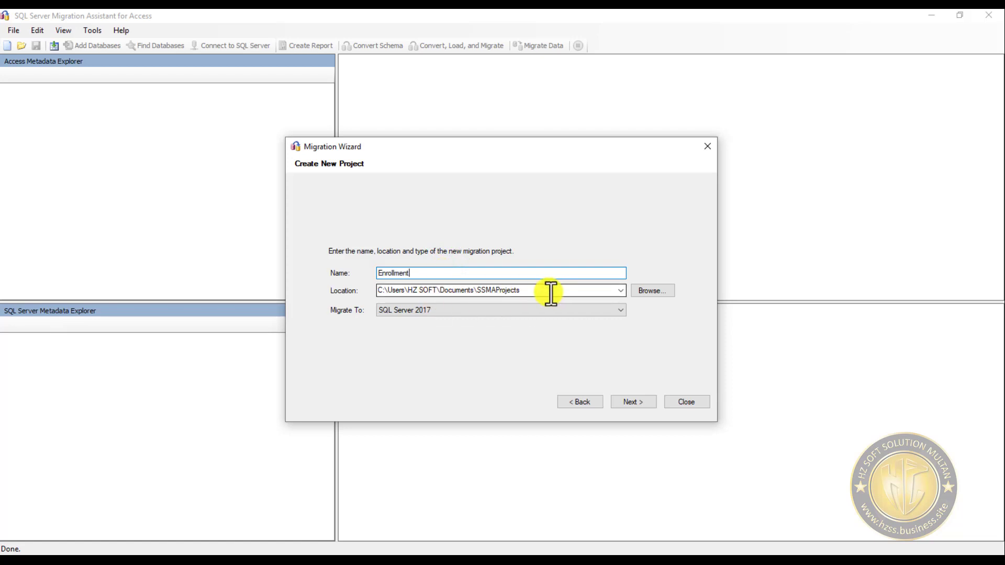
pyautogui.click(664, 292)
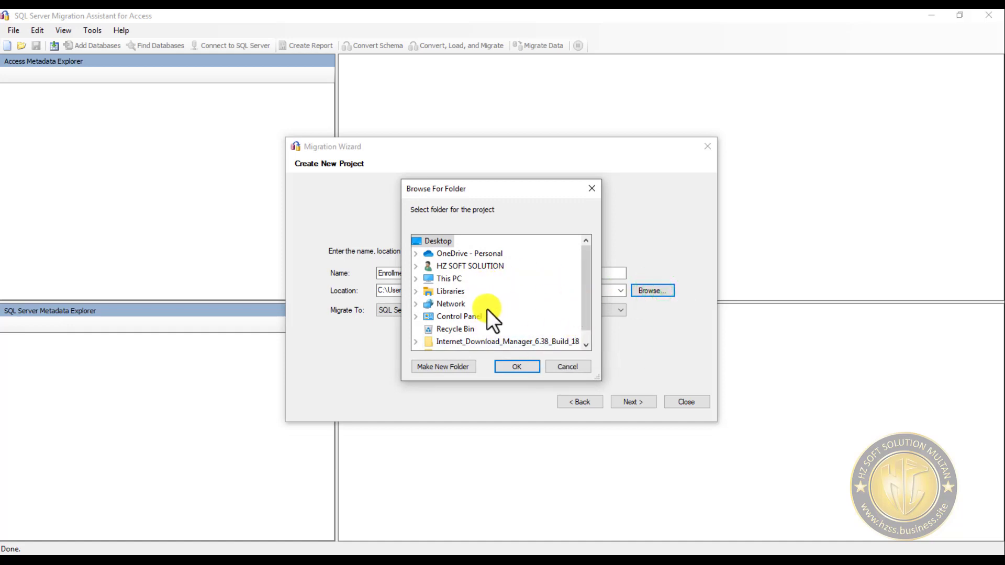
pyautogui.doubleClick(450, 280)
pyautogui.scroll(-3, 530, 316)
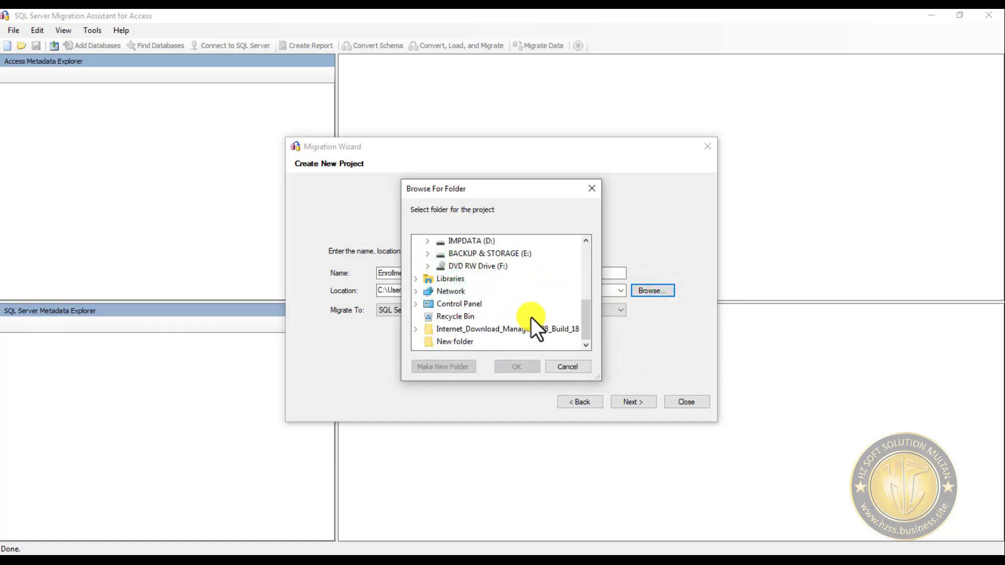
pyautogui.doubleClick(505, 254)
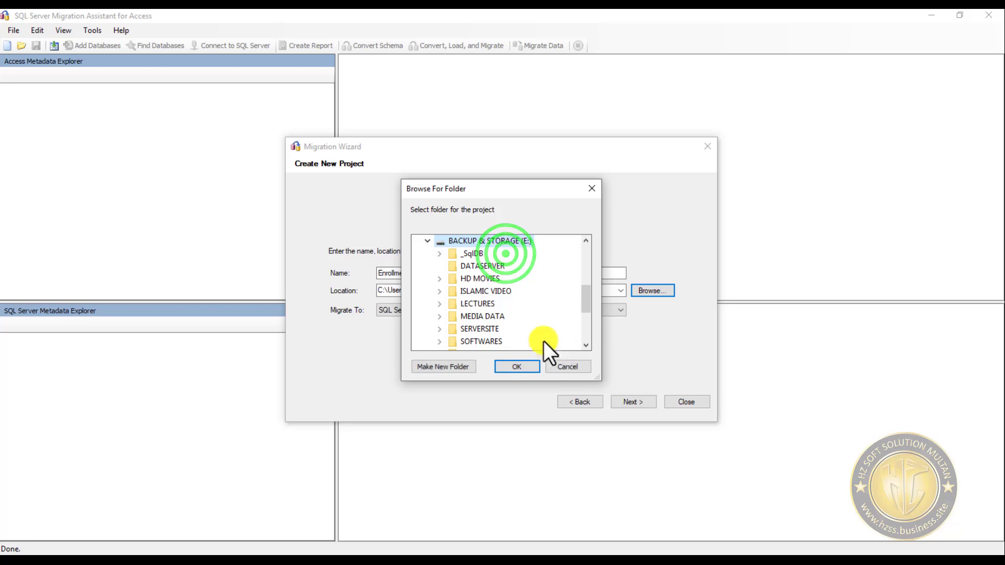
pyautogui.doubleClick(474, 255)
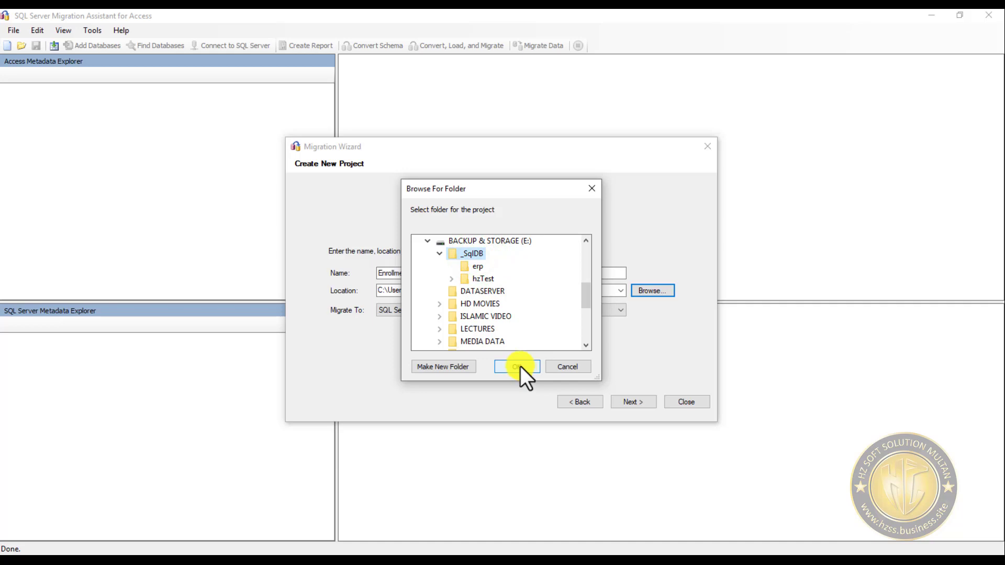
# - Create a folder named Enrollment inside _SqlDB and use it as the project location
pyautogui.click(455, 368)
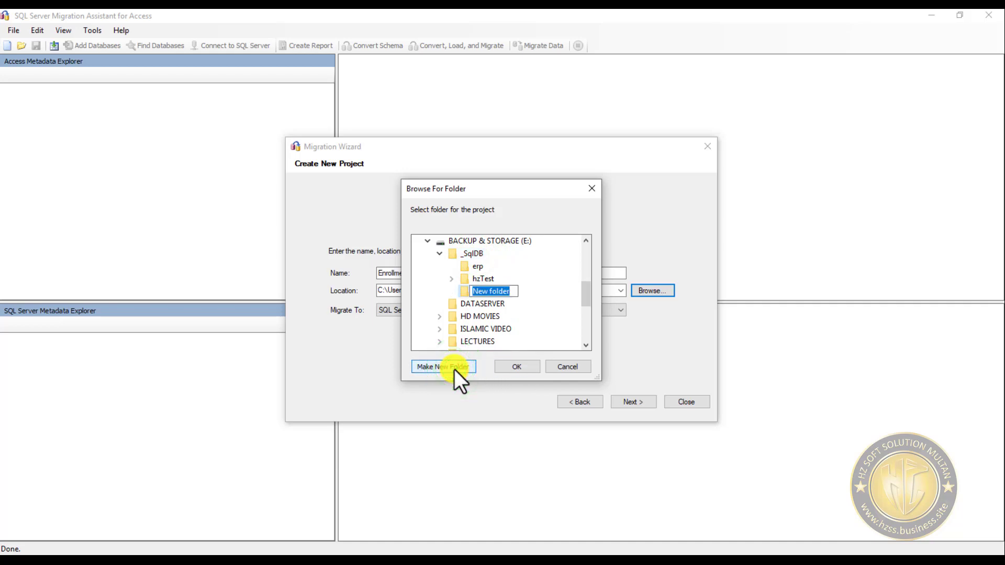
pyautogui.write('en')
pyautogui.press('BackSpace')
pyautogui.press('BackSpace')
pyautogui.write('Enrollment')
pyautogui.click(522, 291)
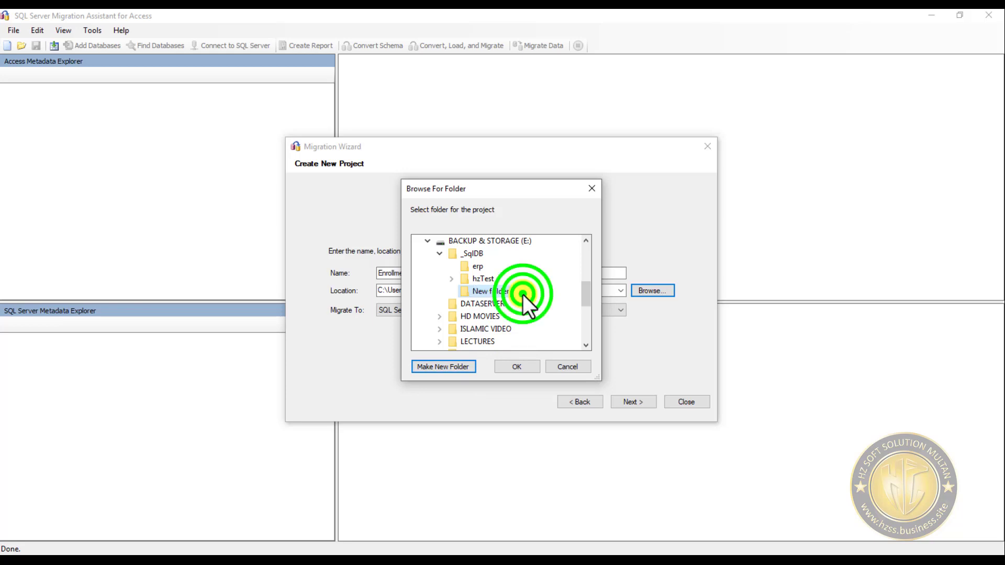
pyautogui.click(492, 265)
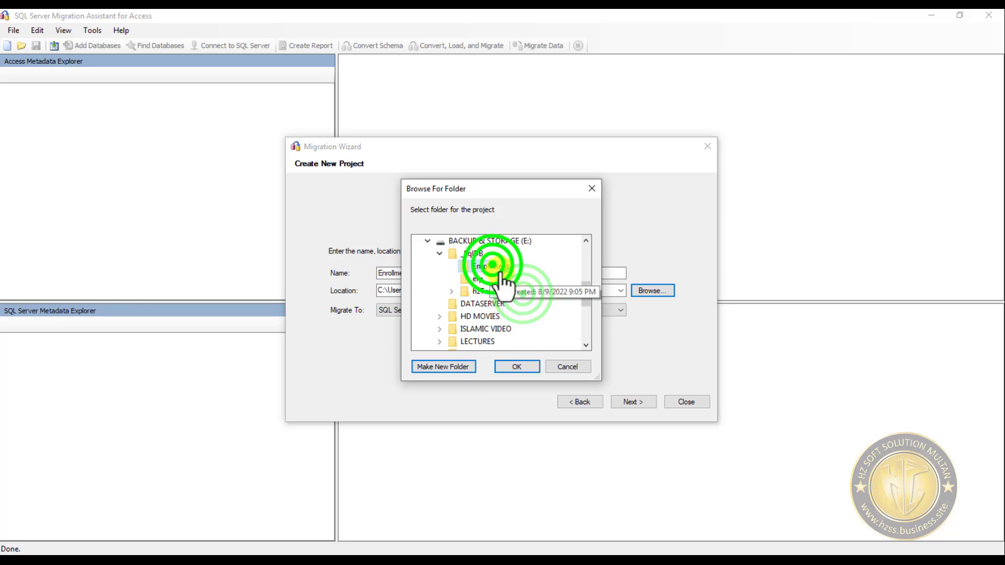
pyautogui.click(520, 370)
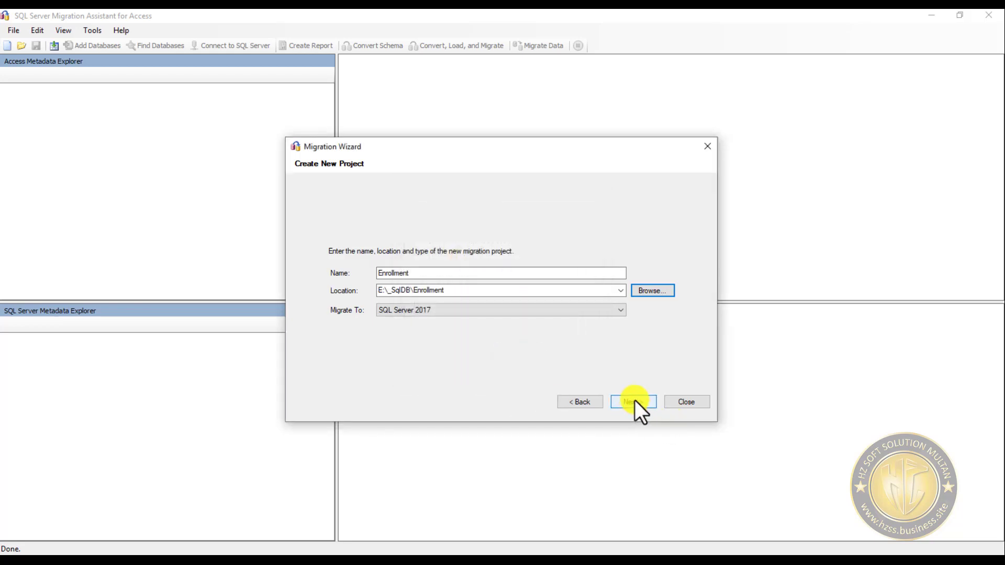
# - Set the migration target to SQL Server 2014 and continue to adding Access databases
pyautogui.click(523, 313)
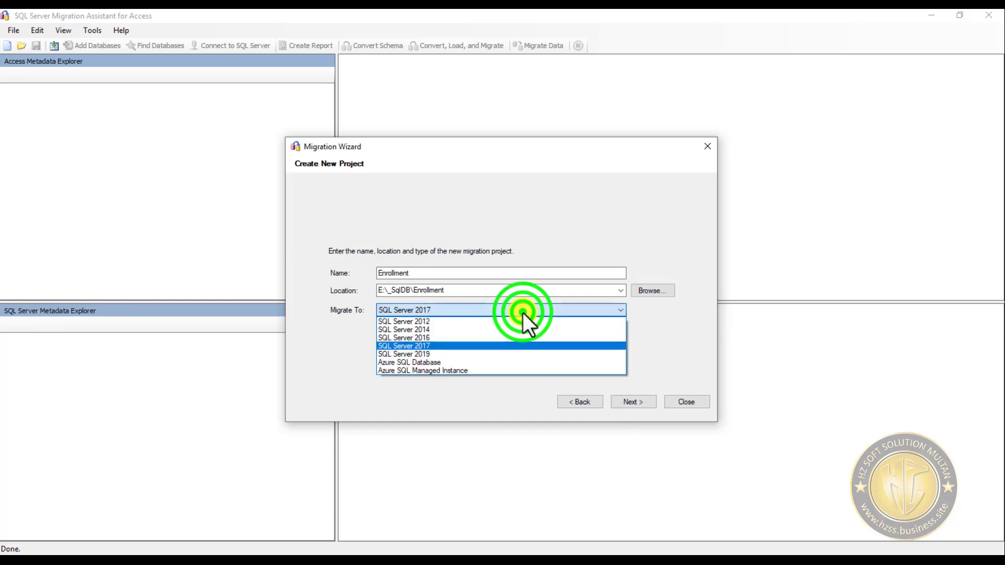
pyautogui.click(448, 329)
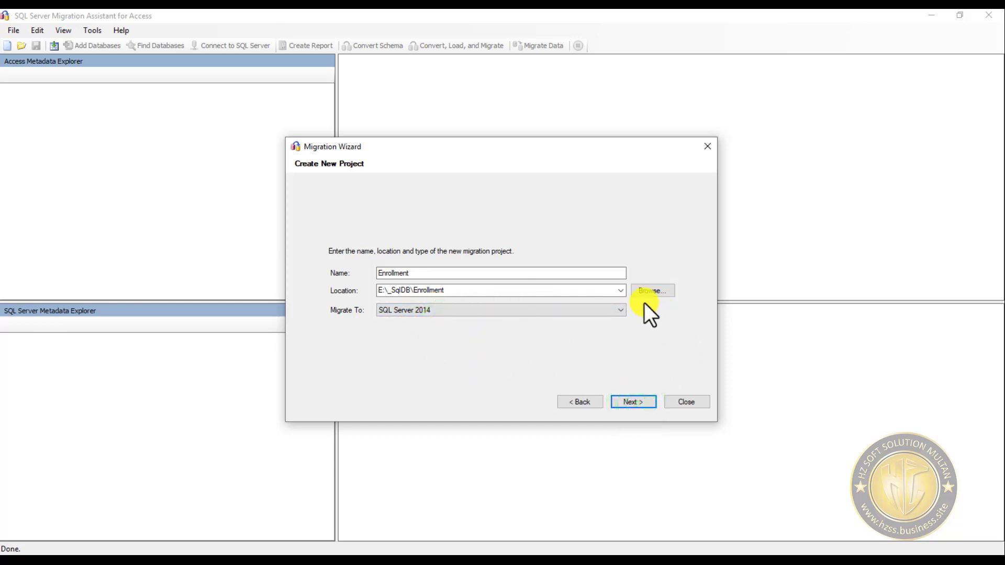
pyautogui.click(612, 309)
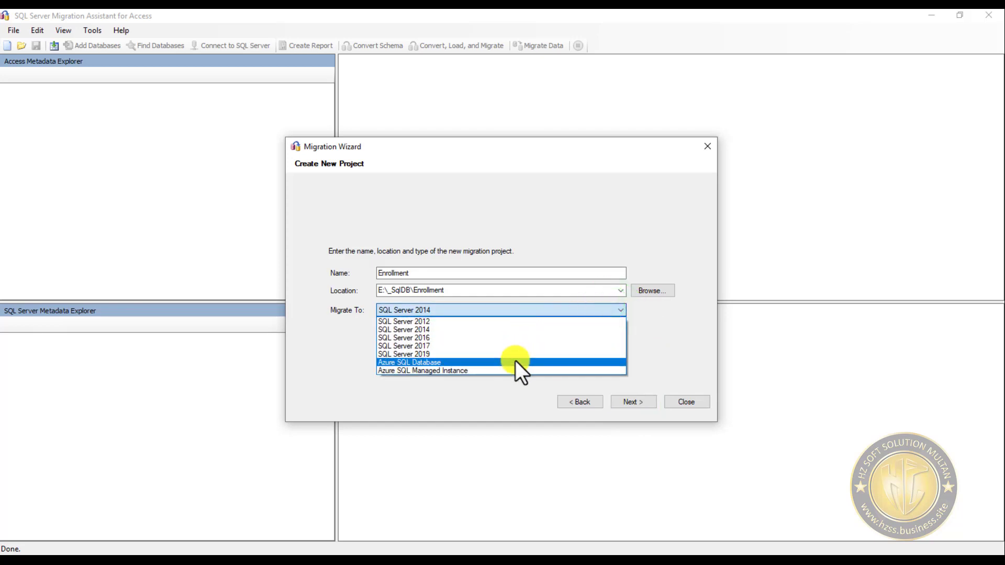
pyautogui.click(425, 328)
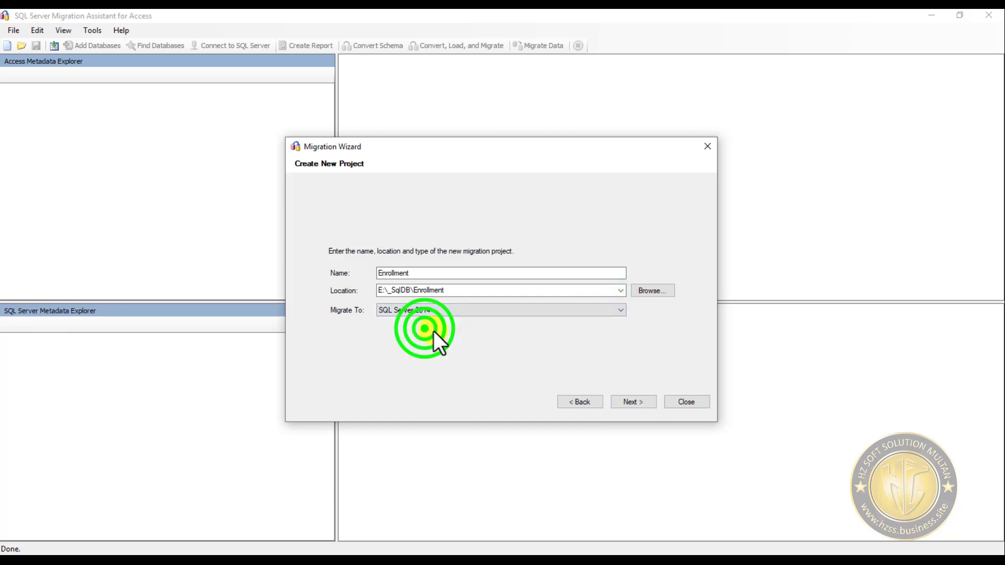
pyautogui.click(633, 402)
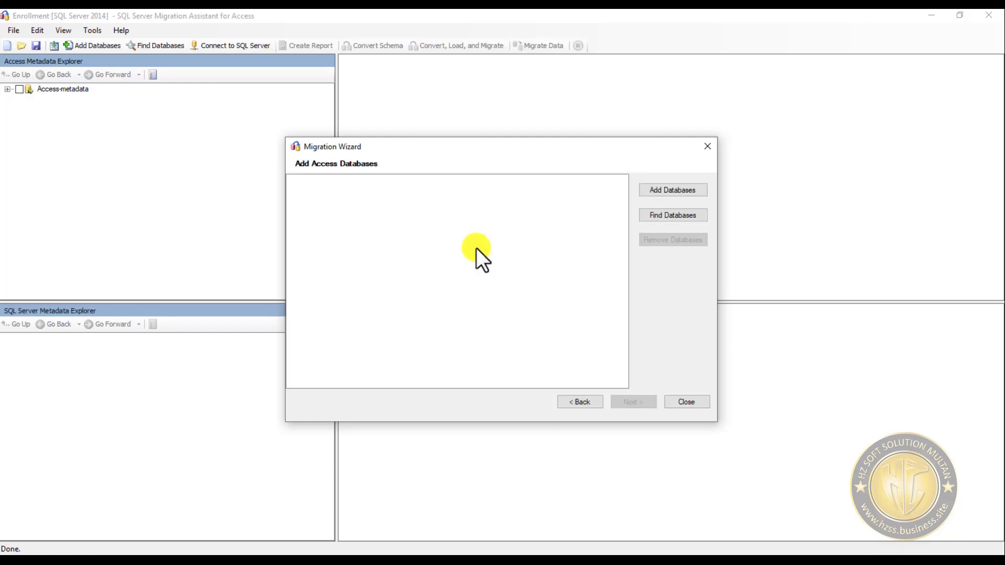
# - Start adding a database and browse to E:\VBA DEVELOPMENT\Enrollment\Split Database
pyautogui.click(674, 190)
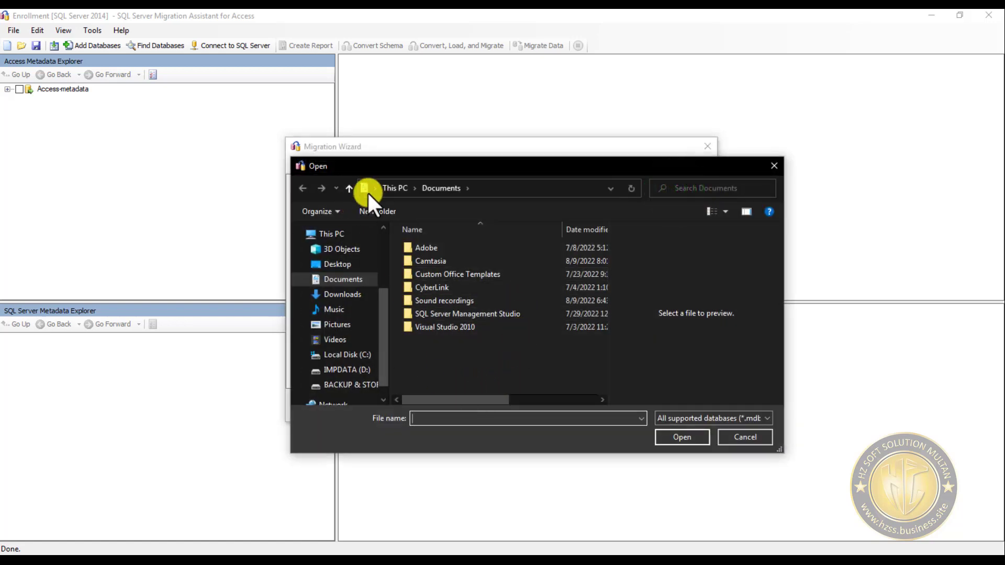
pyautogui.click(349, 188)
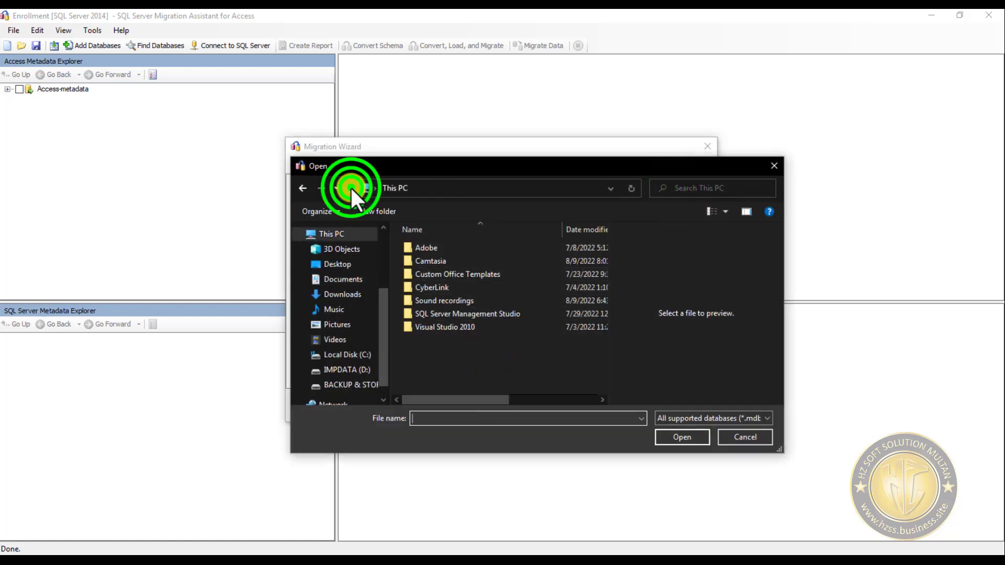
pyautogui.click(363, 386)
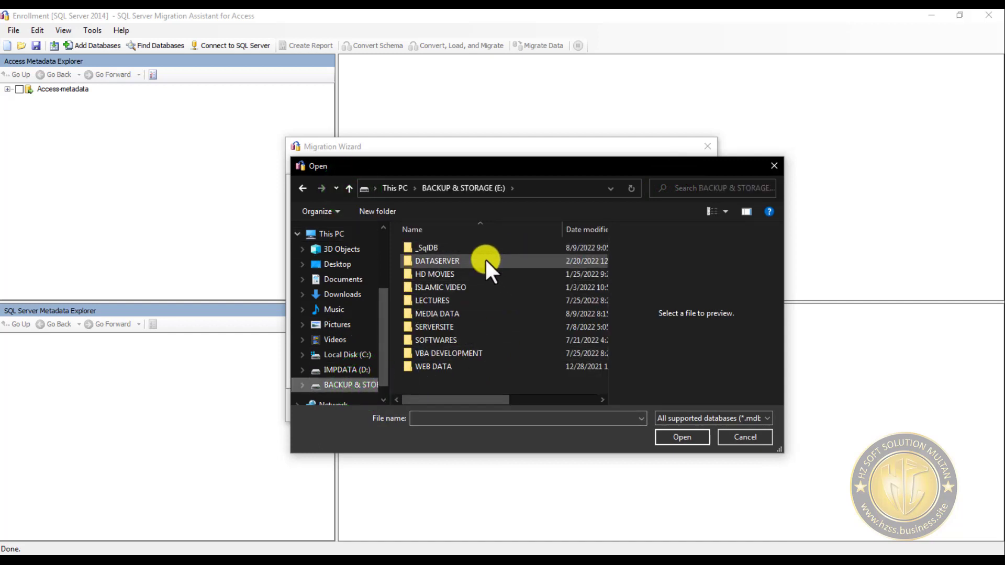
pyautogui.doubleClick(471, 353)
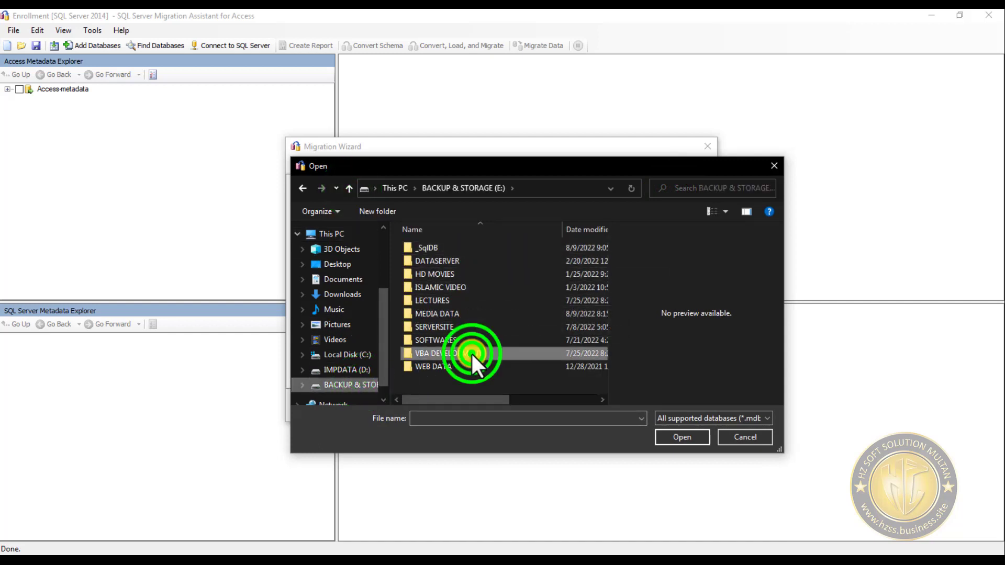
pyautogui.scroll(-2, 462, 365)
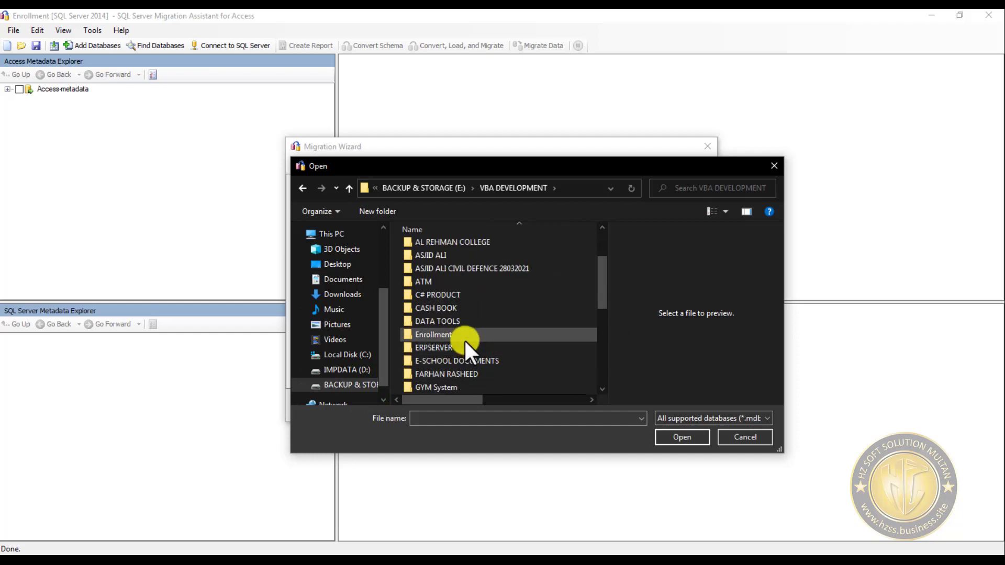
pyautogui.doubleClick(464, 337)
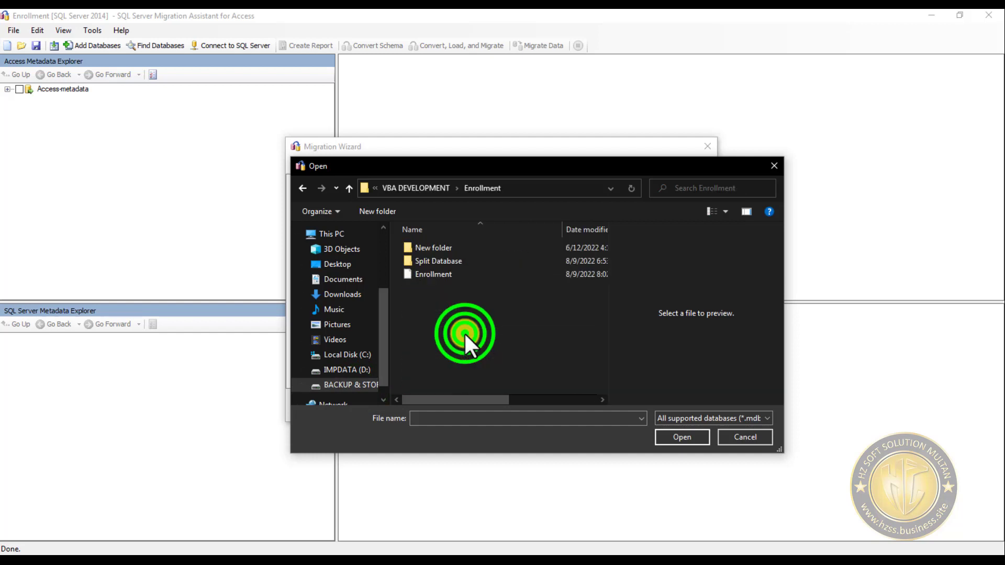
pyautogui.click(466, 262)
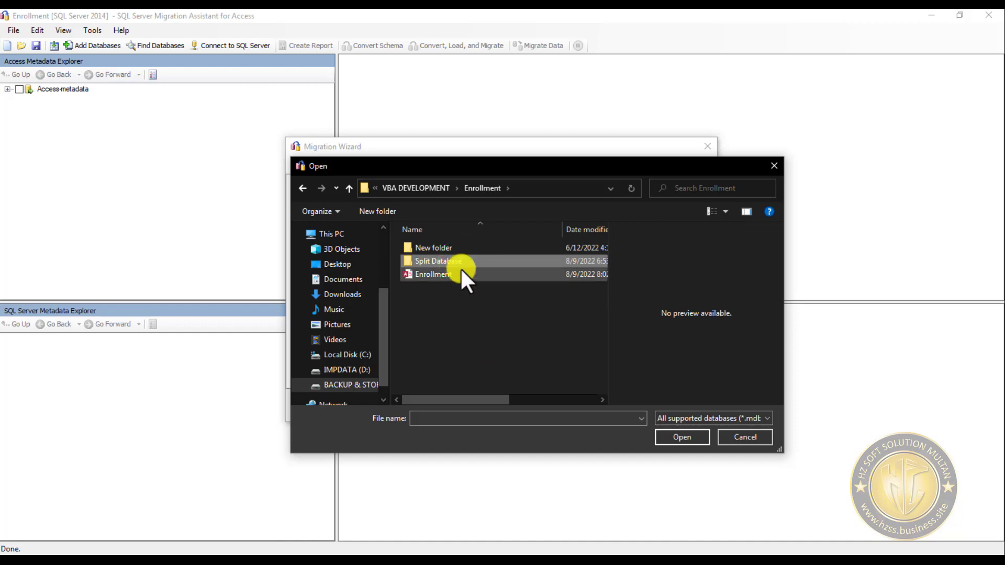
pyautogui.doubleClick(468, 262)
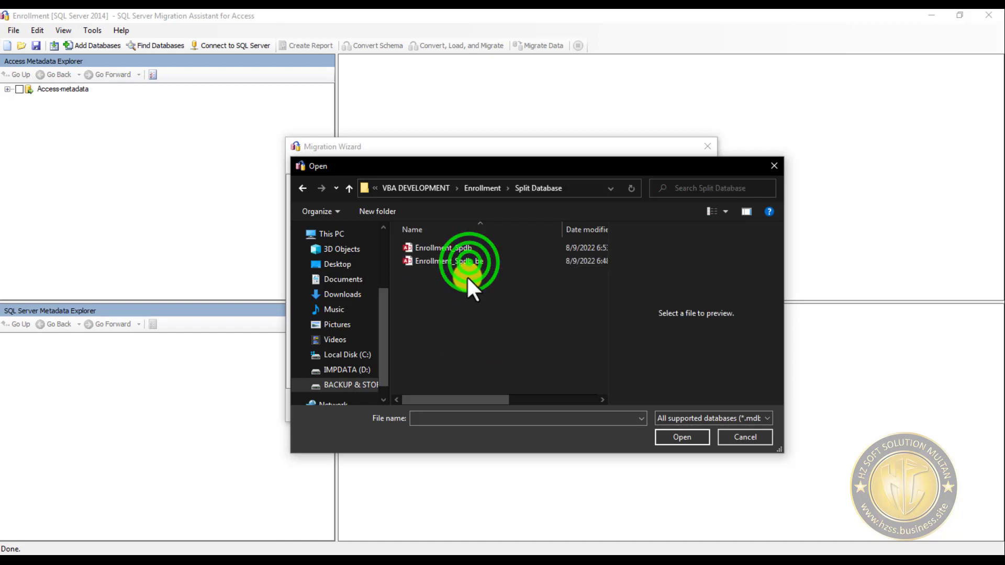
# - Copy the Enrollment_Spdb_be file from Split Database into its parent Enrollment folder
pyautogui.click(466, 262)
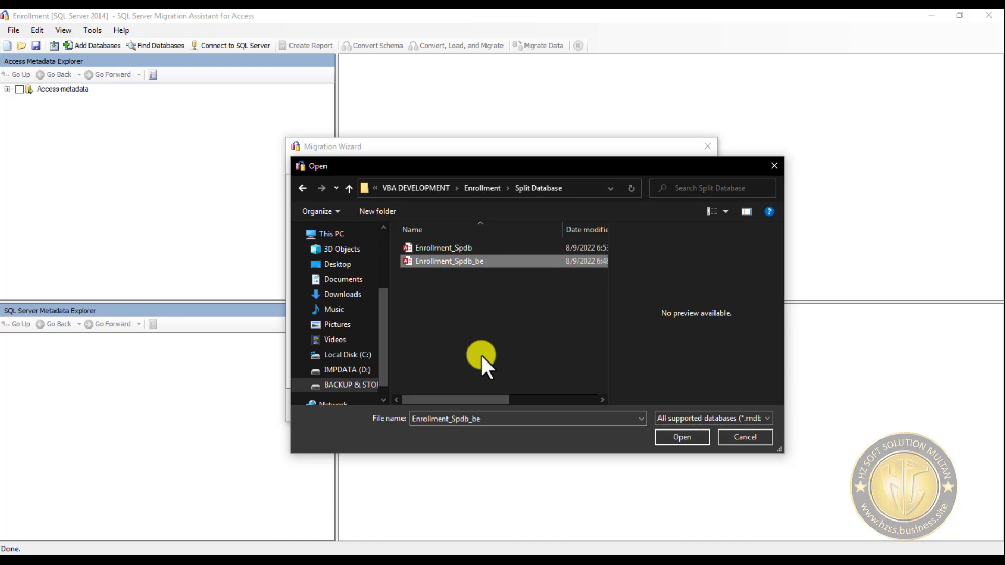
pyautogui.click(349, 188)
pyautogui.click(459, 303)
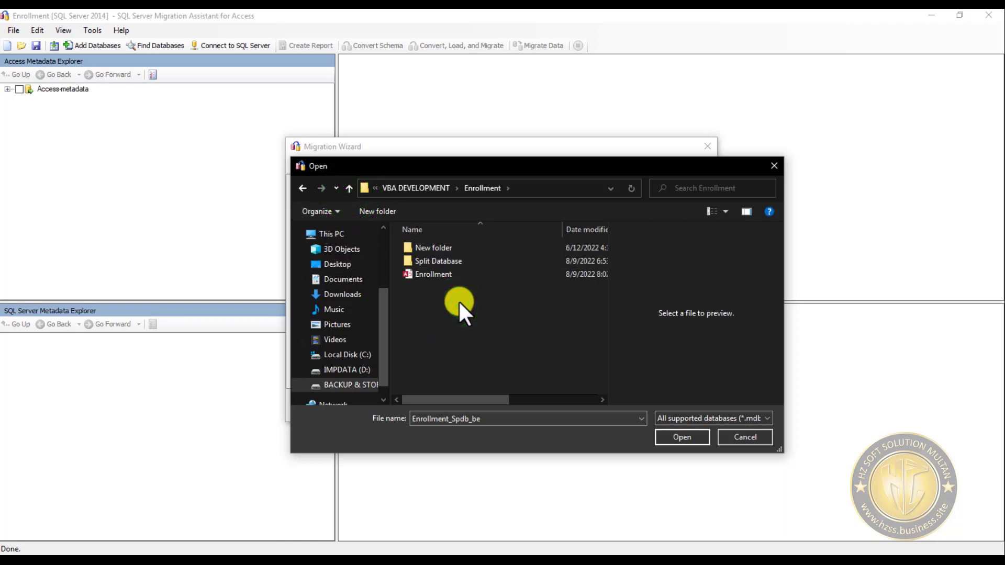
pyautogui.click(463, 309)
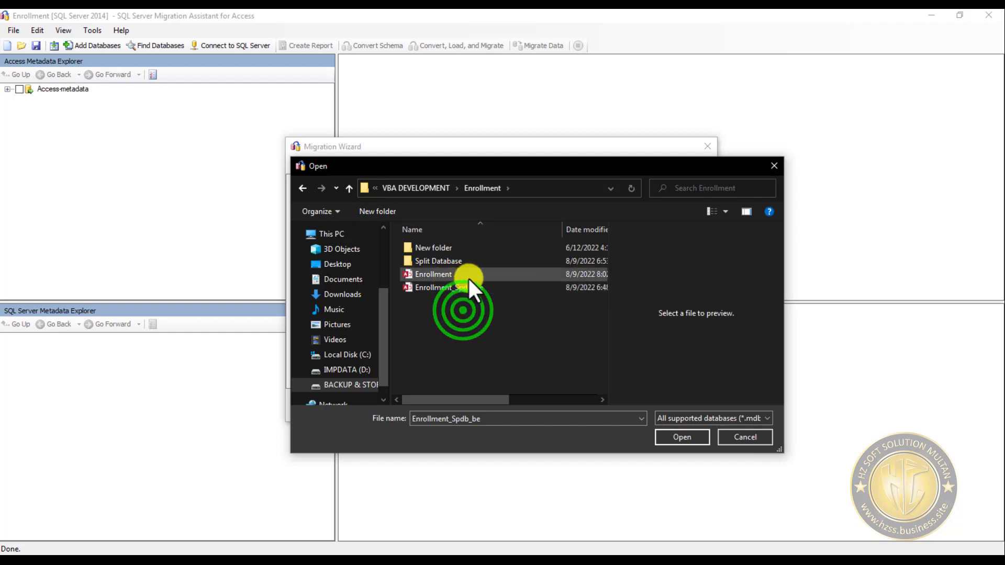
# - Add the Enrollment_Spdb_be copy in the Enrollment folder to the migration and continue to object selection
pyautogui.click(466, 287)
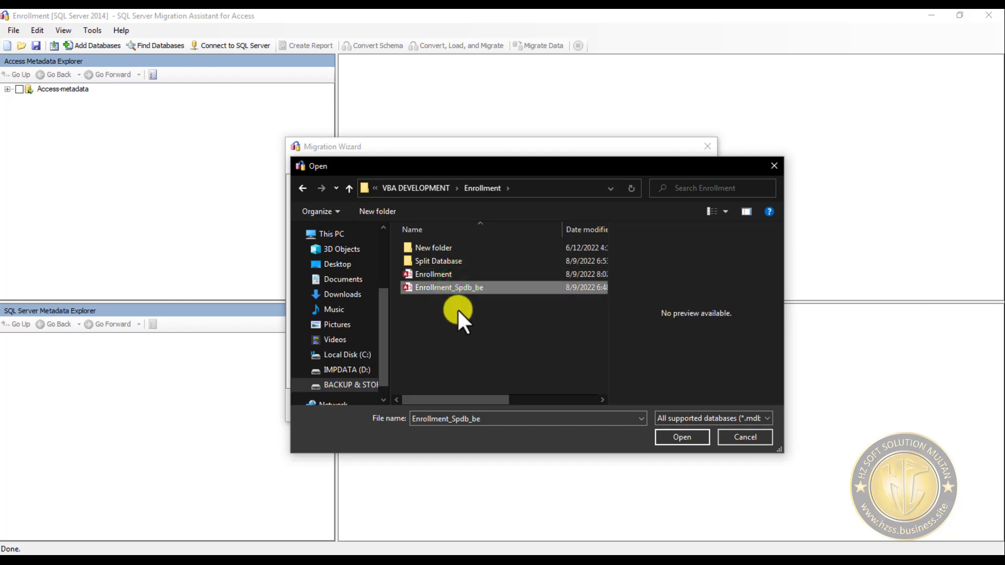
pyautogui.click(690, 441)
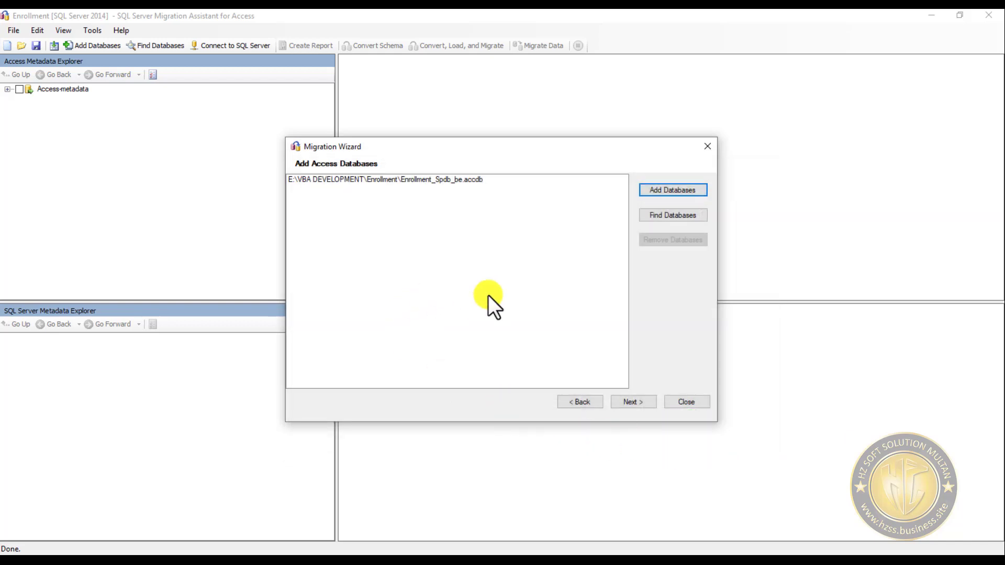
pyautogui.click(637, 404)
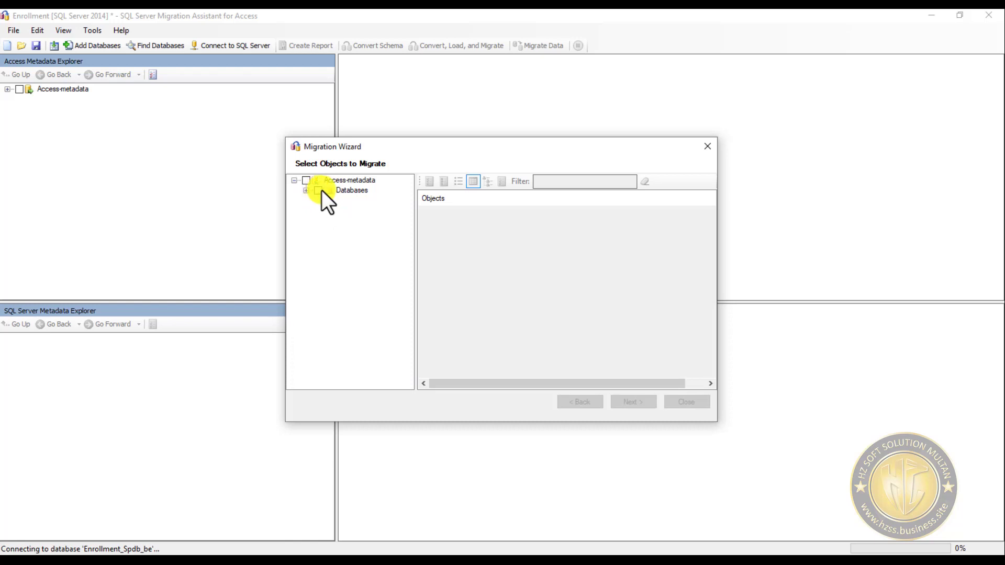
# - Include the tables but not the queries of Enrollment_Spdb_be in the migration and continue to the SQL Server connection
pyautogui.click(321, 190)
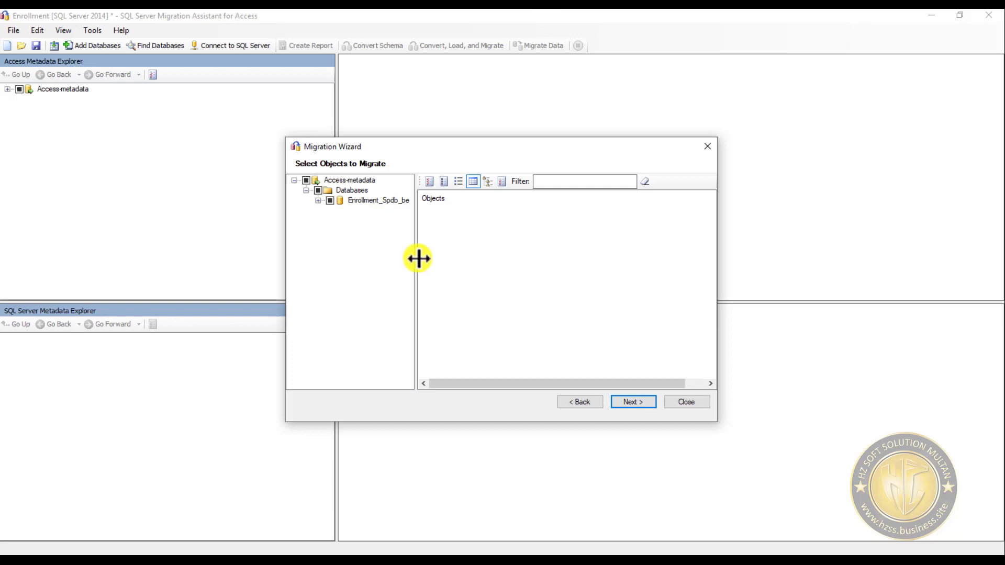
pyautogui.click(319, 200)
pyautogui.click(330, 221)
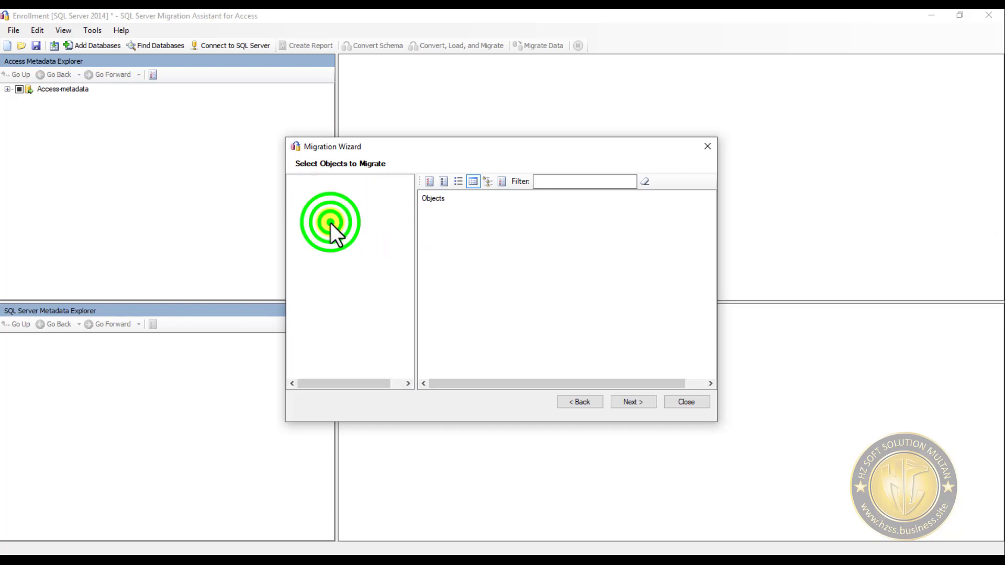
pyautogui.moveTo(350, 382); pyautogui.dragTo(337, 331)
pyautogui.click(303, 222)
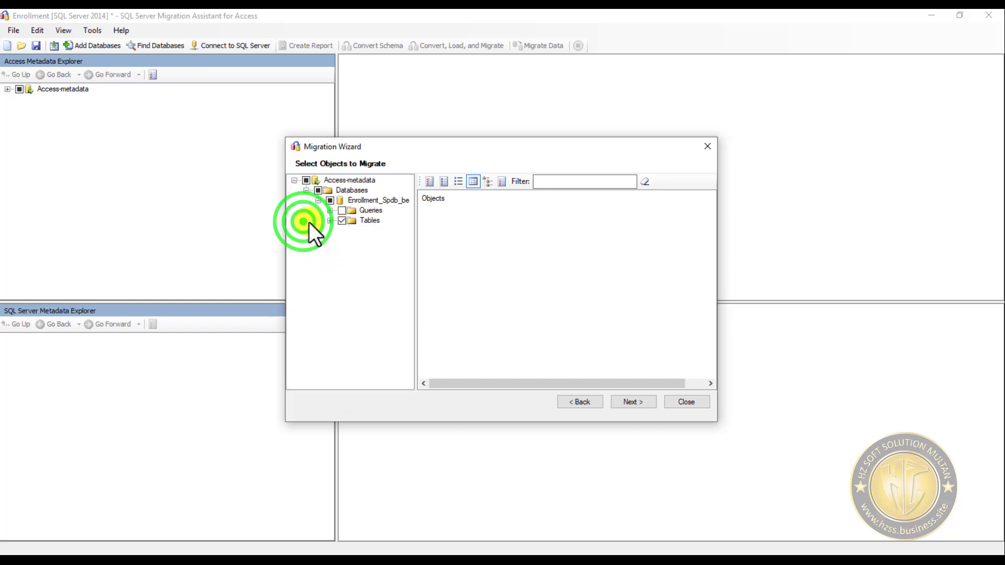
pyautogui.click(633, 402)
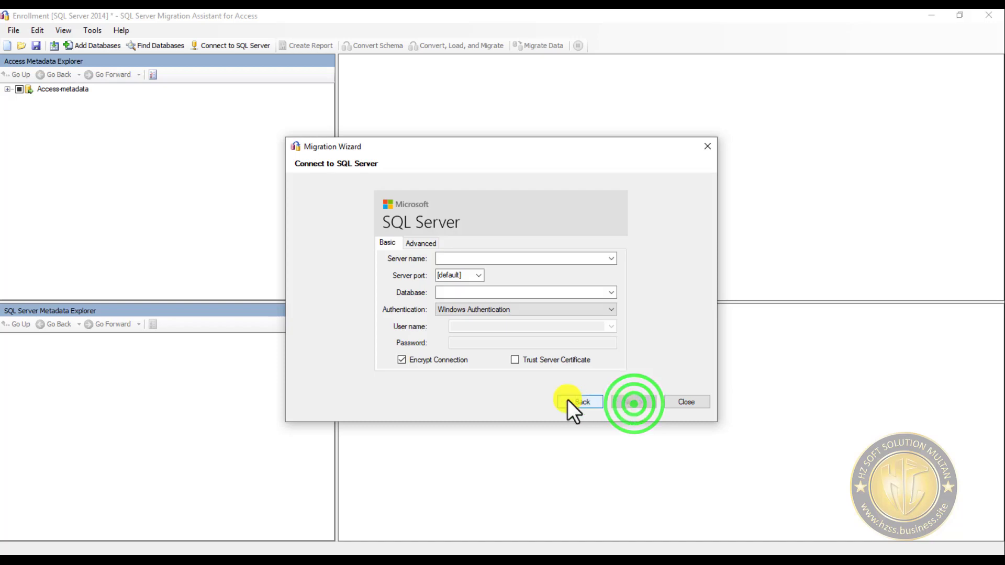
# - Check the server name choices for the connection and launch Microsoft SQL Server 2014 Management Studio
pyautogui.click(611, 260)
pyautogui.click(612, 261)
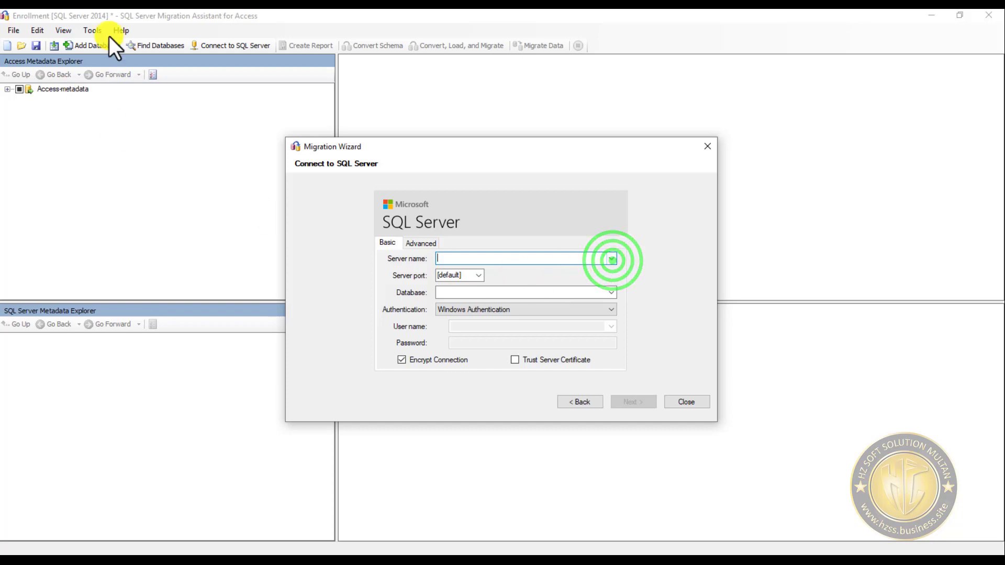
pyautogui.click(175, 8)
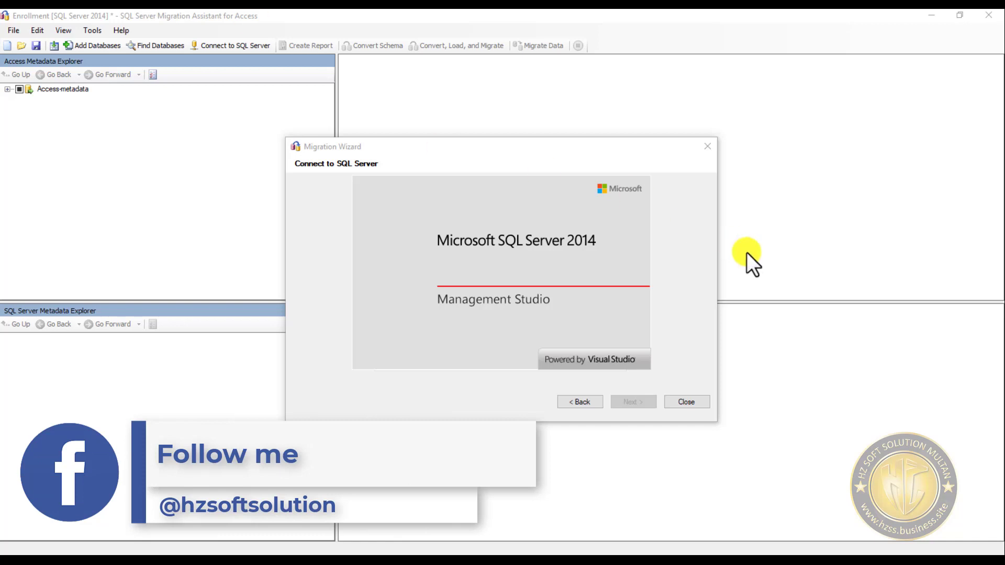
# - Check the database choices offered for the SQL Server connection in the Migration Wizard
pyautogui.click(630, 162)
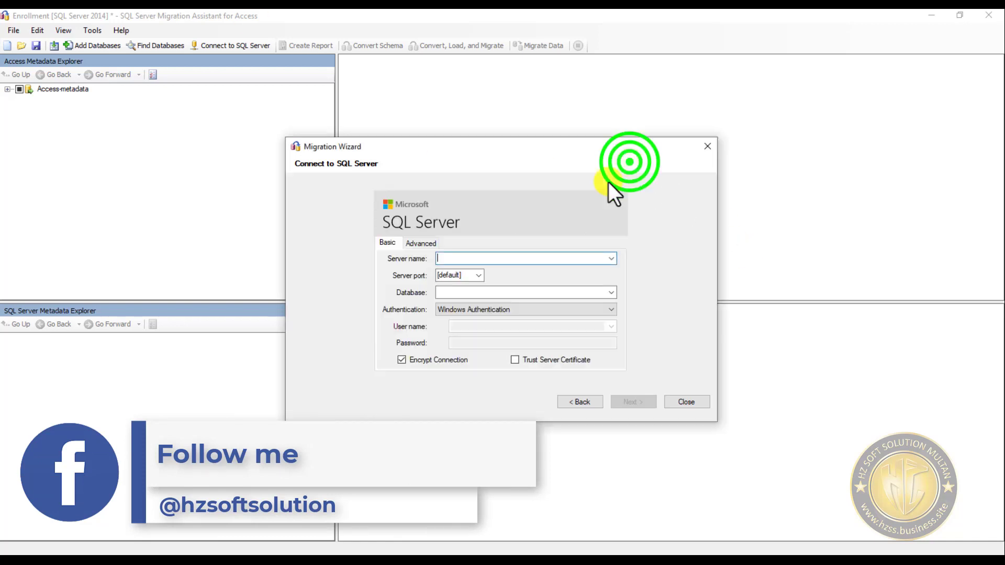
pyautogui.click(483, 257)
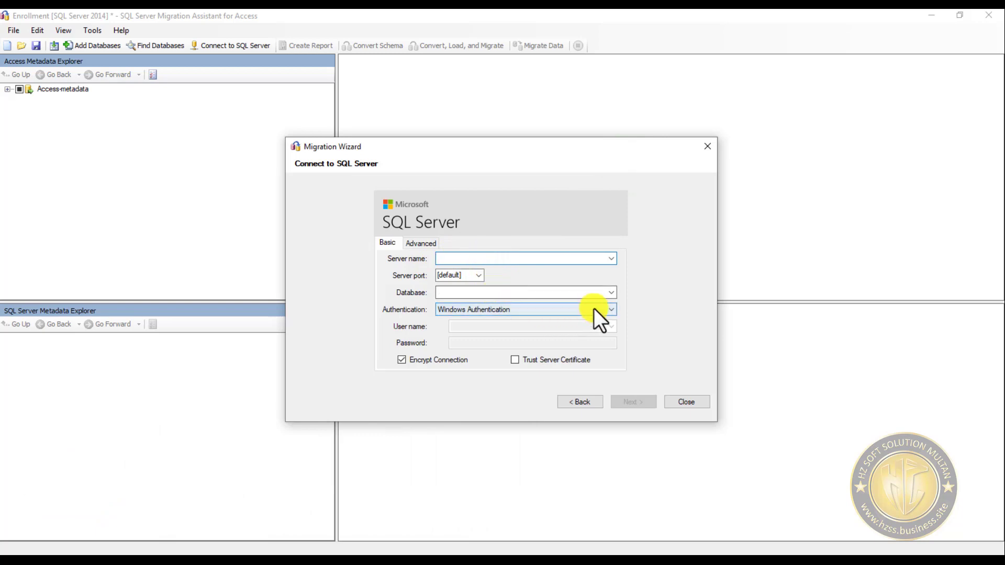
pyautogui.click(609, 291)
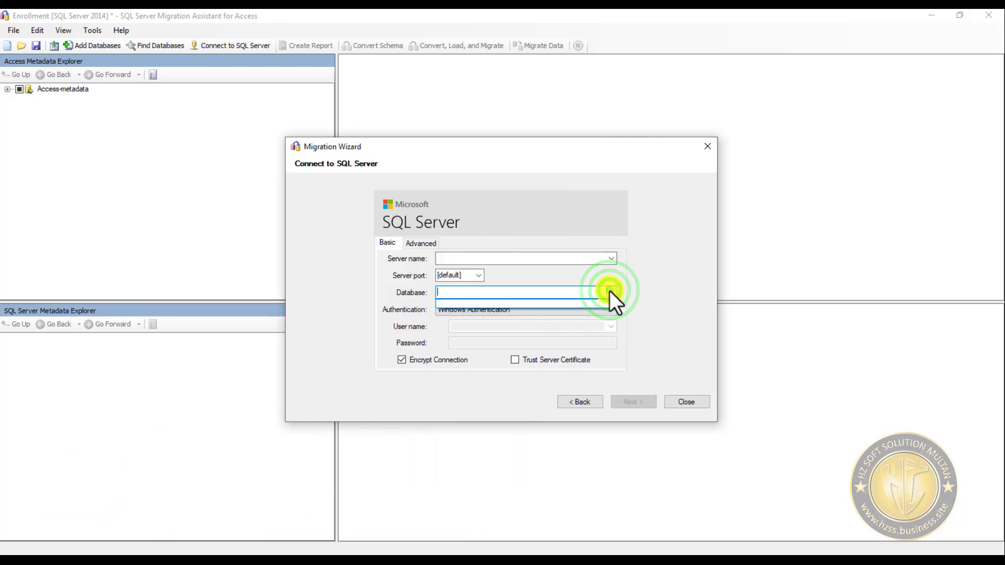
pyautogui.click(609, 291)
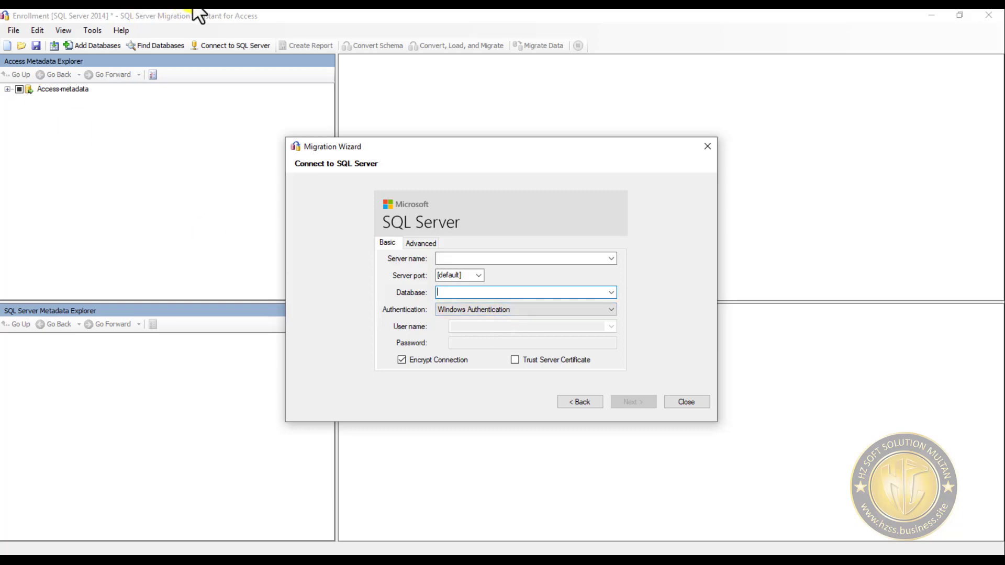
# - Switch to SQL Server Management Studio and try to connect to HZSERVER\HZSERVER with Windows Authentication
pyautogui.click(168, 6)
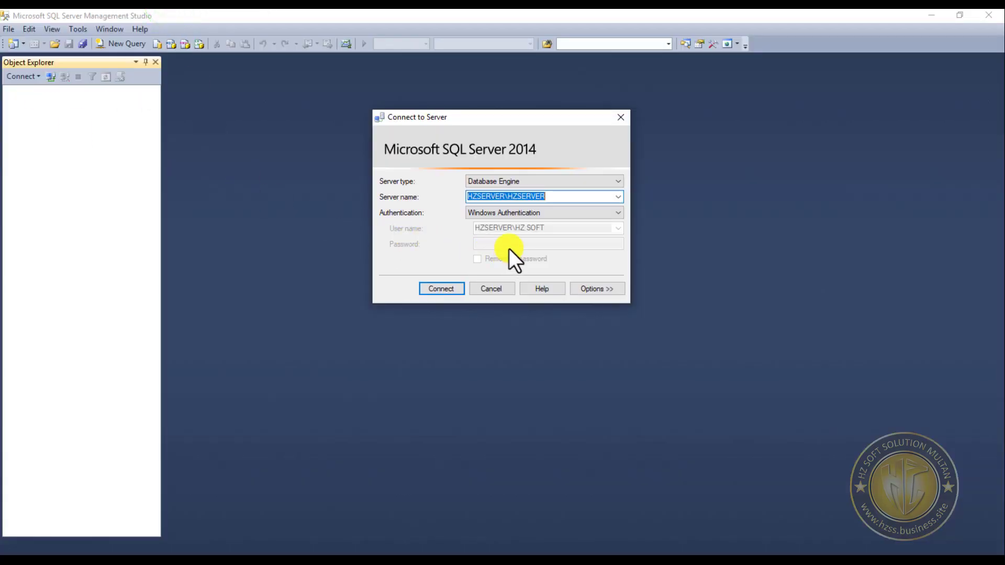
pyautogui.click(552, 212)
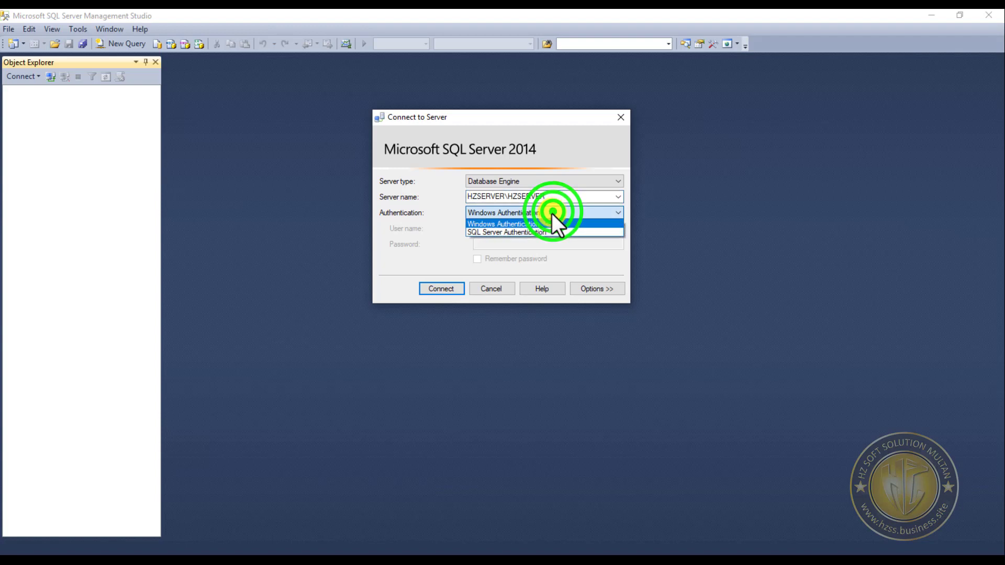
pyautogui.click(532, 235)
pyautogui.click(588, 214)
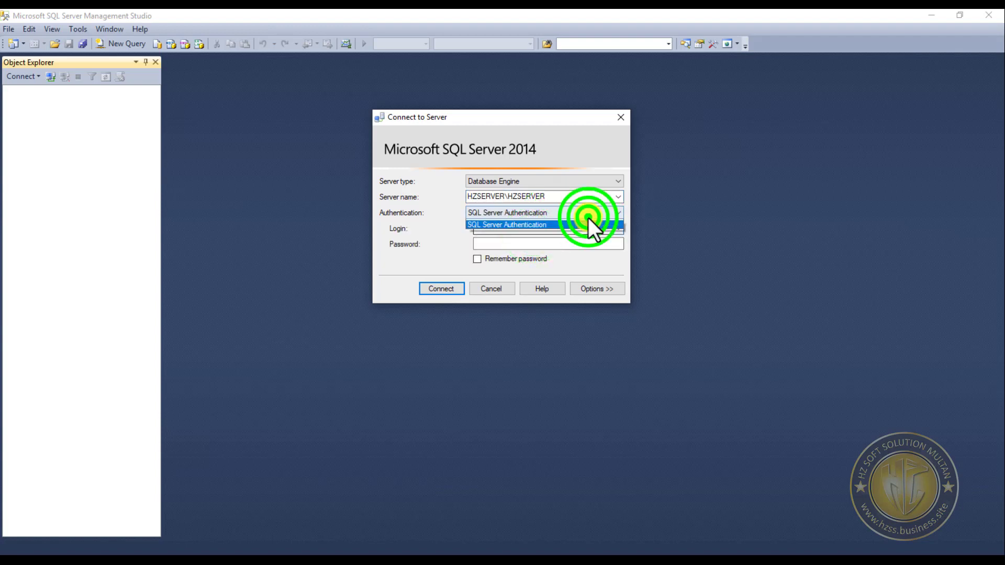
pyautogui.click(549, 224)
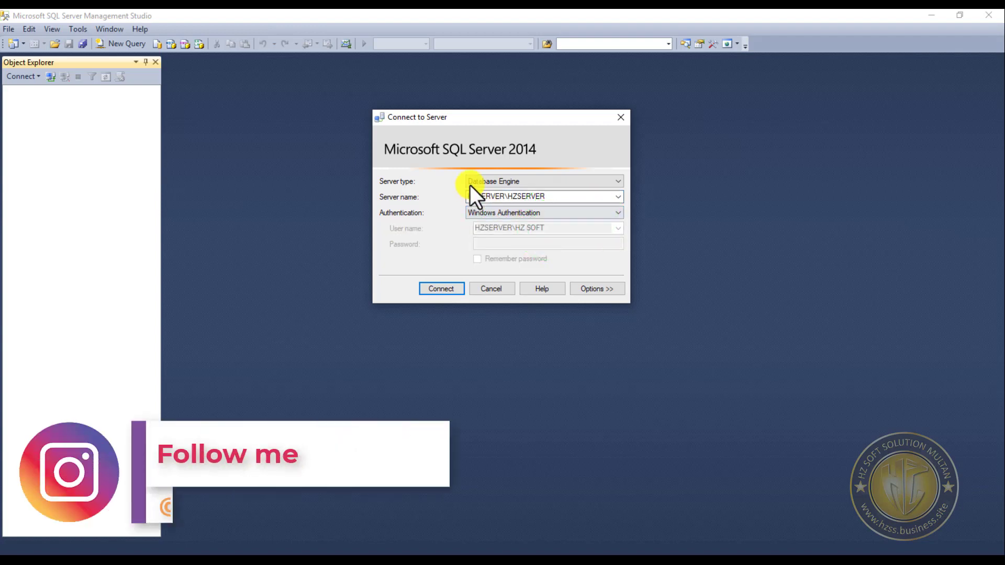
pyautogui.click(448, 290)
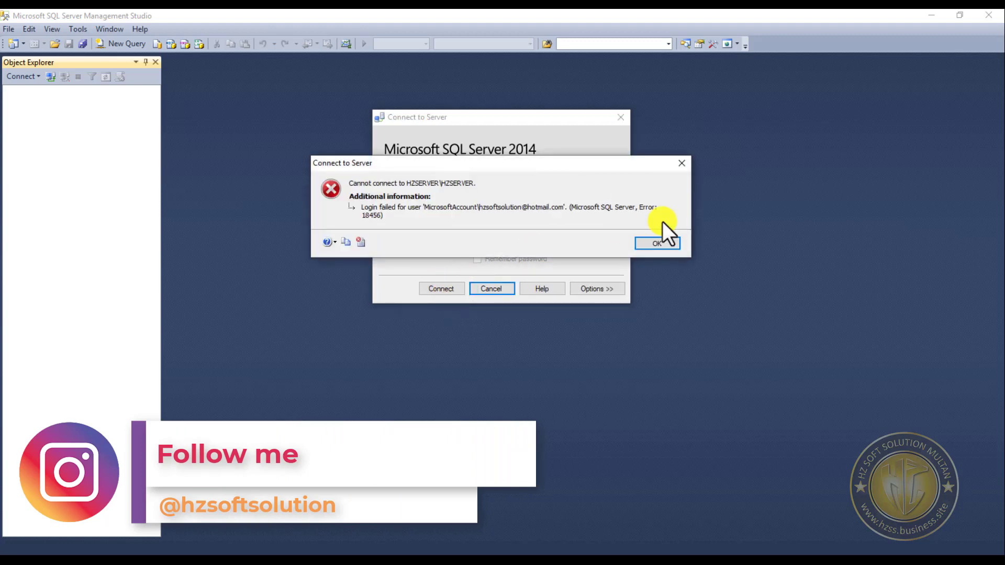
pyautogui.click(657, 244)
# - Set the server connection to SQL Server Authentication with the login sa
pyautogui.click(597, 212)
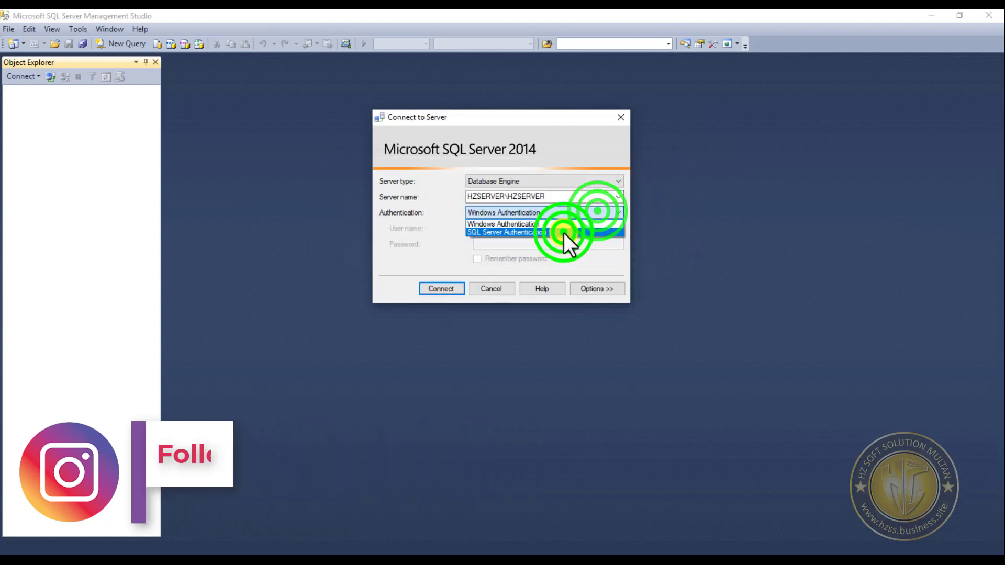
pyautogui.click(549, 232)
pyautogui.click(620, 231)
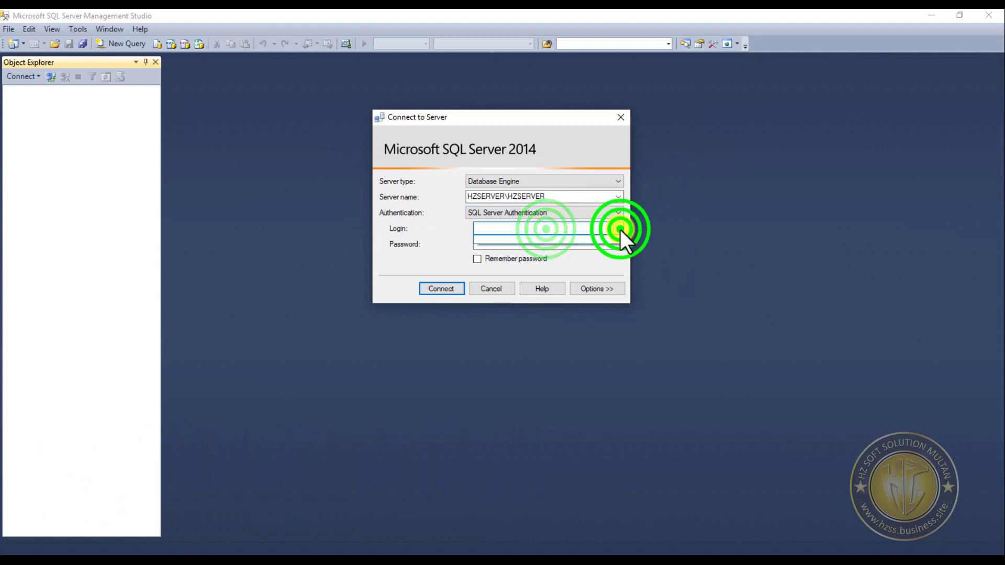
pyautogui.click(573, 227)
pyautogui.write('sa')
pyautogui.press('Tab')
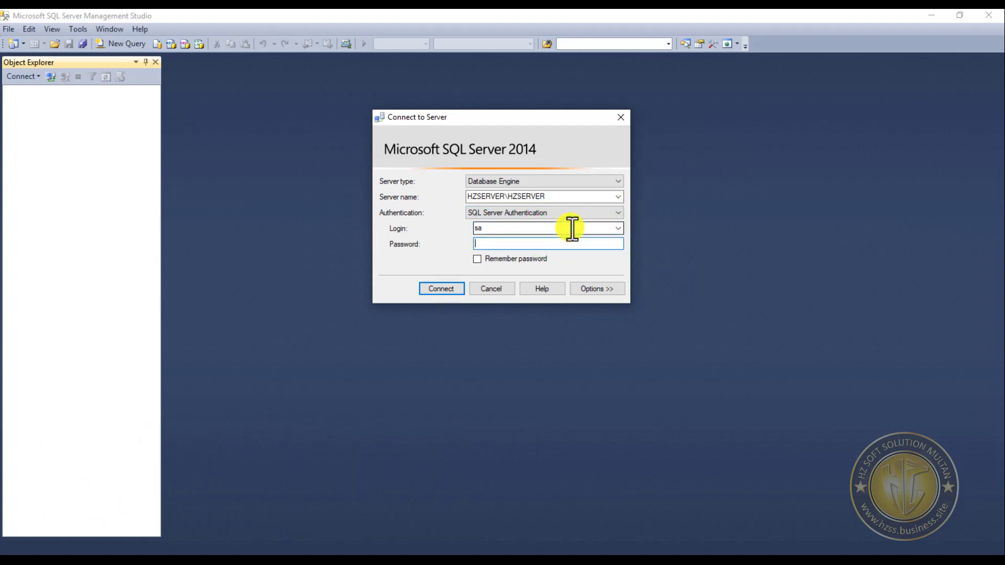
# - Enter the password for the sa login, have it remembered, and try to connect
pyautogui.write('**********')
pyautogui.click(477, 260)
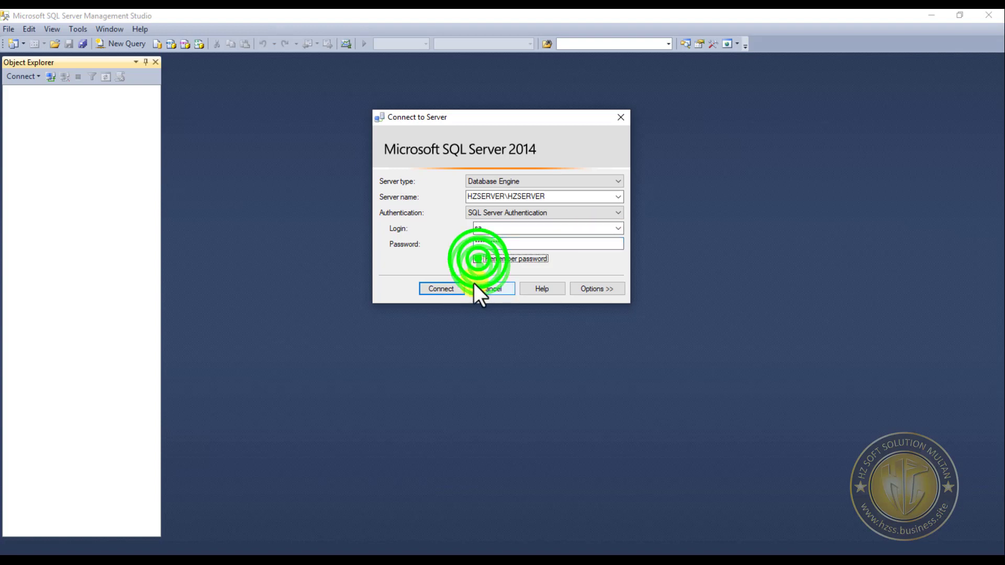
pyautogui.click(455, 287)
pyautogui.click(657, 238)
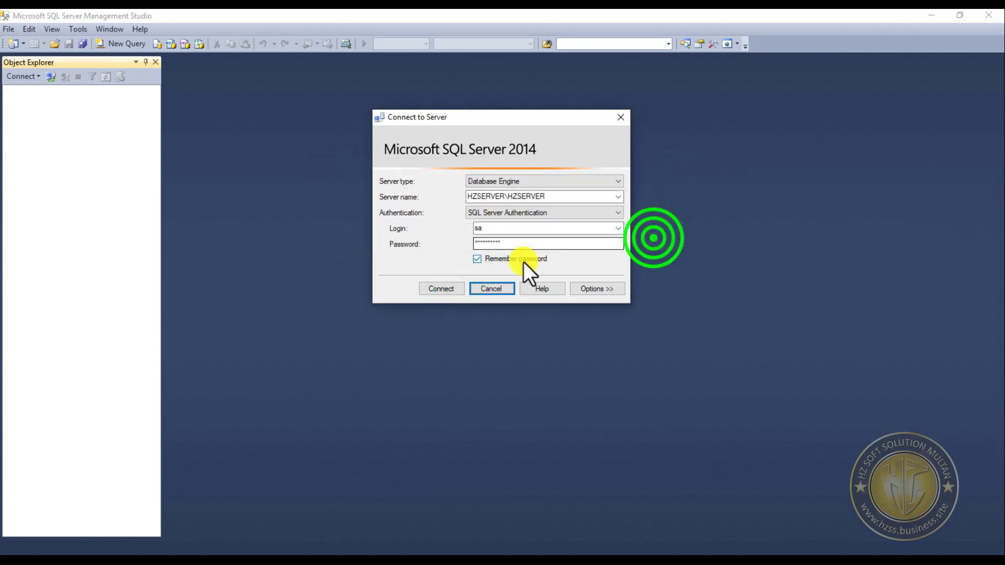
# - Replace the sa login's password with a different one and try to connect again
pyautogui.doubleClick(511, 242)
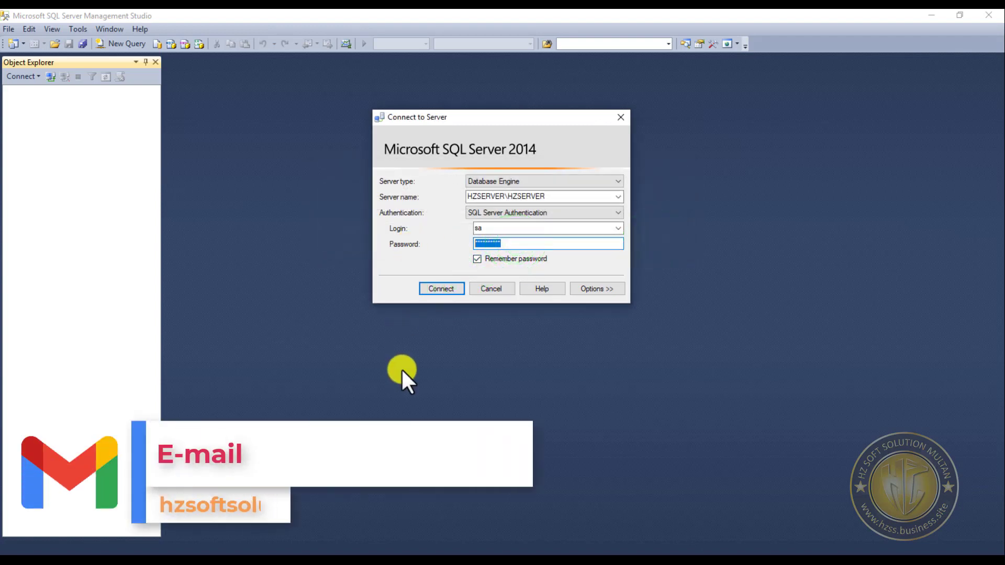
pyautogui.write('******')
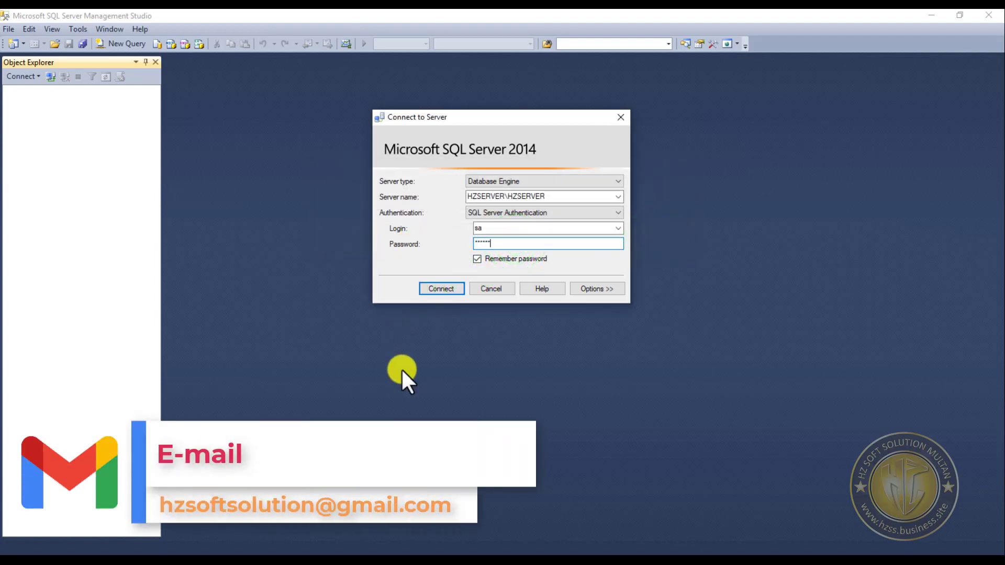
pyautogui.press('BackSpace')
pyautogui.press('BackSpace')
pyautogui.press('BackSpace')
pyautogui.press('BackSpace')
pyautogui.press('BackSpace')
pyautogui.press('BackSpace')
pyautogui.write('***********')
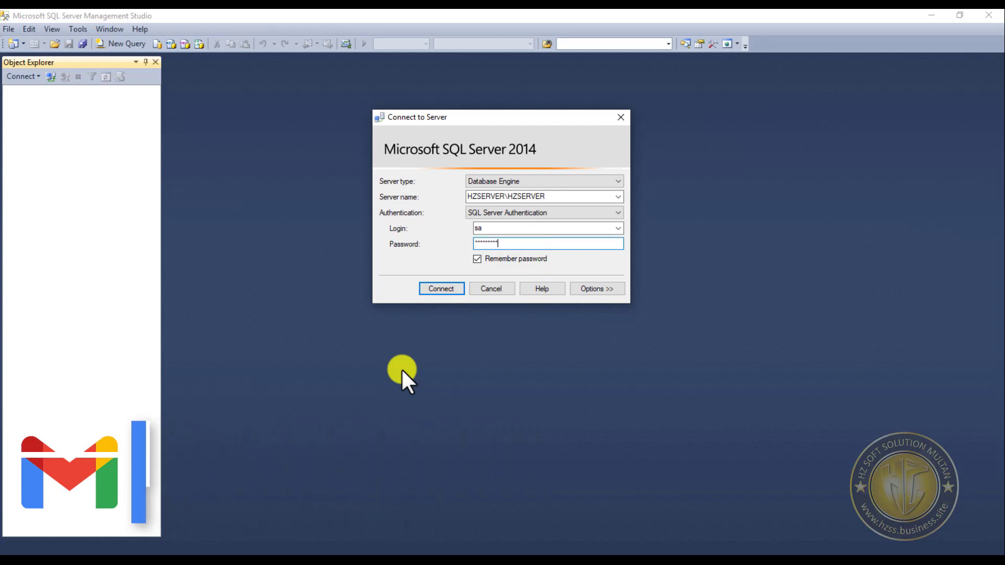
pyautogui.click(440, 291)
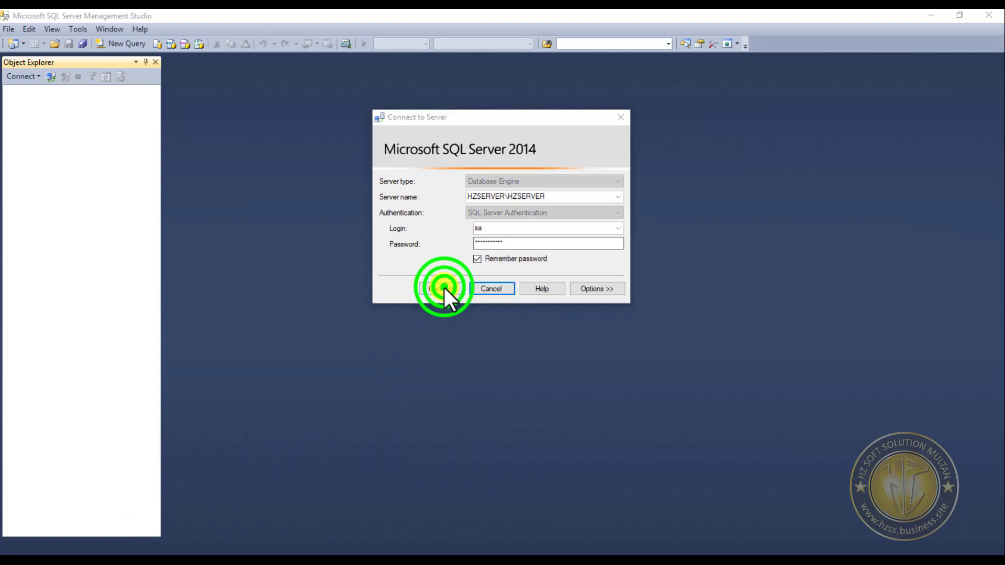
pyautogui.click(663, 237)
# - Clear the password field, enter another password for the sa login, and retry the connection
pyautogui.doubleClick(541, 242)
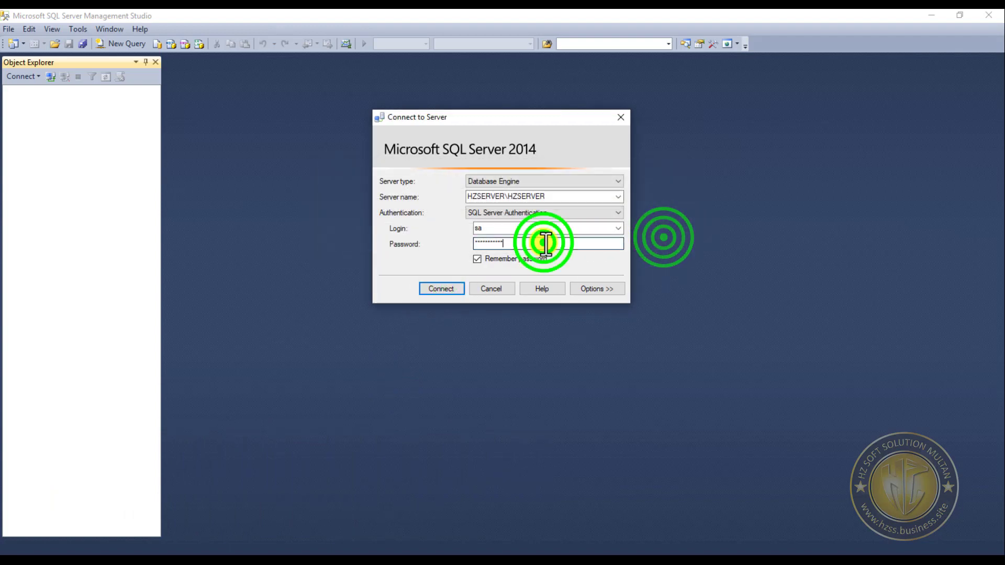
pyautogui.press('BackSpace')
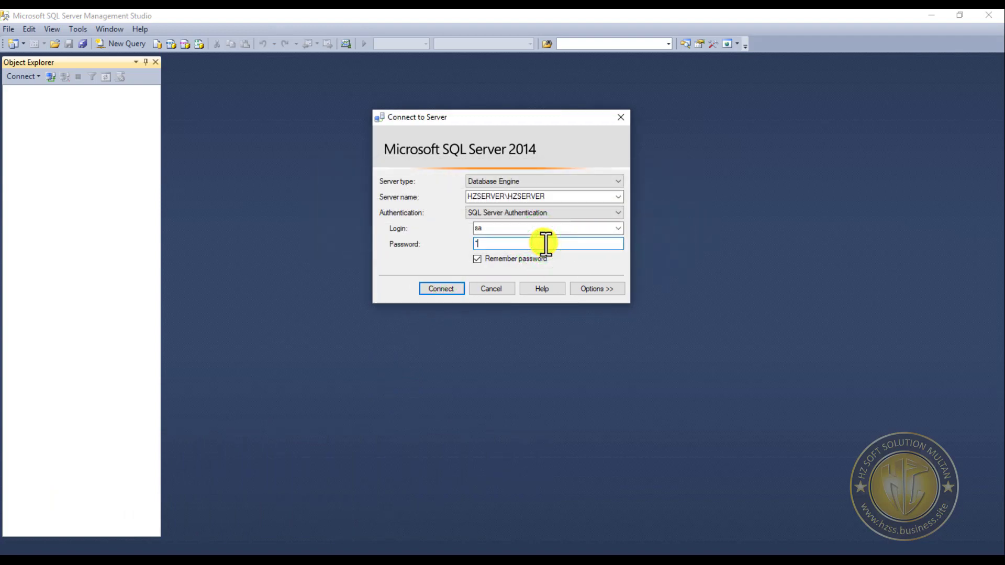
pyautogui.write('**')
pyautogui.press('BackSpace')
pyautogui.write('*************')
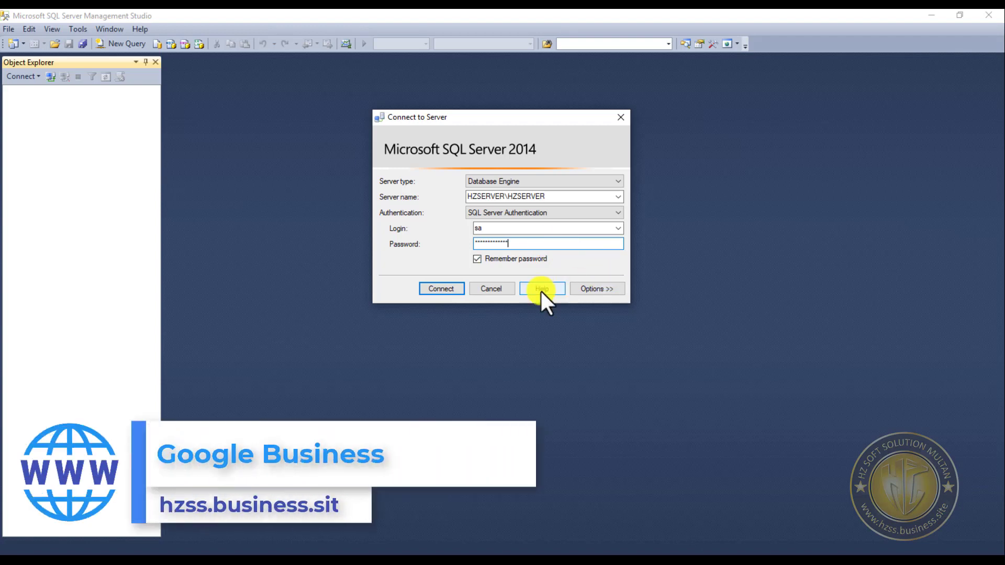
pyautogui.click(451, 291)
pyautogui.click(657, 238)
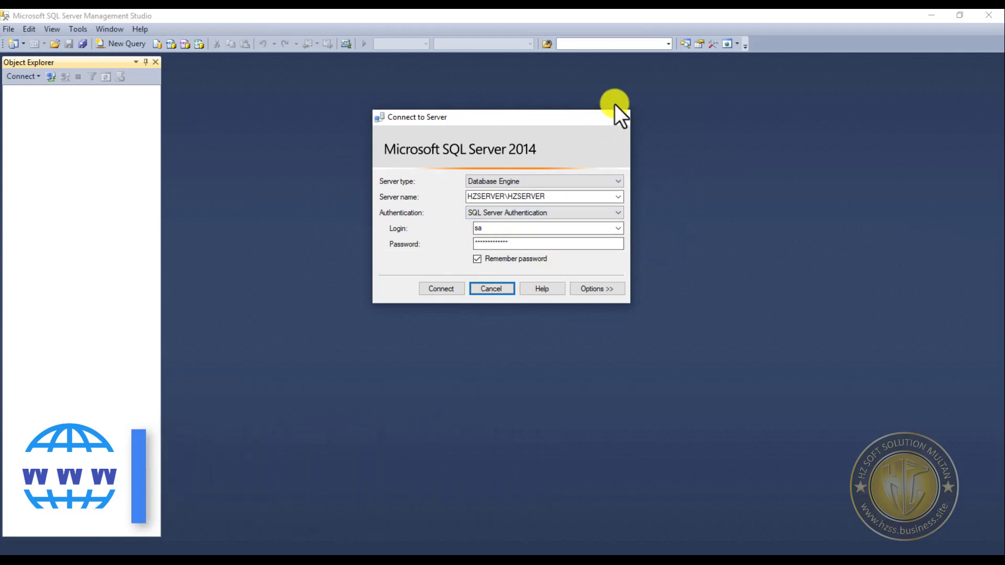
# - Restart SQL Server 2014 Management Studio as administrator and connect to HZSERVER\HZSERVER with Windows Authentication
pyautogui.click(621, 117)
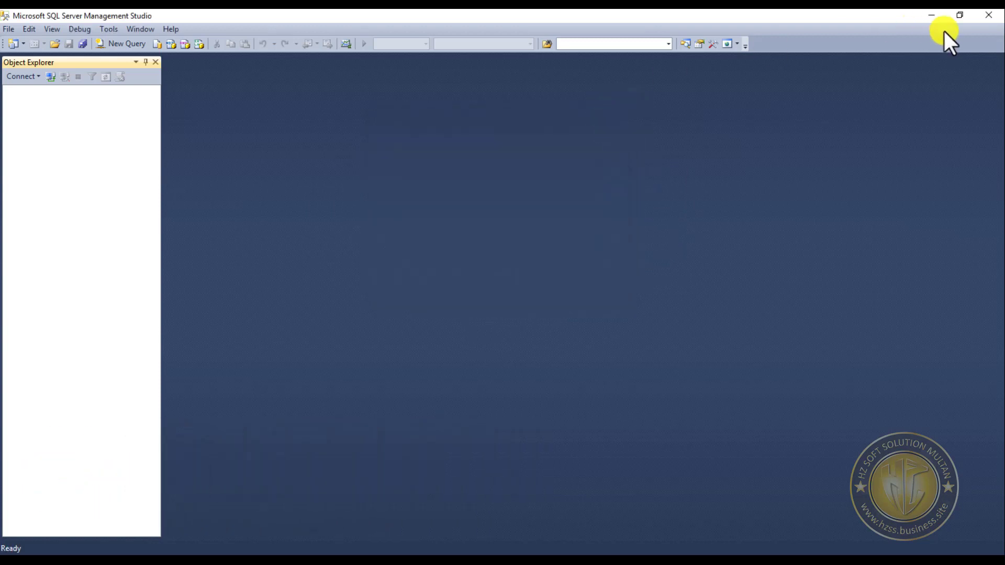
pyautogui.click(988, 15)
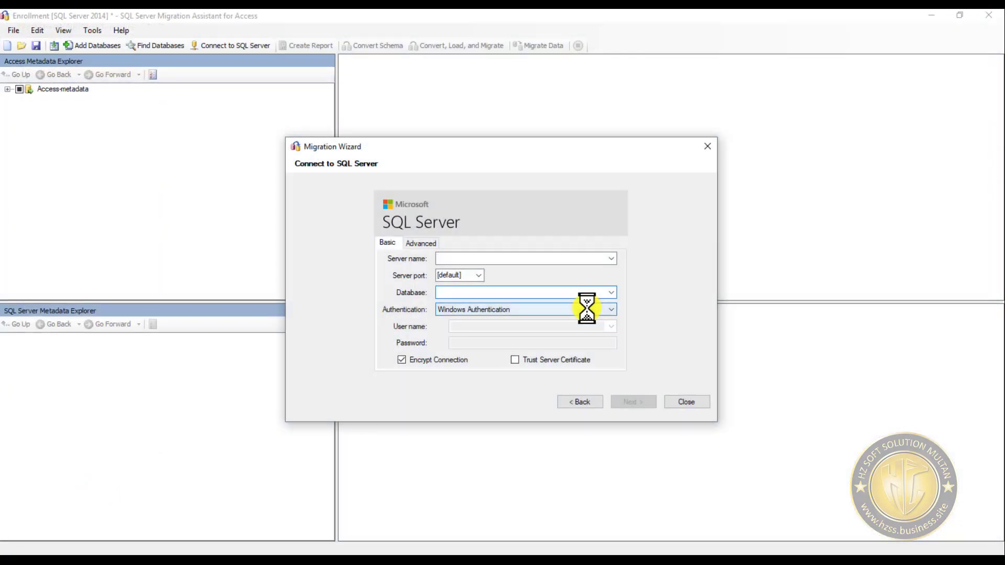
pyautogui.click(165, 5)
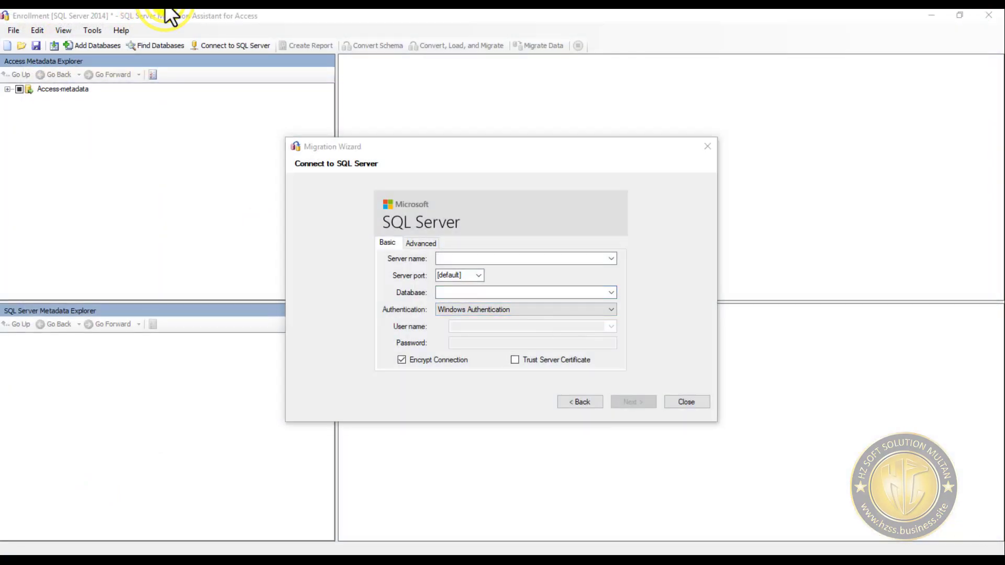
pyautogui.rightClick(174, 5)
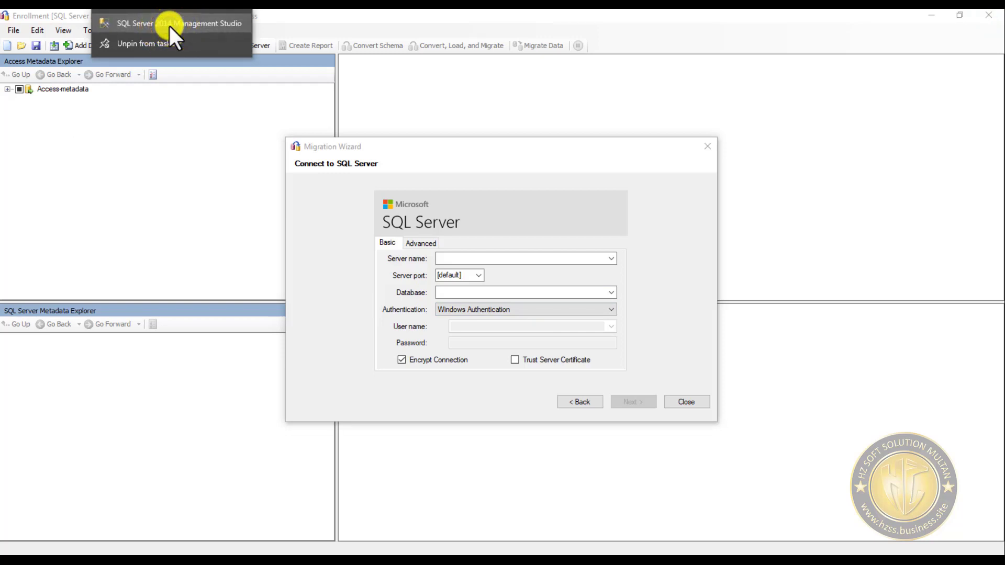
pyautogui.rightClick(169, 24)
pyautogui.click(225, 61)
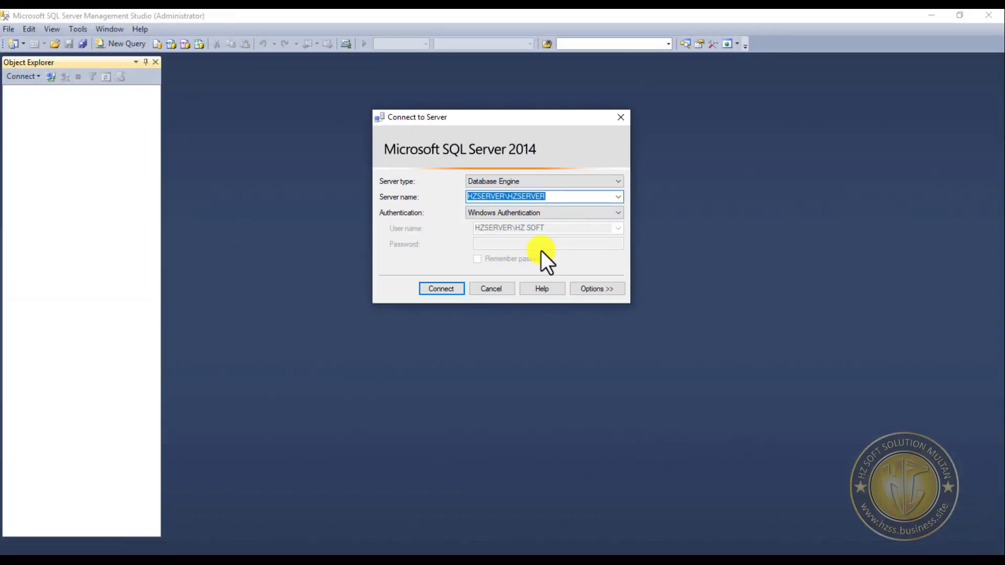
pyautogui.click(442, 289)
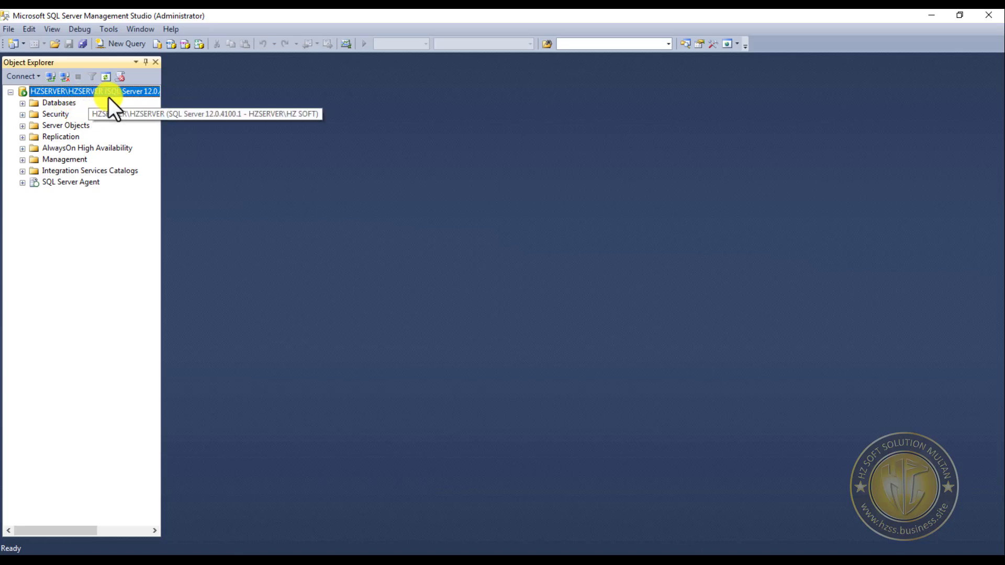
# - Open a new server connection dialog and copy the server name HZSERVER\HZSERVER from it
pyautogui.click(50, 77)
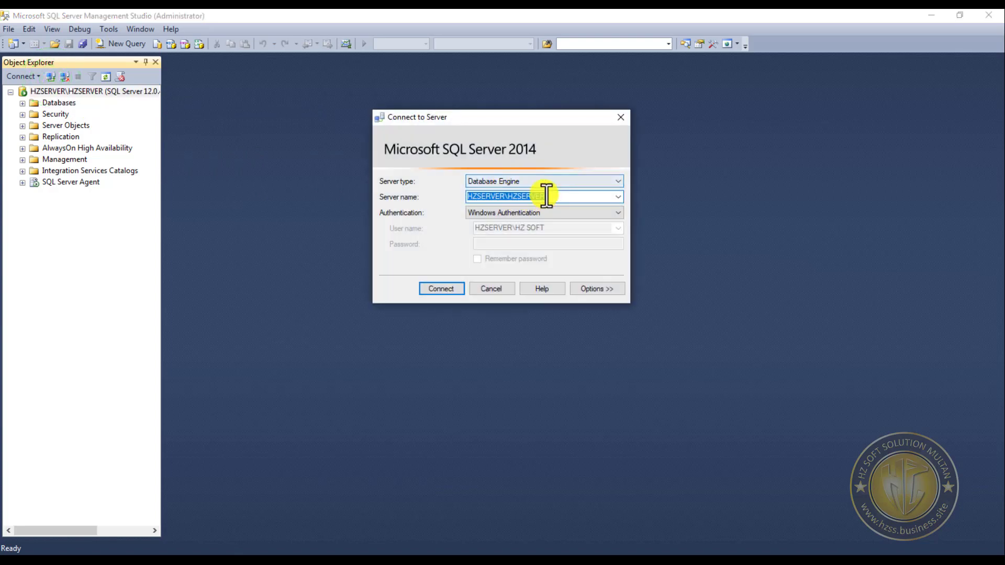
pyautogui.rightClick(520, 196)
pyautogui.click(558, 236)
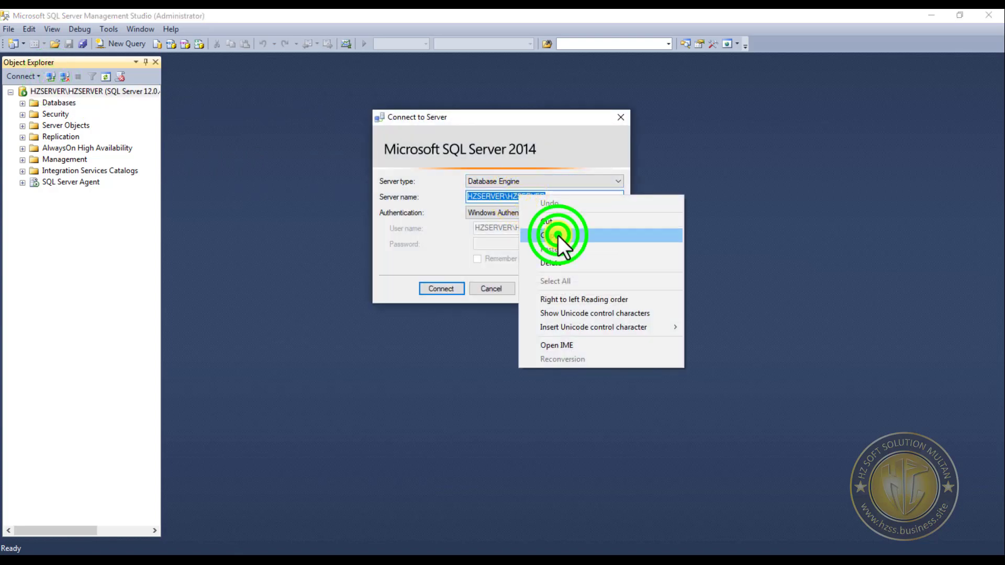
pyautogui.moveTo(563, 198); pyautogui.dragTo(472, 197)
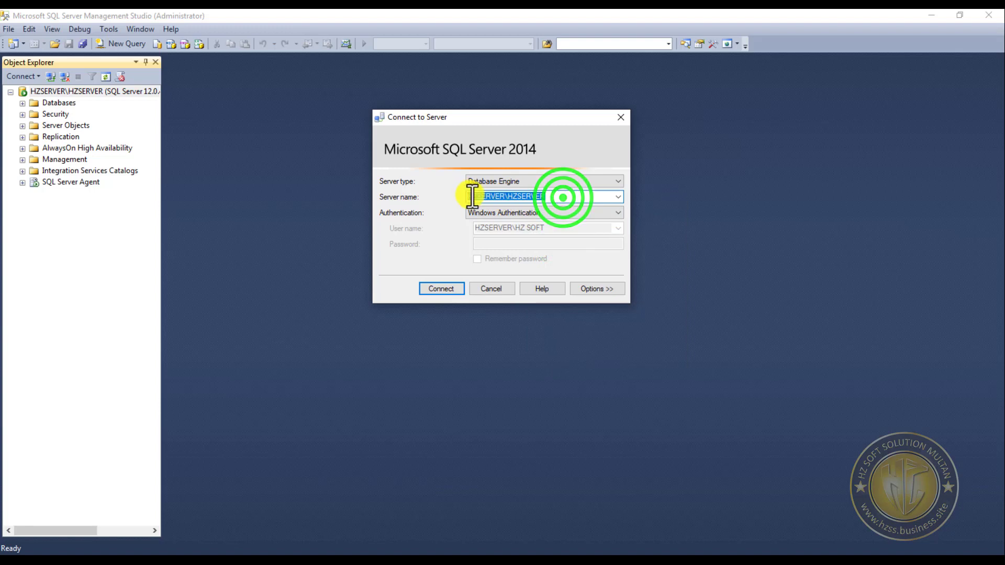
pyautogui.rightClick(515, 196)
pyautogui.click(555, 235)
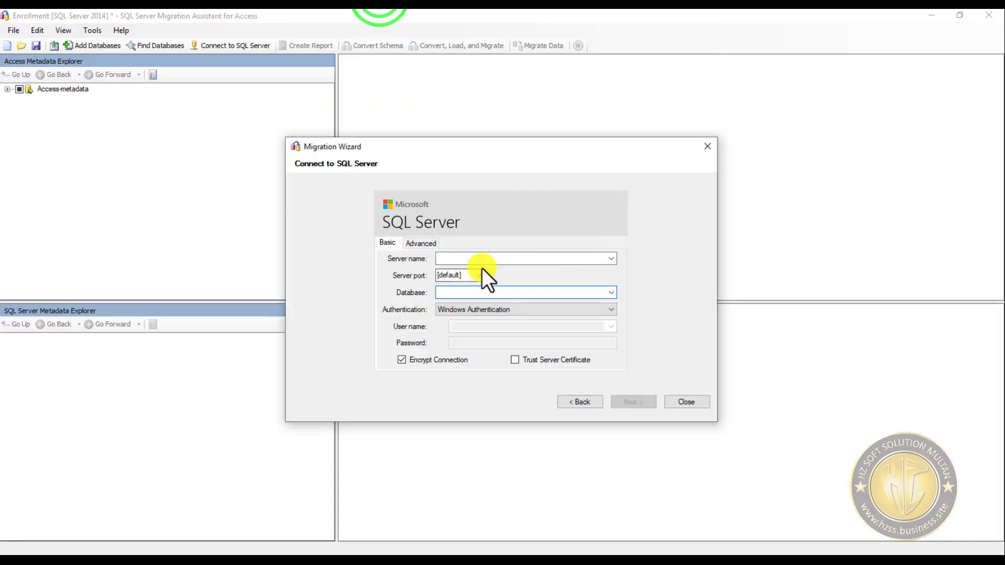
# - In the Migration Wizard, paste HZSERVER\HZSERVER as the server name, enter Enrollment as the database, and try to connect
pyautogui.click(482, 257)
pyautogui.rightClick(476, 256)
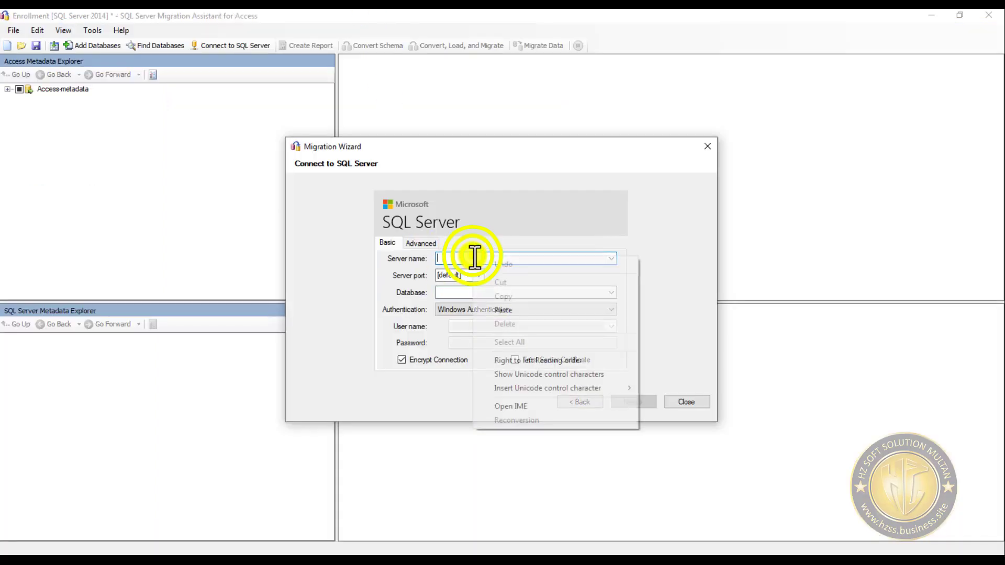
pyautogui.click(517, 306)
pyautogui.click(487, 291)
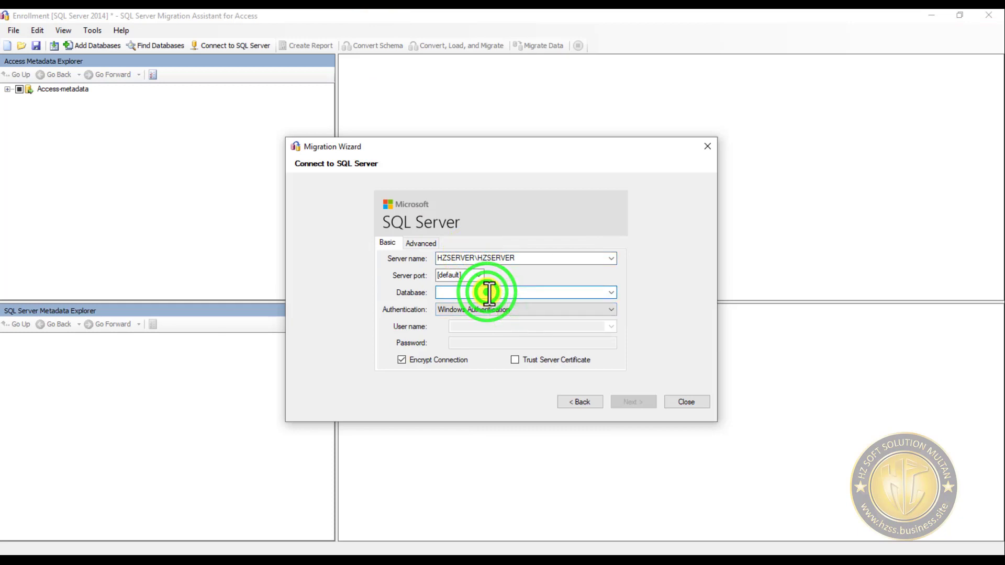
pyautogui.write('E')
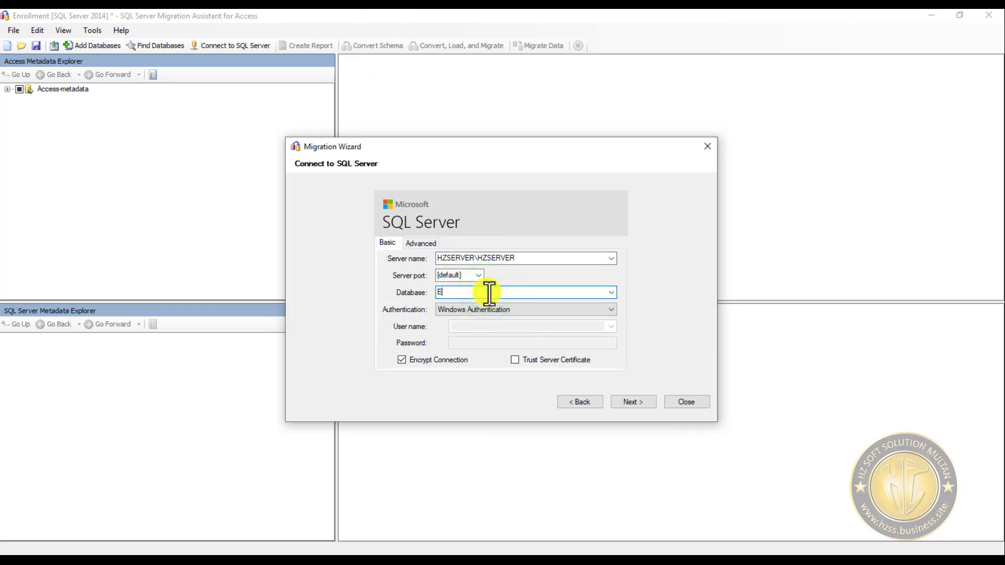
pyautogui.write('nrollment')
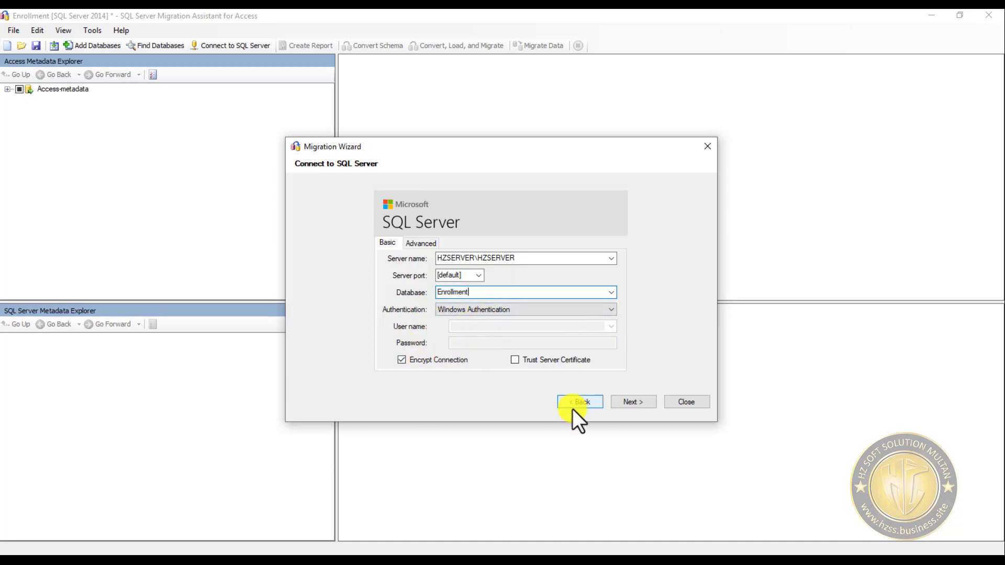
pyautogui.click(636, 402)
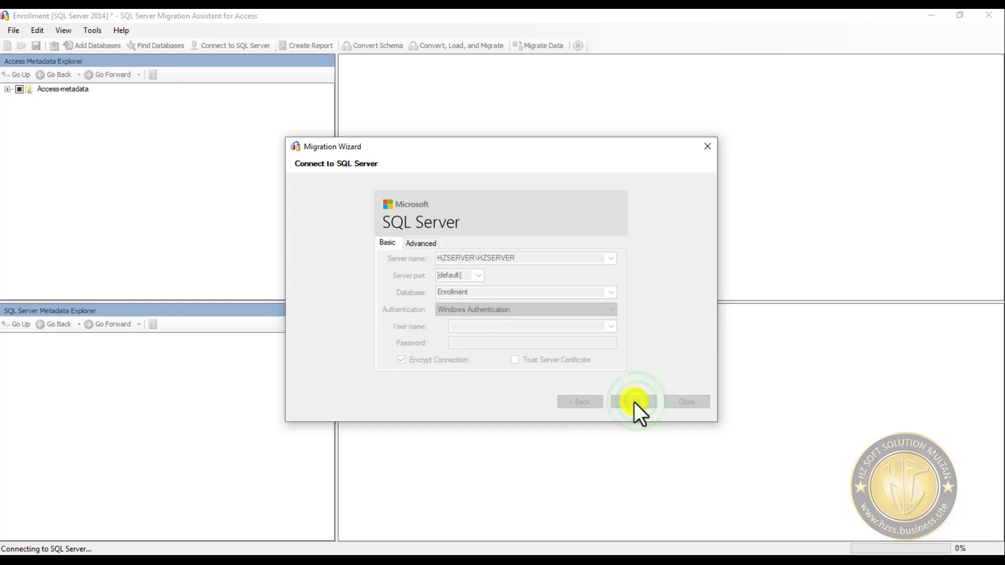
pyautogui.click(596, 344)
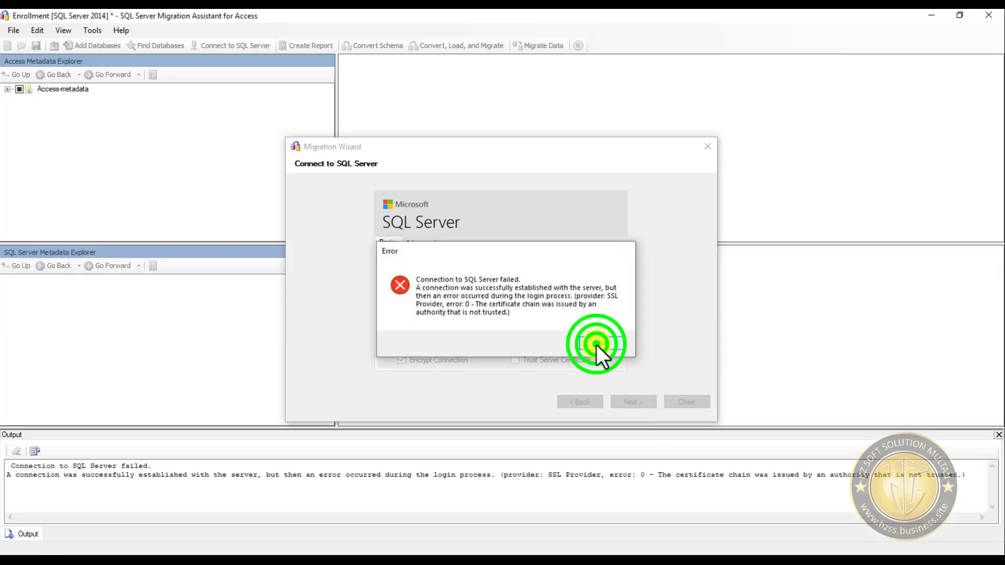
# - Turn off Encrypt Connection and try to connect to the SQL Server again
pyautogui.click(401, 359)
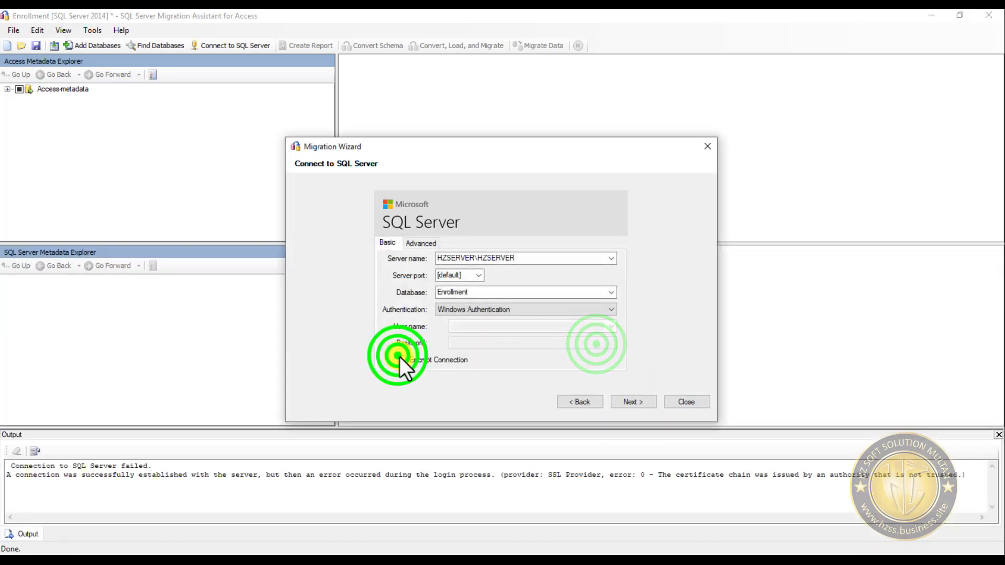
pyautogui.click(632, 404)
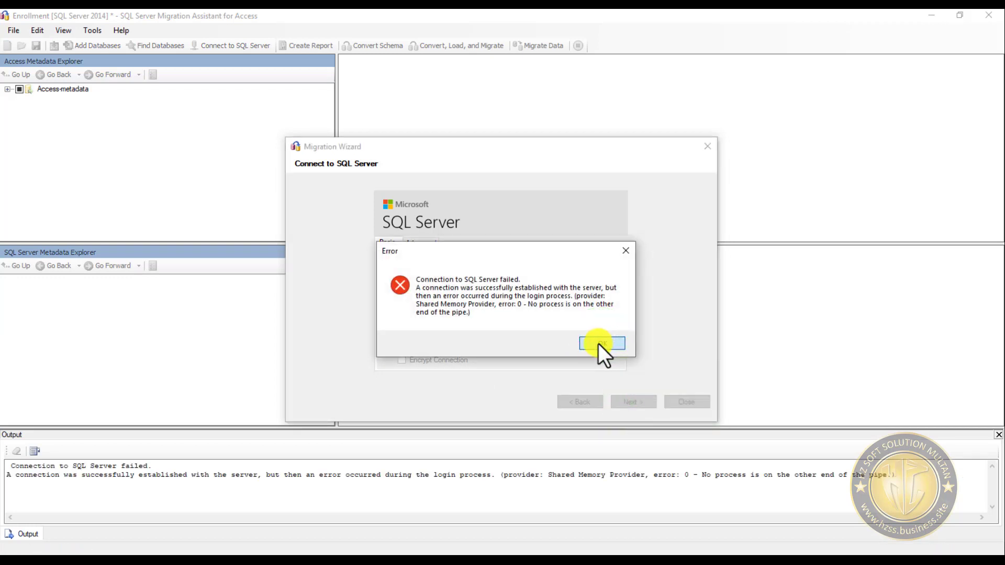
pyautogui.click(598, 344)
# - Change the wizard's authentication to SQL Server Authentication and activate the User name field
pyautogui.click(576, 309)
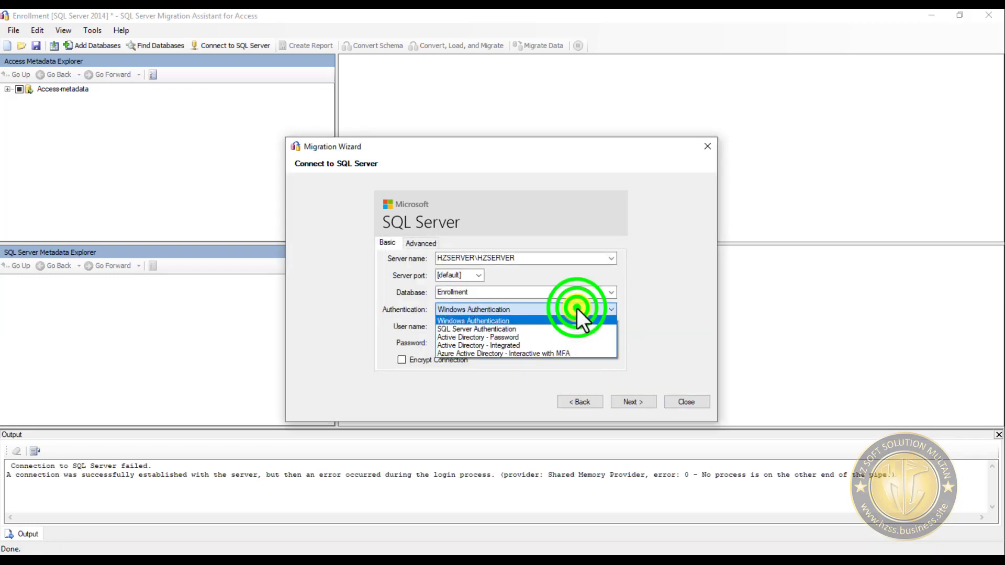
pyautogui.click(541, 328)
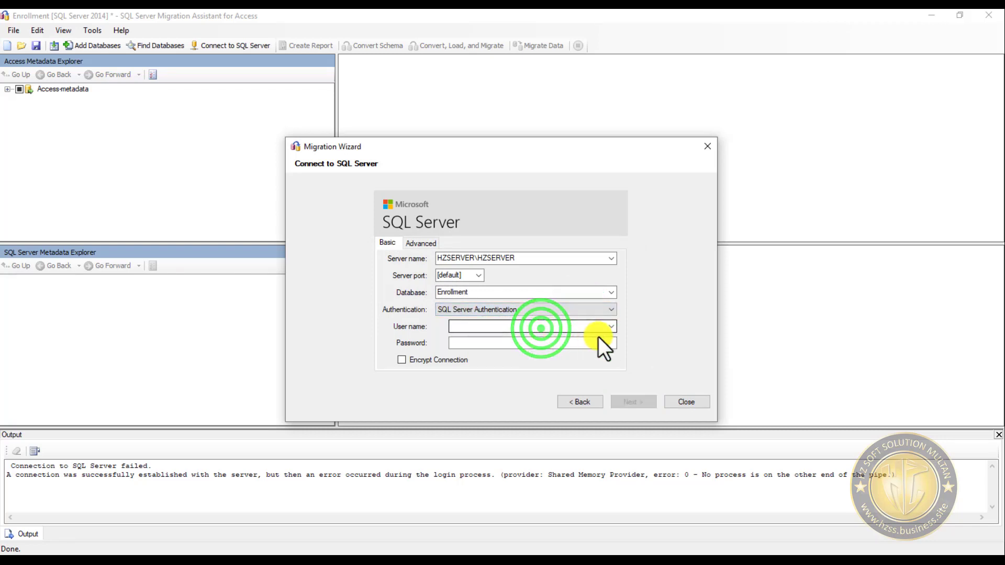
pyautogui.click(609, 328)
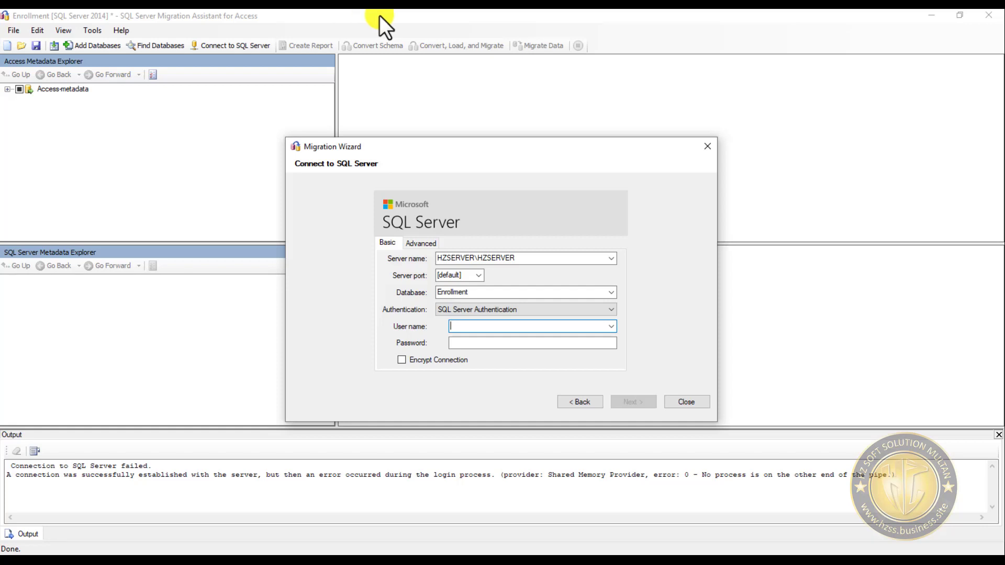
# - Switch to SQL Server Management Studio, dismiss the connection dialog, and open the properties of the sa login
pyautogui.click(178, 13)
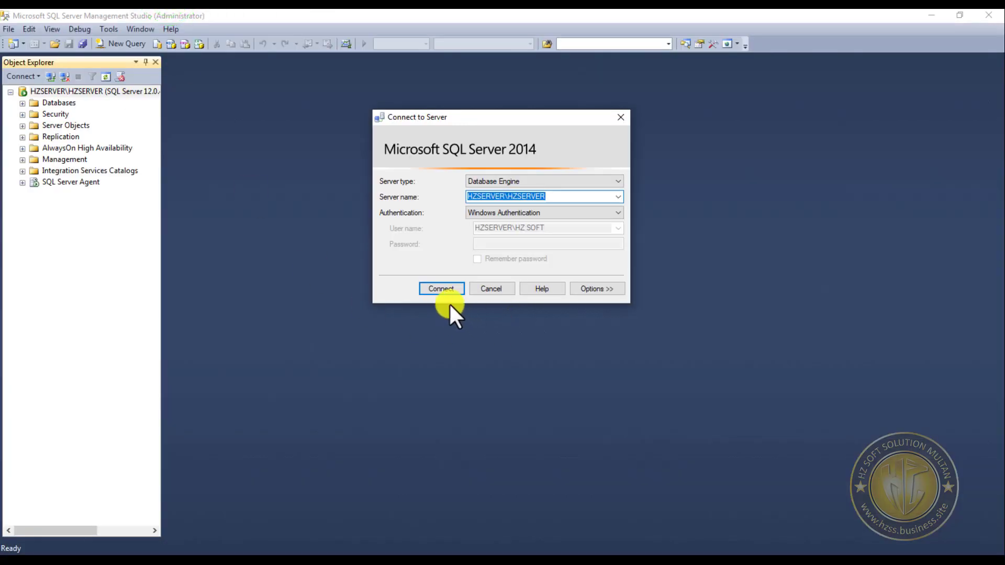
pyautogui.click(488, 287)
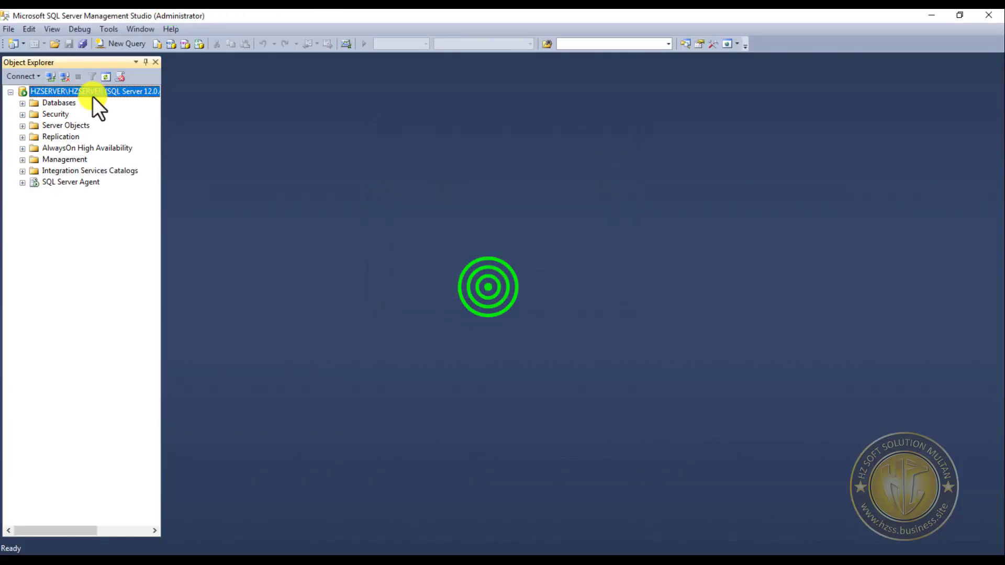
pyautogui.doubleClick(51, 115)
pyautogui.doubleClick(61, 126)
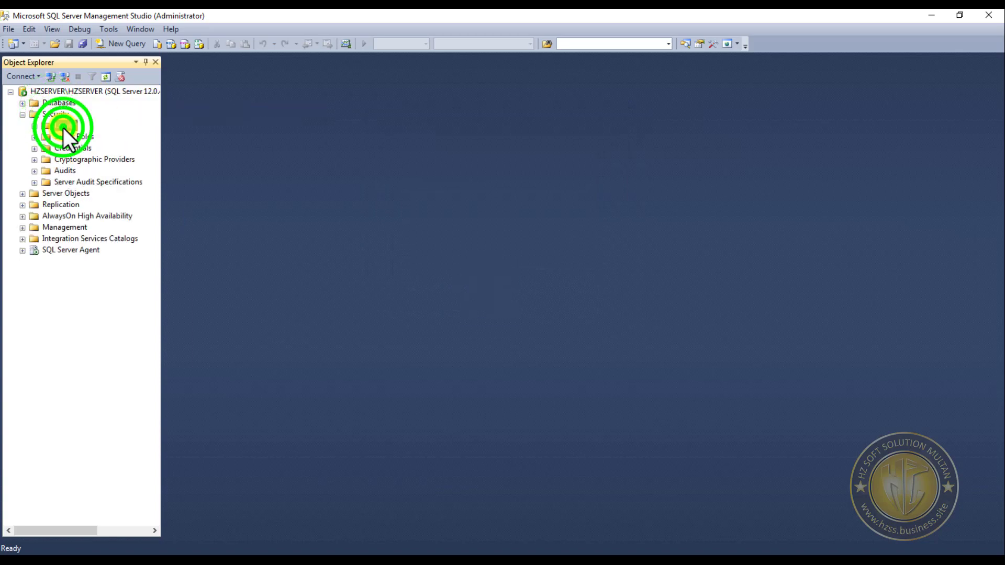
pyautogui.rightClick(68, 240)
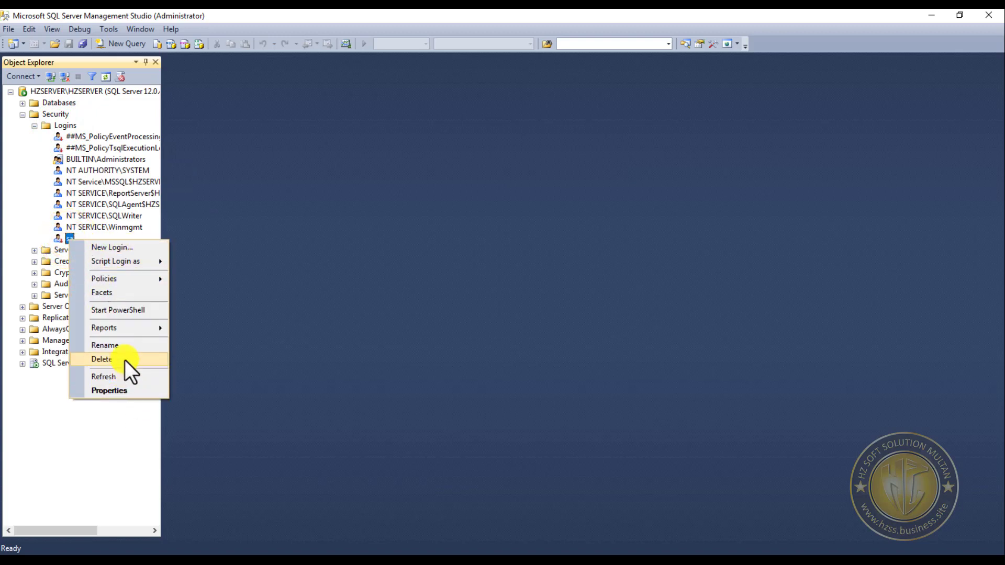
pyautogui.click(116, 392)
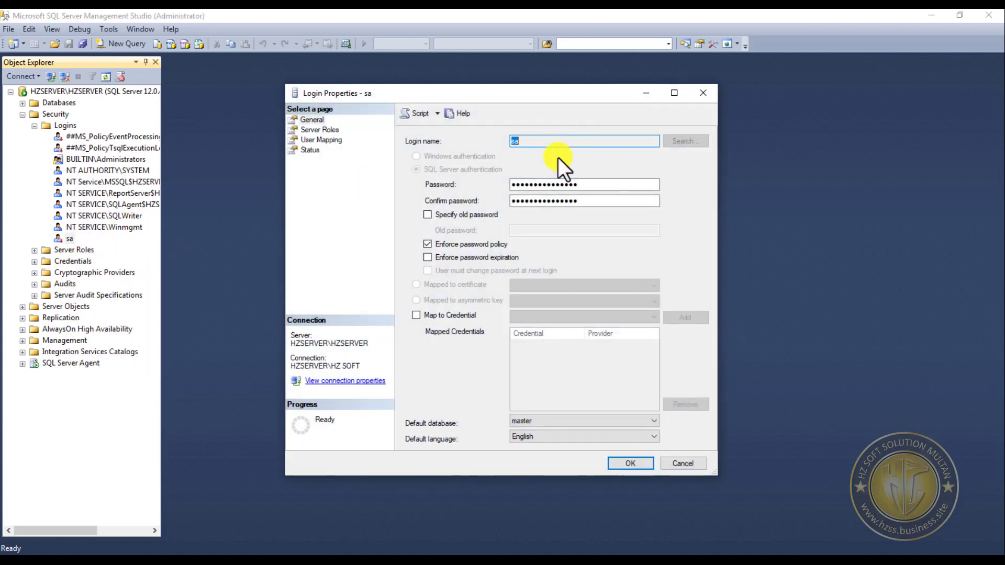
# - Replace the sa login's password with a new one and repeat it in the Confirm password field
pyautogui.doubleClick(603, 183)
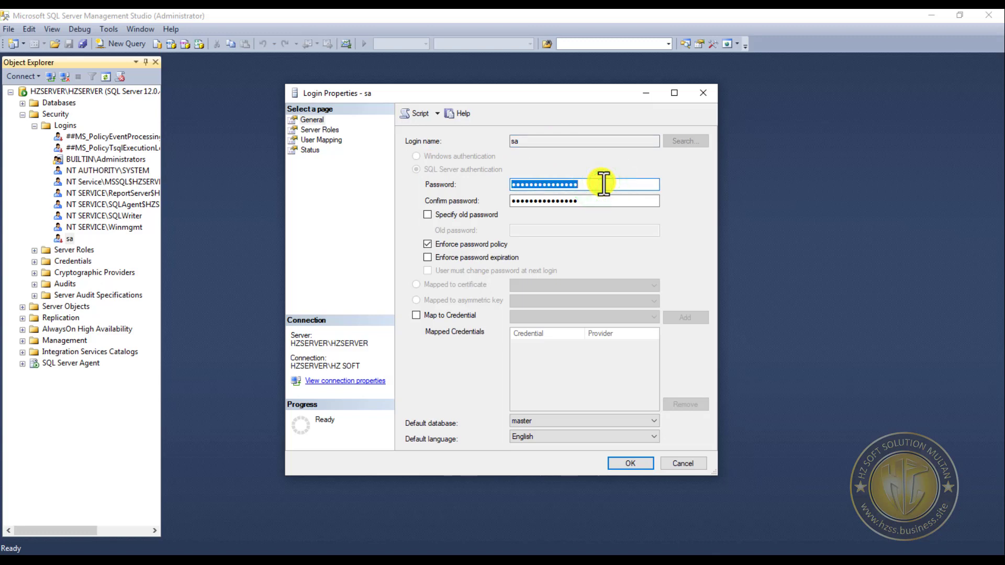
pyautogui.write('••••')
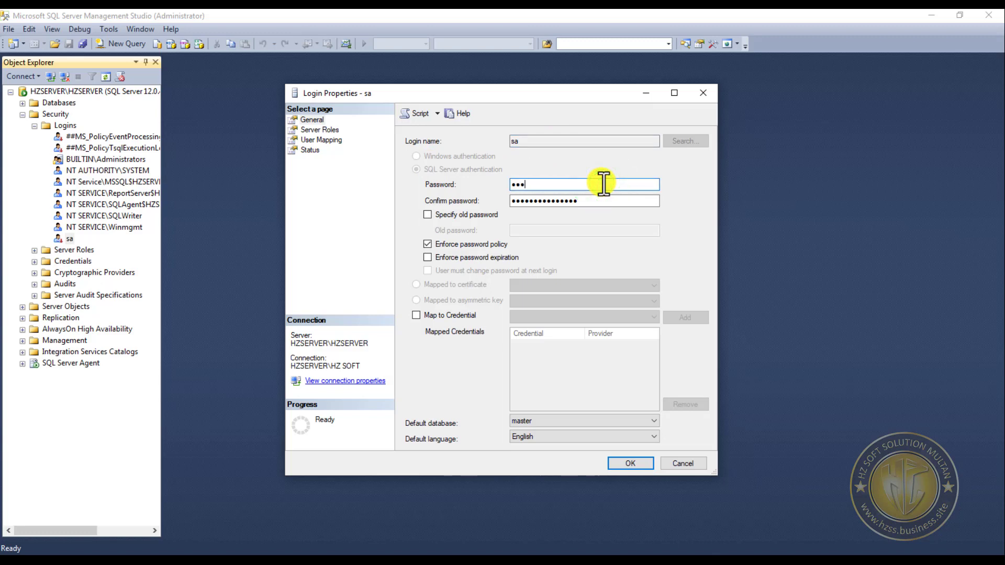
pyautogui.press('BackSpace')
pyautogui.press('BackSpace')
pyautogui.press('BackSpace')
pyautogui.press('BackSpace')
pyautogui.write('••••••••••')
pyautogui.press('Tab')
pyautogui.write('•')
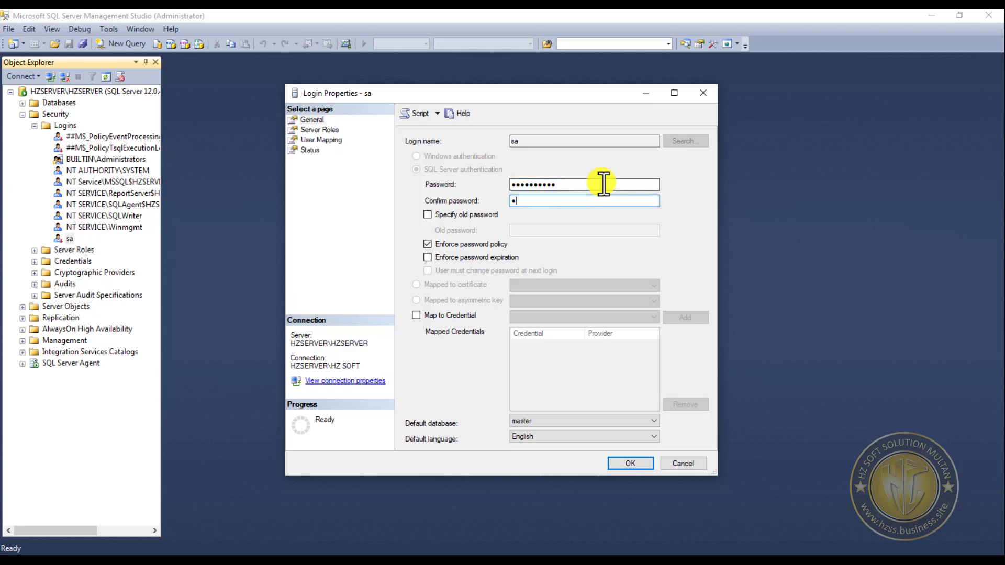
pyautogui.write('•••••••••')
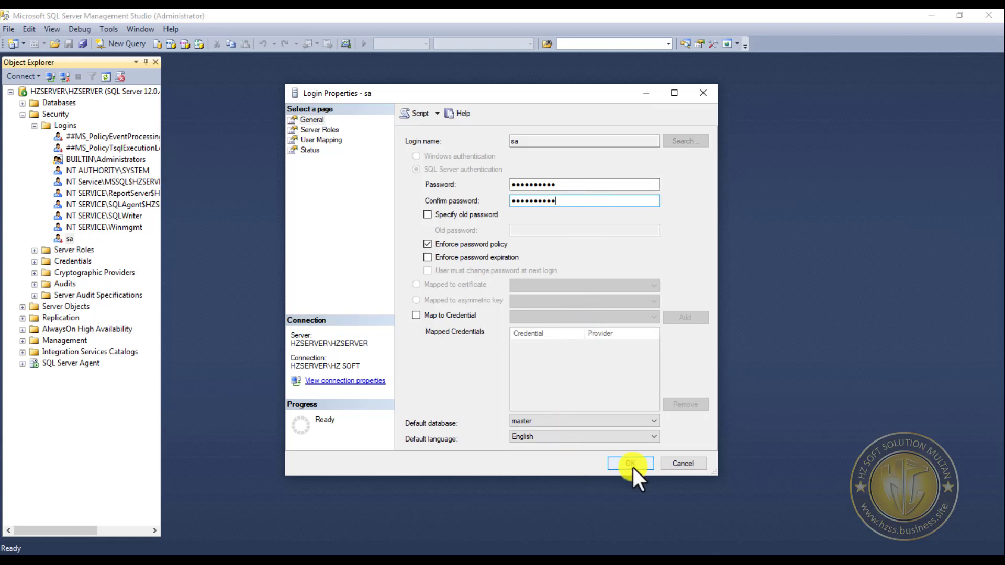
# - Set the sa login's status to Enabled, review its other property pages, and apply the changes
pyautogui.click(321, 130)
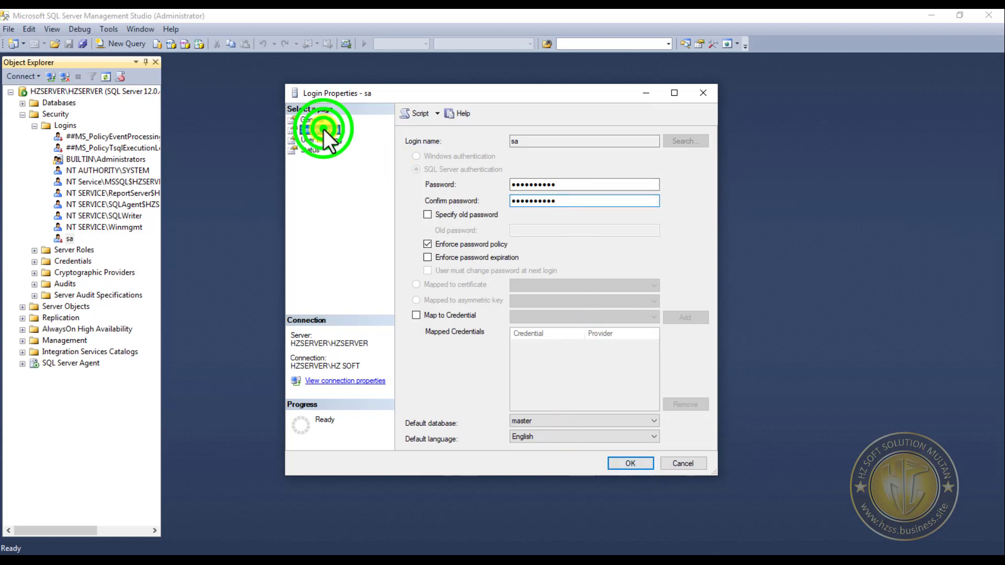
pyautogui.click(329, 138)
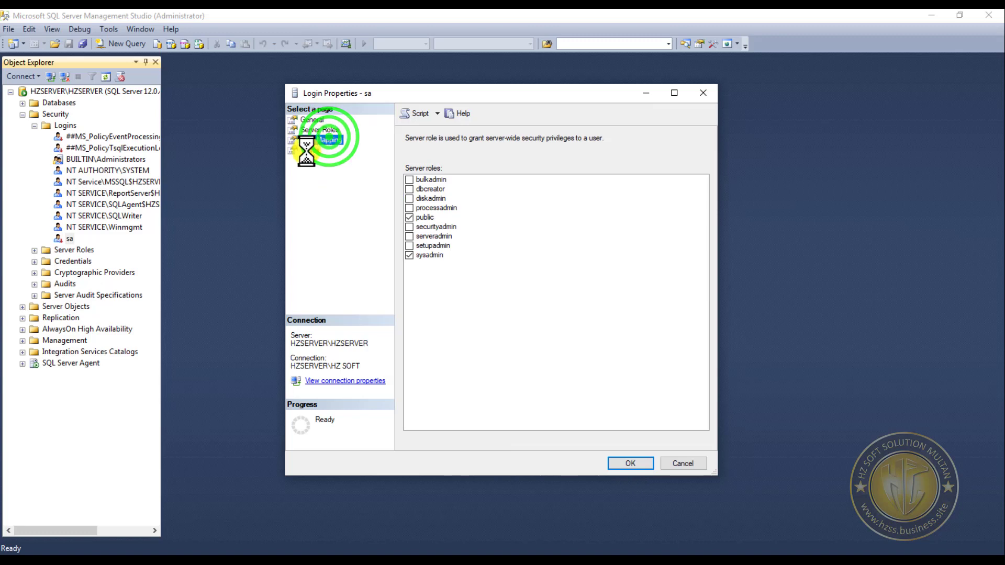
pyautogui.click(314, 153)
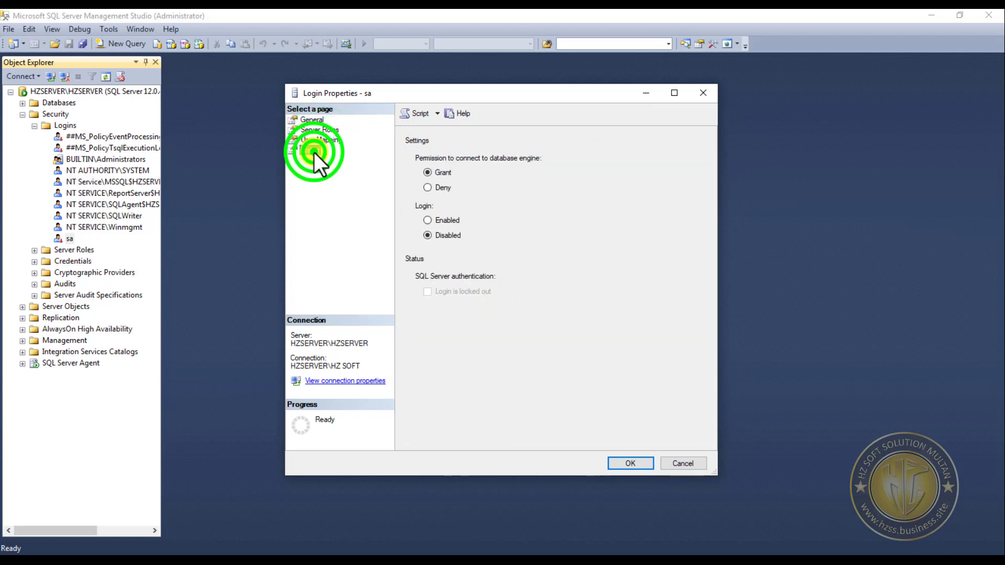
pyautogui.click(447, 222)
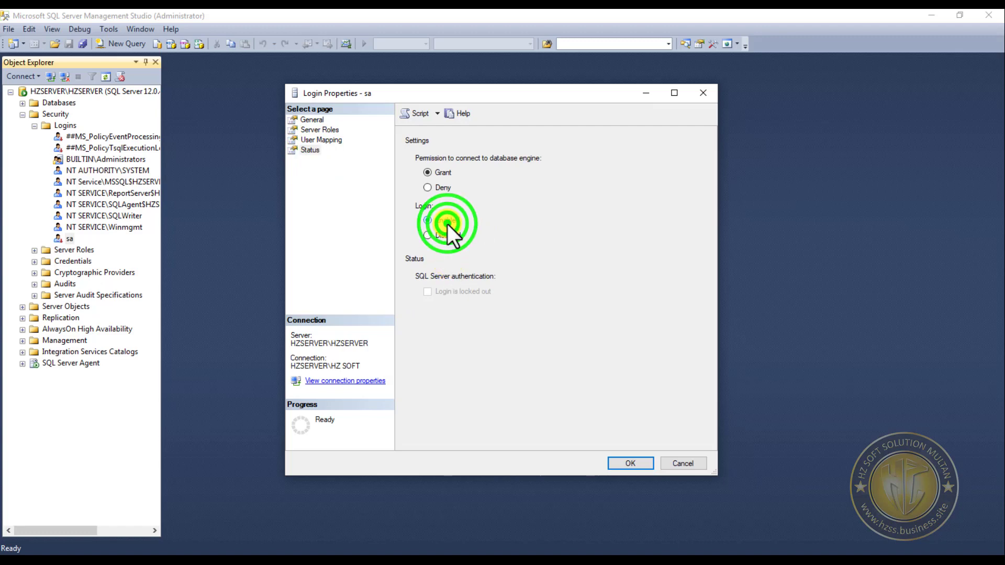
pyautogui.click(319, 138)
pyautogui.click(319, 130)
pyautogui.click(321, 120)
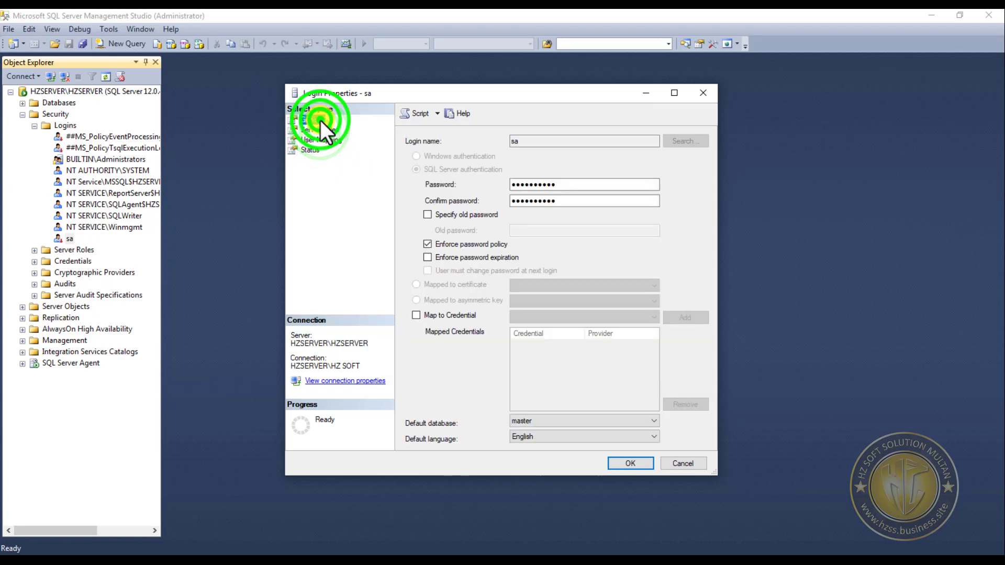
pyautogui.click(314, 149)
pyautogui.click(632, 462)
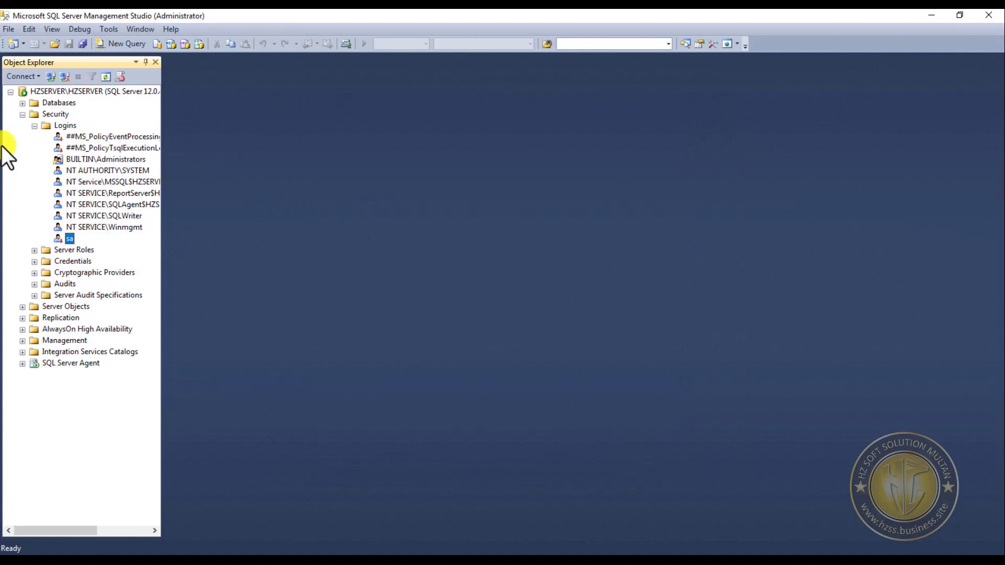
# - Set the HZSERVER\HZSERVER server authentication to SQL Server and Windows Authentication mode and apply the change
pyautogui.click(22, 114)
pyautogui.rightClick(78, 90)
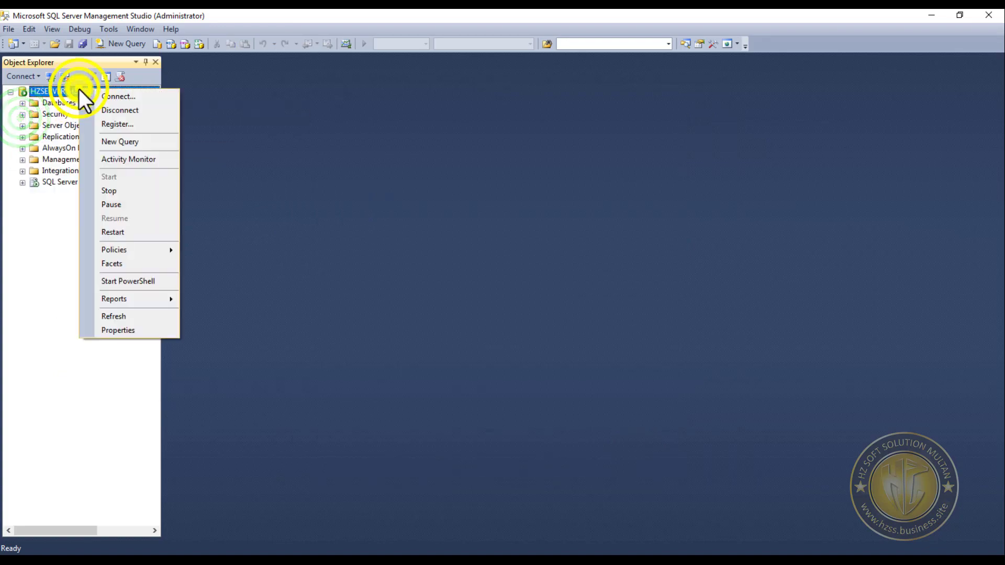
pyautogui.click(140, 331)
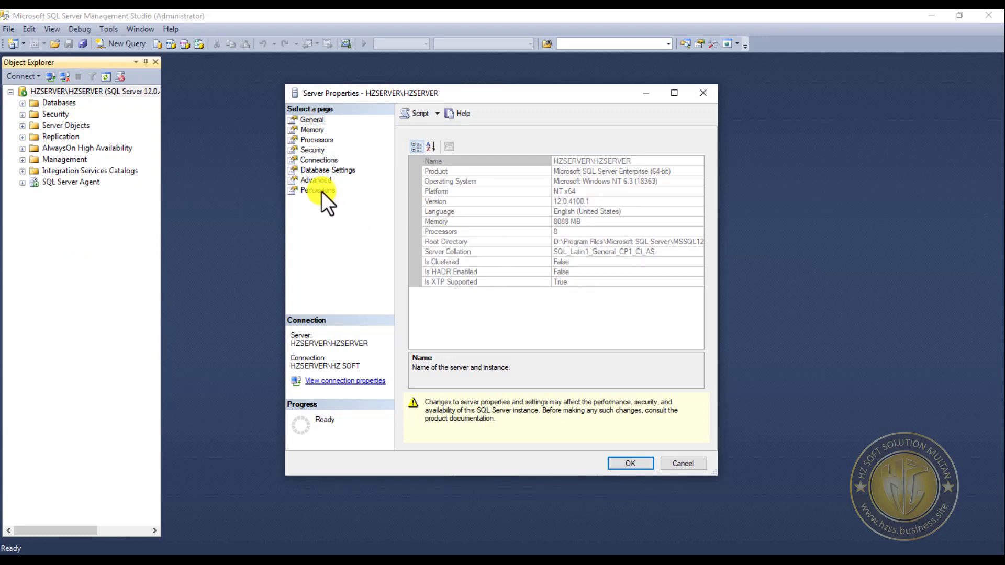
pyautogui.click(317, 149)
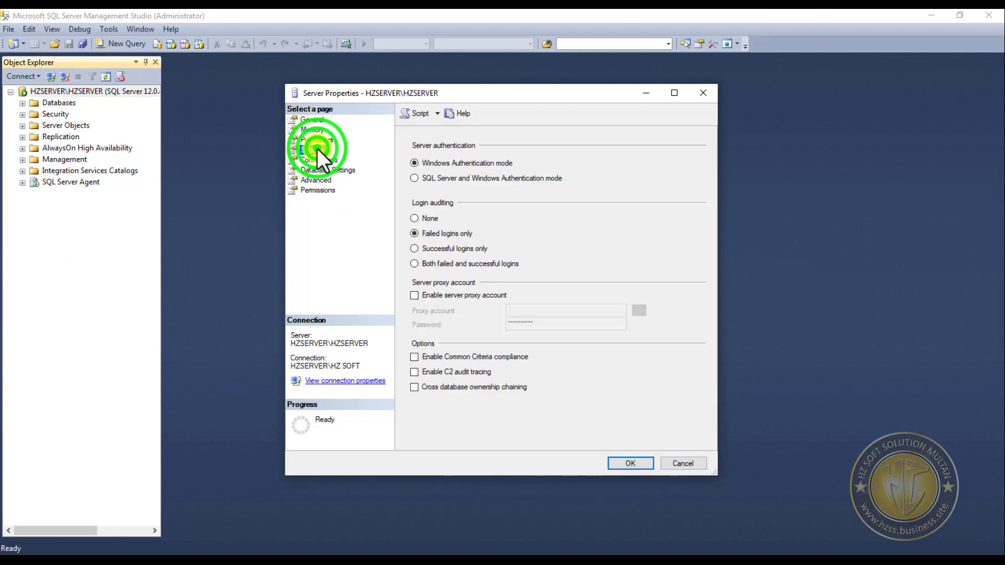
pyautogui.click(449, 177)
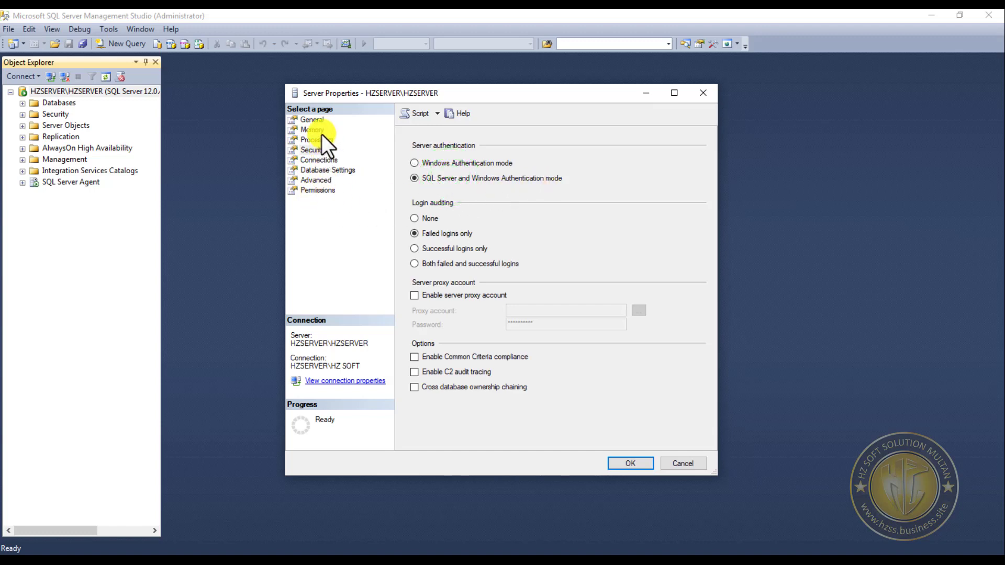
pyautogui.click(319, 190)
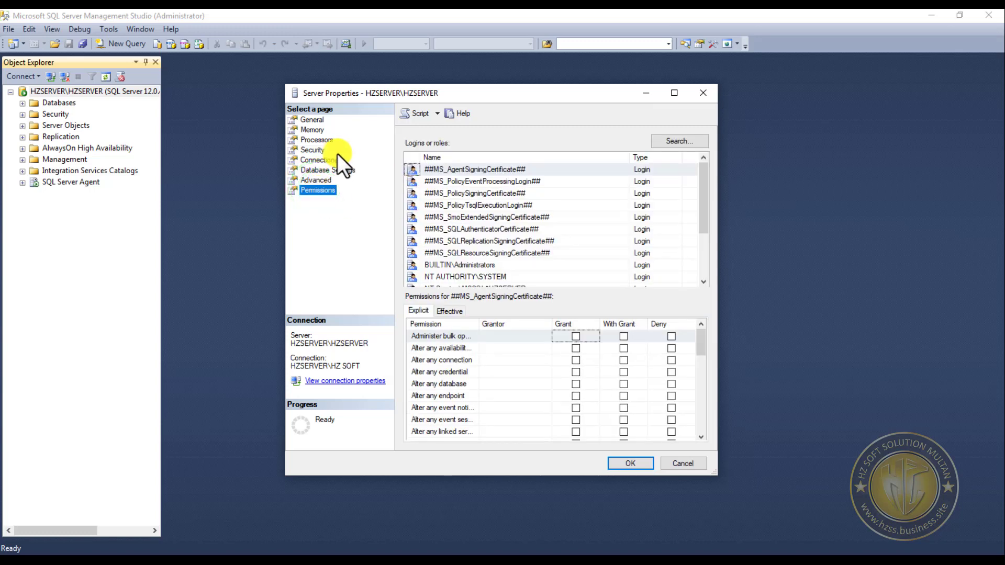
pyautogui.click(642, 462)
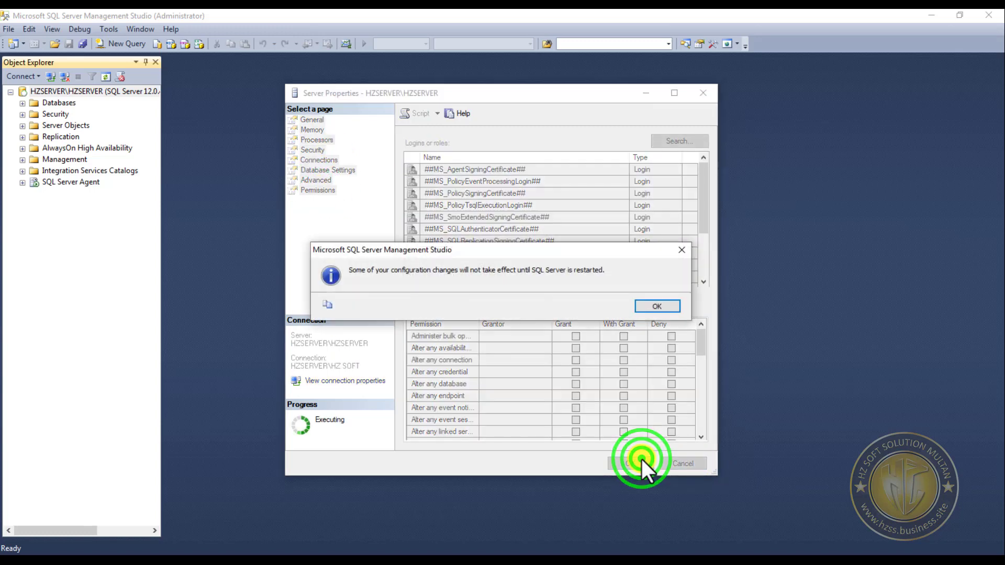
pyautogui.click(671, 305)
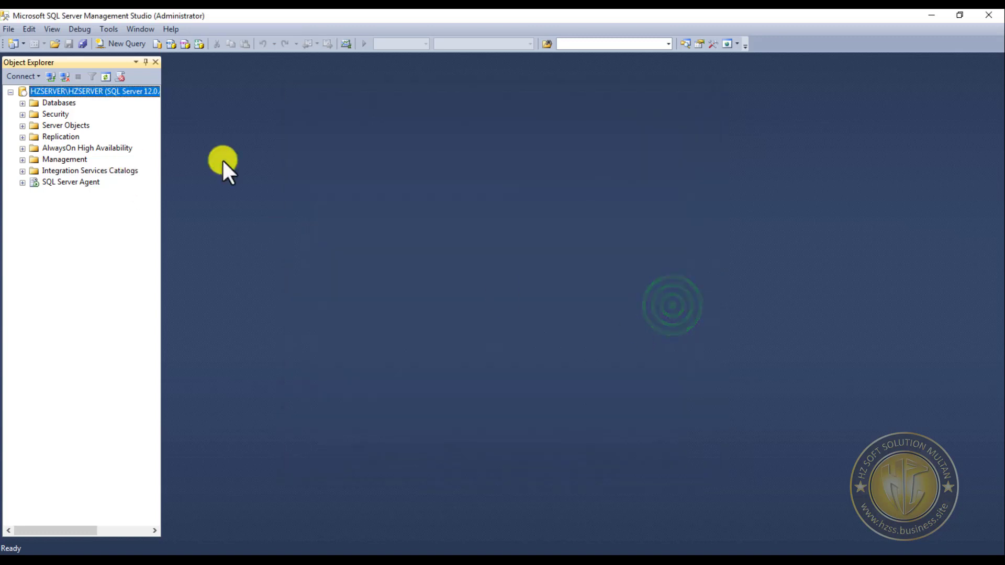
# - Check the server's service commands, then close SQL Server Management Studio and return to the Migration Wizard
pyautogui.rightClick(74, 94)
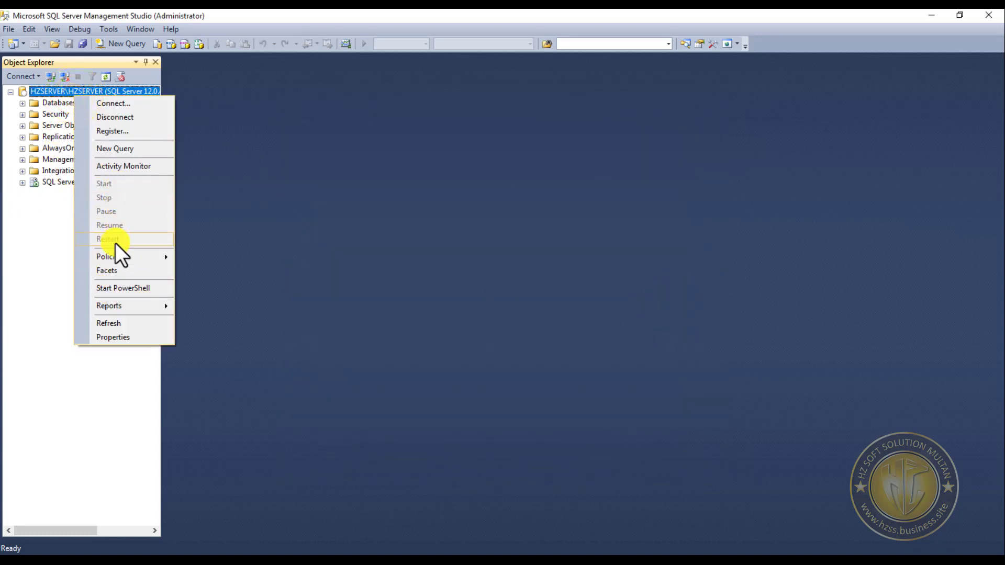
pyautogui.click(53, 256)
pyautogui.click(989, 14)
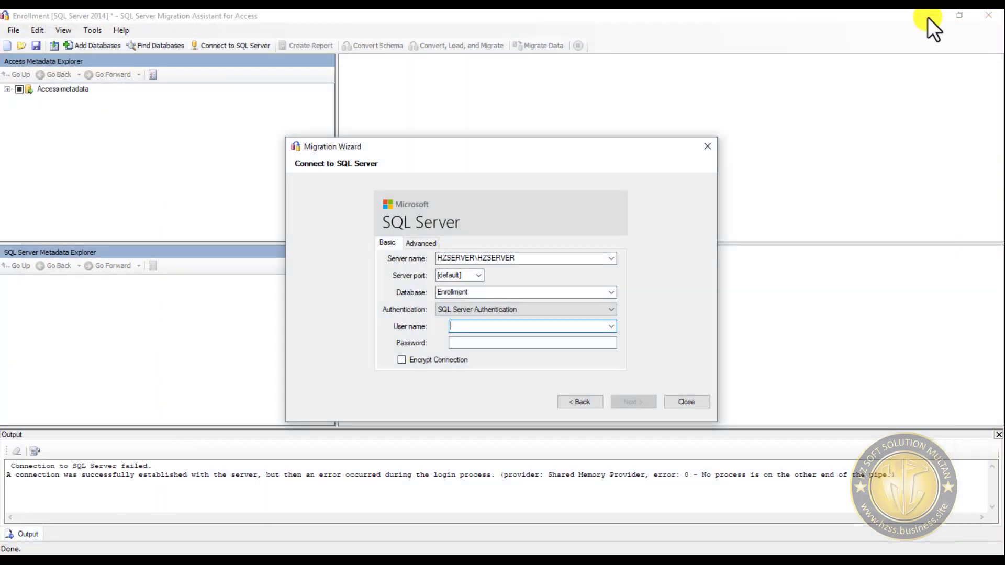
# - Search Windows for Component Services, open it, and display the local services
pyautogui.click(37, 10)
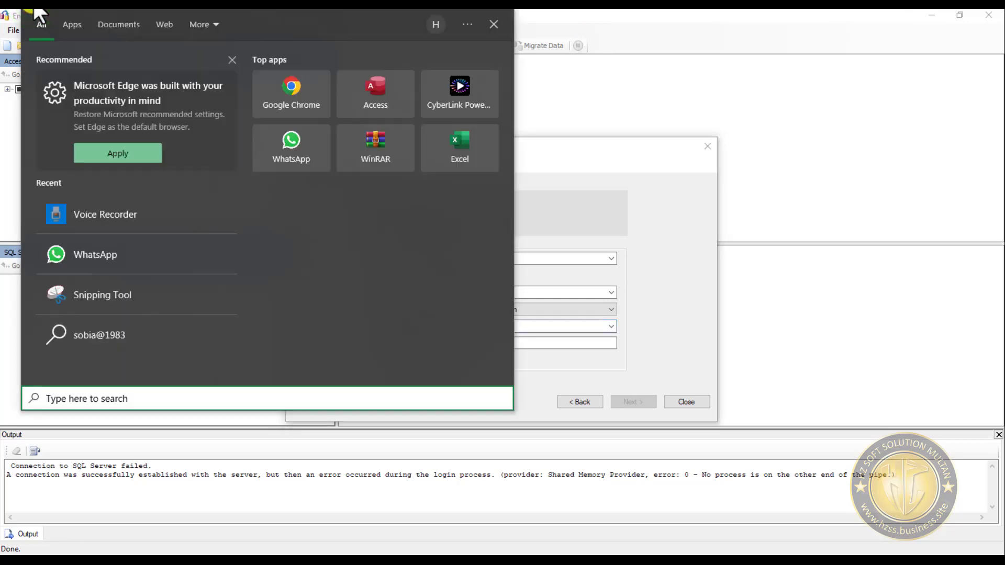
pyautogui.write('comm')
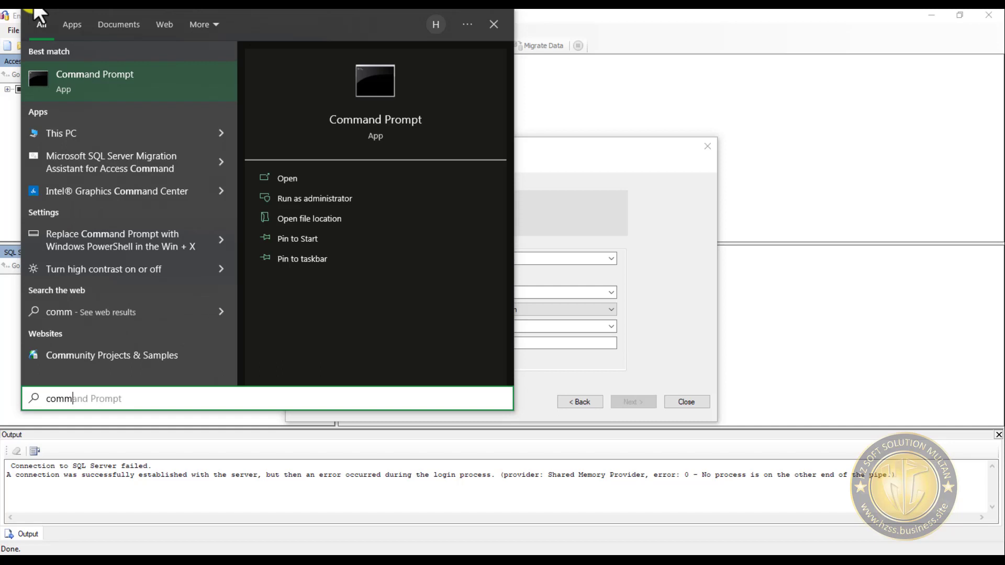
pyautogui.press('BackSpace')
pyautogui.press('BackSpace')
pyautogui.press('BackSpace')
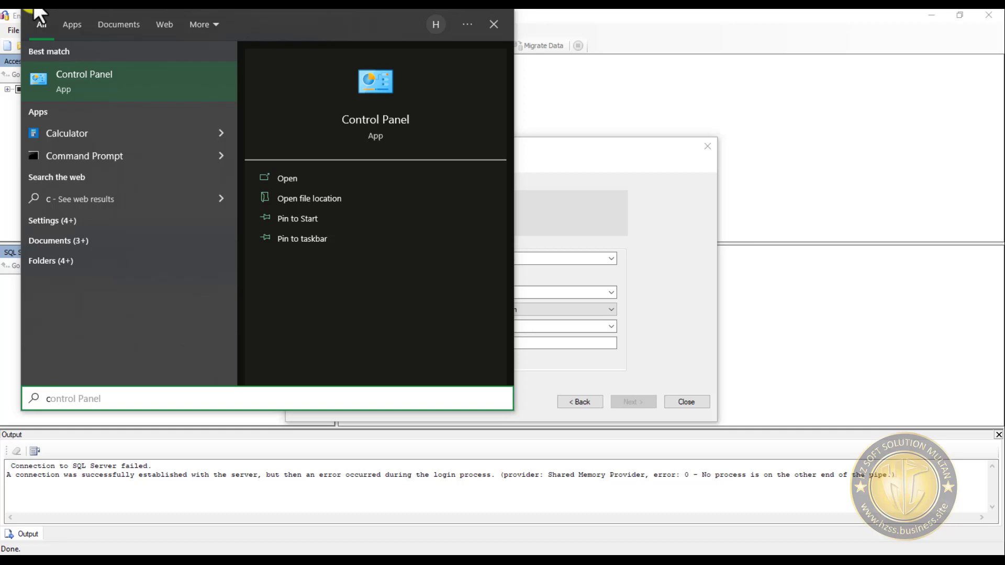
pyautogui.write('omp')
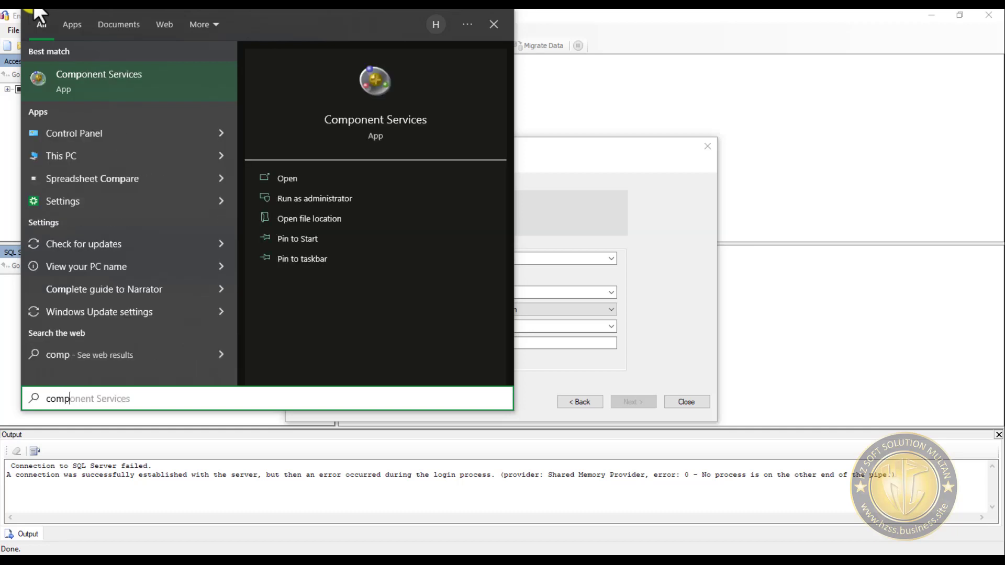
pyautogui.press('Return')
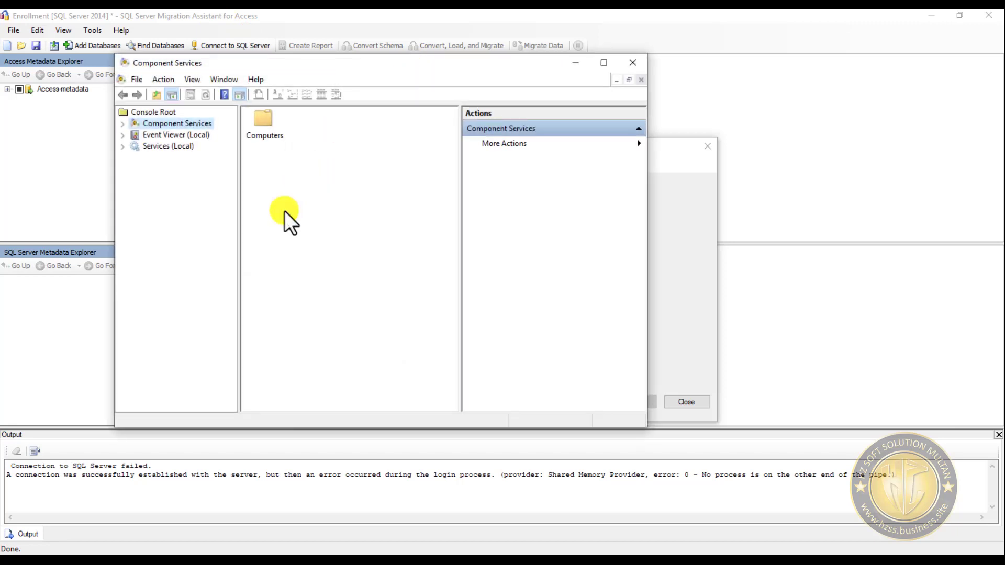
pyautogui.click(159, 146)
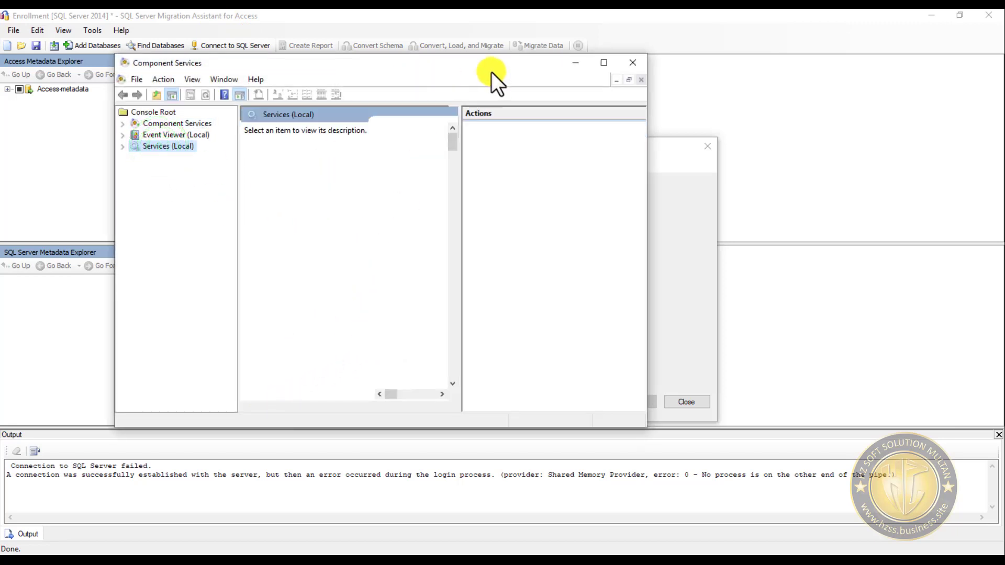
# - Switch the local services list to the Standard view, maximize the window, and widen the Name column to fit the full service names
pyautogui.click(403, 139)
pyautogui.click(404, 130)
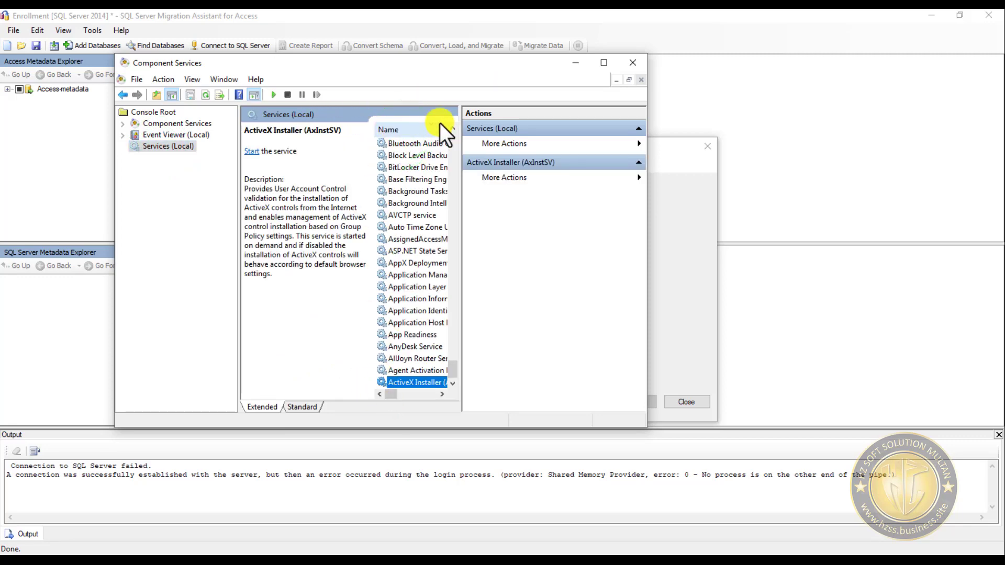
pyautogui.click(426, 129)
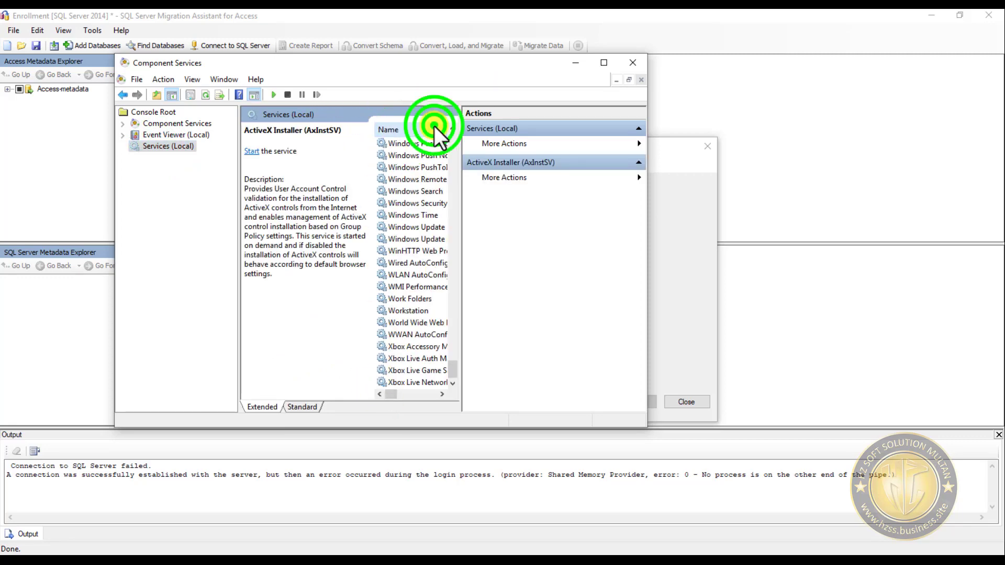
pyautogui.click(312, 408)
pyautogui.click(604, 63)
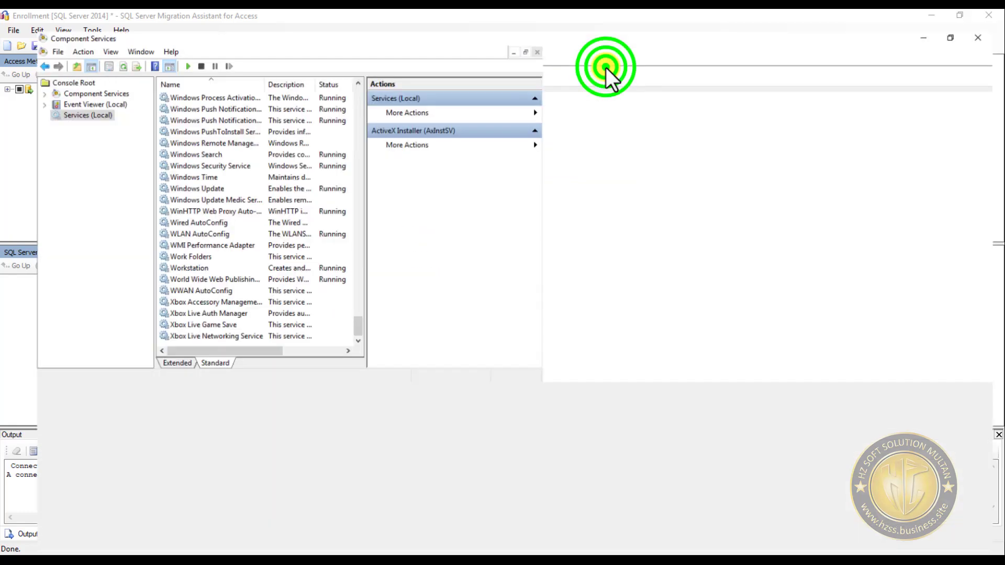
pyautogui.doubleClick(236, 62)
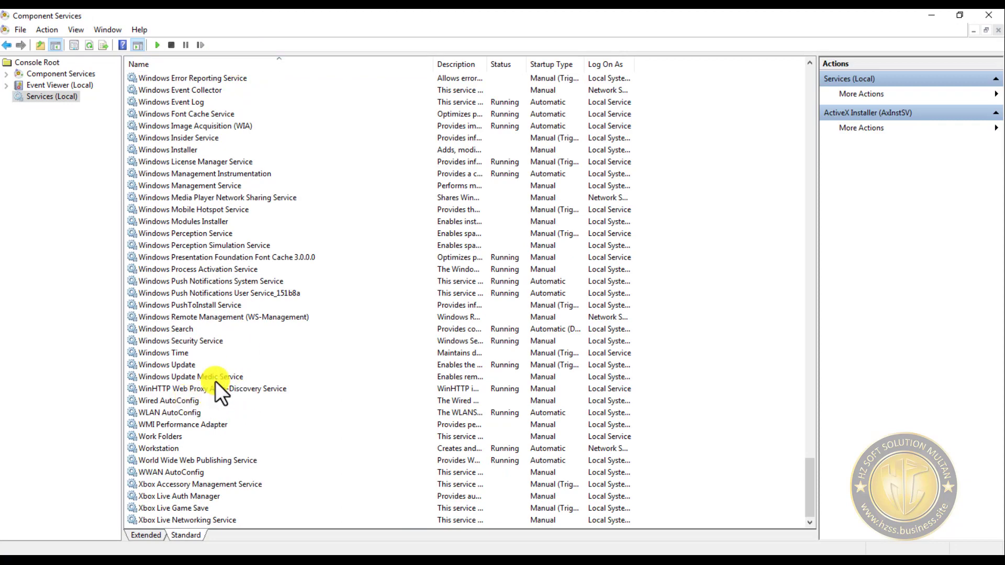
# - Sort the local services by name in descending order
pyautogui.click(187, 390)
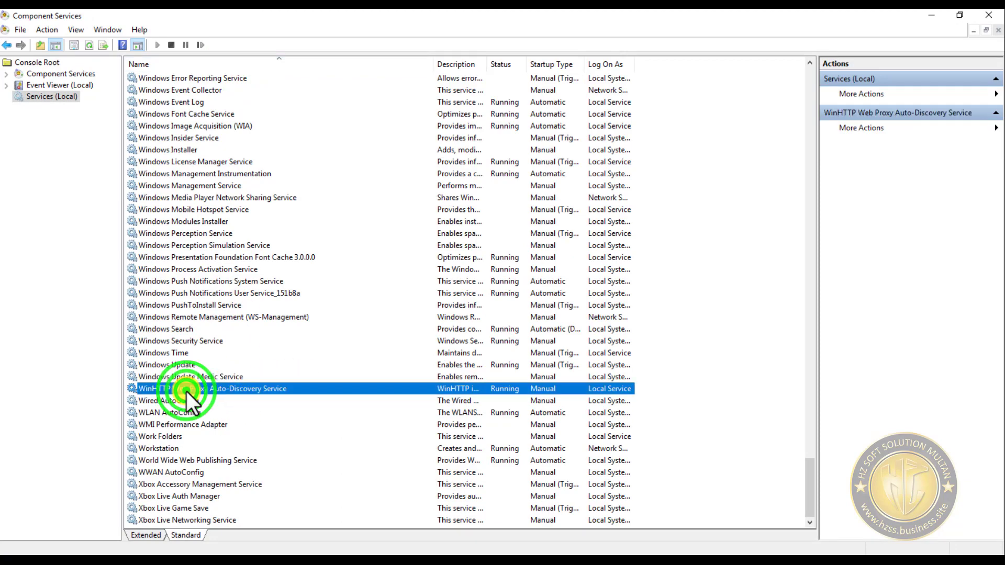
pyautogui.scroll(20, 218, 395)
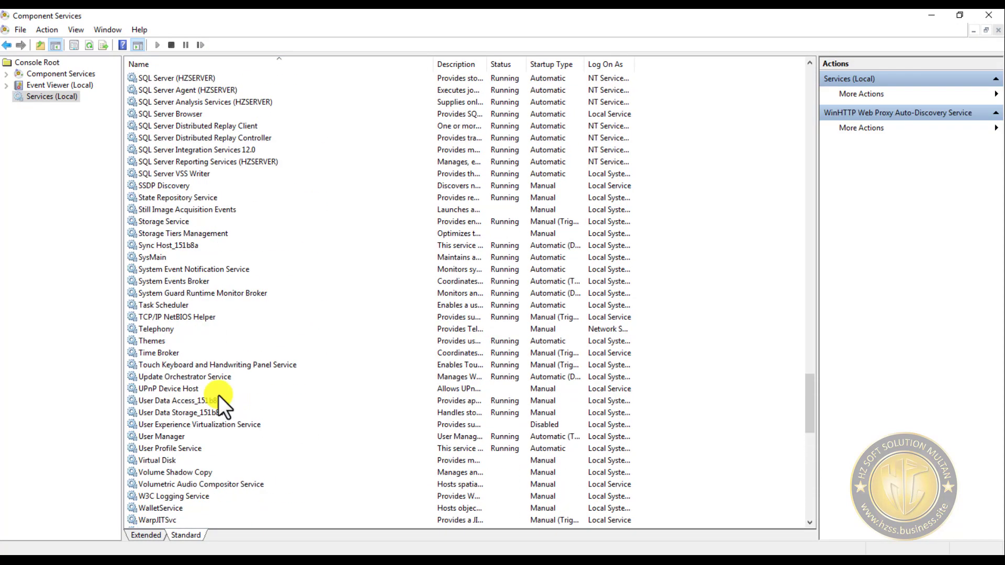
pyautogui.scroll(12, 218, 395)
pyautogui.click(199, 64)
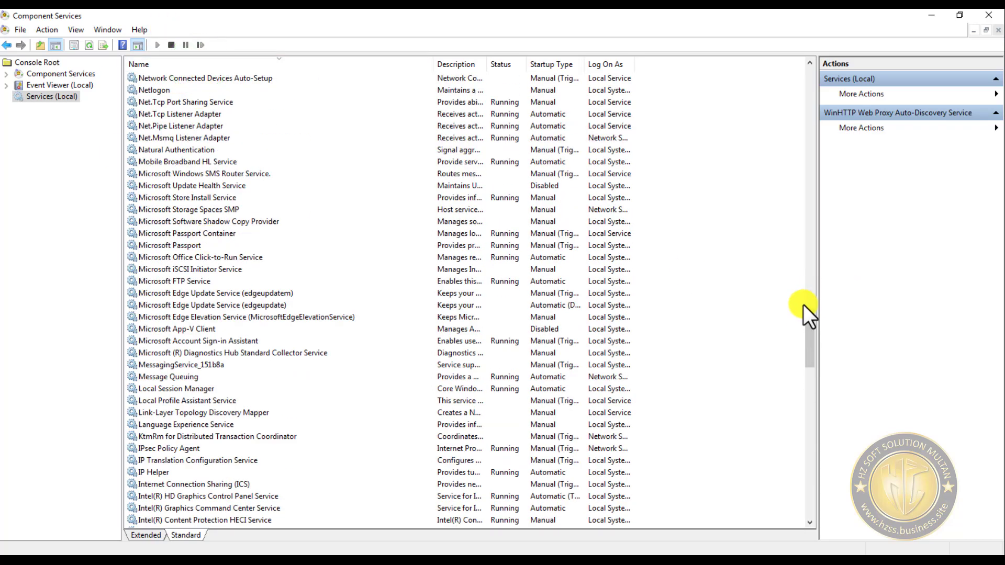
pyautogui.moveTo(805, 333); pyautogui.dragTo(824, 73)
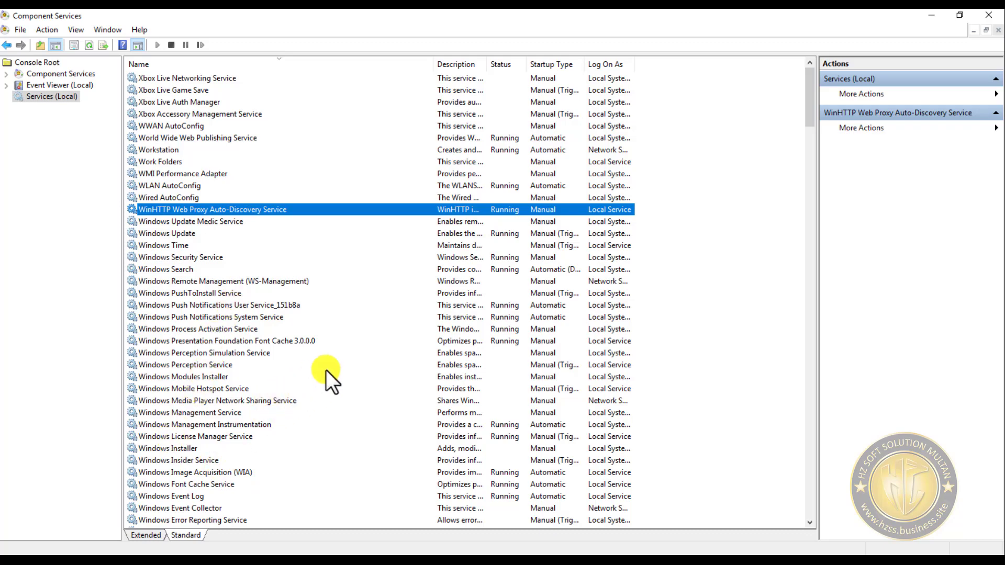
# - Stop the SQL Server (HZSERVER) service together with its dependent SQL Server Agent (HZSERVER) service
pyautogui.scroll(-20, 275, 382)
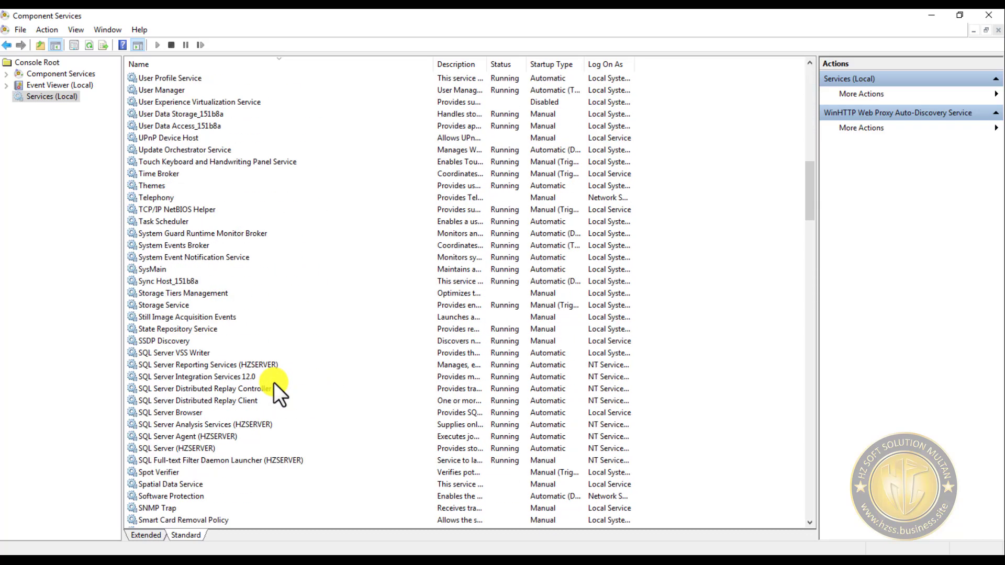
pyautogui.scroll(-1, 274, 394)
pyautogui.click(190, 412)
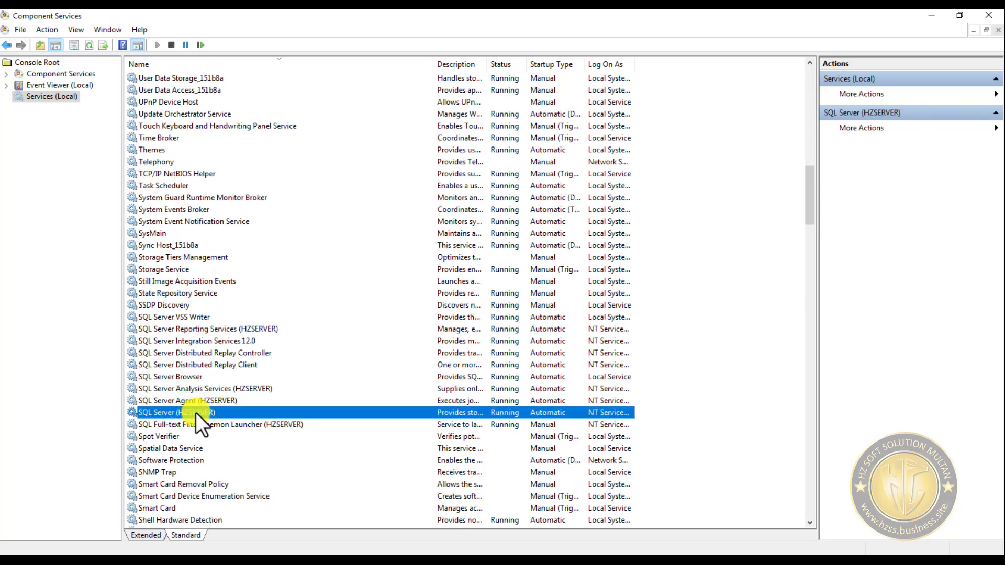
pyautogui.doubleClick(196, 412)
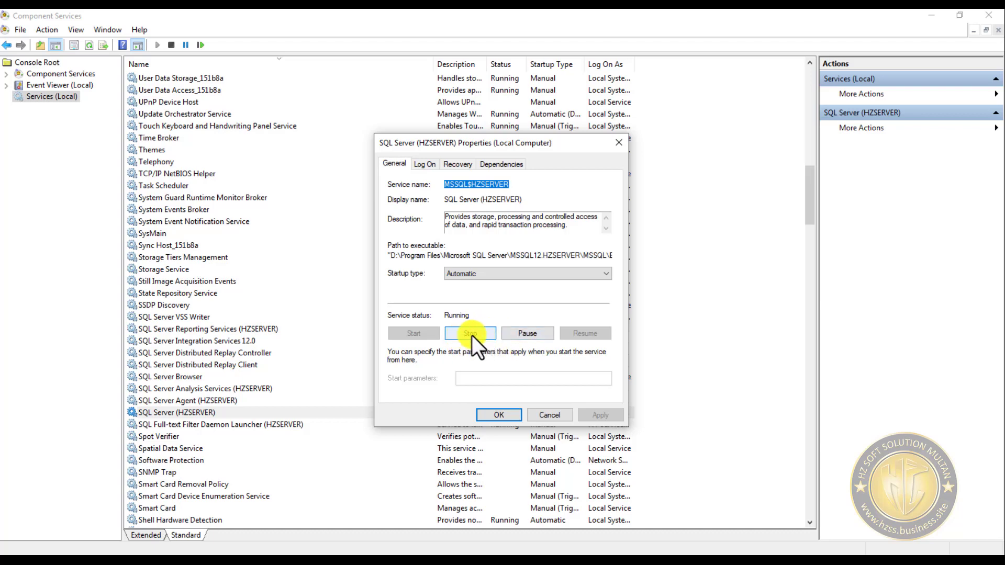
pyautogui.click(471, 333)
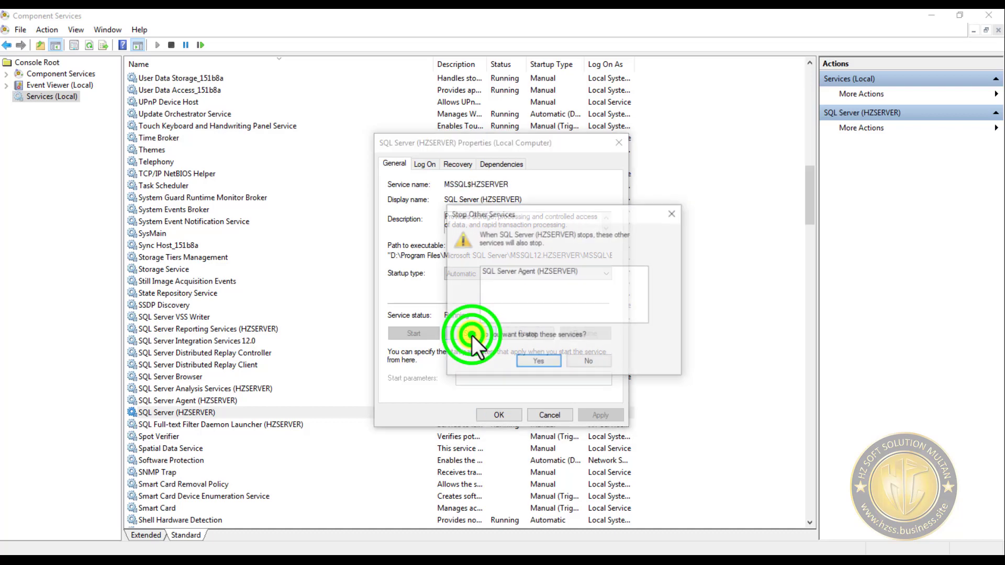
pyautogui.click(537, 363)
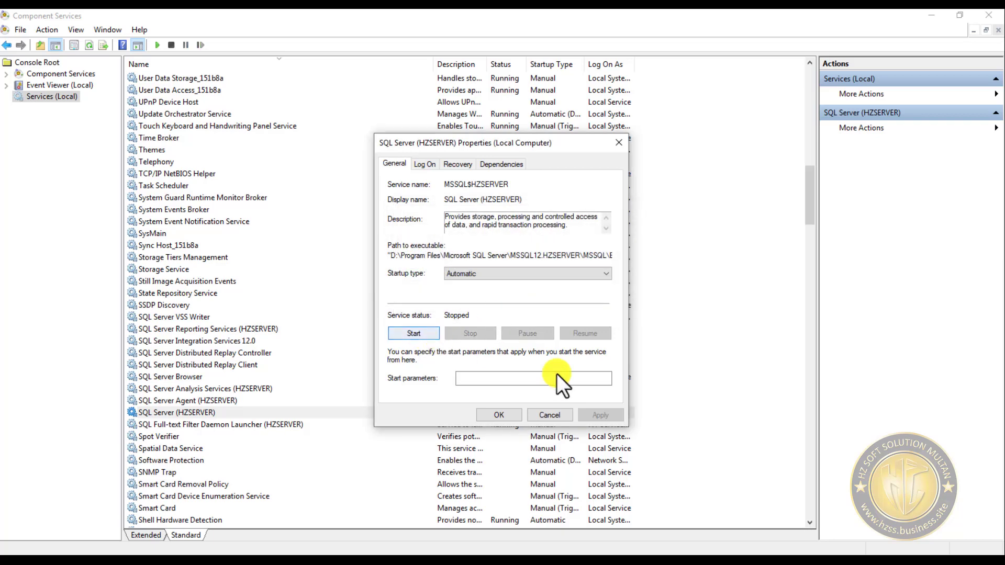
pyautogui.click(556, 415)
# - Start the SQL Server (HZSERVER) service again and close Component Services
pyautogui.rightClick(203, 413)
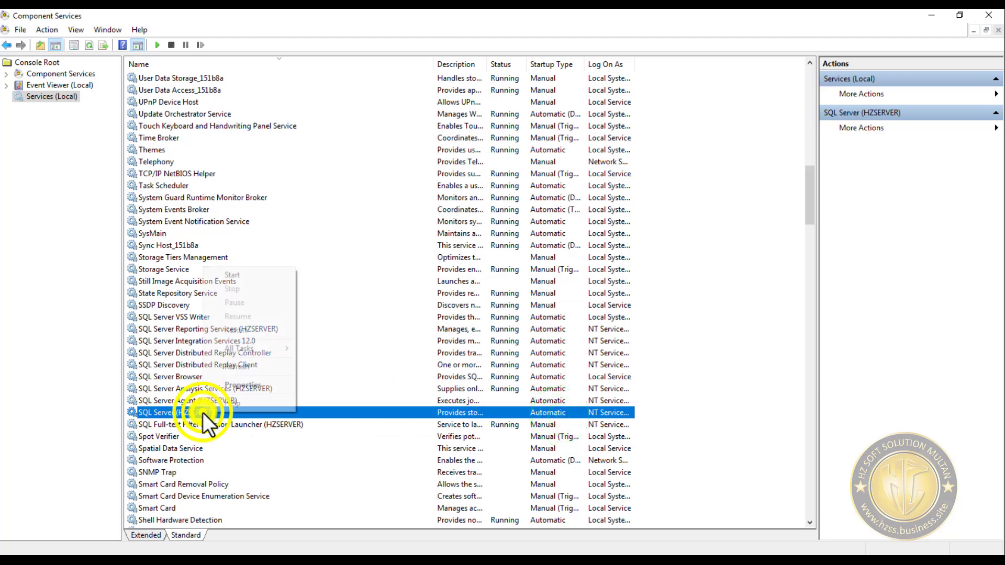
pyautogui.click(243, 274)
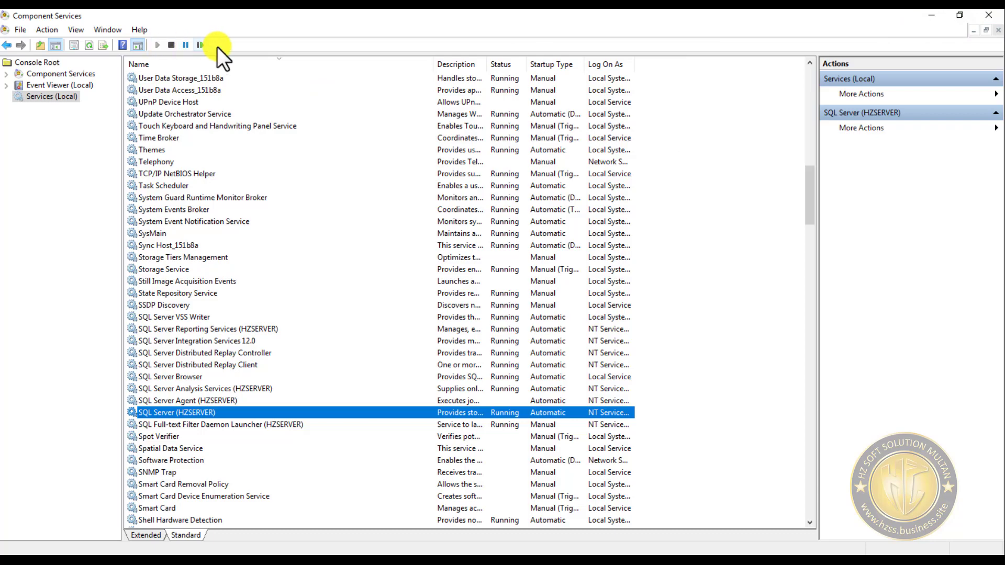
pyautogui.click(989, 15)
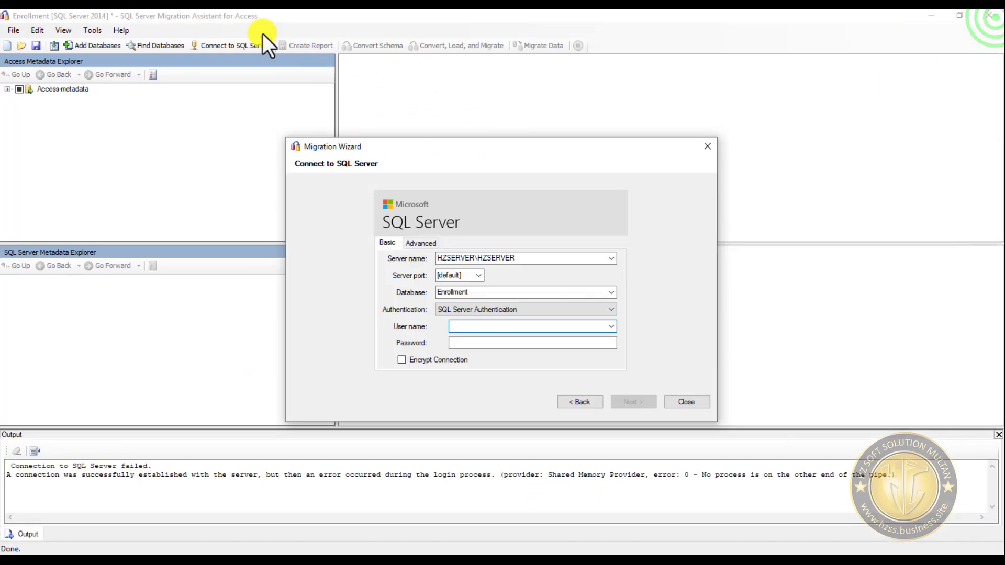
# - Open SQL Server 2014 Management Studio as administrator and set the HZSERVER\HZSERVER connection to SQL Server Authentication with login sa
pyautogui.rightClick(170, 10)
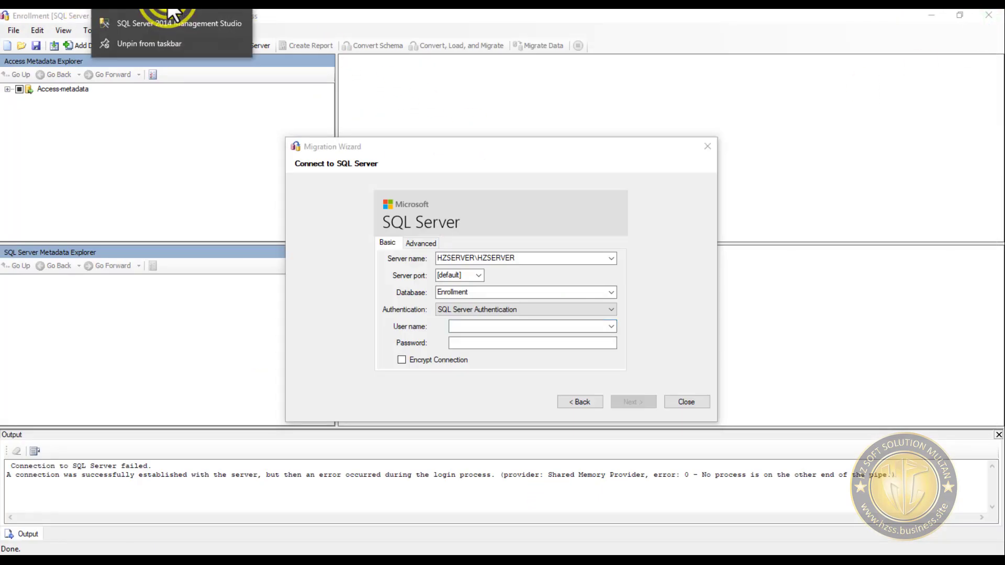
pyautogui.click(165, 25)
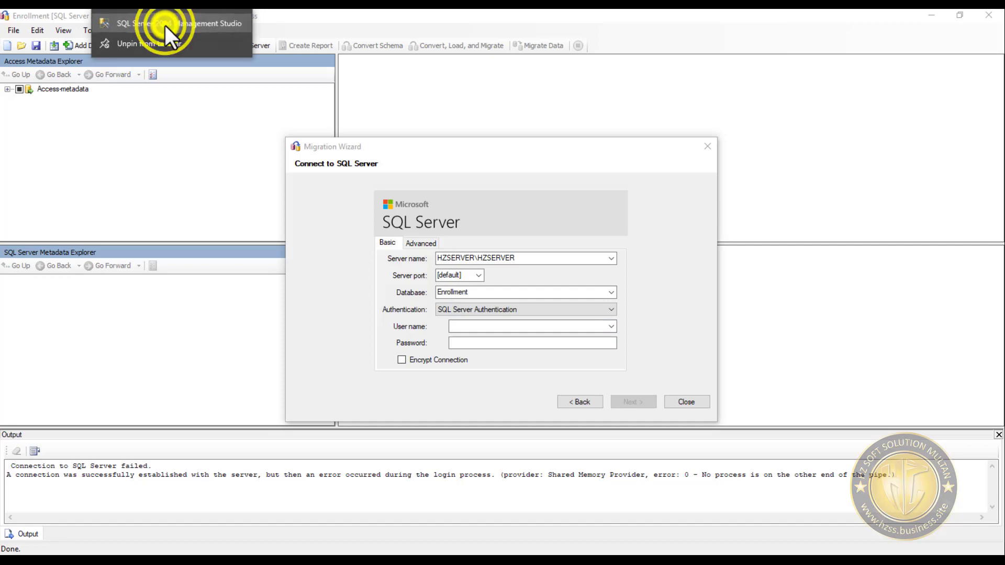
pyautogui.click(238, 55)
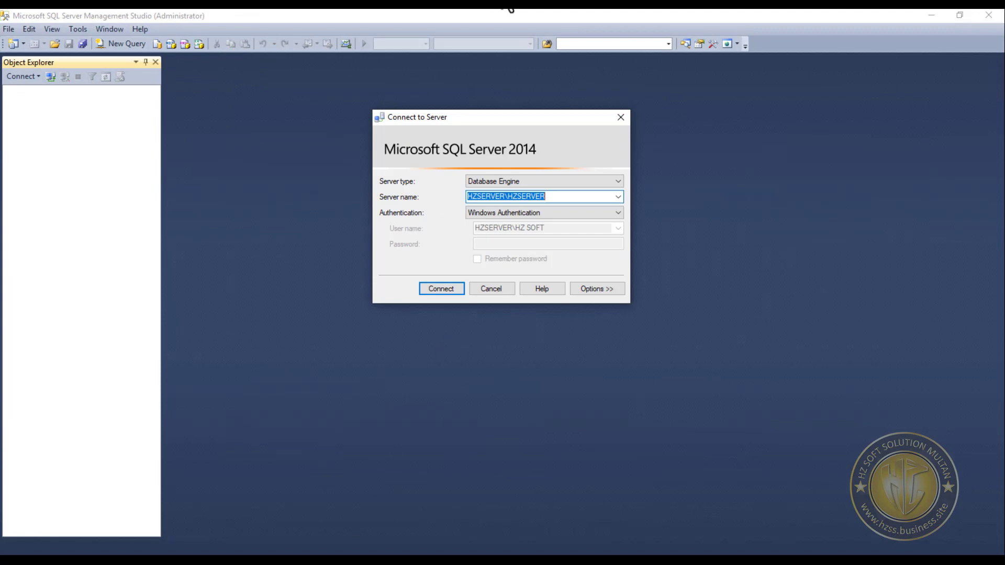
pyautogui.click(574, 212)
pyautogui.click(543, 231)
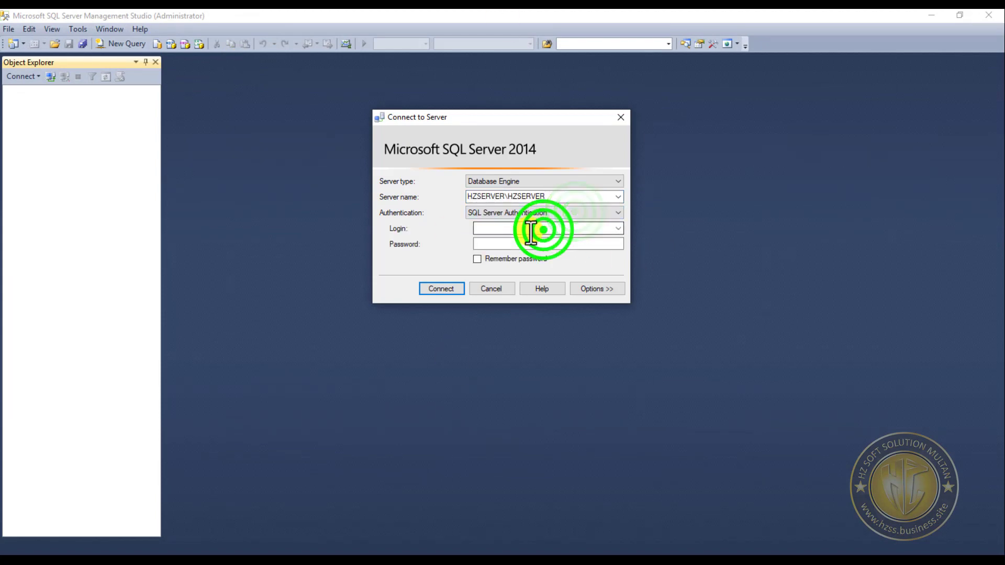
pyautogui.write('sa')
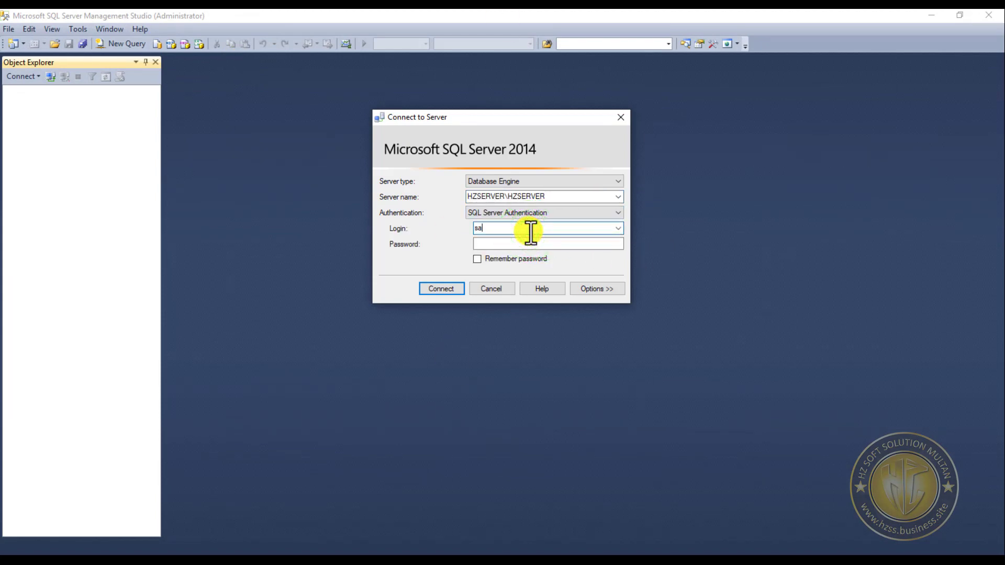
pyautogui.press('Tab')
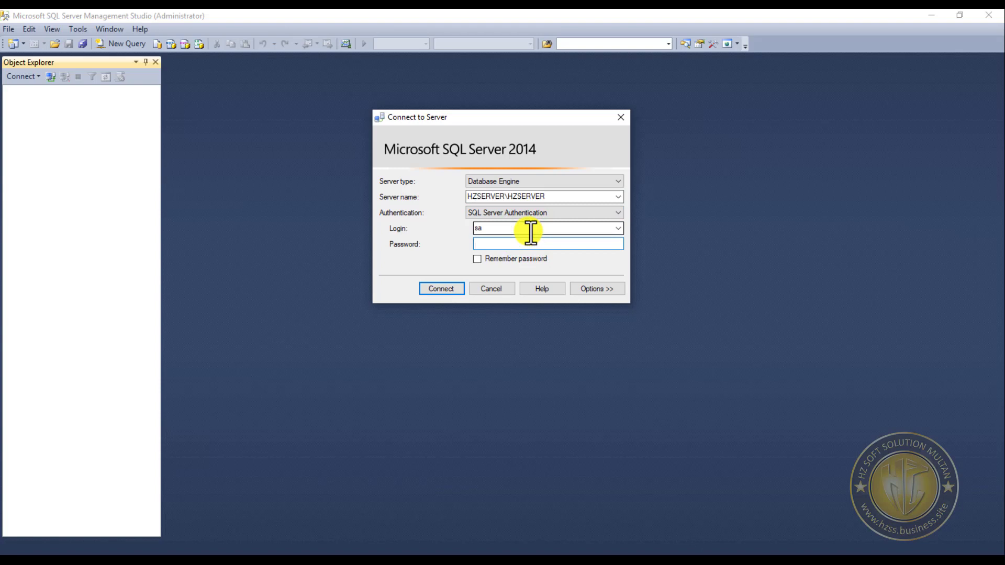
# - Enter the sa login's password, choose to remember it, and connect to the server
pyautogui.write('****')
pyautogui.press('BackSpace')
pyautogui.press('BackSpace')
pyautogui.press('BackSpace')
pyautogui.press('BackSpace')
pyautogui.write('**********')
pyautogui.click(476, 259)
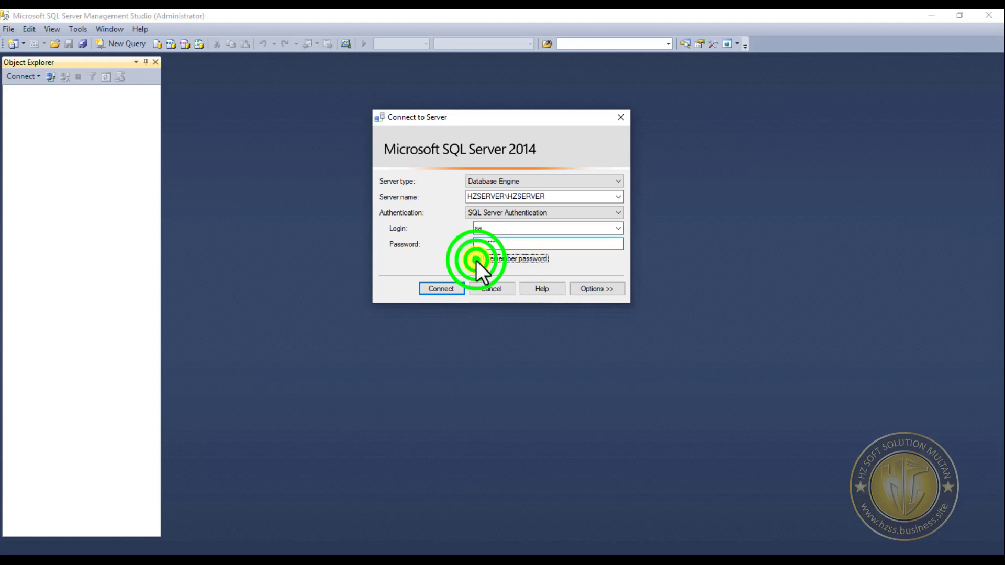
pyautogui.click(451, 288)
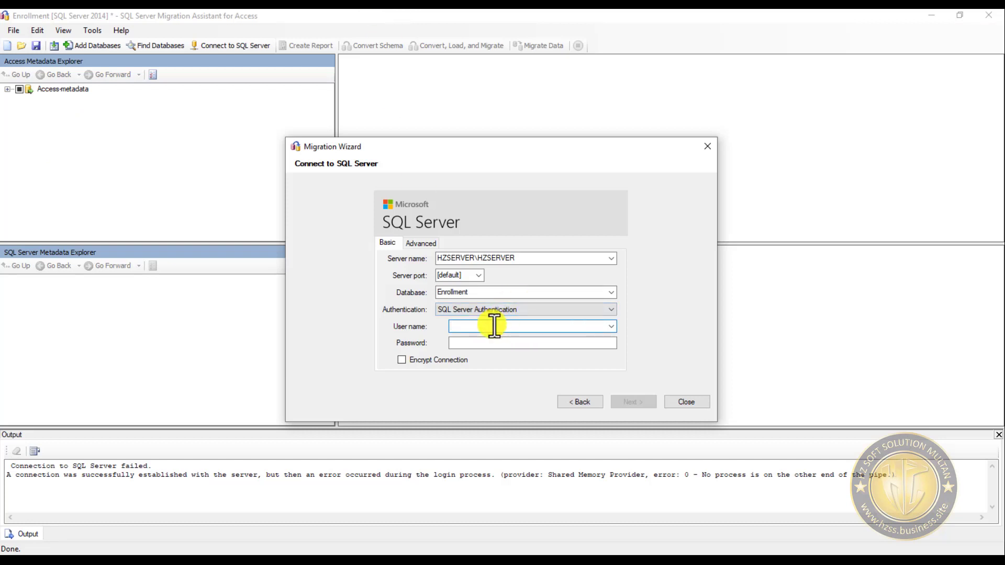
# - Fill in the user name sa and its password for the Migration Wizard's connection to the Enrollment database
pyautogui.write('sa')
pyautogui.press('Tab')
pyautogui.write('12')
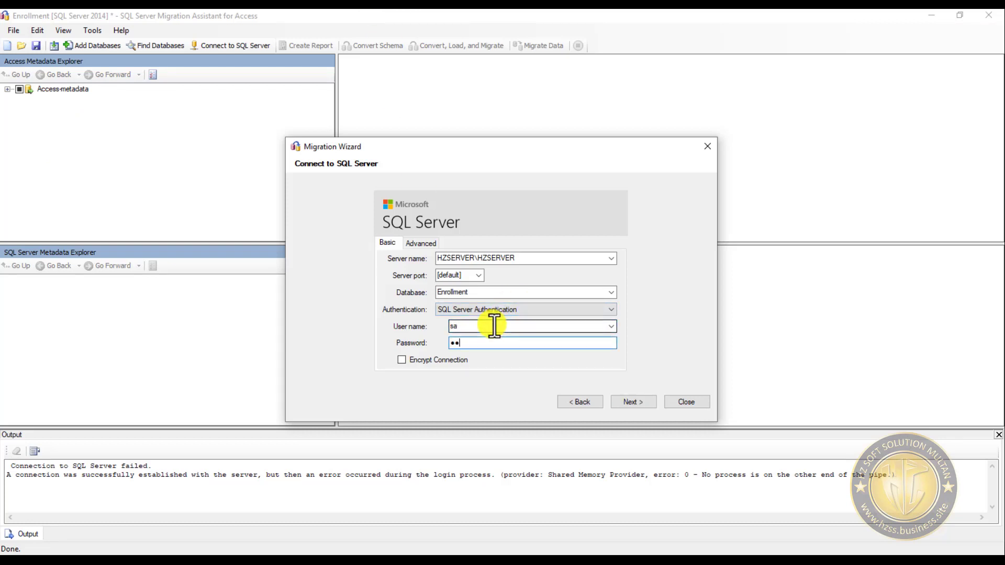
pyautogui.write('34567890')
# - Try to connect to the server with Encrypt Connection enabled, and check the Advanced connection settings
pyautogui.click(421, 363)
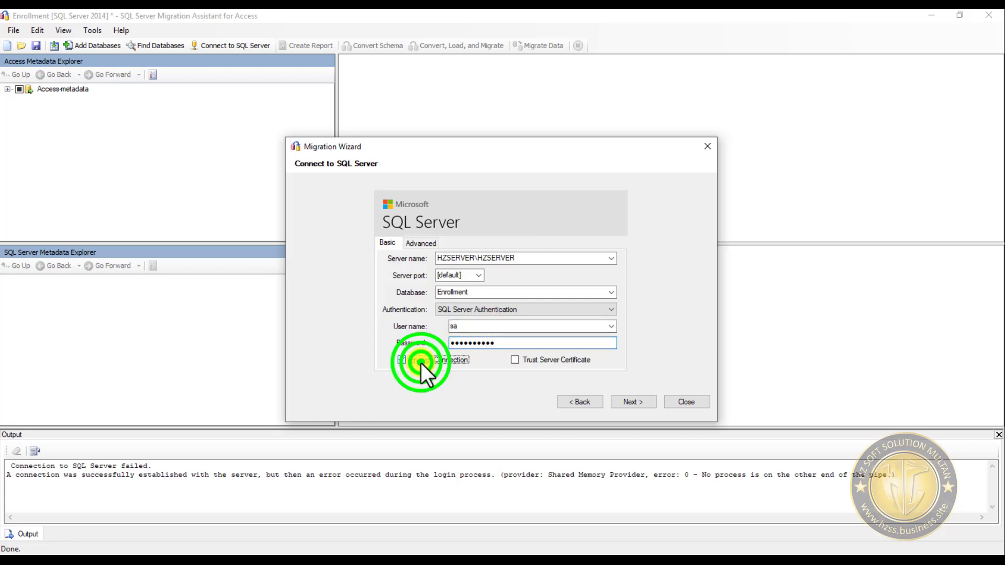
pyautogui.click(638, 403)
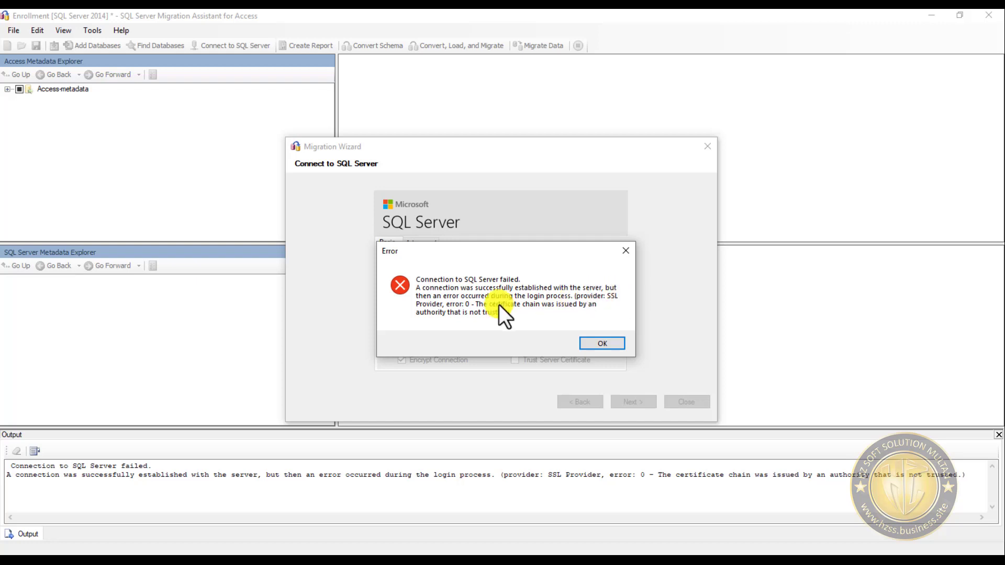
pyautogui.click(603, 344)
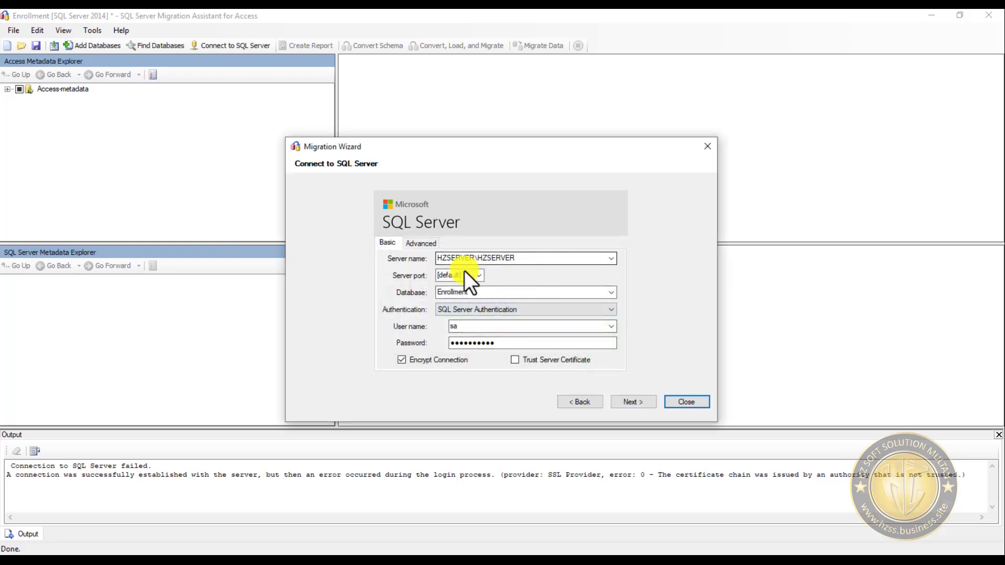
pyautogui.click(419, 244)
pyautogui.click(386, 243)
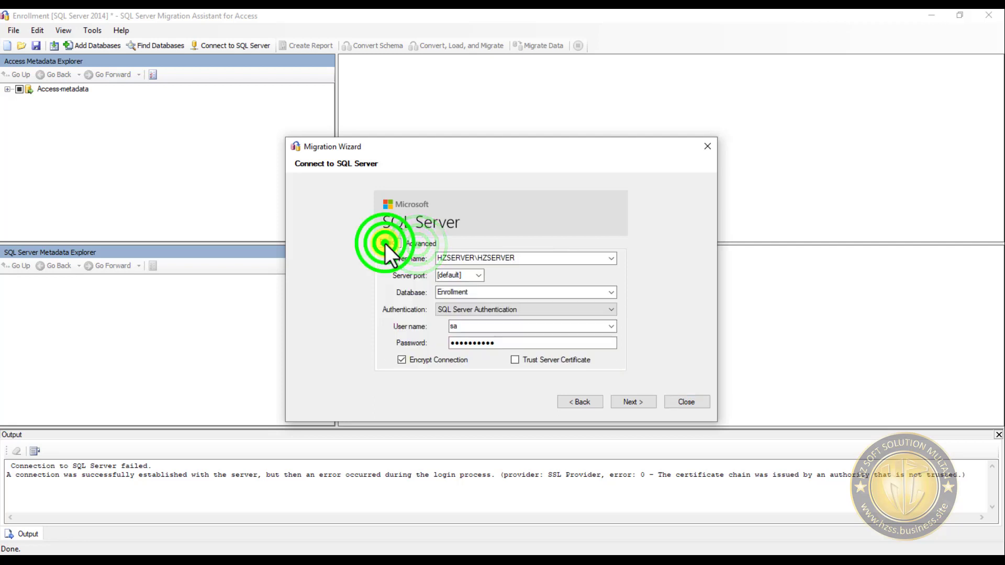
# - Connect to HZSERVER\HZSERVER using SQL Server Authentication with Trust Server Certificate enabled, and create the Enrollment database
pyautogui.click(474, 274)
pyautogui.click(480, 274)
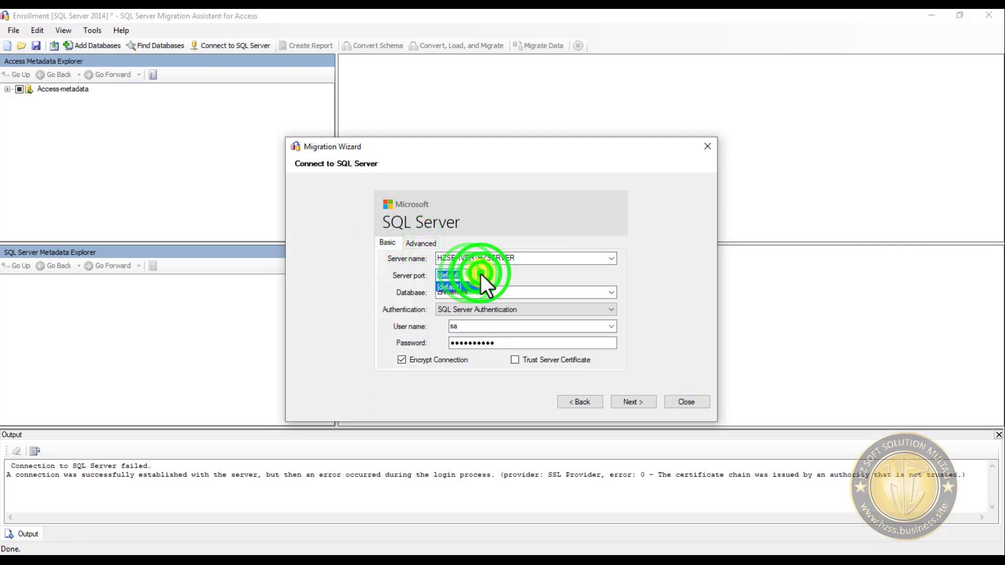
pyautogui.click(552, 314)
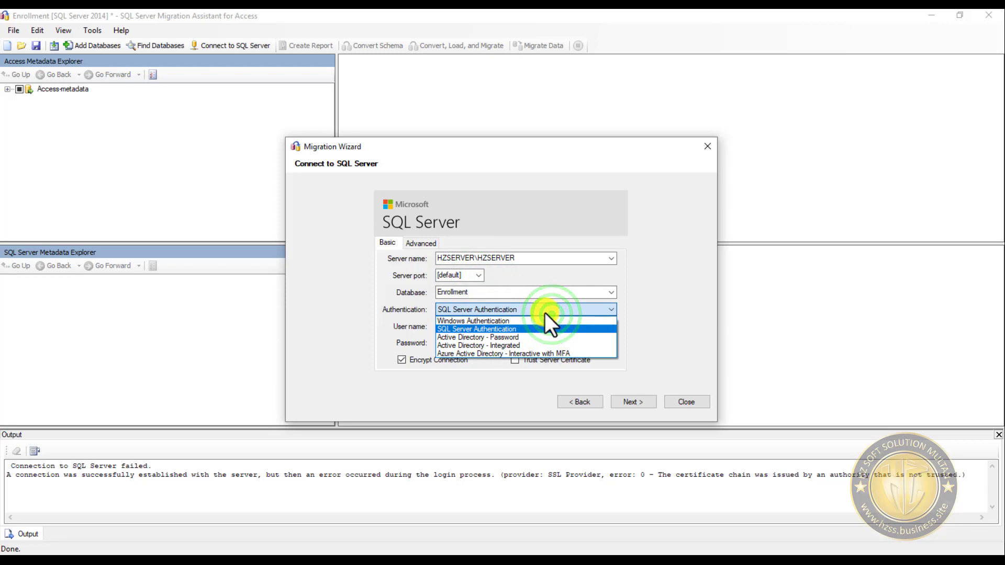
pyautogui.click(516, 330)
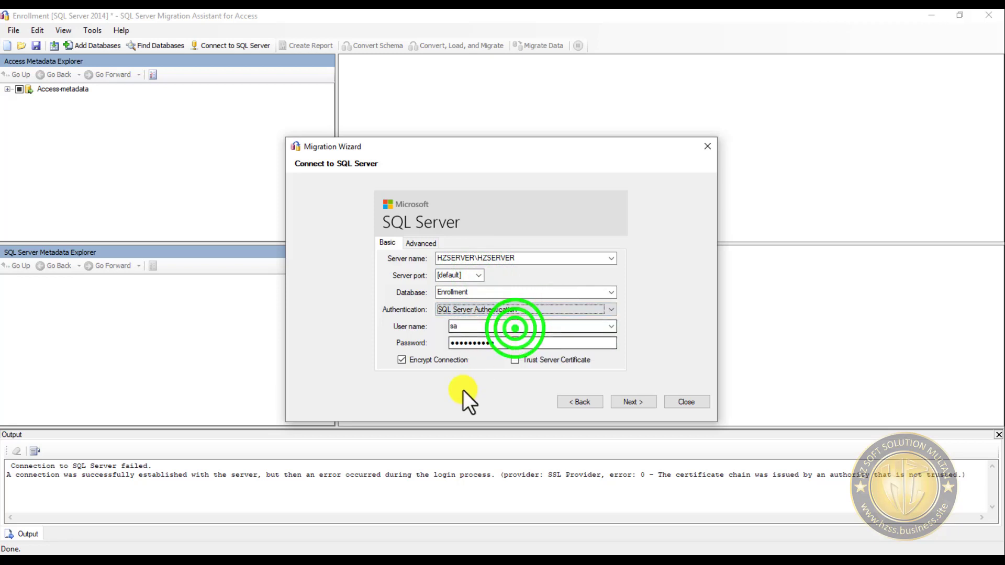
pyautogui.click(541, 361)
pyautogui.click(612, 408)
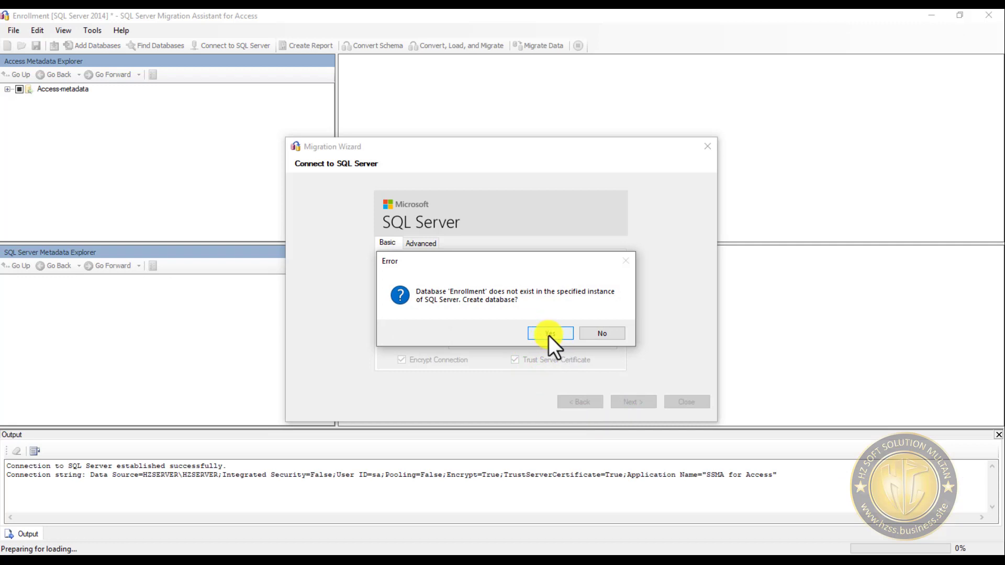
pyautogui.click(548, 335)
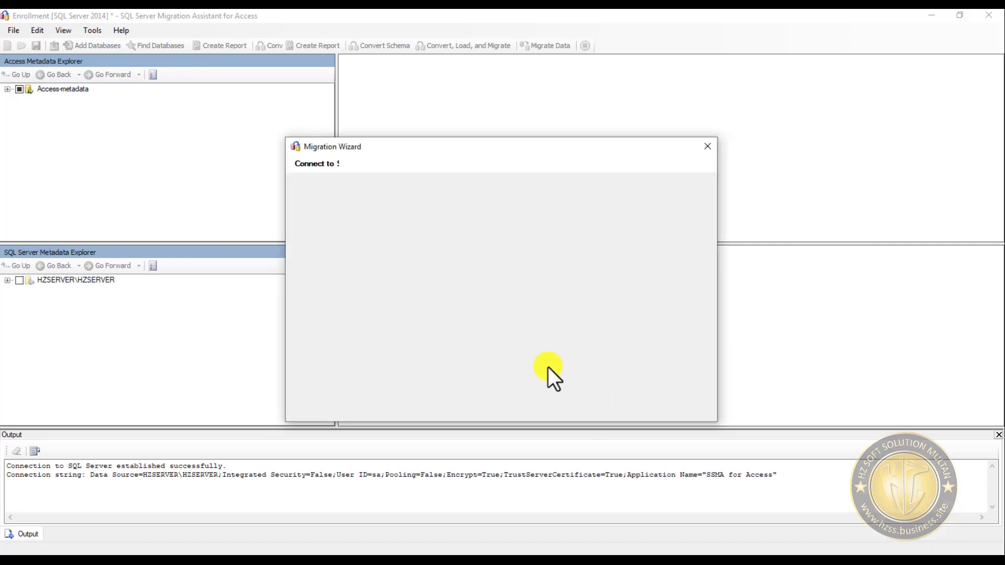
# - Enable Link Tables for the migration, check the local tables to synchronize, and load them into the Enrollment database
pyautogui.click(429, 369)
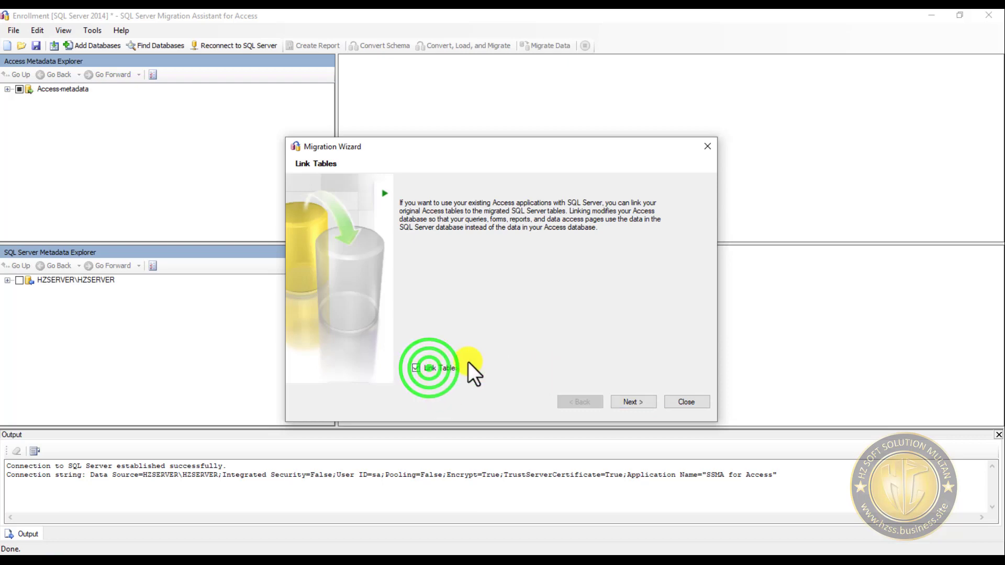
pyautogui.click(633, 399)
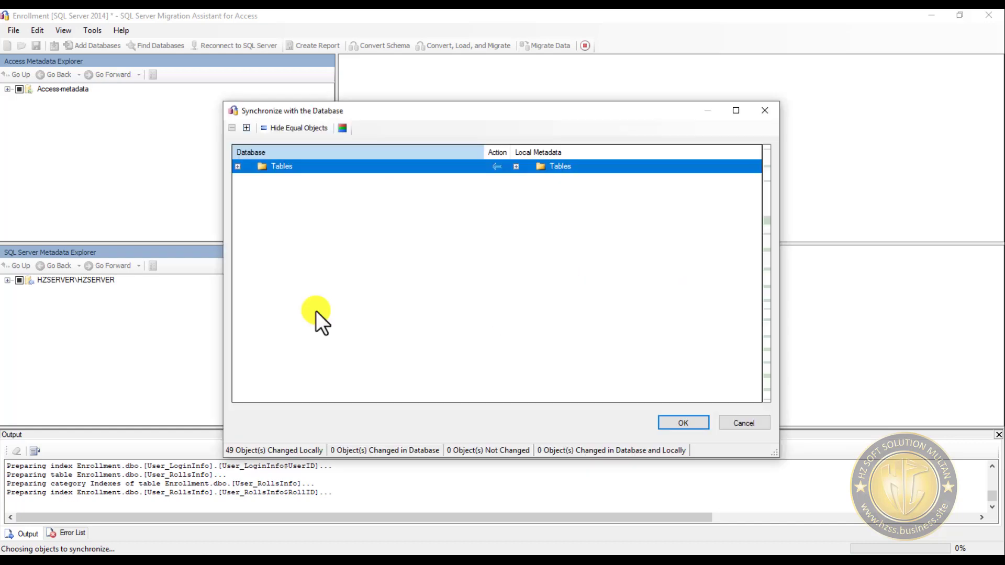
pyautogui.click(516, 167)
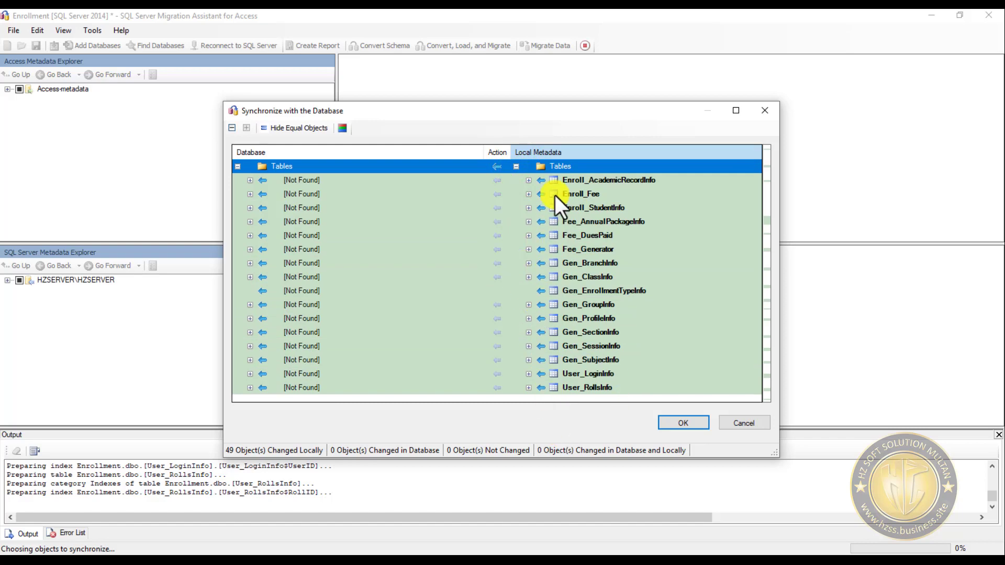
pyautogui.click(532, 179)
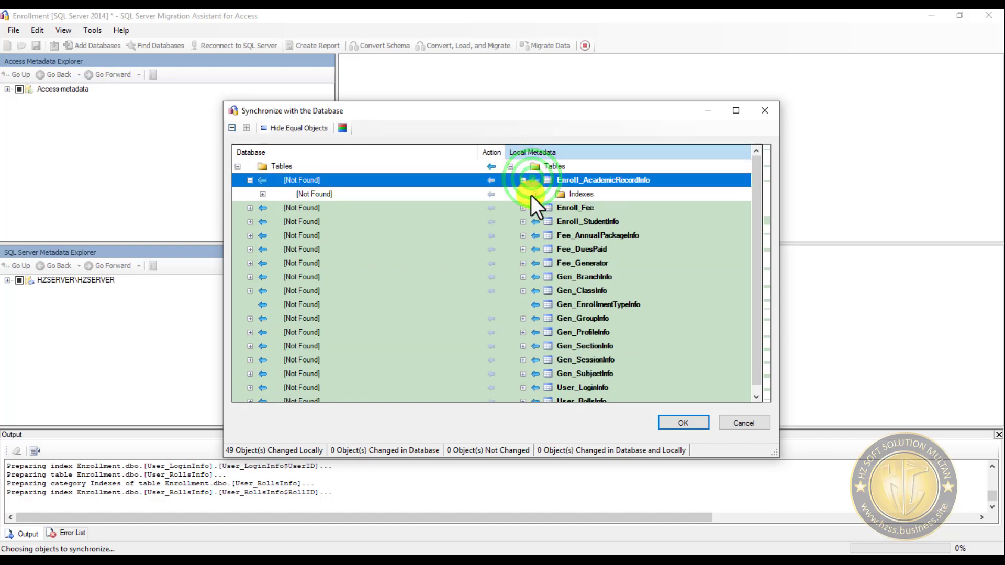
pyautogui.click(533, 195)
pyautogui.click(532, 195)
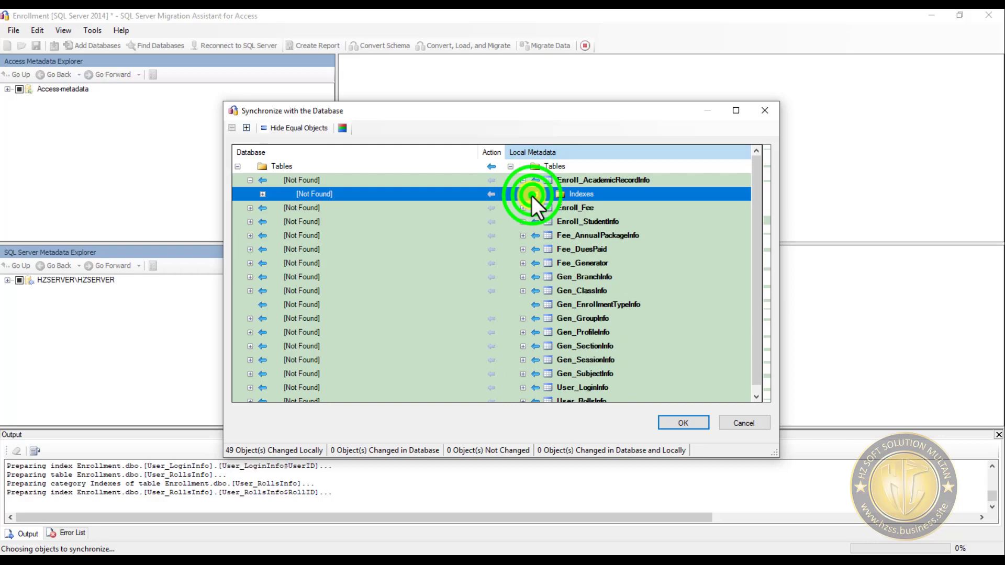
pyautogui.click(526, 181)
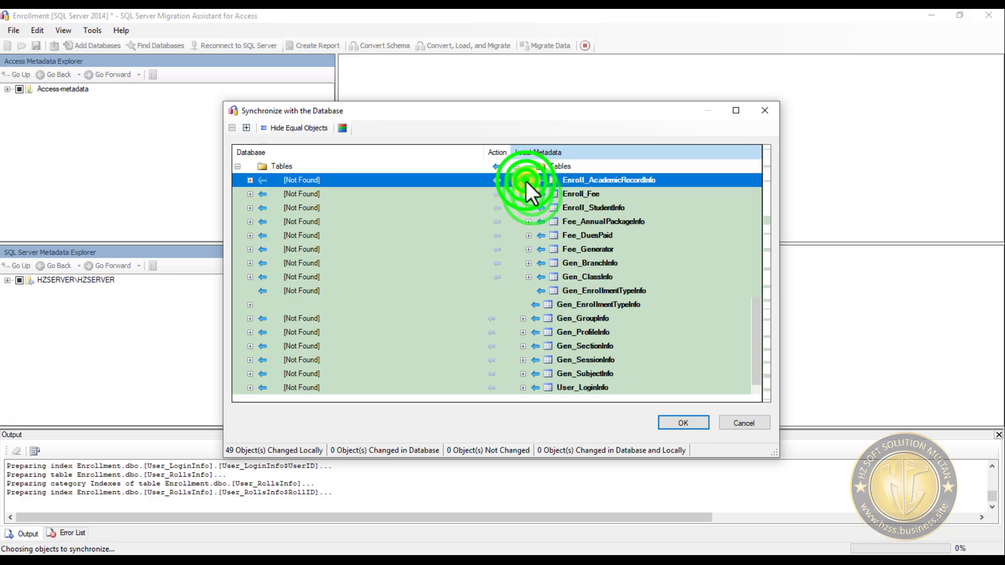
pyautogui.click(690, 421)
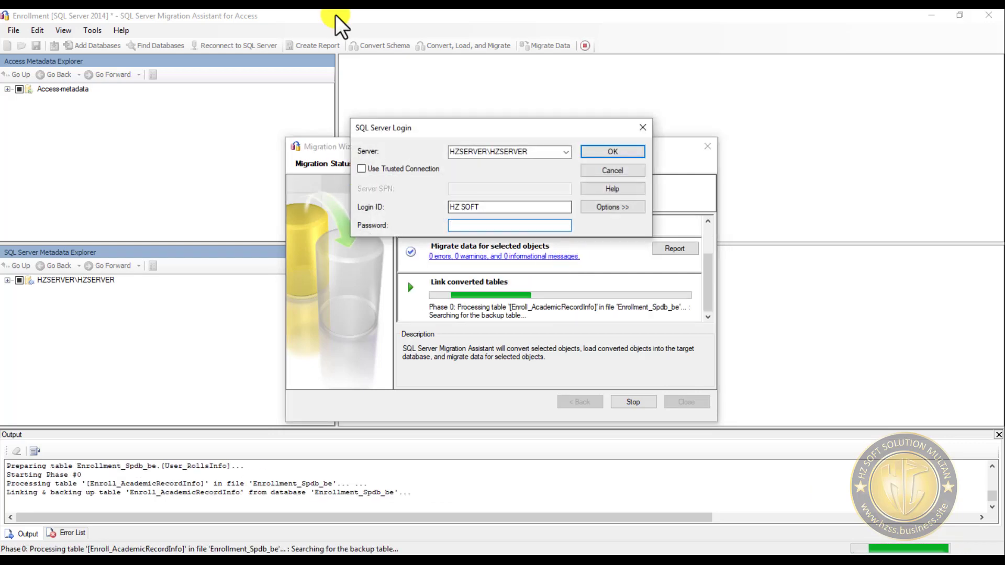
# - Start filling in the password for the table-linking SQL Server login and set its Login ID to sa
pyautogui.click(495, 225)
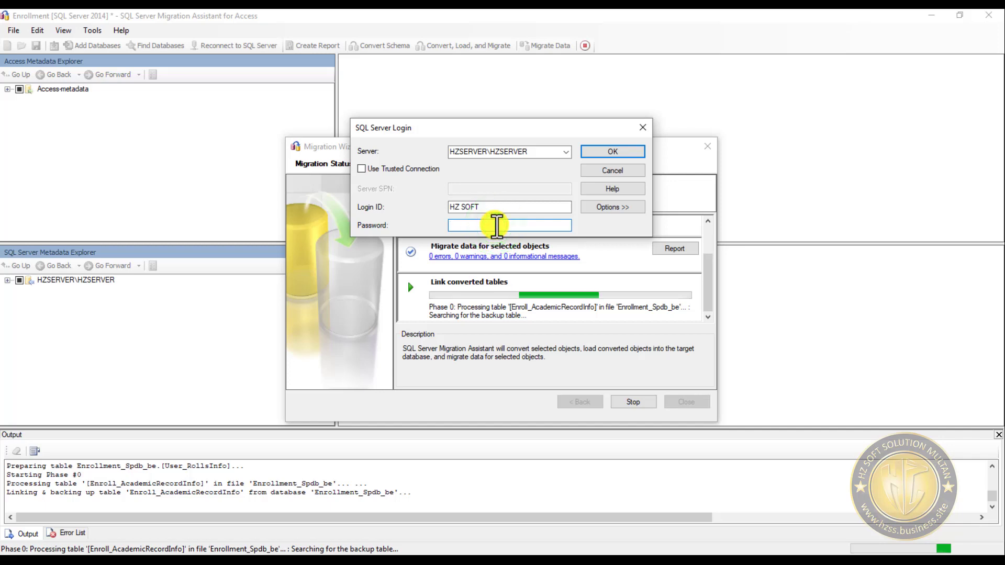
pyautogui.write('12')
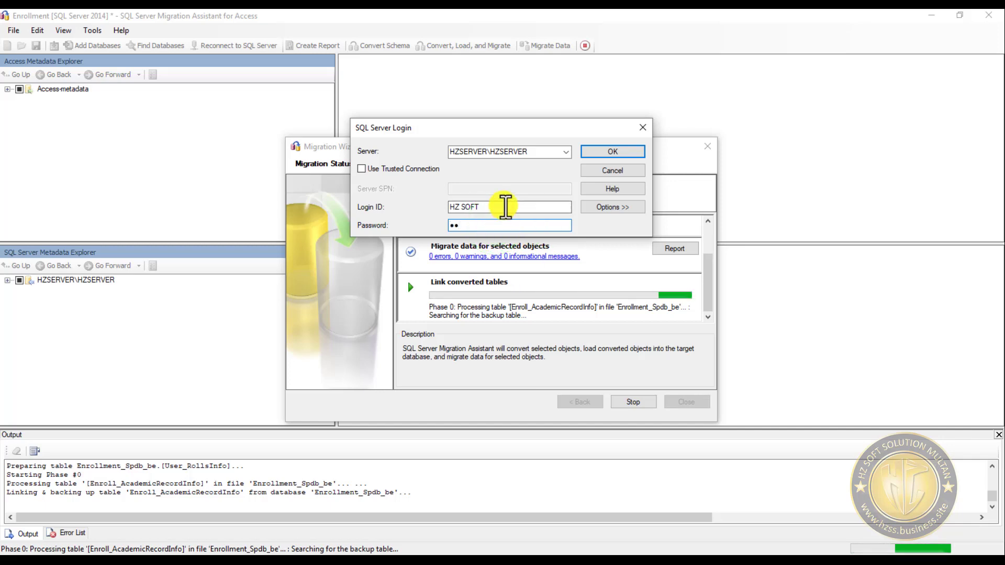
pyautogui.moveTo(499, 207); pyautogui.dragTo(448, 205)
pyautogui.write('sa')
pyautogui.press('Tab')
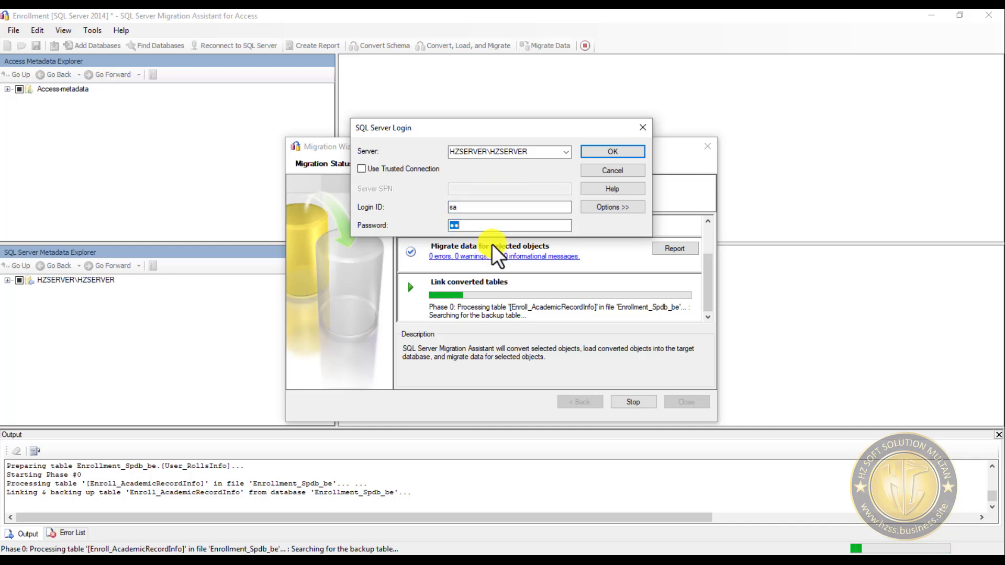
# - Enter the sa login's password without a trusted connection to link the converted tables, and close the Migration Wizard
pyautogui.write('1234')
pyautogui.press('BackSpace')
pyautogui.press('BackSpace')
pyautogui.press('BackSpace')
pyautogui.press('BackSpace')
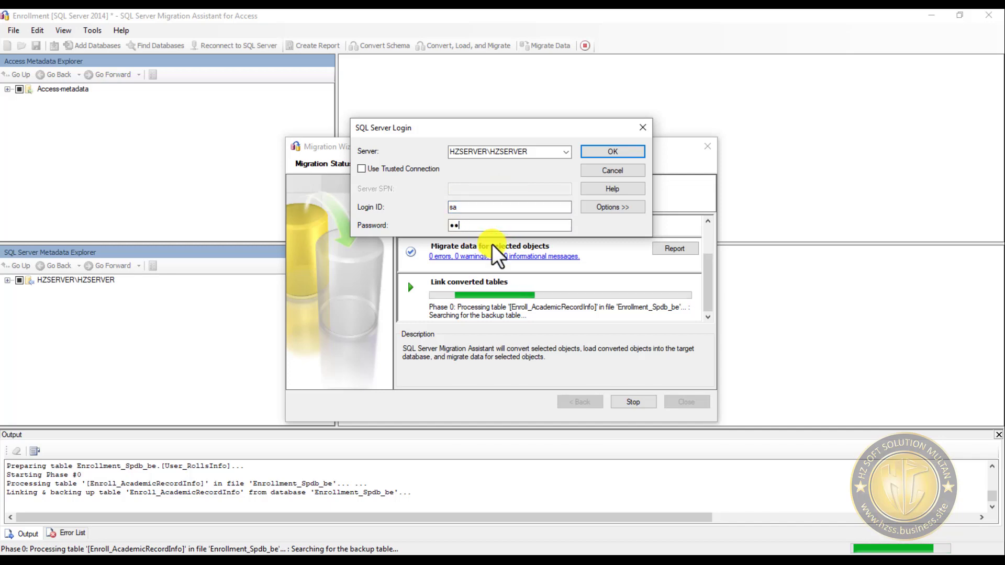
pyautogui.write('1234567')
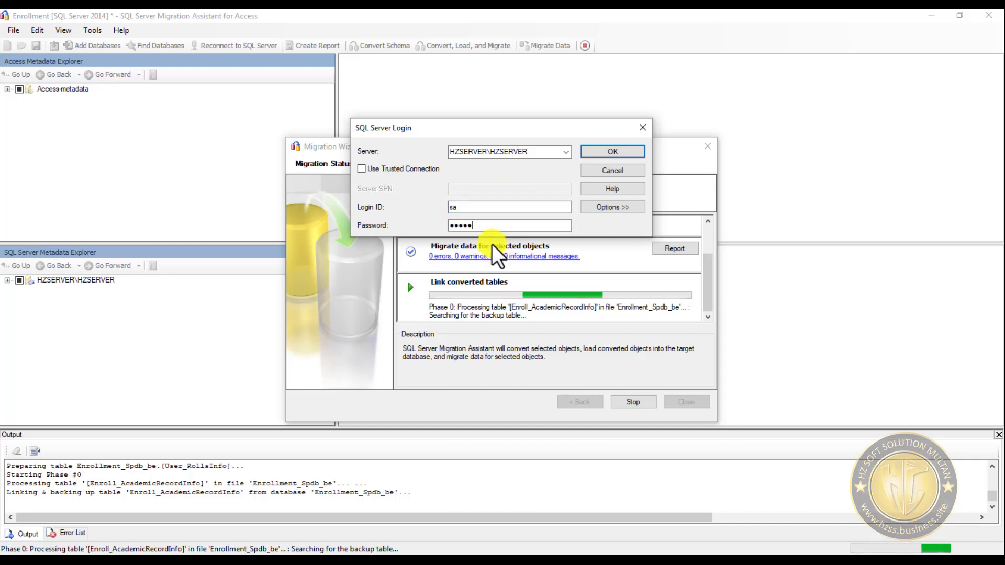
pyautogui.write('890')
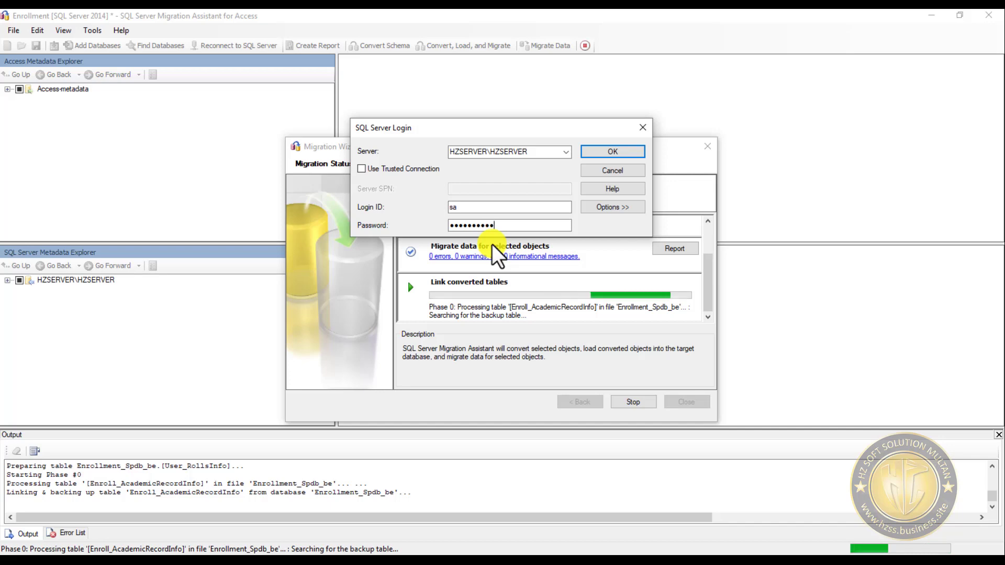
pyautogui.click(402, 168)
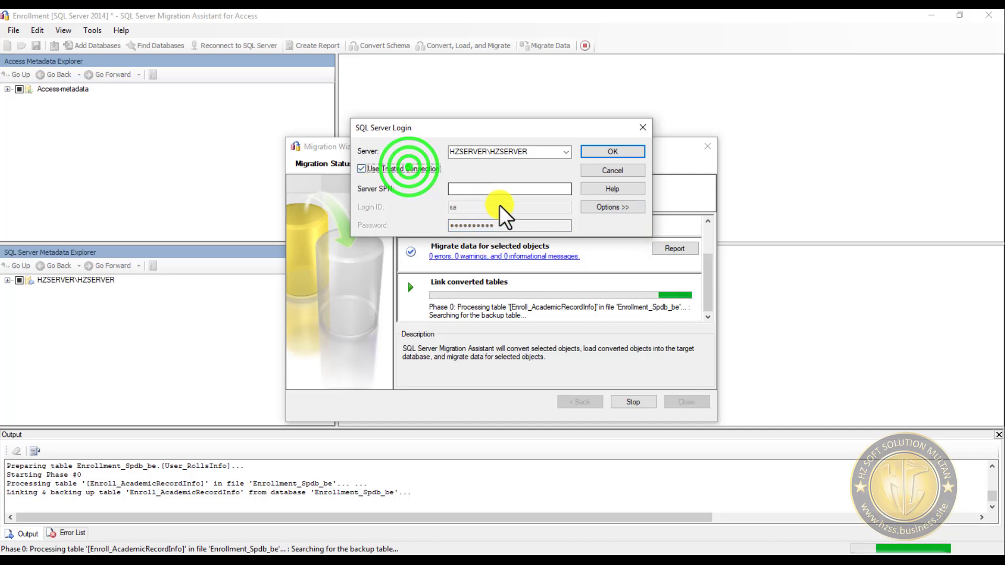
pyautogui.click(369, 169)
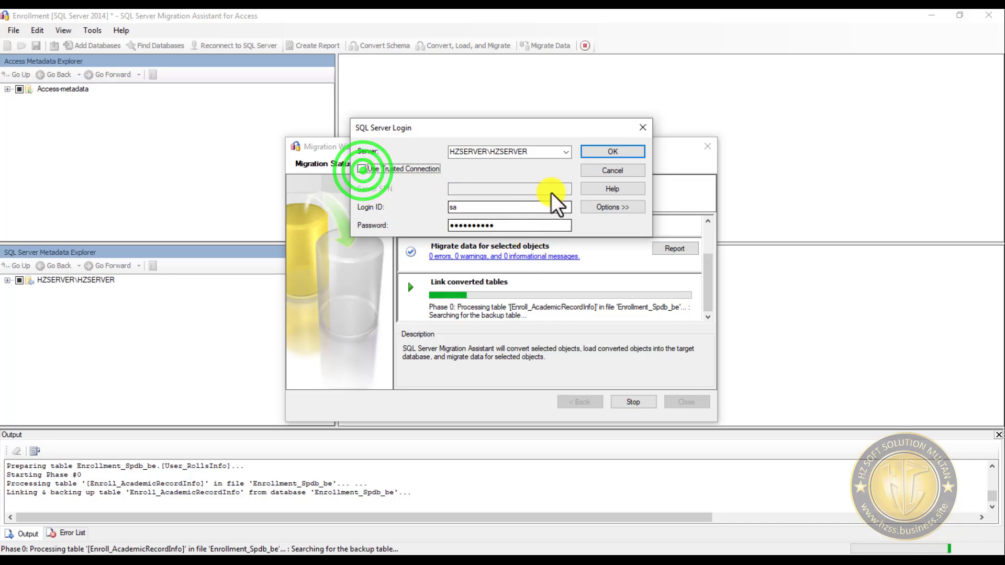
pyautogui.click(626, 152)
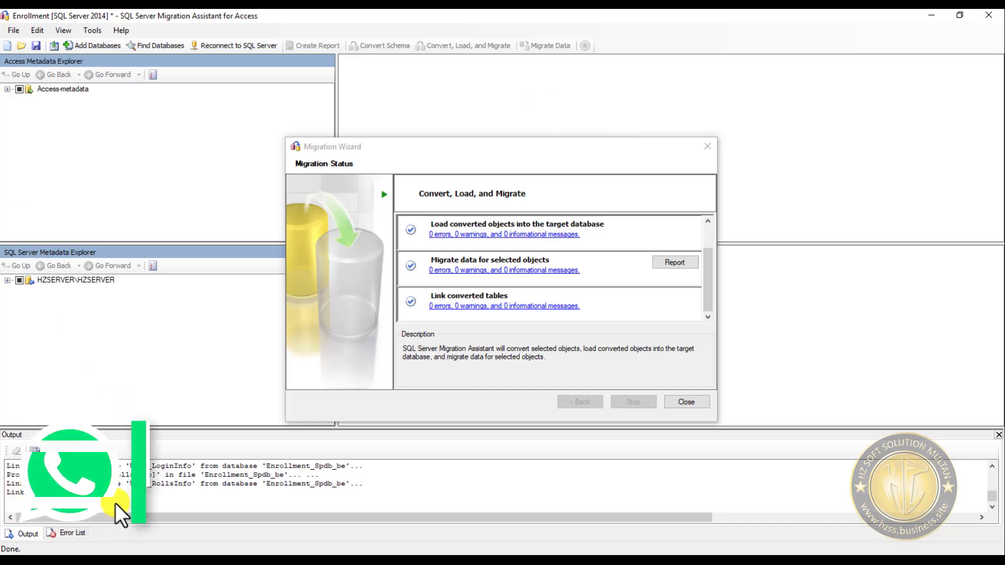
pyautogui.click(686, 403)
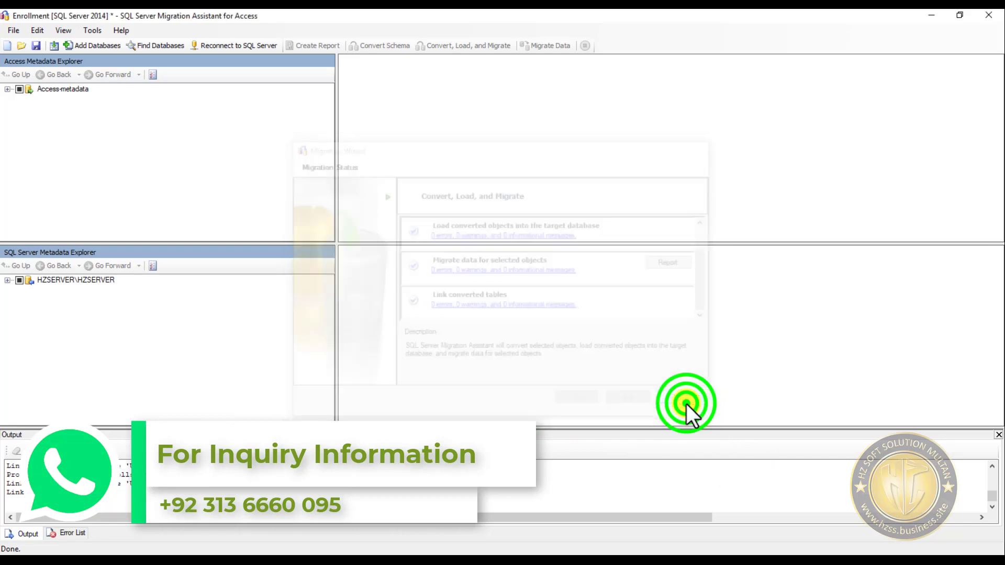
# - Examine the Access metadata and the Enrollment database's schemas among the databases on HZSERVER\HZSERVER
pyautogui.click(7, 280)
pyautogui.click(19, 290)
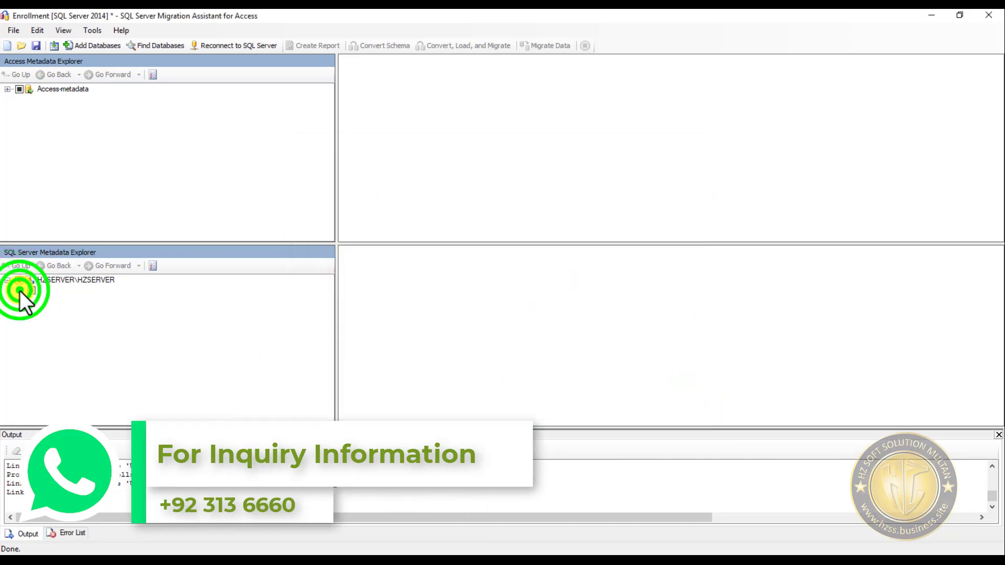
pyautogui.click(7, 89)
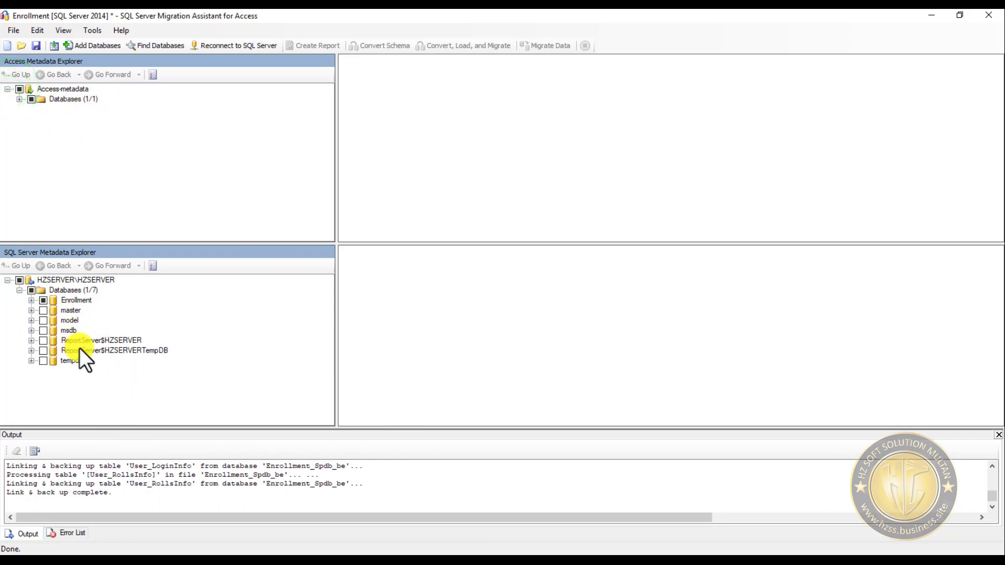
pyautogui.click(31, 300)
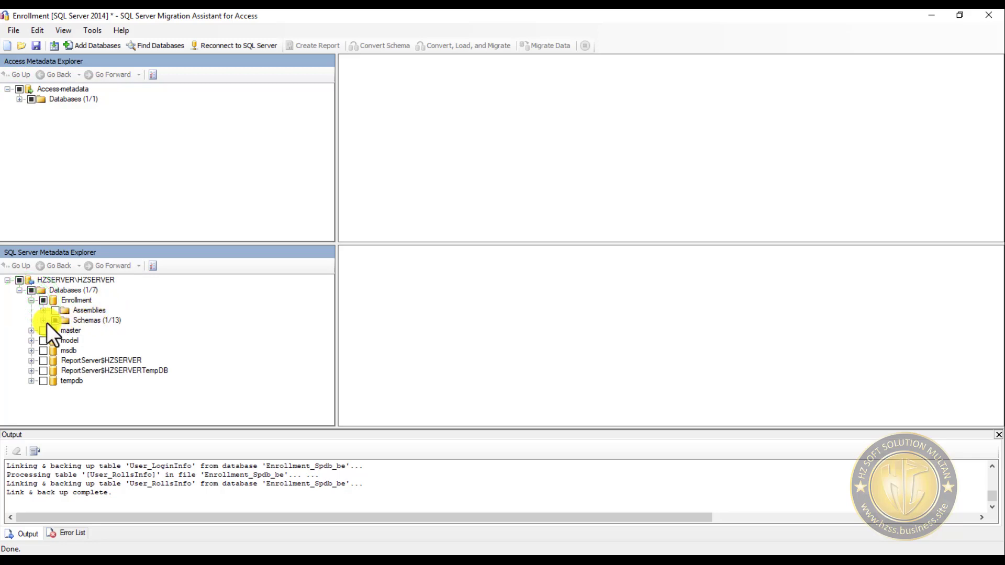
pyautogui.click(44, 321)
pyautogui.scroll(-3, 147, 391)
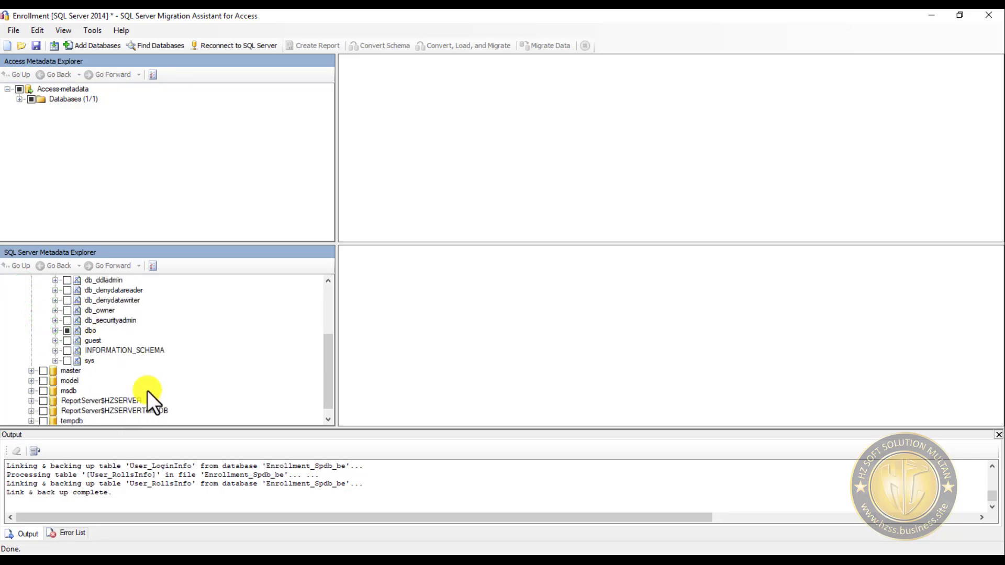
pyautogui.scroll(3, 147, 390)
pyautogui.click(43, 320)
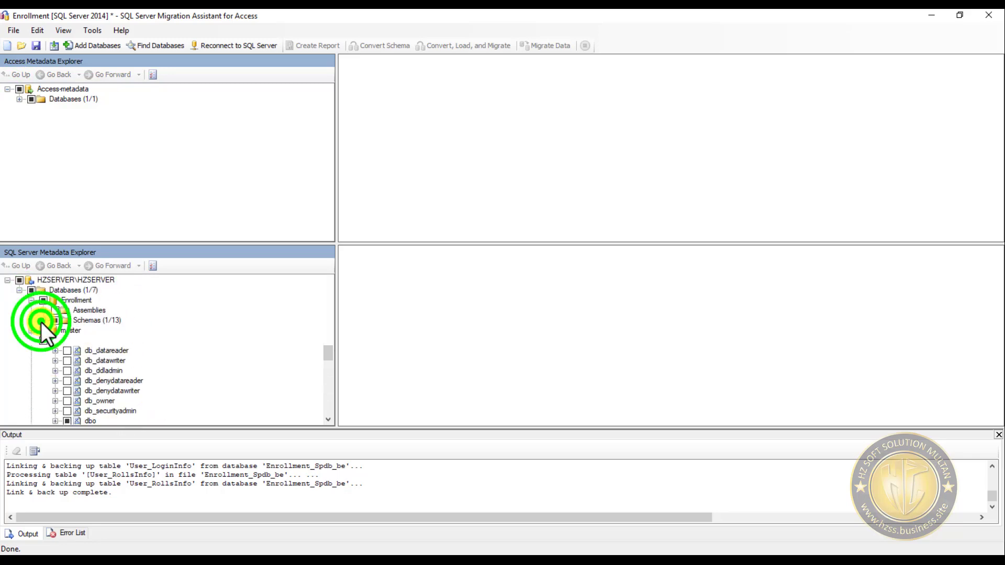
# - Exit SQL Server Migration Assistant without saving the changes to the Enrollment project
pyautogui.click(993, 15)
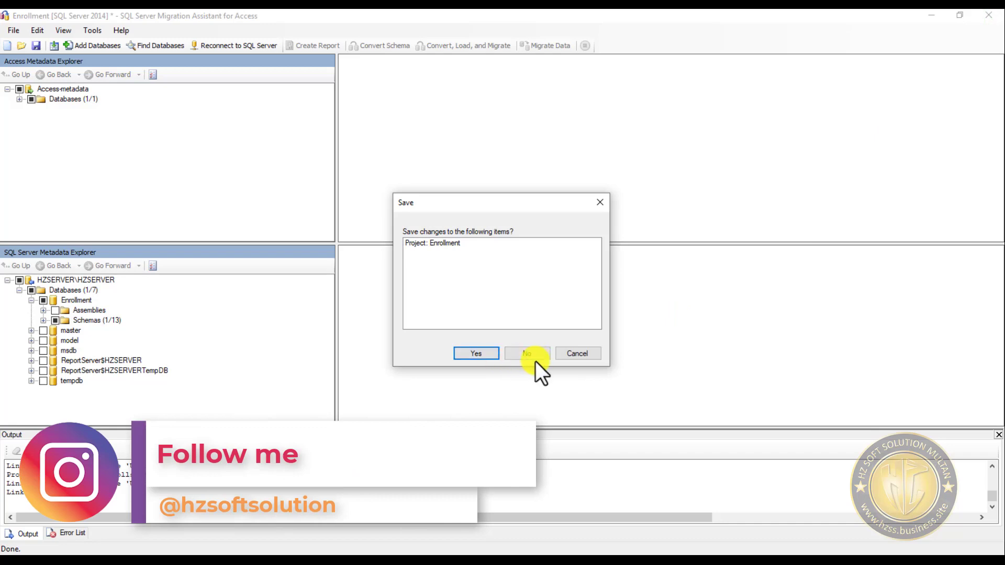
pyautogui.click(590, 354)
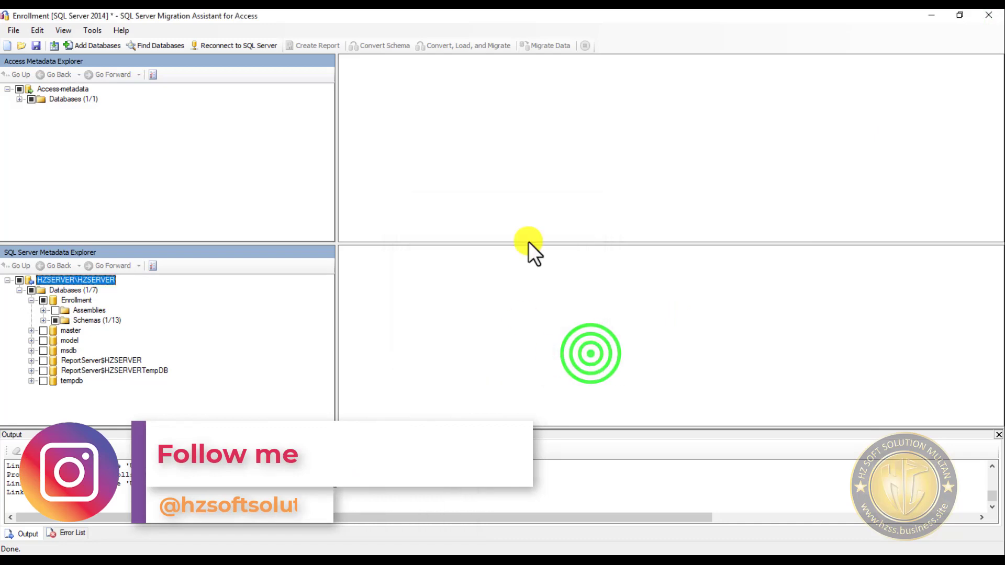
pyautogui.click(988, 14)
pyautogui.click(528, 352)
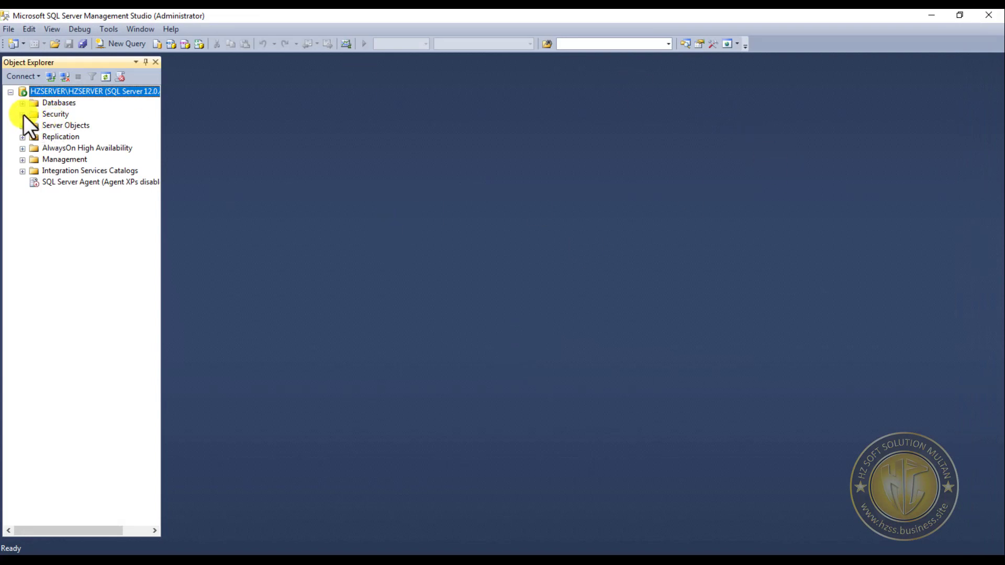
# - In SQL Server Management Studio, list the Enrollment database's tables and open the top 200 rows of dbo.Enroll_StudentInfo for editing
pyautogui.click(22, 102)
pyautogui.doubleClick(70, 137)
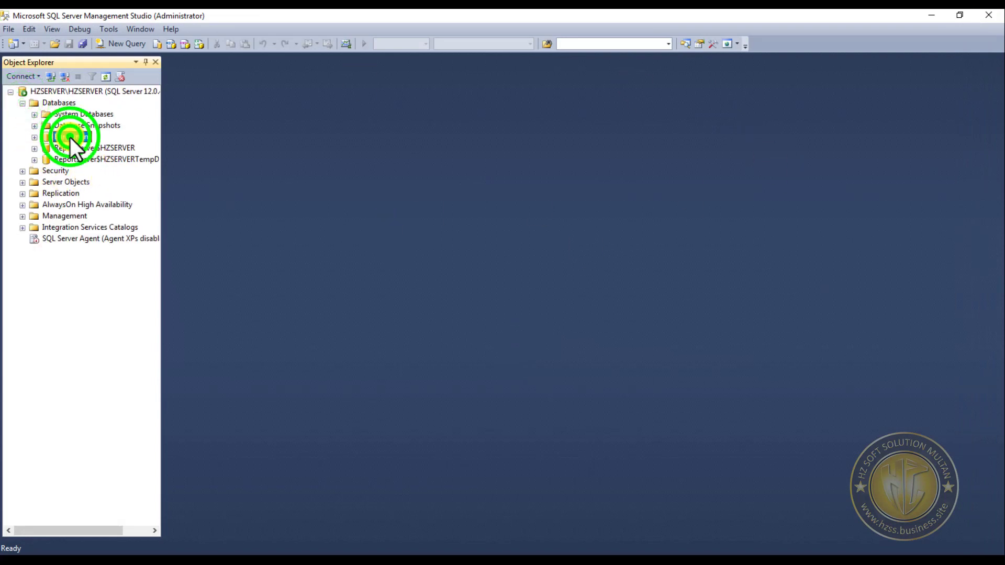
pyautogui.click(47, 159)
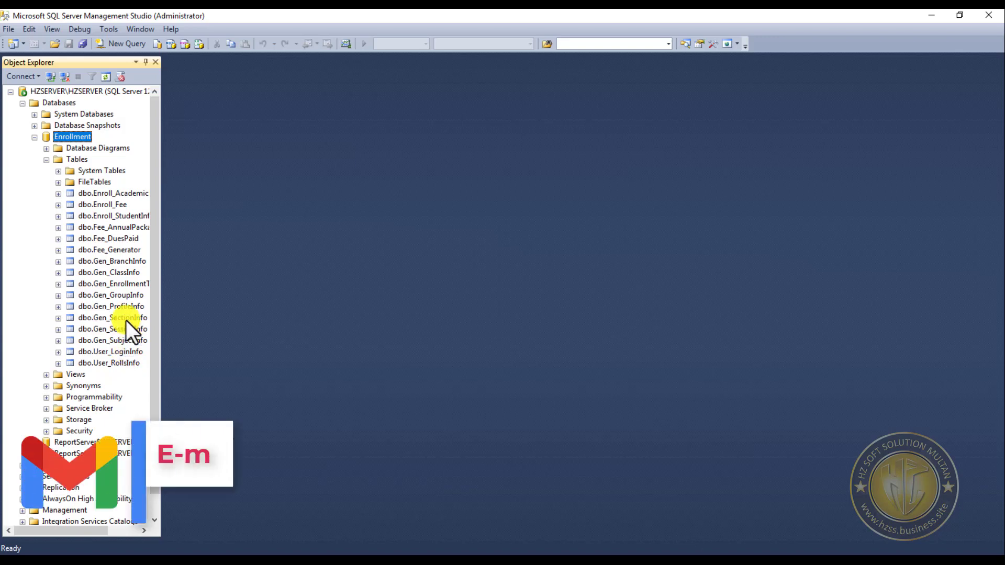
pyautogui.click(114, 215)
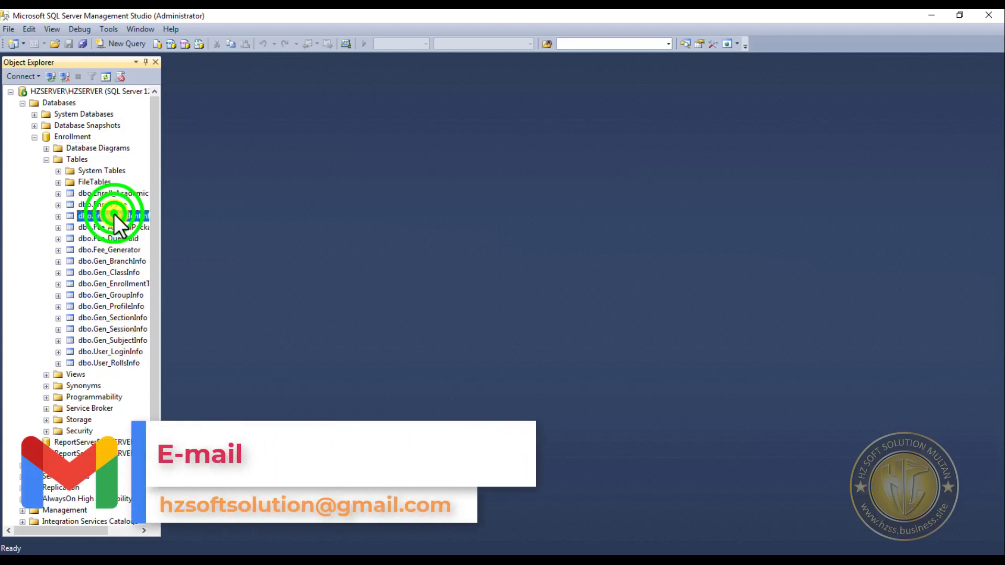
pyautogui.rightClick(114, 214)
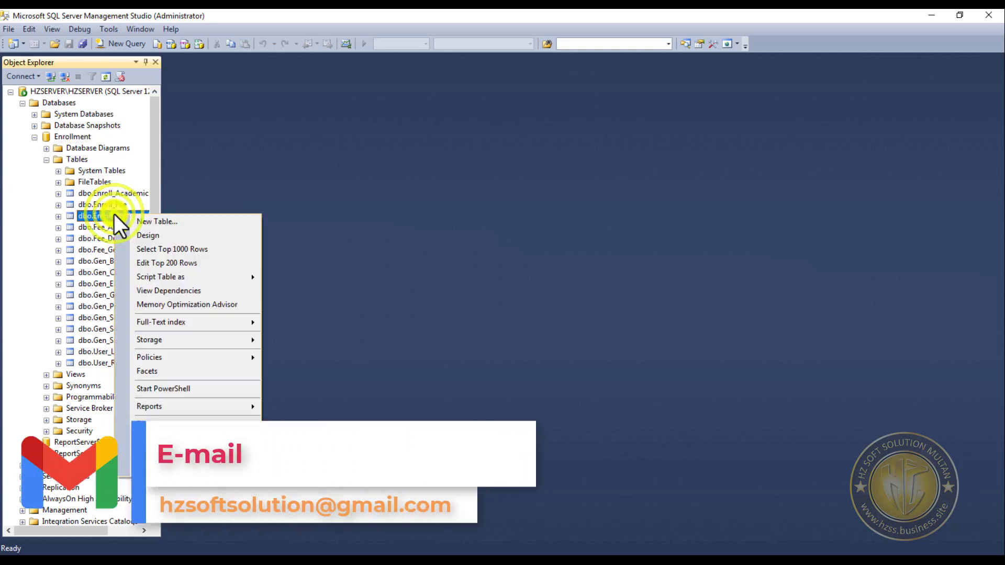
pyautogui.click(186, 263)
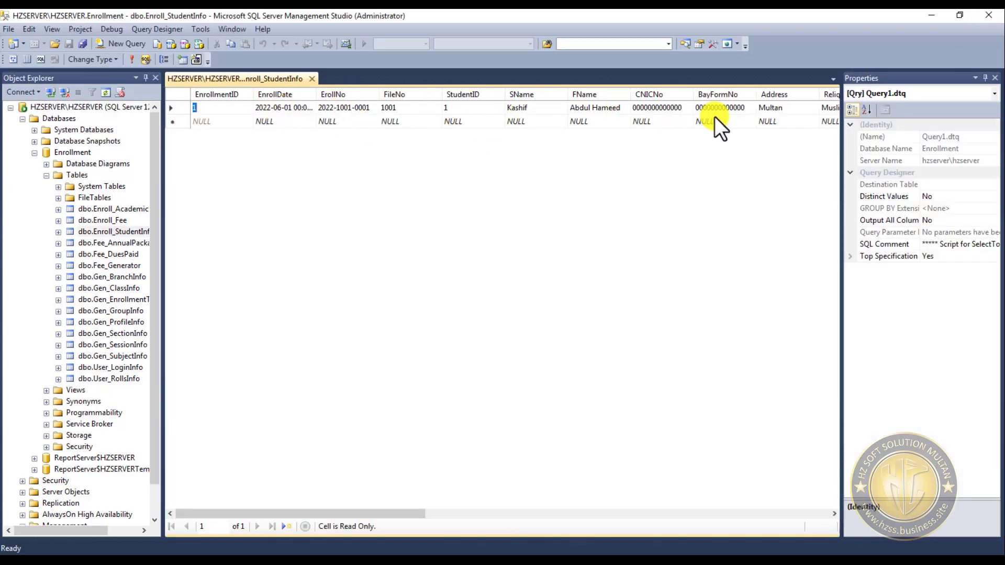
# - Examine the remaining columns of dbo.Enroll_StudentInfo, and close the table before leaving Management Studio
pyautogui.moveTo(401, 513); pyautogui.dragTo(837, 513)
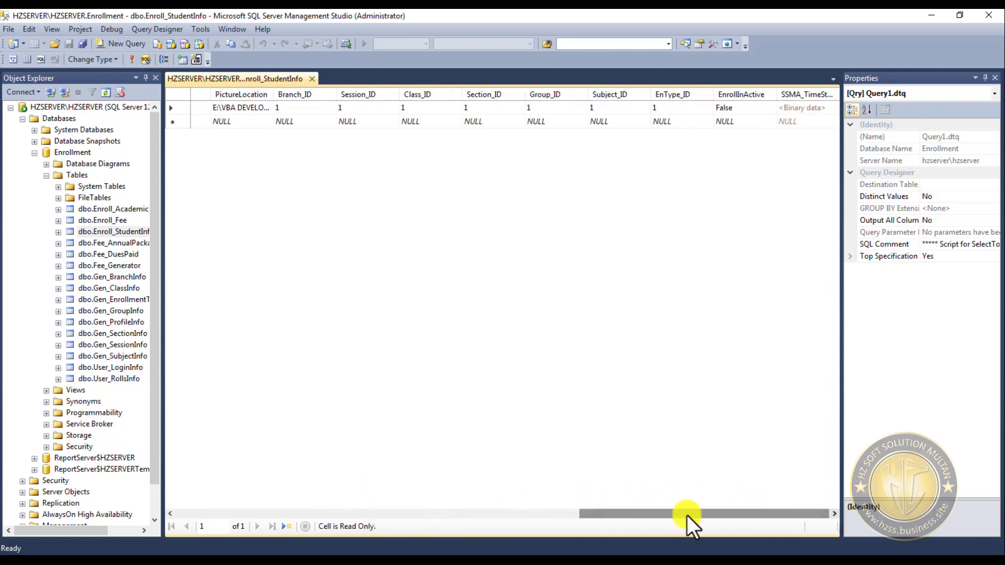
pyautogui.click(310, 80)
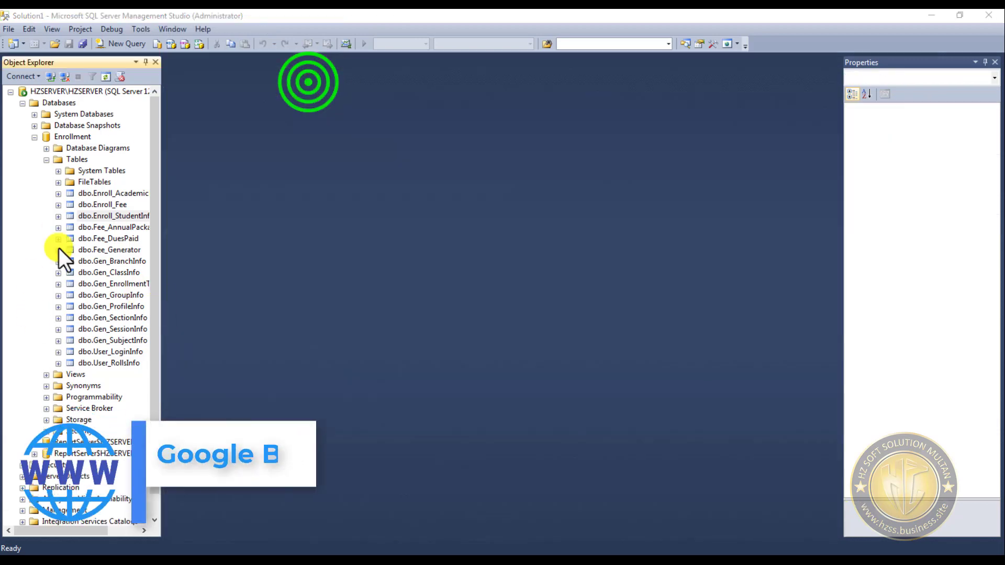
pyautogui.click(933, 16)
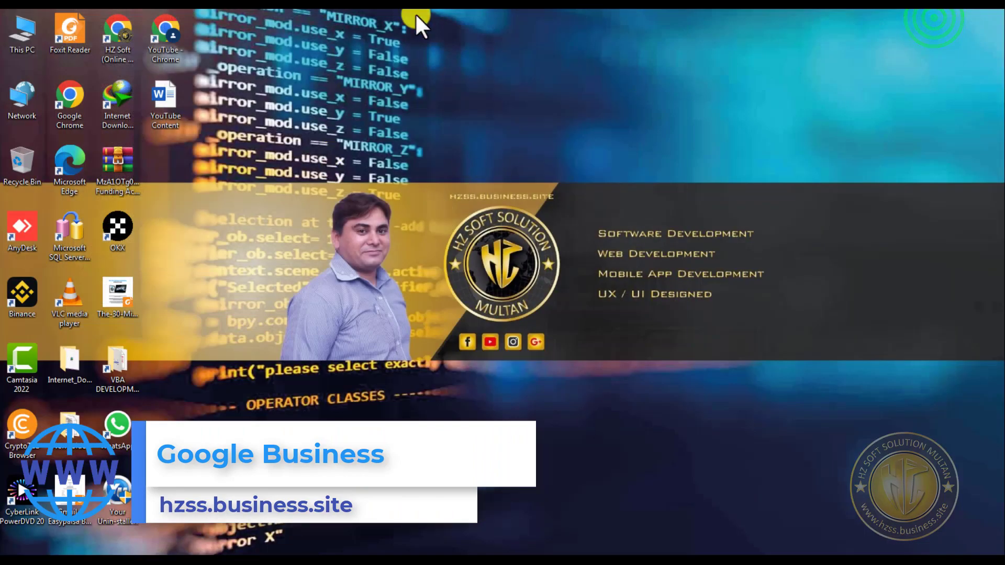
# - Switch to Access, review the Enrollment Management System's table list, and close the database
pyautogui.click(199, 10)
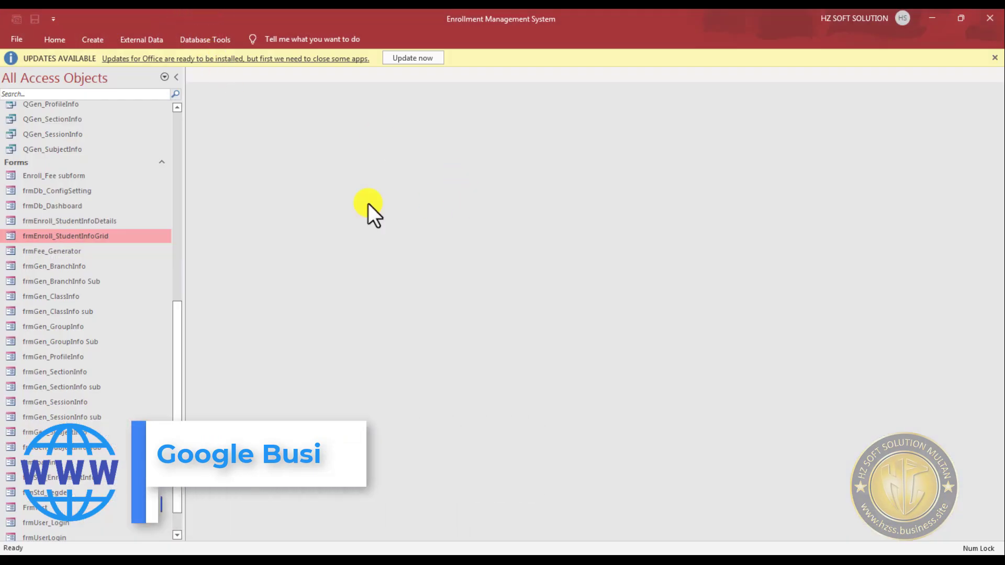
pyautogui.scroll(9, 61, 311)
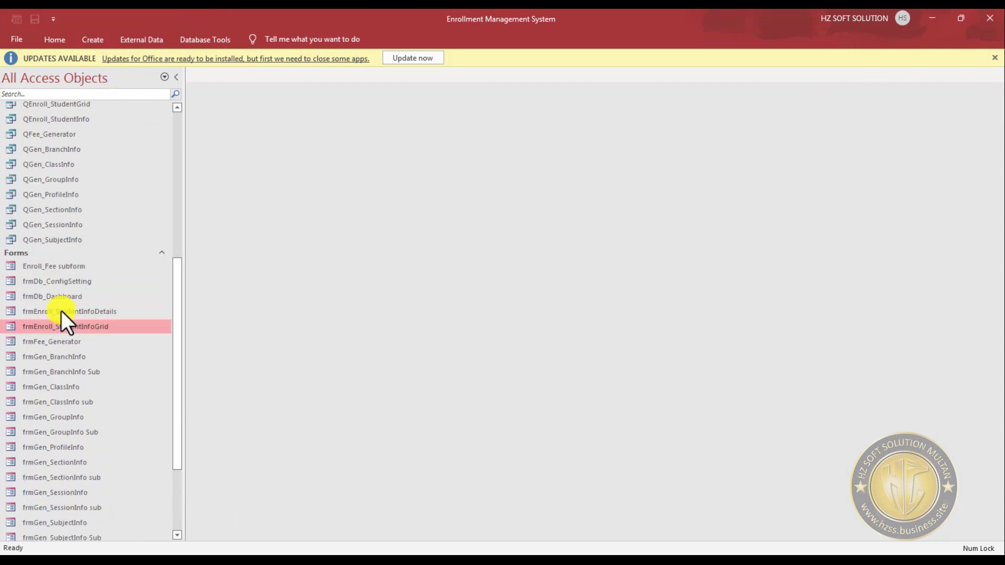
pyautogui.click(989, 18)
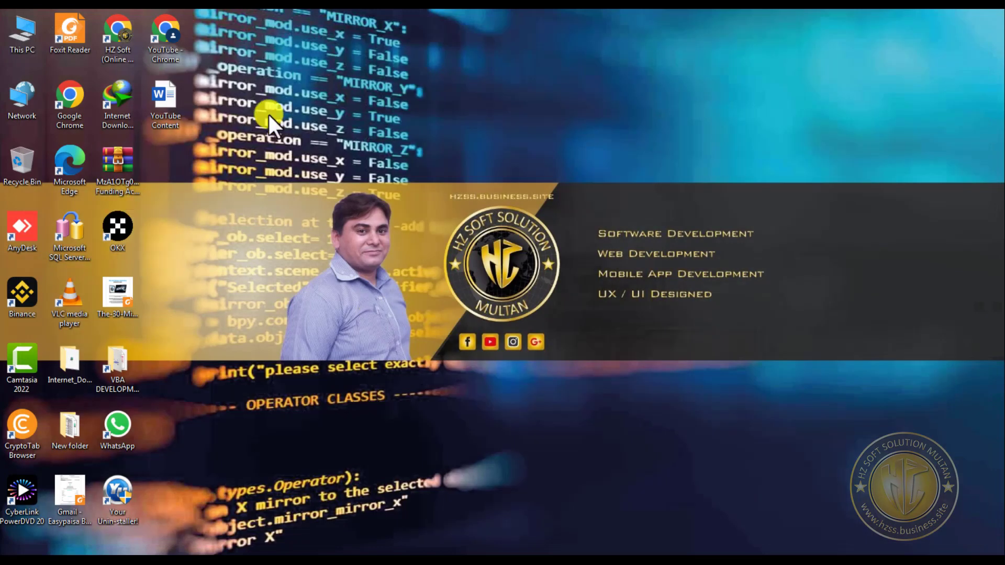
# - In File Explorer, go to the Enrollment folder inside VBA DEVELOPMENT on drive E
pyautogui.click(130, 11)
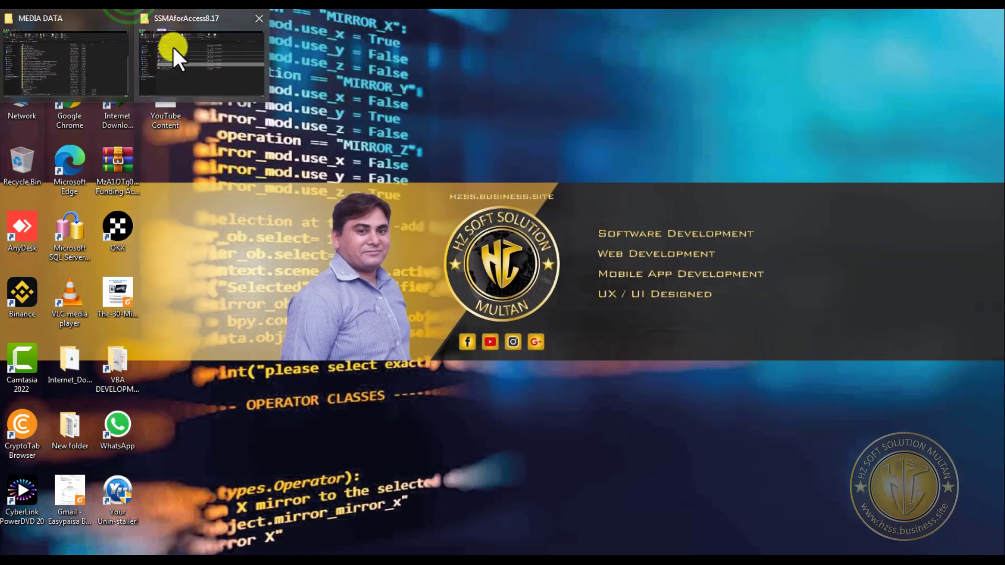
pyautogui.click(64, 21)
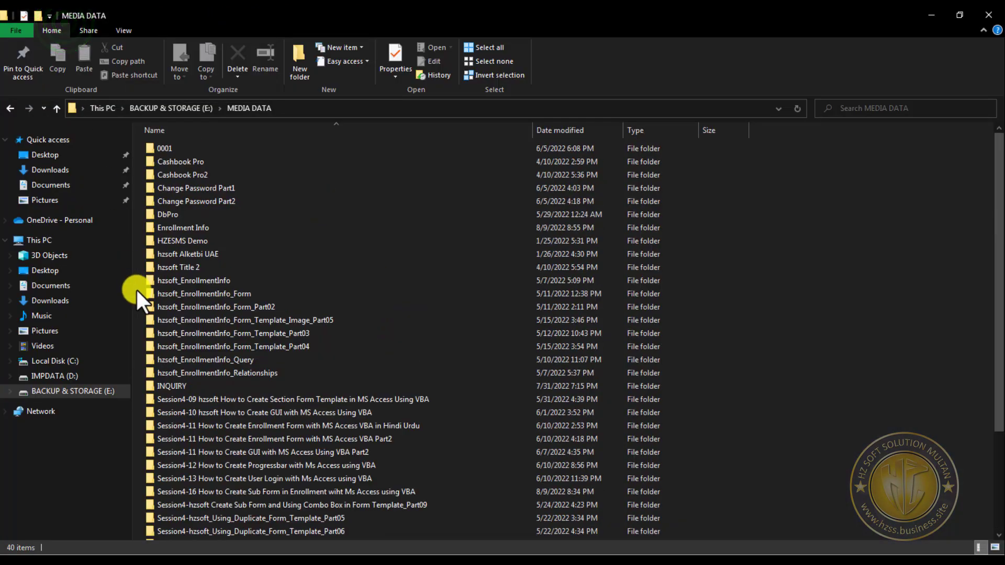
pyautogui.click(9, 108)
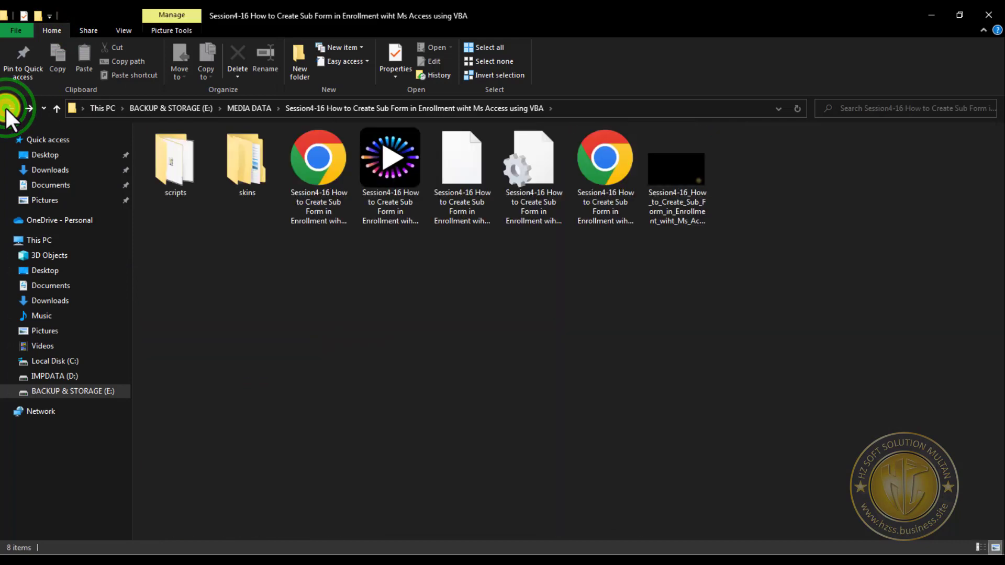
pyautogui.click(57, 108)
pyautogui.click(58, 109)
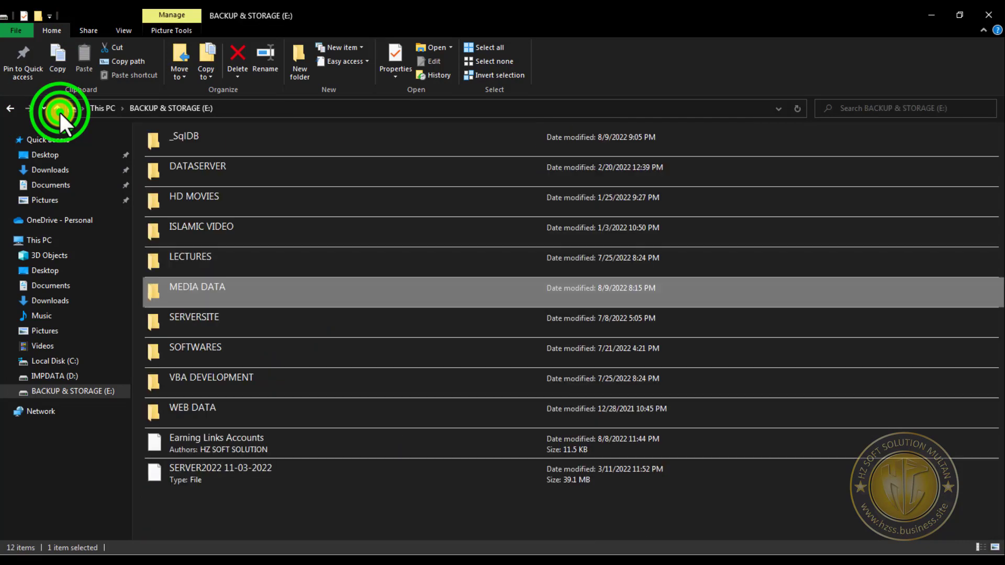
pyautogui.doubleClick(271, 381)
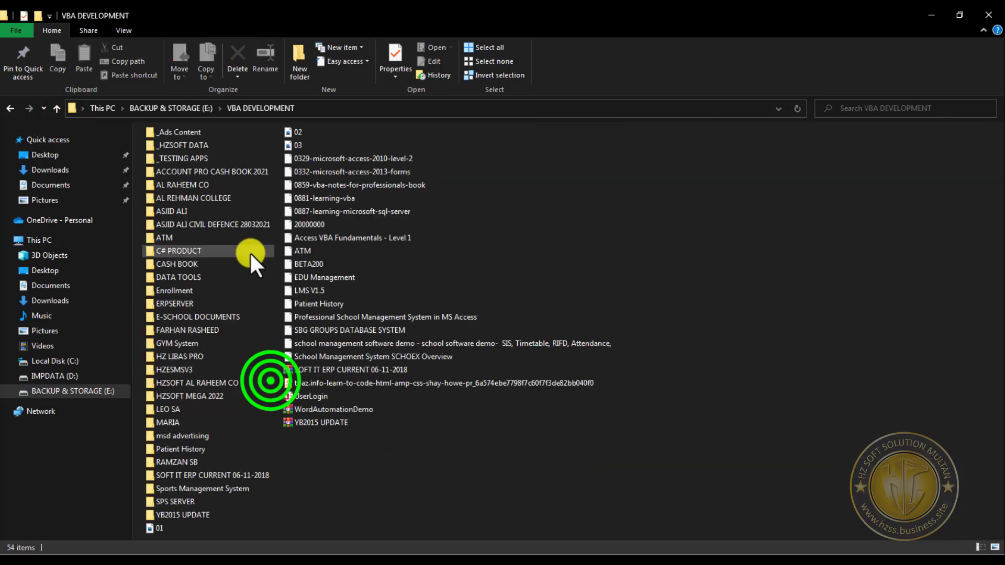
pyautogui.click(218, 296)
pyautogui.doubleClick(218, 296)
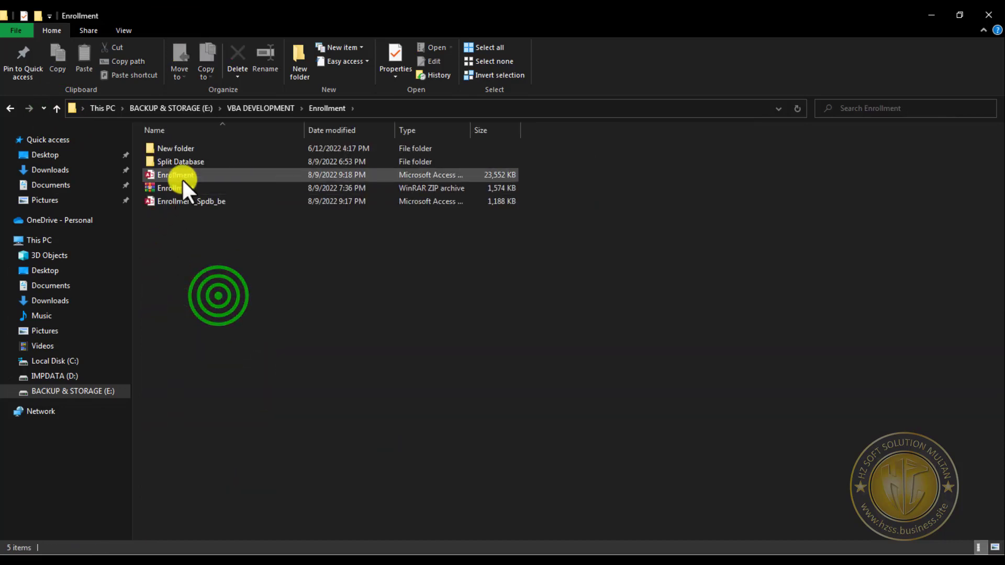
# - Copy the Enrollment_Spdb database from the Split Database subfolder into the Enrollment folder
pyautogui.doubleClick(190, 163)
pyautogui.click(196, 151)
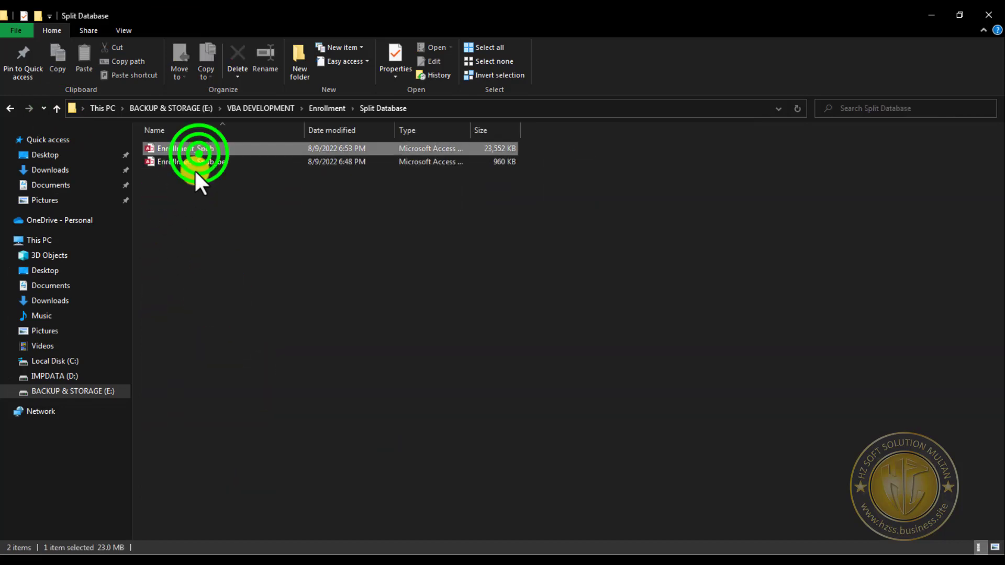
pyautogui.click(60, 112)
pyautogui.click(195, 292)
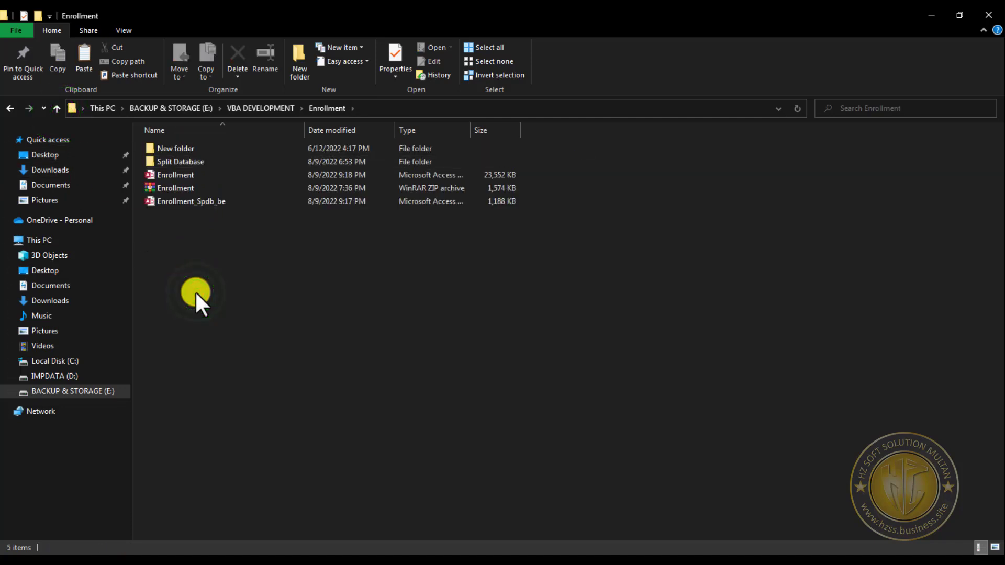
pyautogui.hotkey('ctrl', 'v')
# - Rename the copied database as Enrollment_Sql and open it in Access
pyautogui.press('F2')
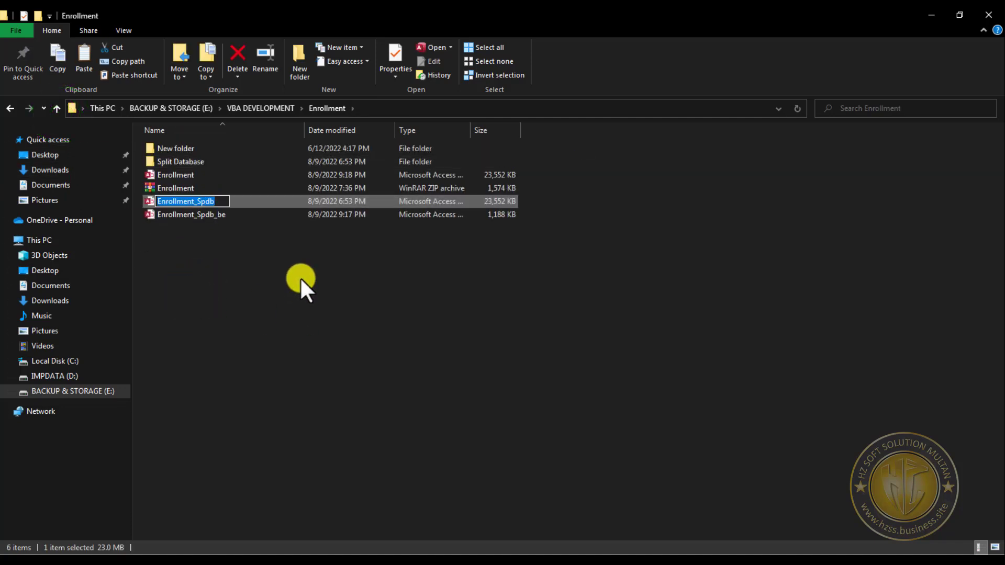
pyautogui.press('BackSpace')
pyautogui.write('Enrollment_S')
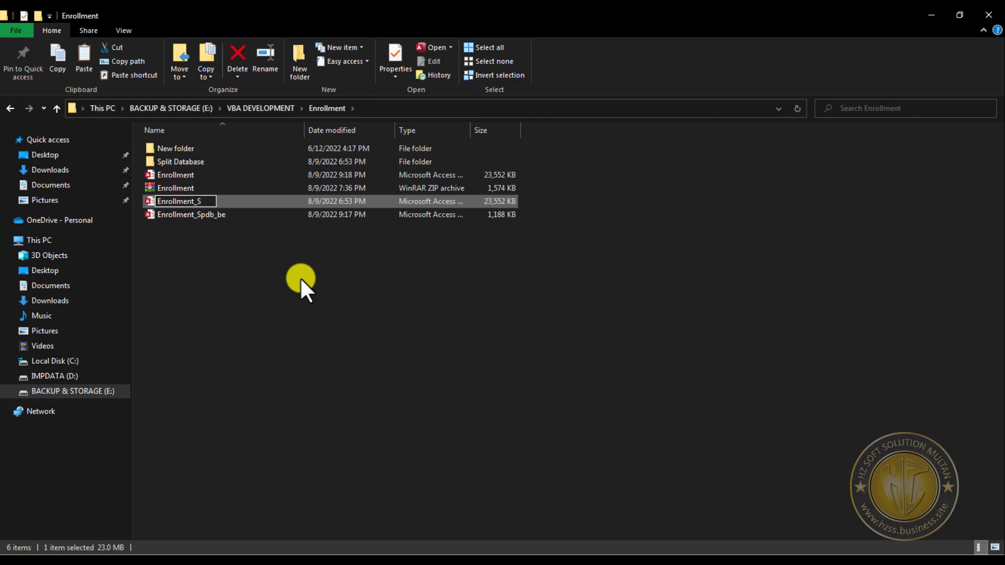
pyautogui.write('ql')
pyautogui.click(300, 277)
pyautogui.click(190, 215)
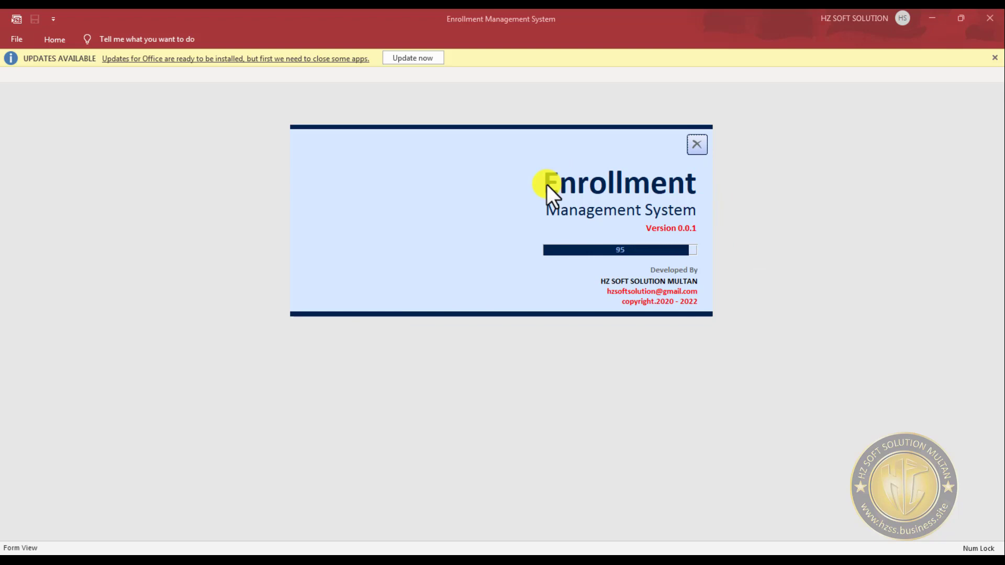
# - Log in to the Enrollment Management System as admin with the account password, and dismiss the welcome message
pyautogui.write('min')
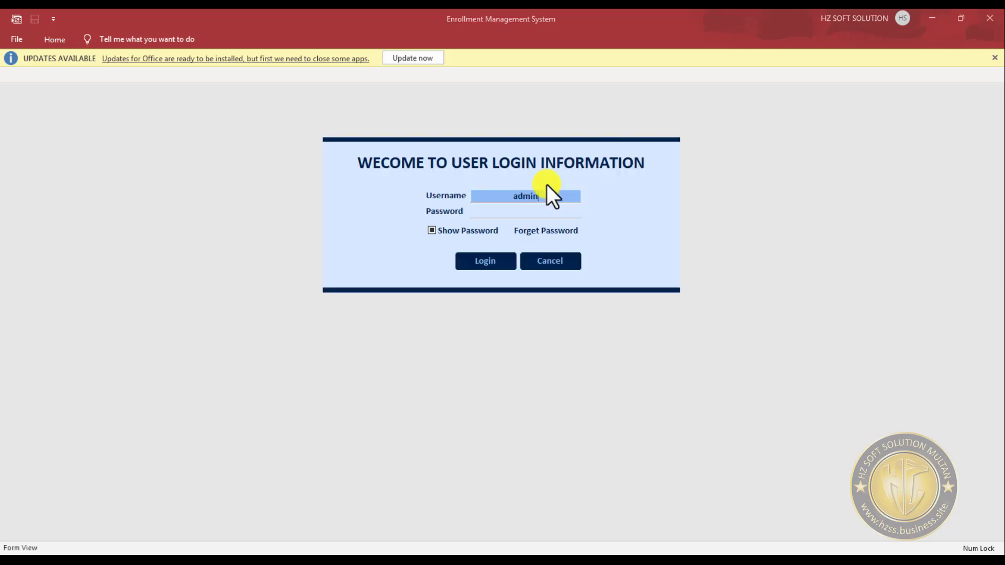
pyautogui.press('Tab')
pyautogui.write('*****')
pyautogui.press('Tab')
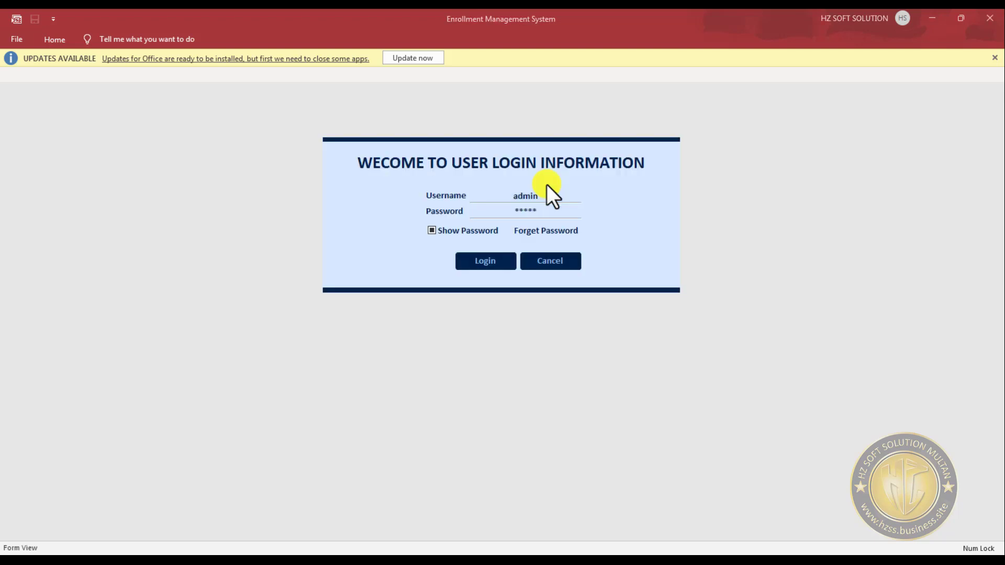
pyautogui.press('Return')
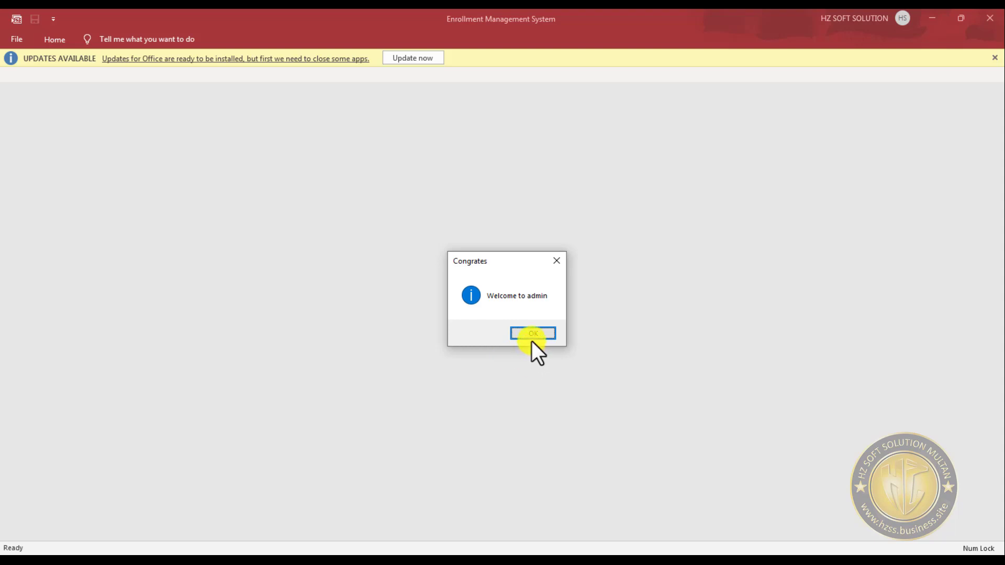
pyautogui.click(532, 341)
# - Try to add the Mode command to the Quick Access Toolbar through the Access options
pyautogui.click(52, 19)
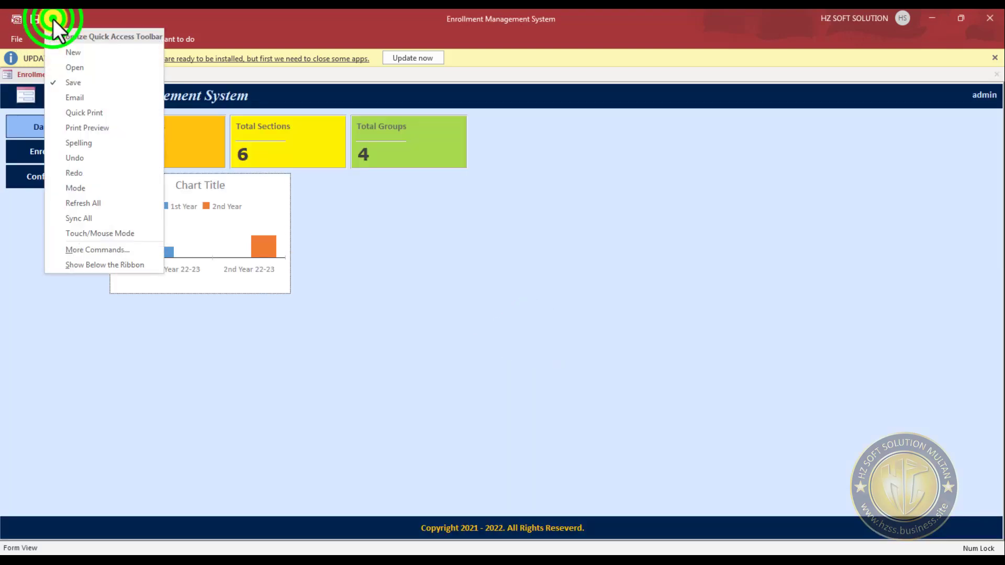
pyautogui.click(16, 36)
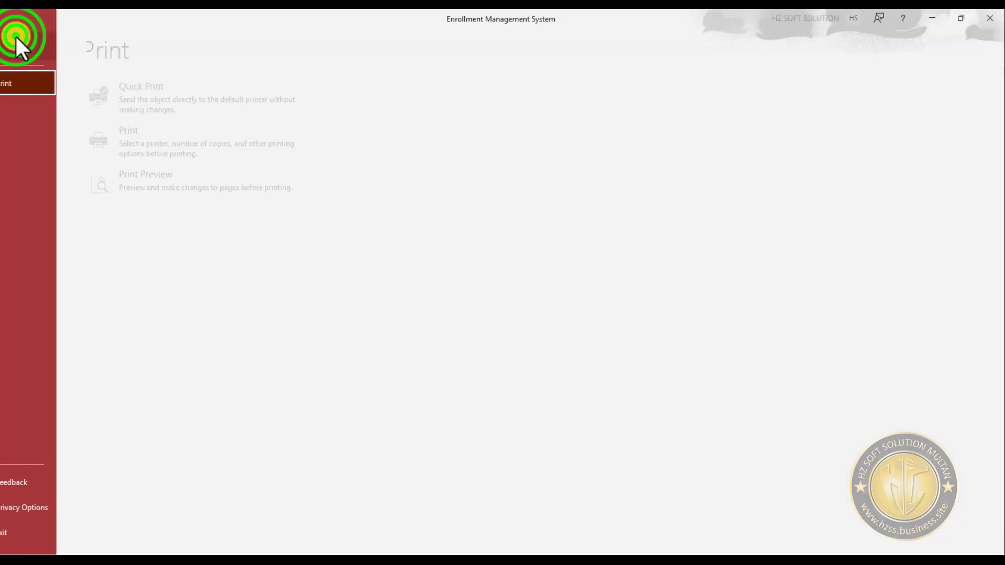
pyautogui.click(37, 533)
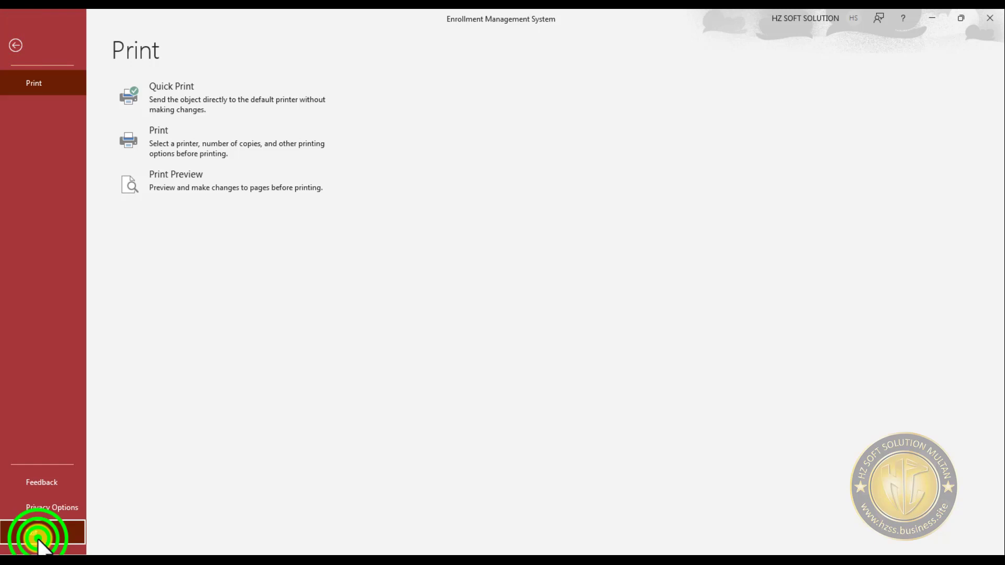
pyautogui.click(51, 510)
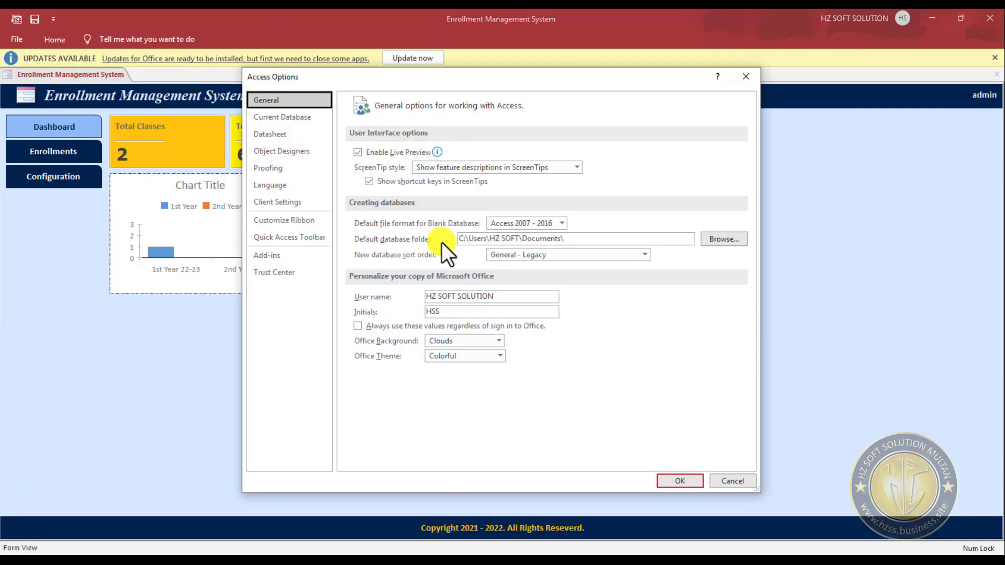
pyautogui.click(296, 114)
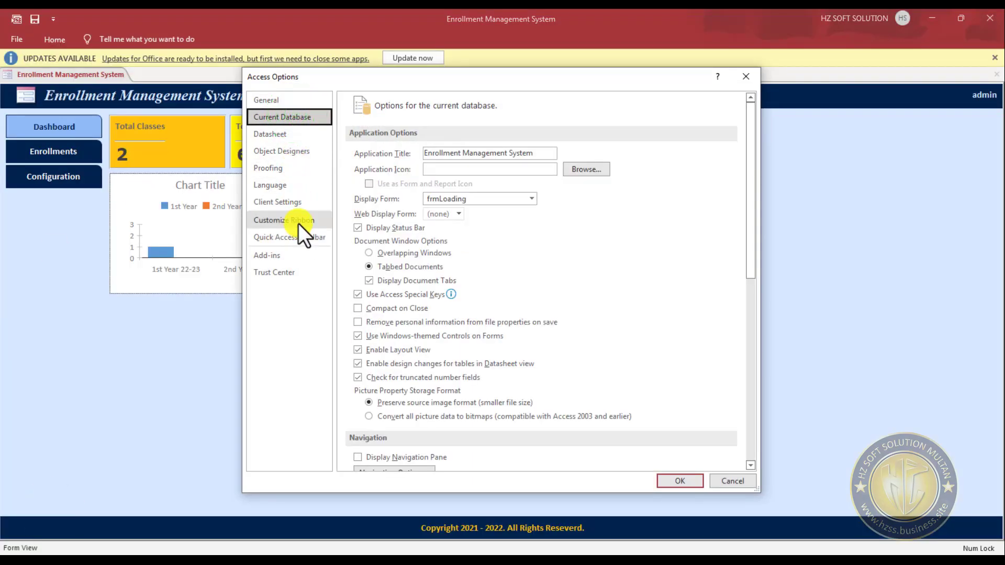
pyautogui.click(304, 238)
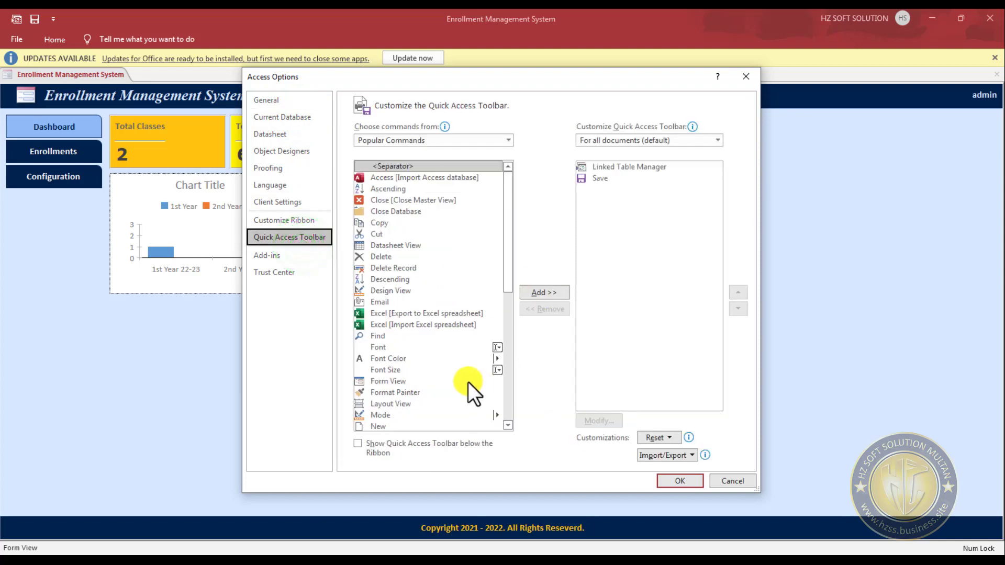
pyautogui.scroll(-3, 441, 375)
pyautogui.click(382, 355)
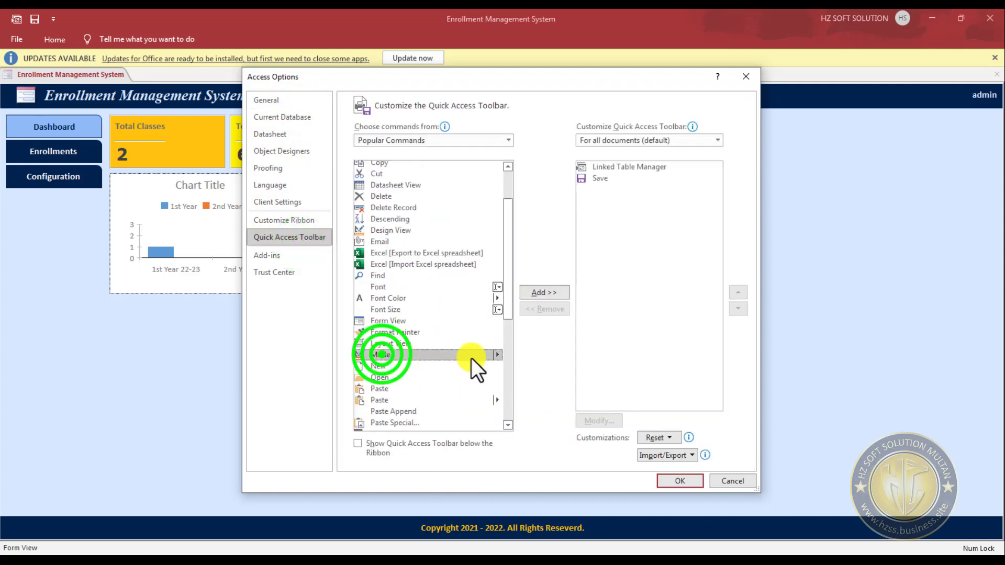
pyautogui.click(549, 294)
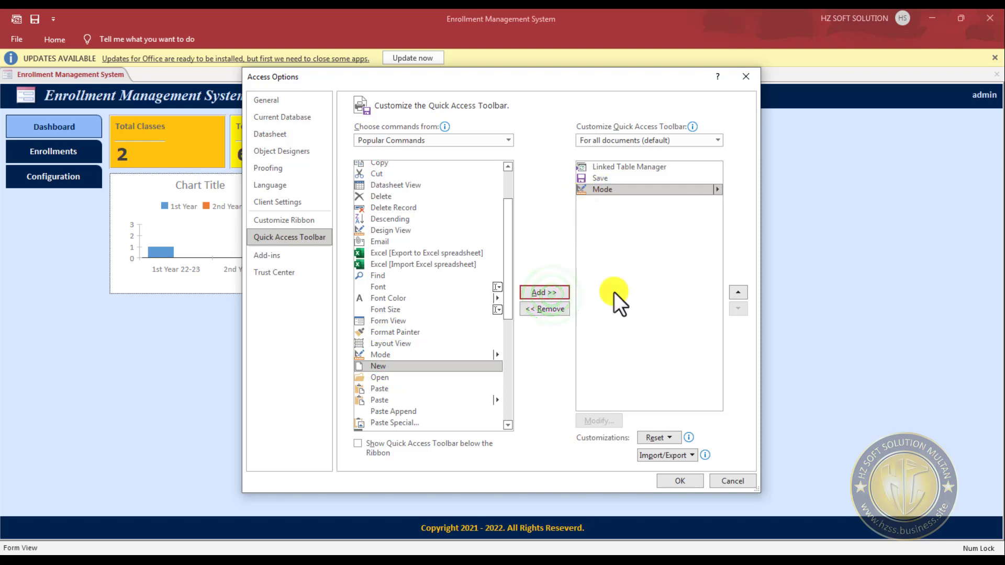
pyautogui.click(683, 481)
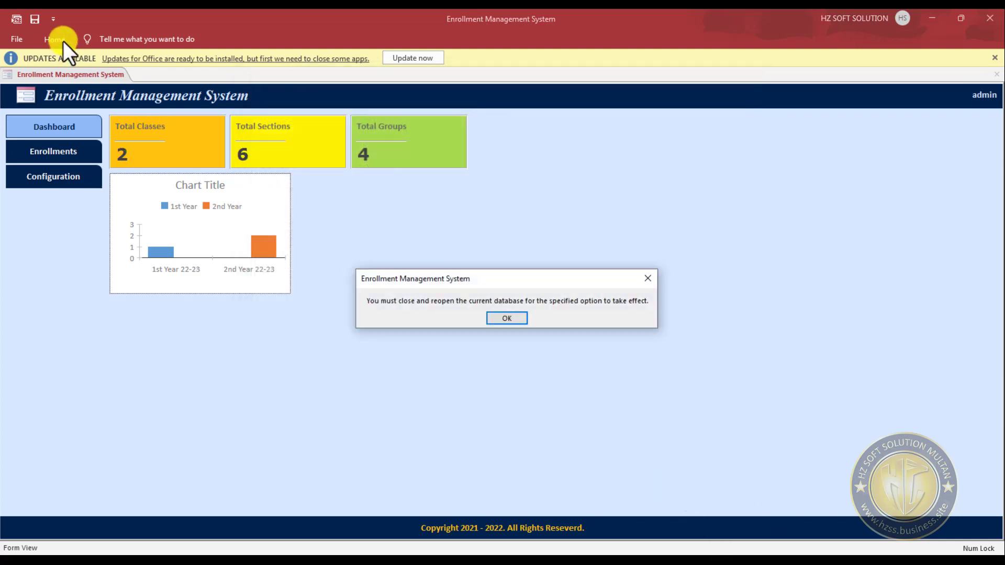
pyautogui.click(510, 320)
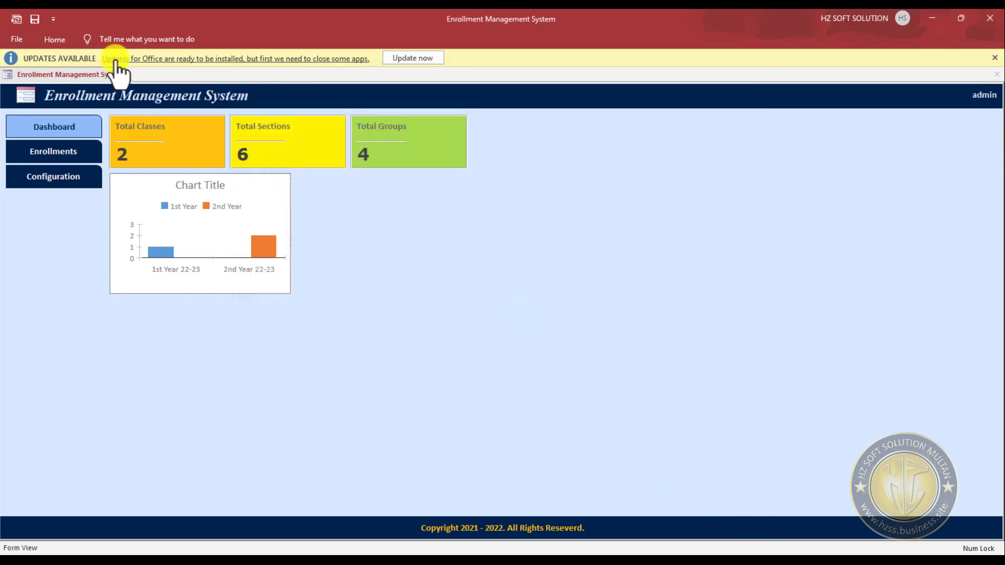
# - Enable the Mode command on the Quick Access Toolbar and switch the main navigation form to Design View
pyautogui.click(53, 18)
pyautogui.click(81, 187)
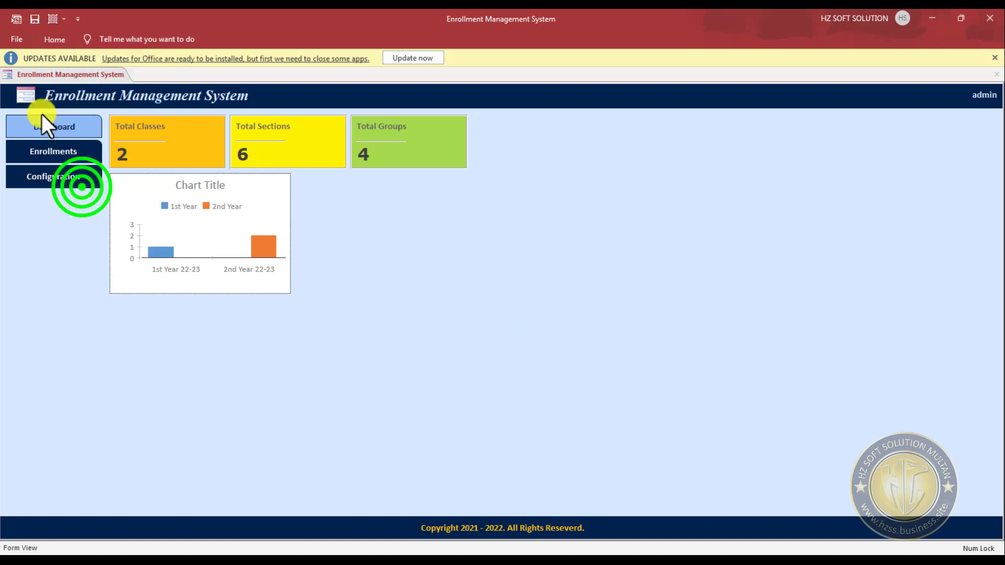
pyautogui.click(61, 22)
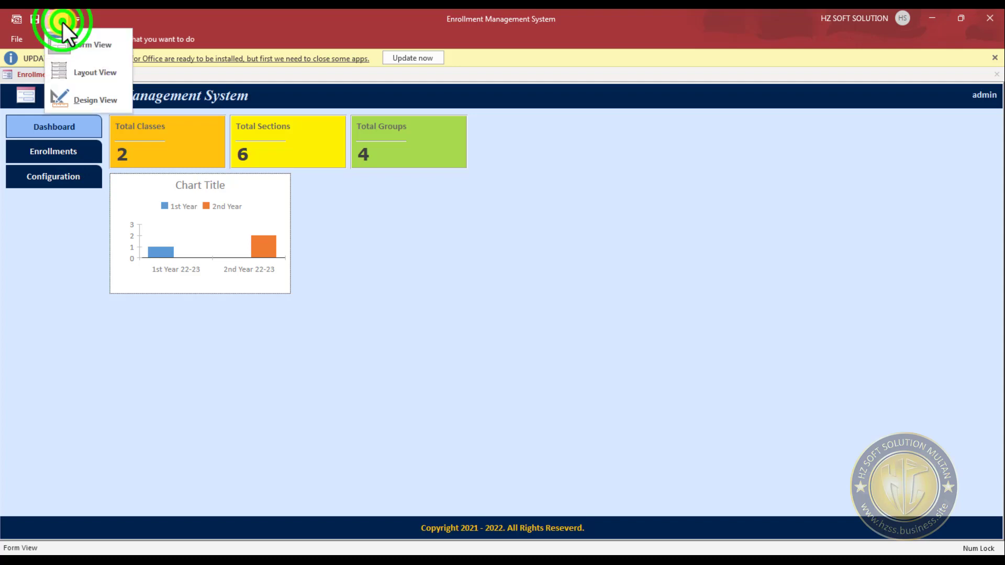
pyautogui.click(89, 98)
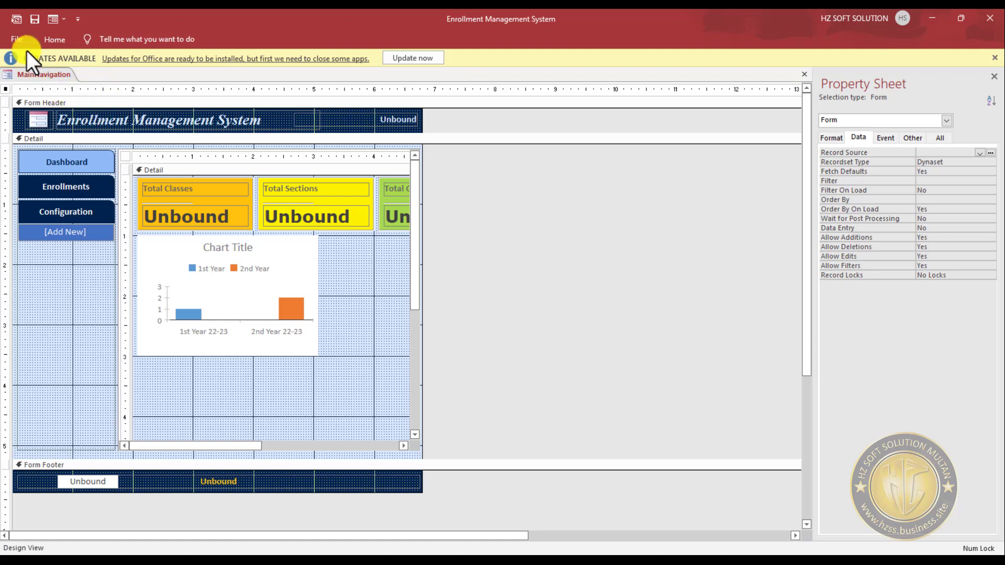
# - Close the Enrollment Management System database and return to the Enrollment folder
pyautogui.click(23, 35)
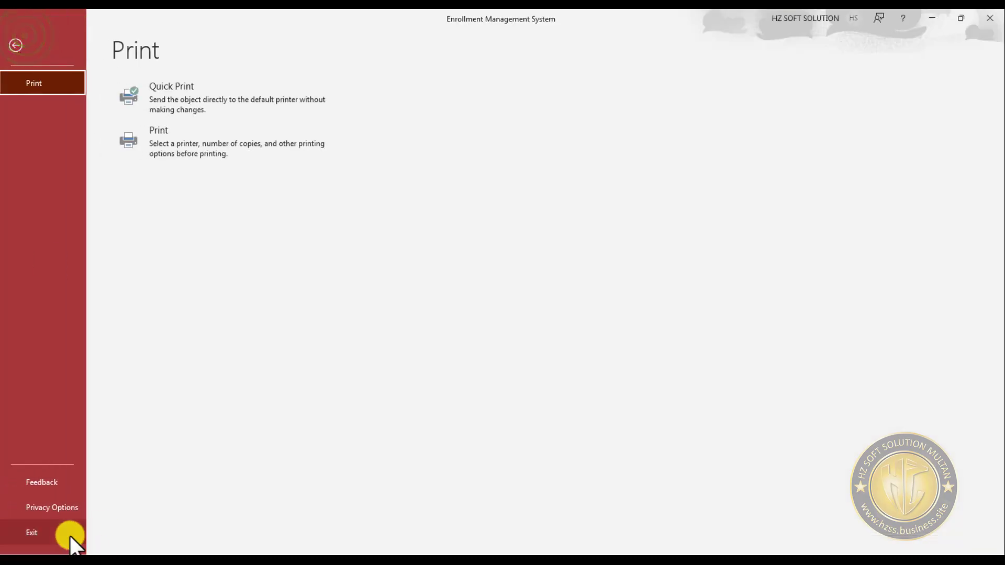
pyautogui.click(499, 258)
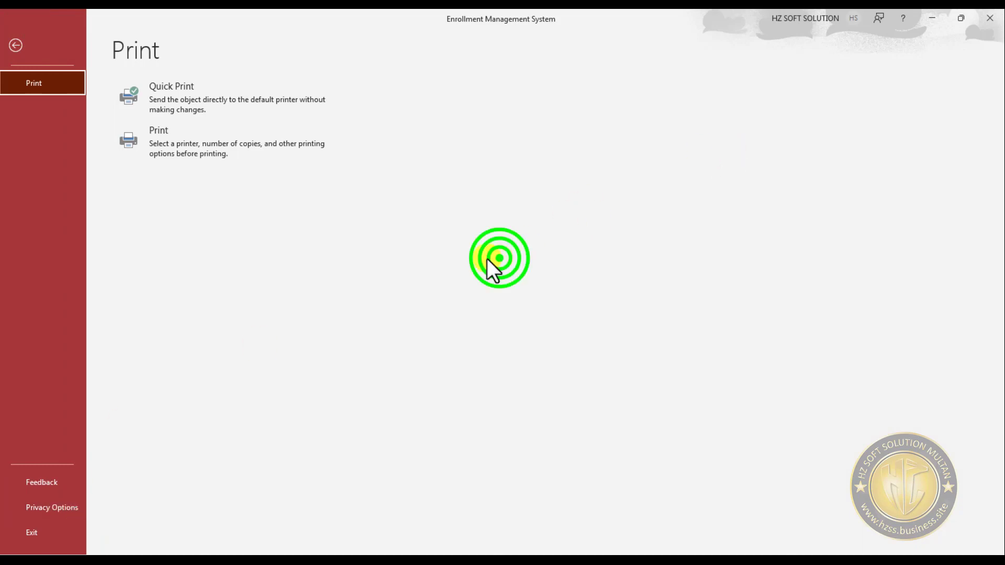
pyautogui.click(16, 46)
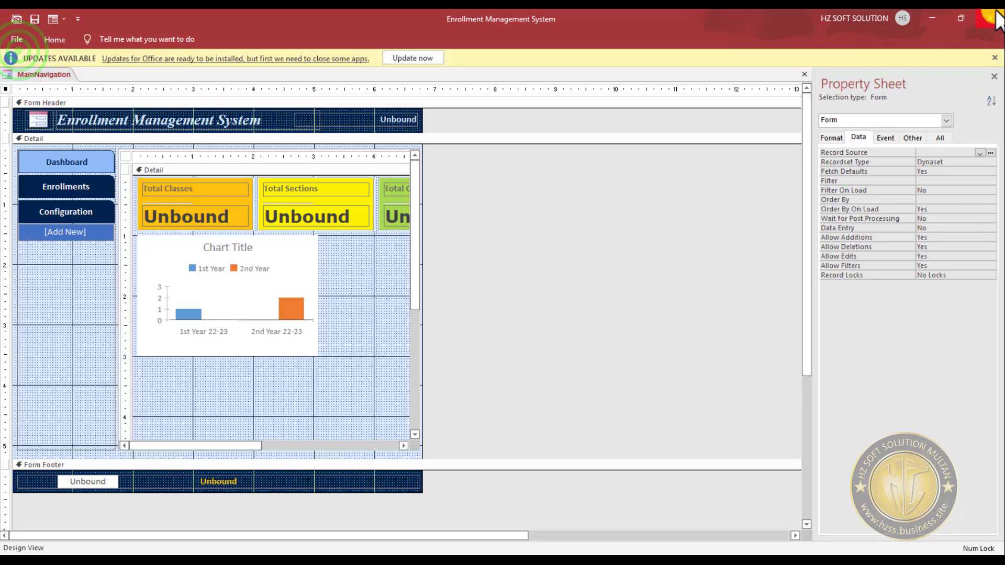
pyautogui.click(991, 19)
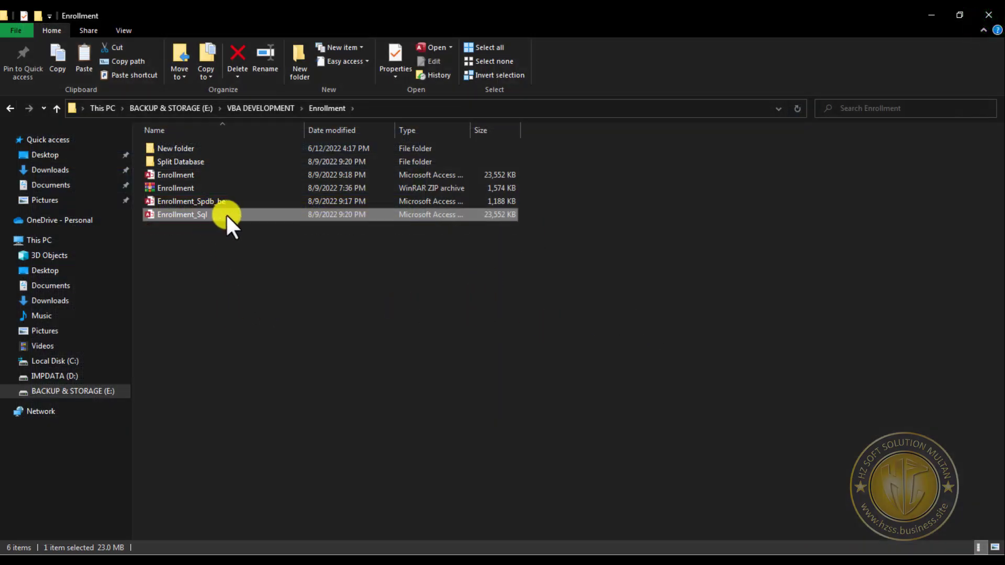
# - Permanently delete the Enrollment_Sql database file from the Enrollment folder
pyautogui.click(281, 390)
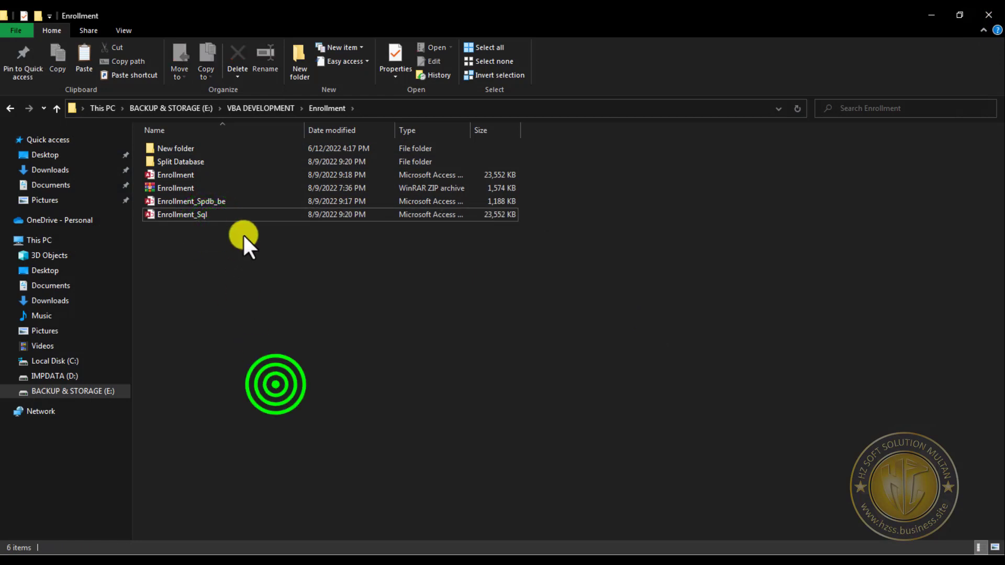
pyautogui.click(240, 218)
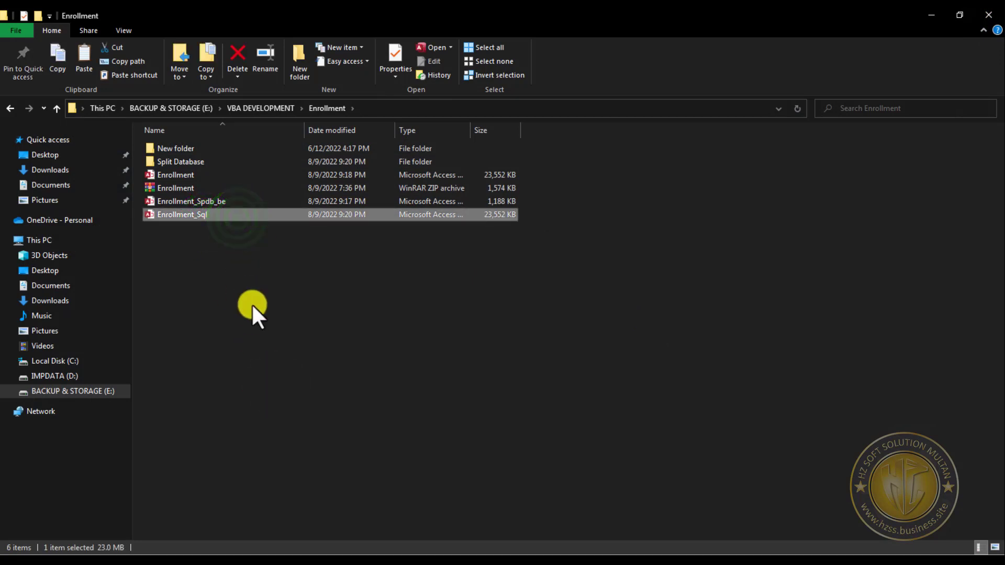
pyautogui.hotkey('shift', 'Delete')
pyautogui.click(545, 339)
# - Duplicate the Enrollment Access database file within the same folder
pyautogui.click(203, 184)
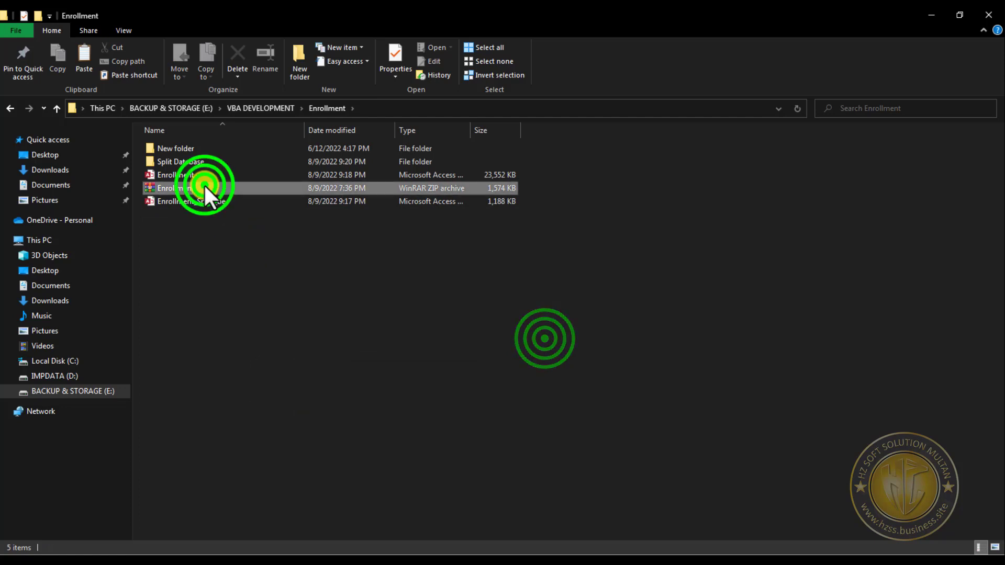
pyautogui.click(203, 177)
pyautogui.click(185, 174)
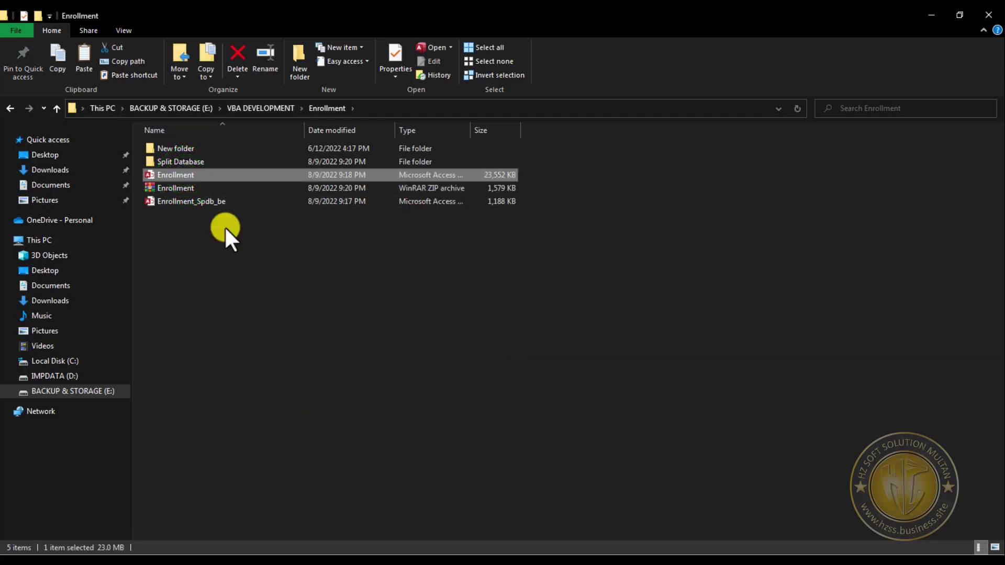
pyautogui.hotkey('ctrl', 'v')
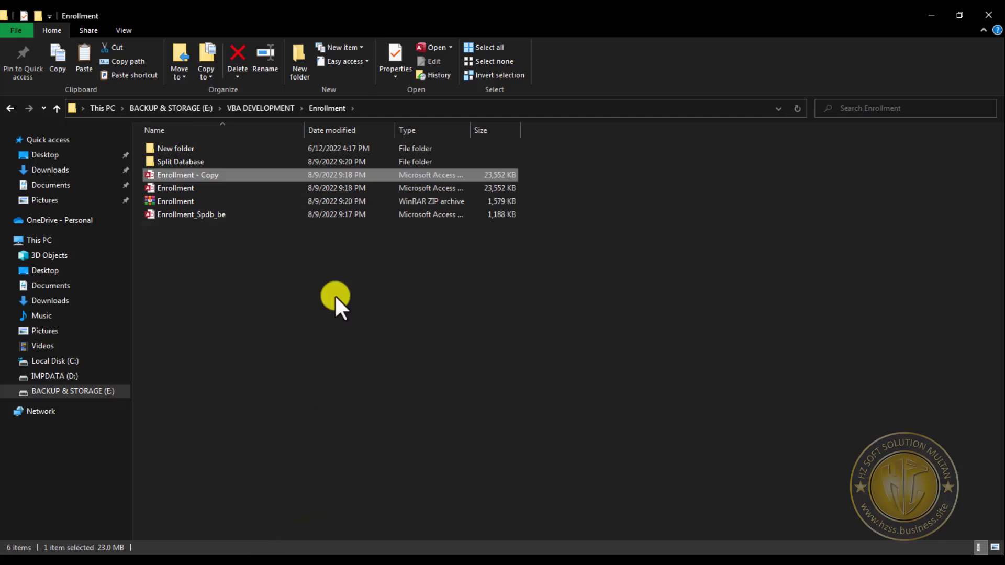
# - Rename the duplicated Enrollment database as Enrollment_Sql
pyautogui.click(229, 174)
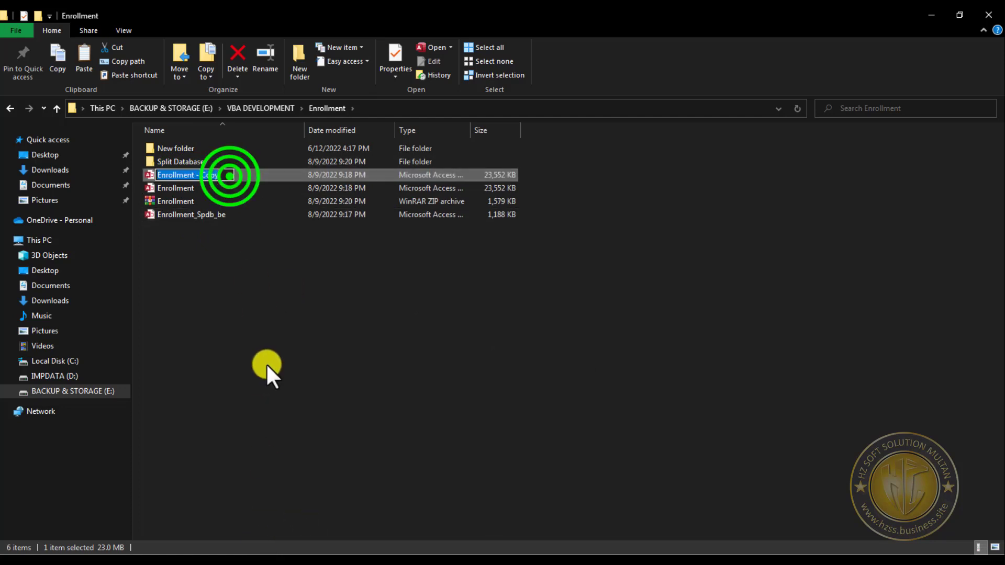
pyautogui.press('BackSpace')
pyautogui.press('BackSpace')
pyautogui.press('BackSpace')
pyautogui.press('BackSpace')
pyautogui.press('BackSpace')
pyautogui.press('BackSpace')
pyautogui.press('BackSpace')
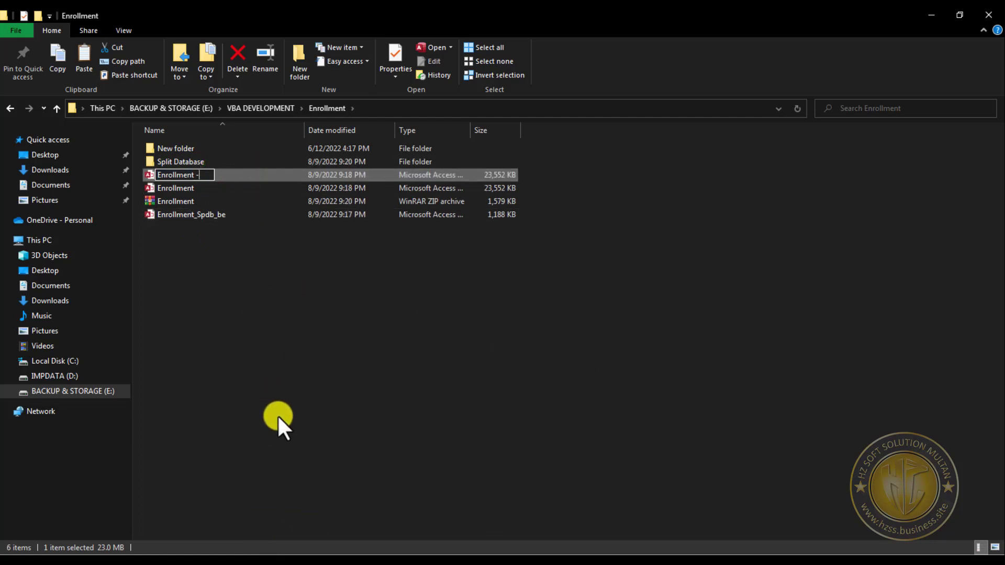
pyautogui.write('_Sql')
pyautogui.press('Return')
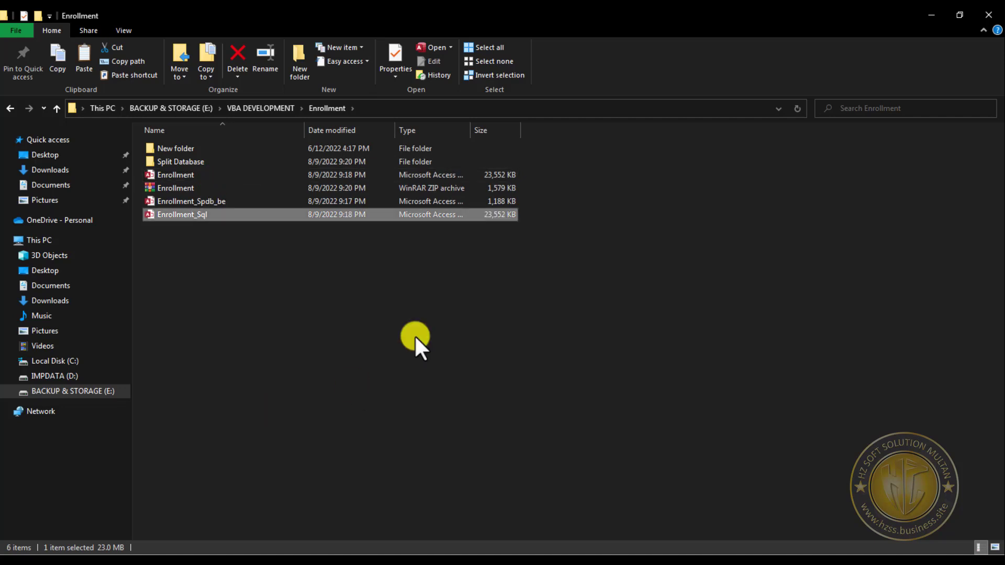
# - Open the Enrollment_Sql database in Access and close its startup splash form
pyautogui.doubleClick(209, 218)
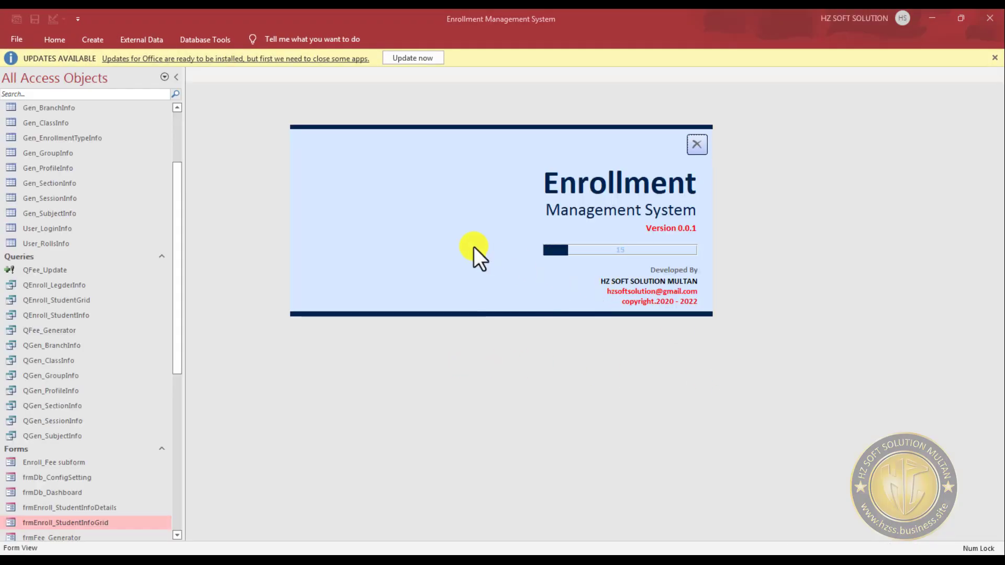
pyautogui.rightClick(508, 188)
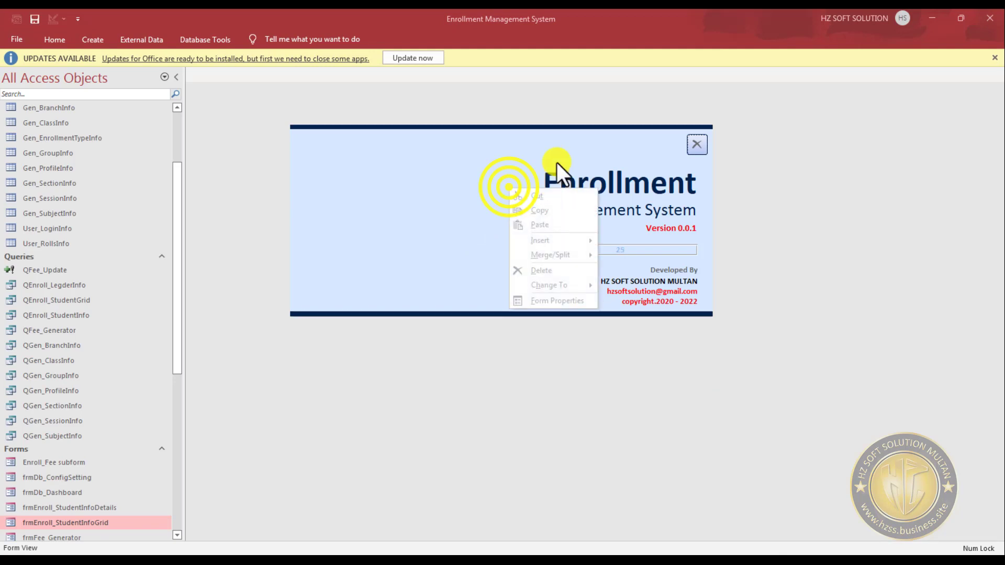
pyautogui.rightClick(624, 138)
pyautogui.click(655, 266)
# - Delete all tables from Enroll_AcademicRecordInfo through User_RollsInfo, including their relationships
pyautogui.click(62, 243)
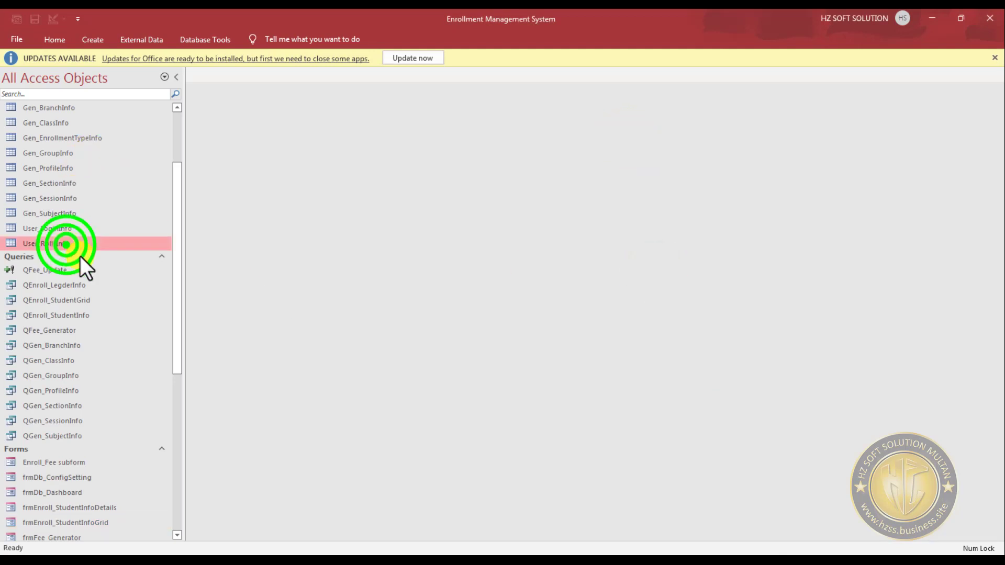
pyautogui.scroll(2, 105, 262)
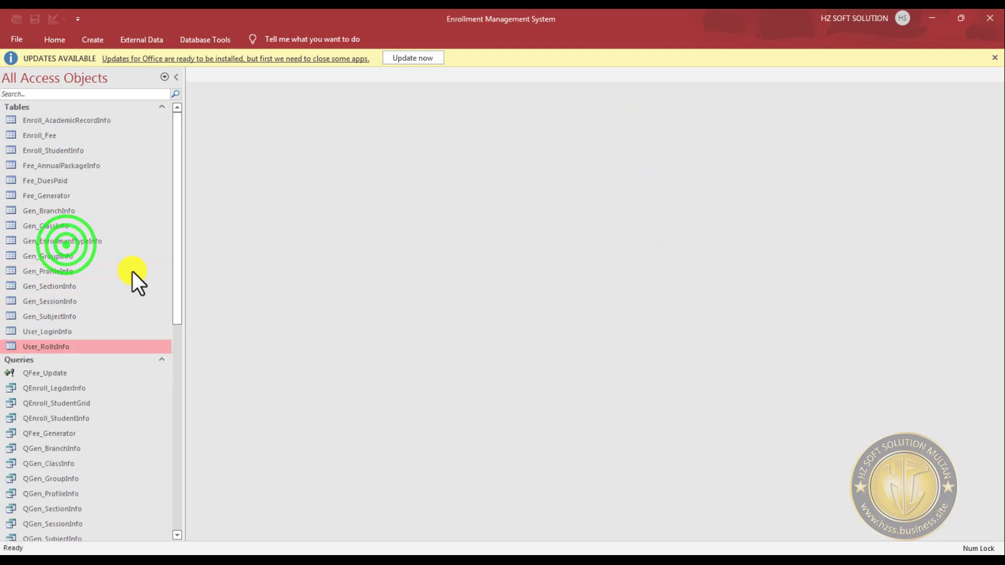
pyautogui.keyDown('shift'); pyautogui.click(107, 120); pyautogui.keyUp('shift')
pyautogui.press('Delete')
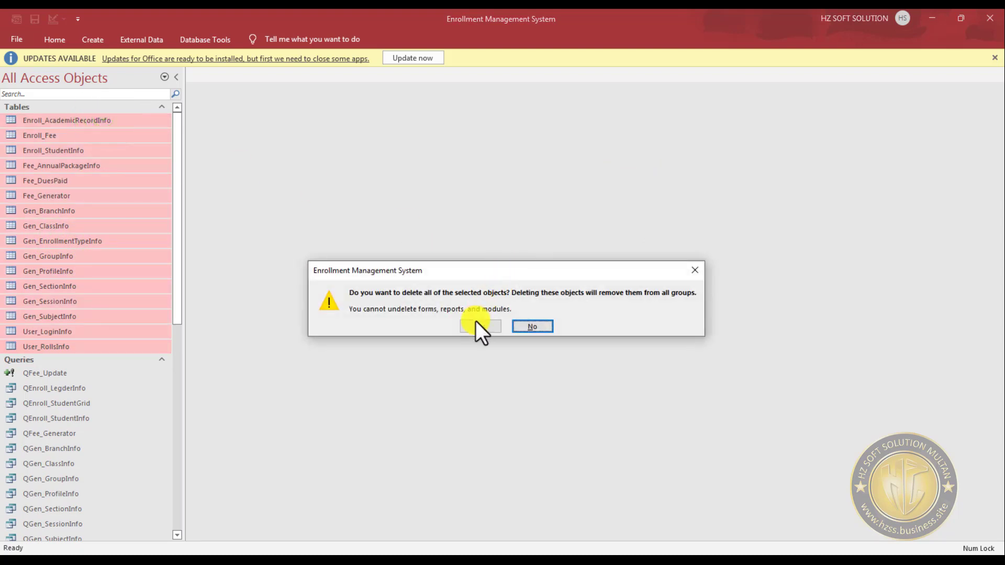
pyautogui.click(482, 327)
pyautogui.click(485, 325)
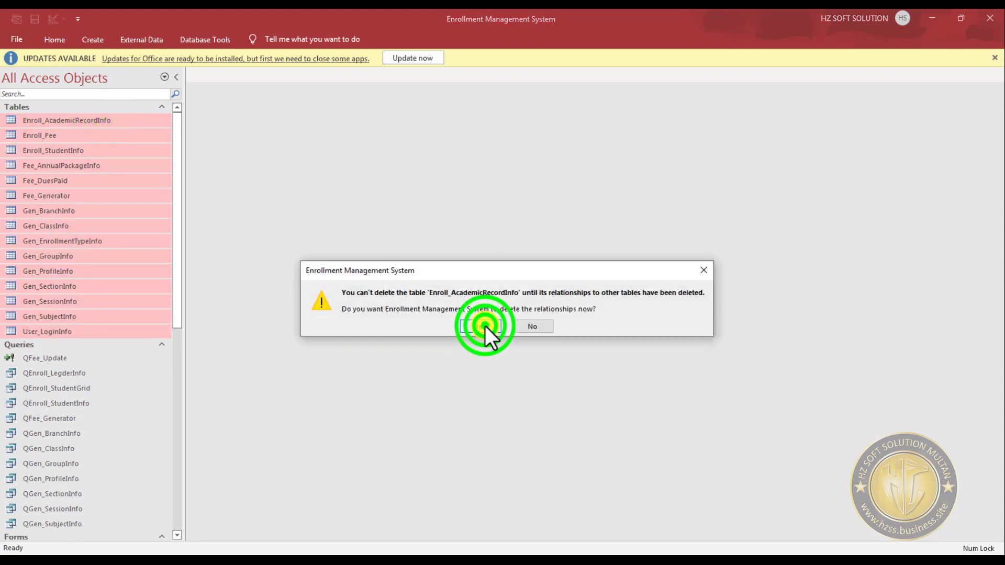
pyautogui.click(485, 325)
pyautogui.click(485, 325)
pyautogui.click(485, 325)
pyautogui.click(485, 325)
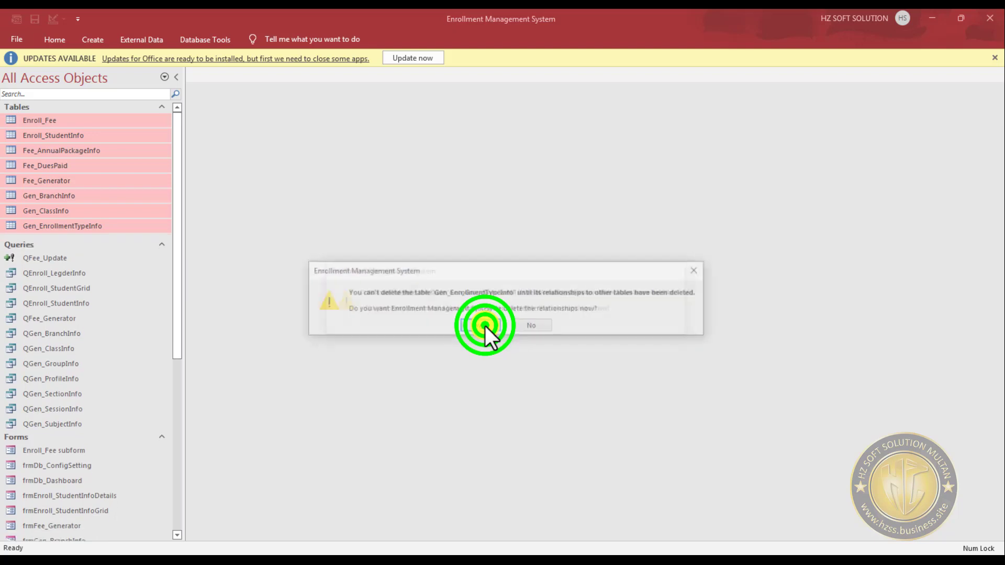
pyautogui.click(484, 326)
pyautogui.click(485, 326)
pyautogui.click(485, 325)
pyautogui.click(485, 326)
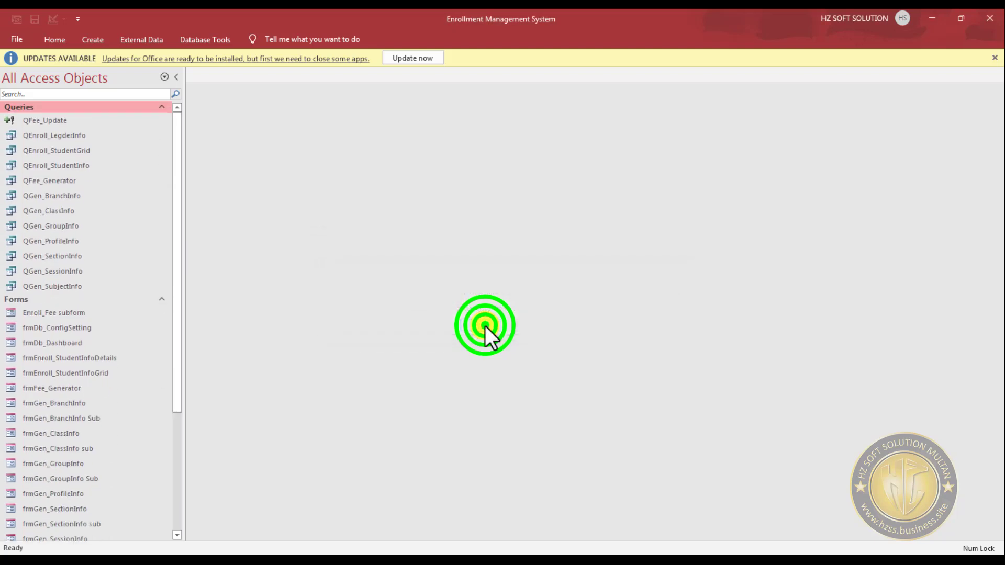
pyautogui.click(102, 40)
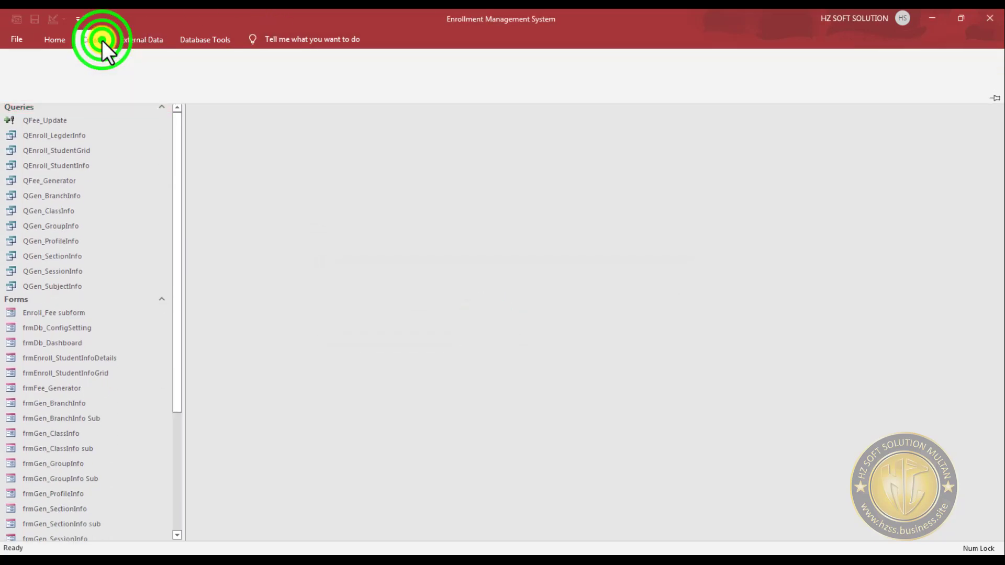
pyautogui.click(149, 40)
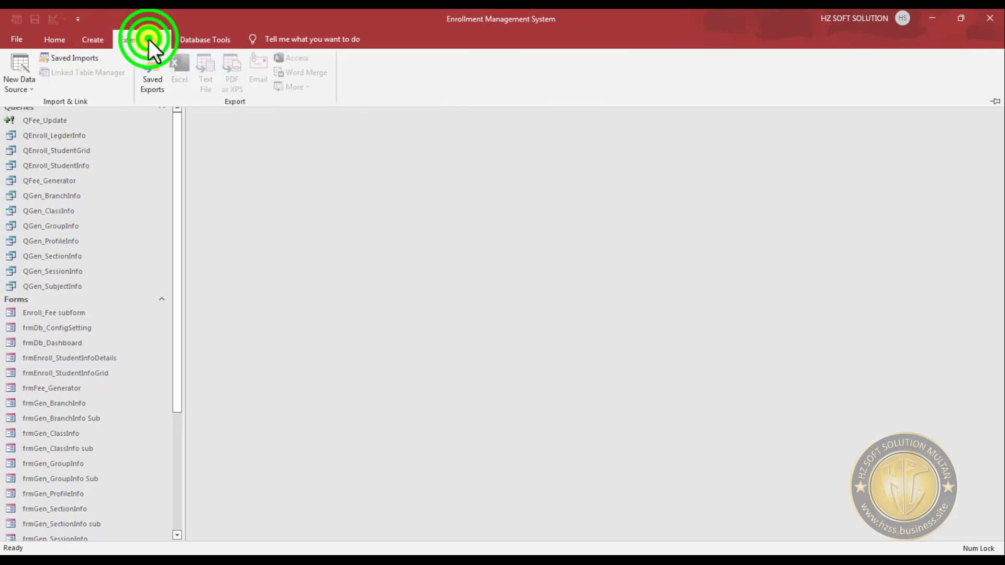
pyautogui.click(24, 87)
pyautogui.click(435, 263)
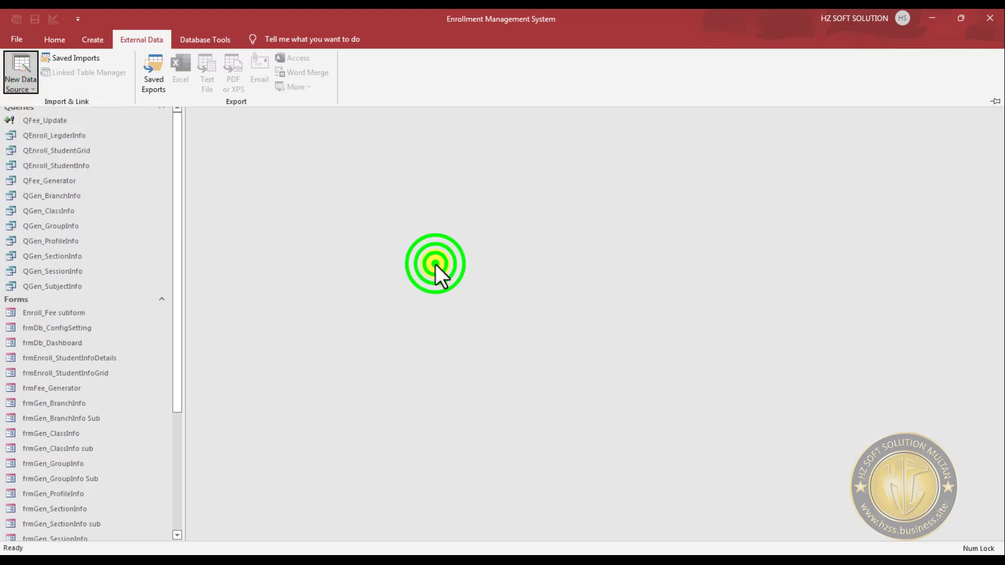
# - Open the 64-bit ODBC Data Sources administrator from Windows and look through its User, System and File DSNs
pyautogui.click(30, 1)
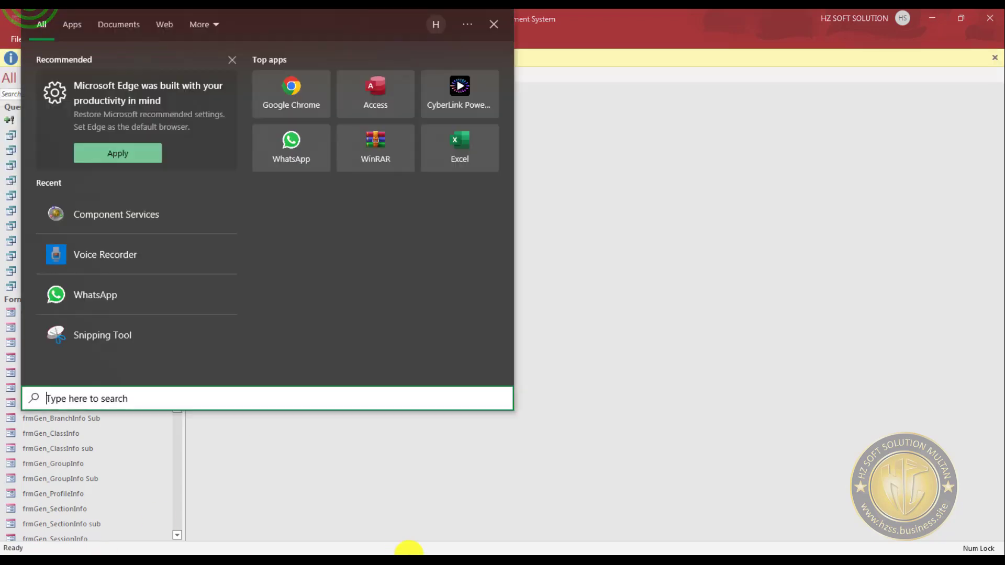
pyautogui.write('odb')
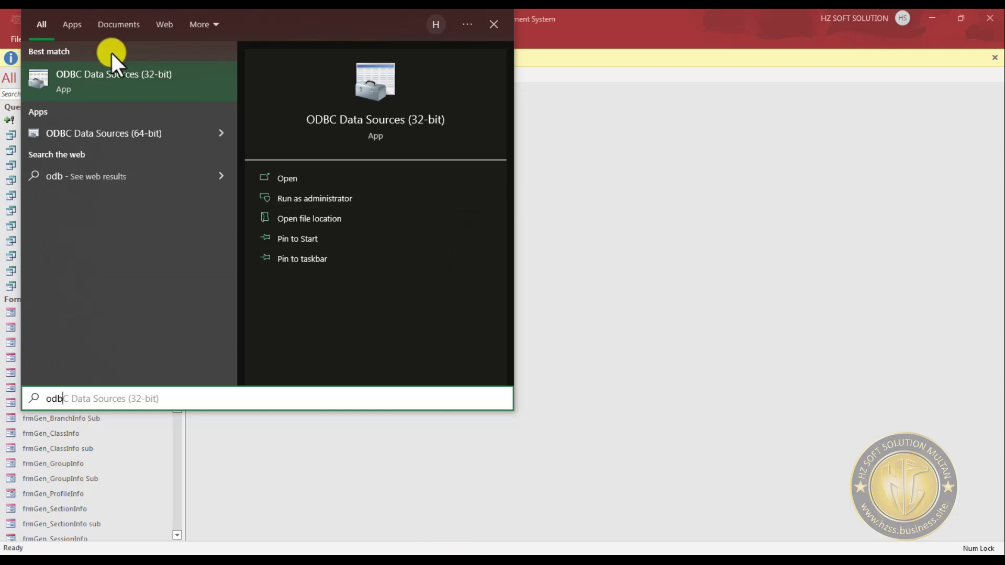
pyautogui.click(169, 138)
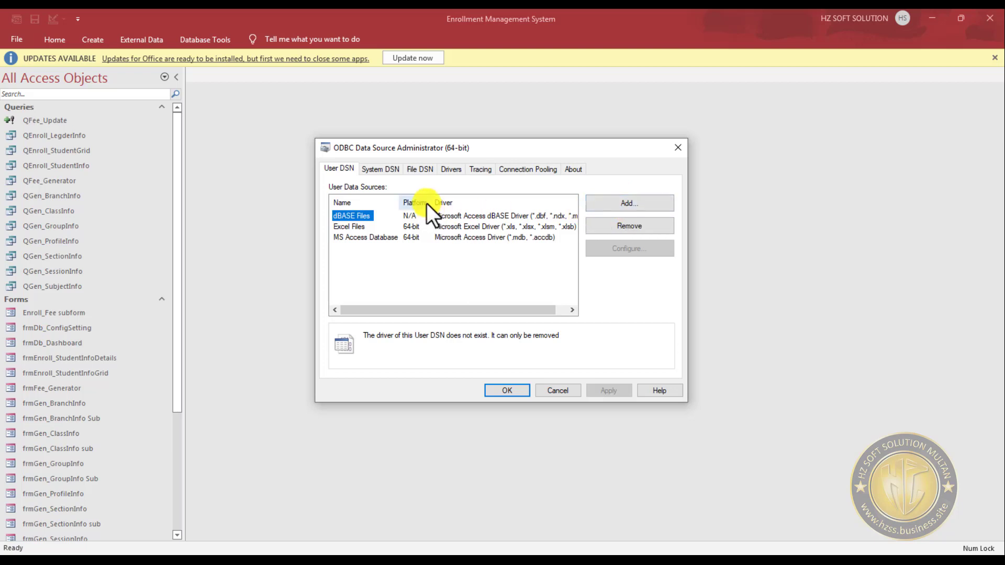
pyautogui.click(381, 168)
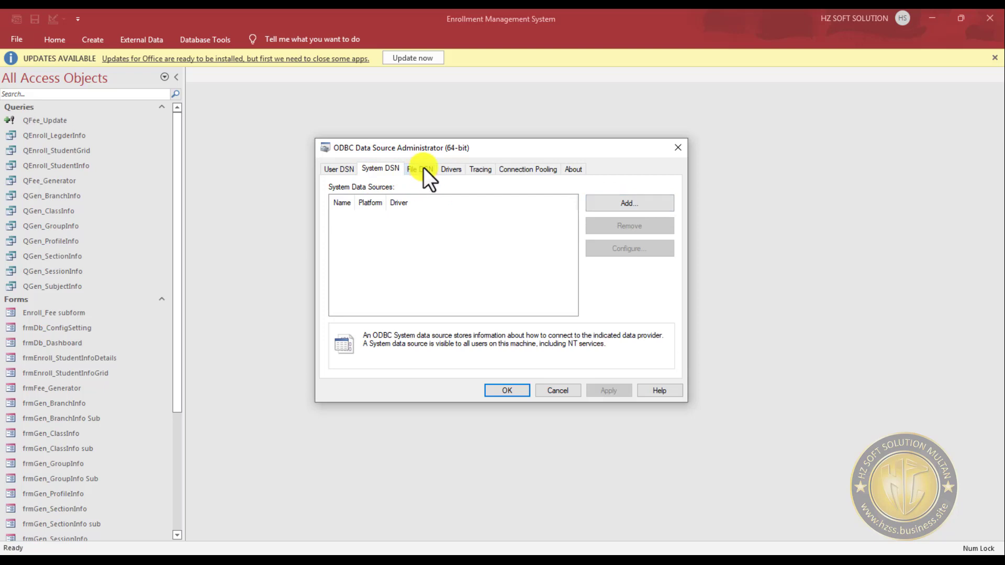
pyautogui.click(422, 169)
pyautogui.click(381, 169)
pyautogui.click(340, 169)
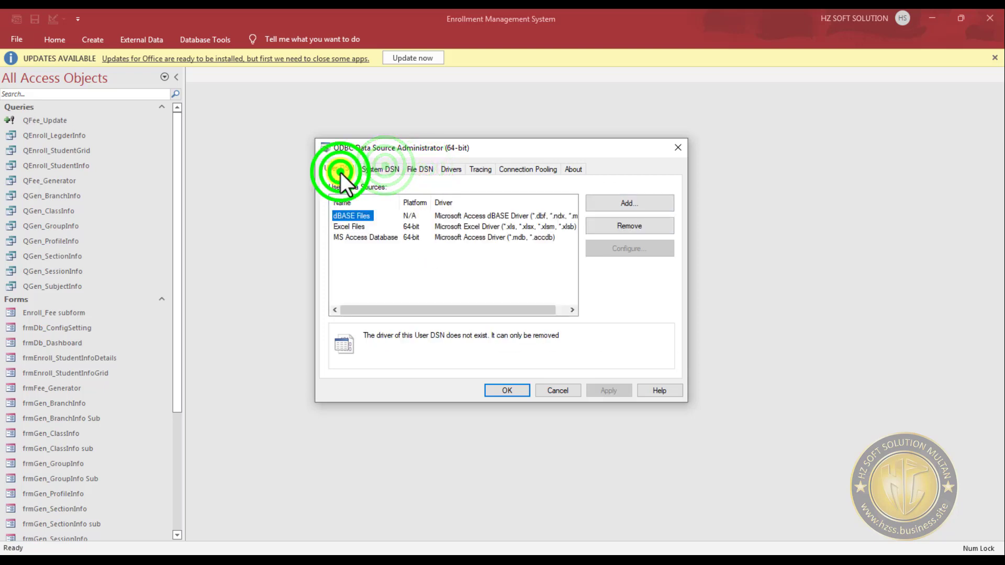
# - Start a new System DSN that uses the SQL Server driver
pyautogui.click(387, 168)
pyautogui.click(626, 202)
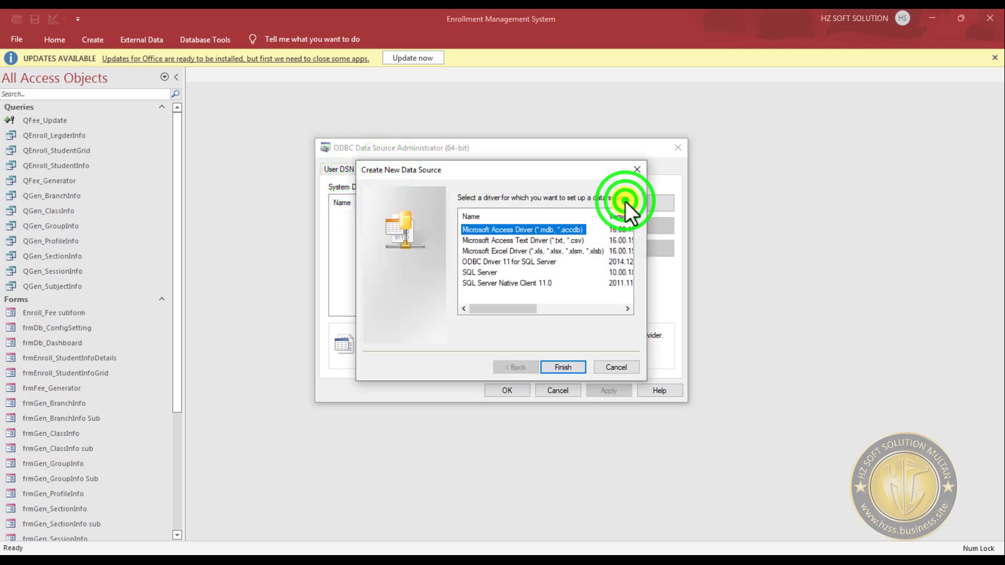
pyautogui.click(482, 273)
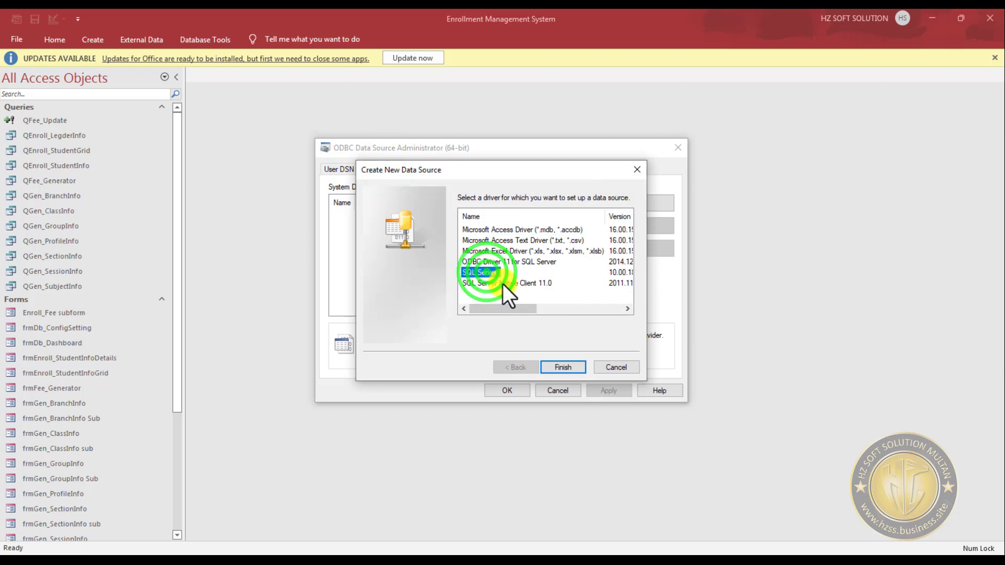
pyautogui.click(515, 262)
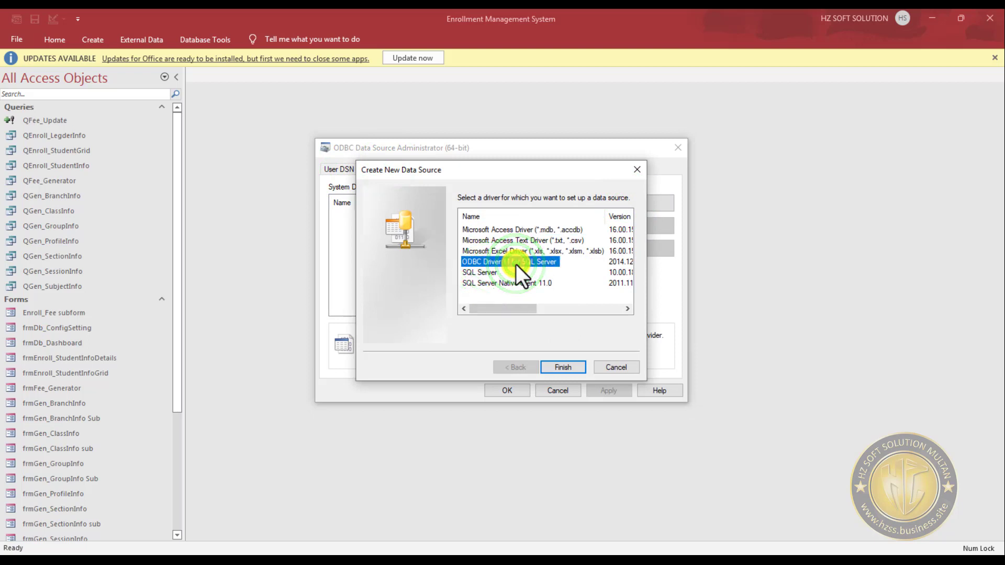
pyautogui.click(482, 272)
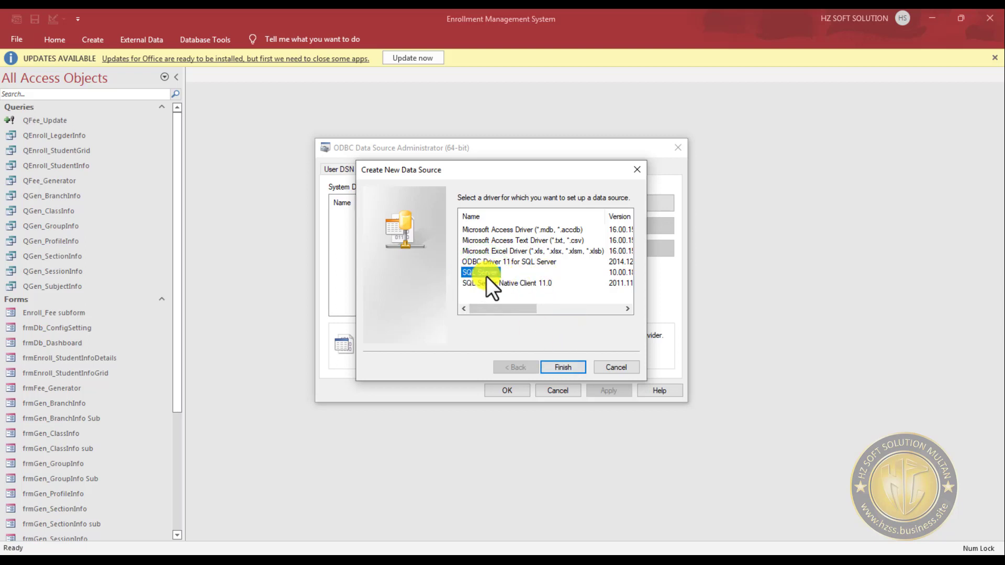
pyautogui.click(564, 365)
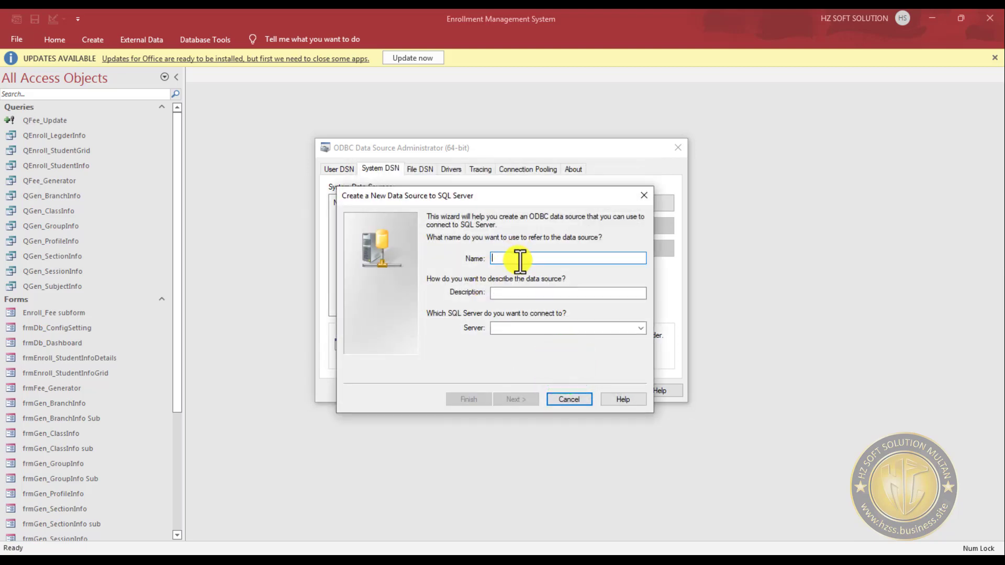
# - Name the new SQL Server data source Enrollment
pyautogui.write('Enroll')
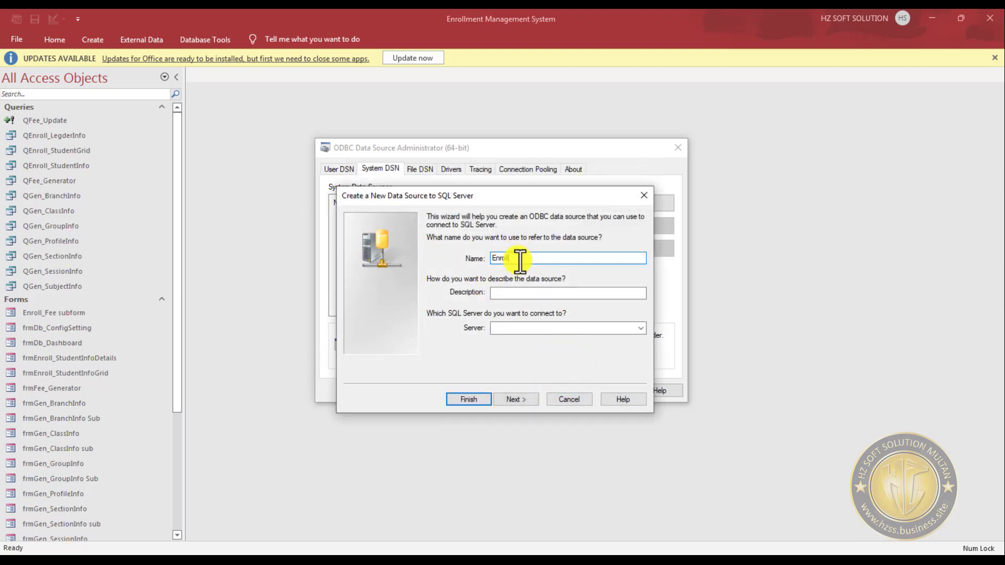
pyautogui.write('ment')
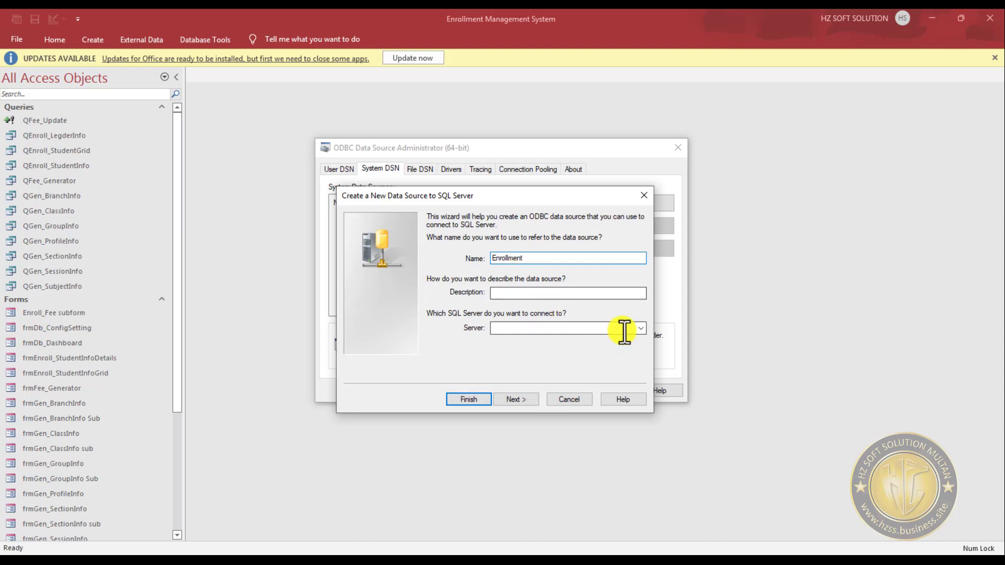
# - Set the data source's server to HZSERVER\HZSERVER, copied from the connection dialog in SQL Server Management Studio
pyautogui.click(626, 329)
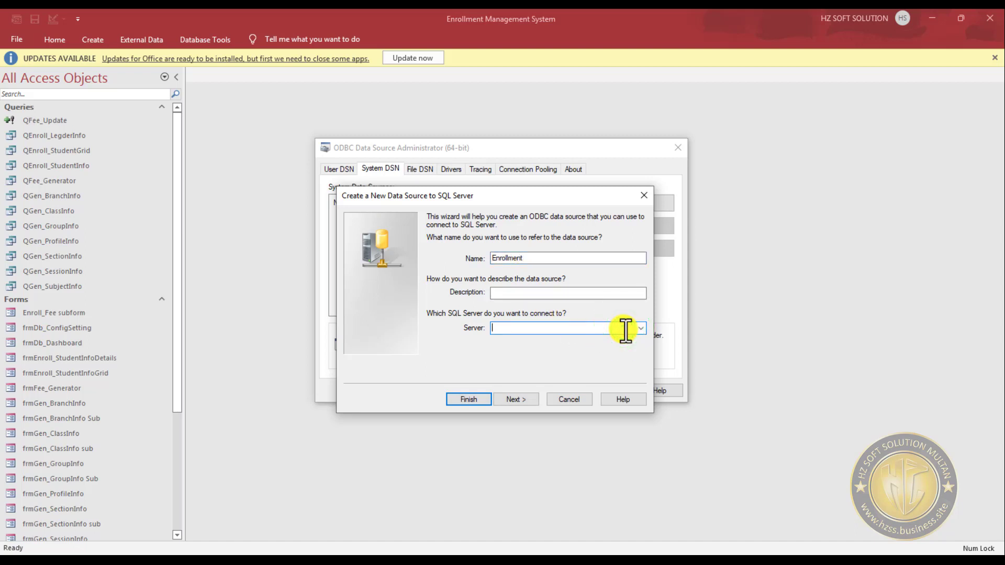
pyautogui.click(174, 2)
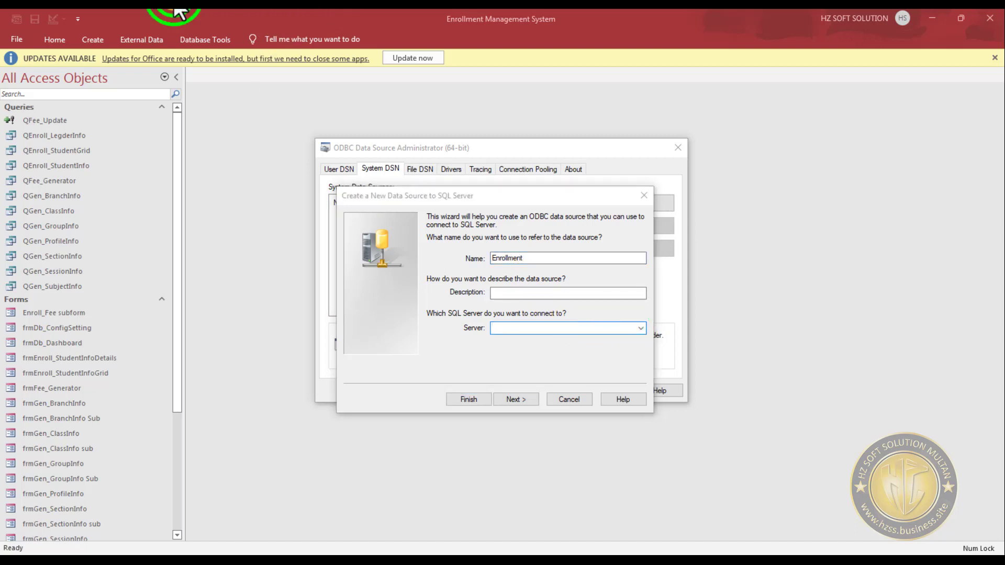
pyautogui.click(51, 76)
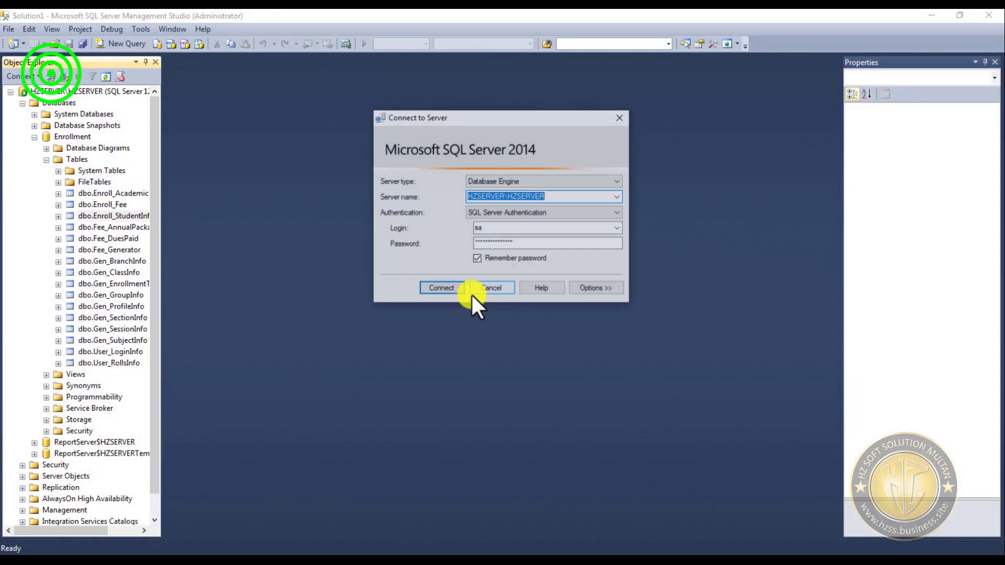
pyautogui.click(386, 8)
pyautogui.write('HZSERVER\\HZSERVER')
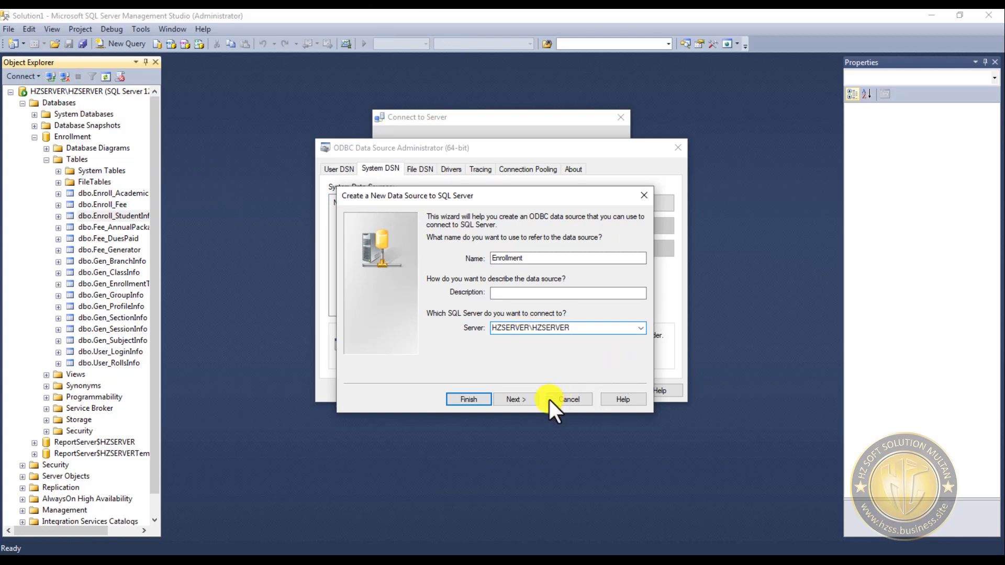
pyautogui.click(523, 400)
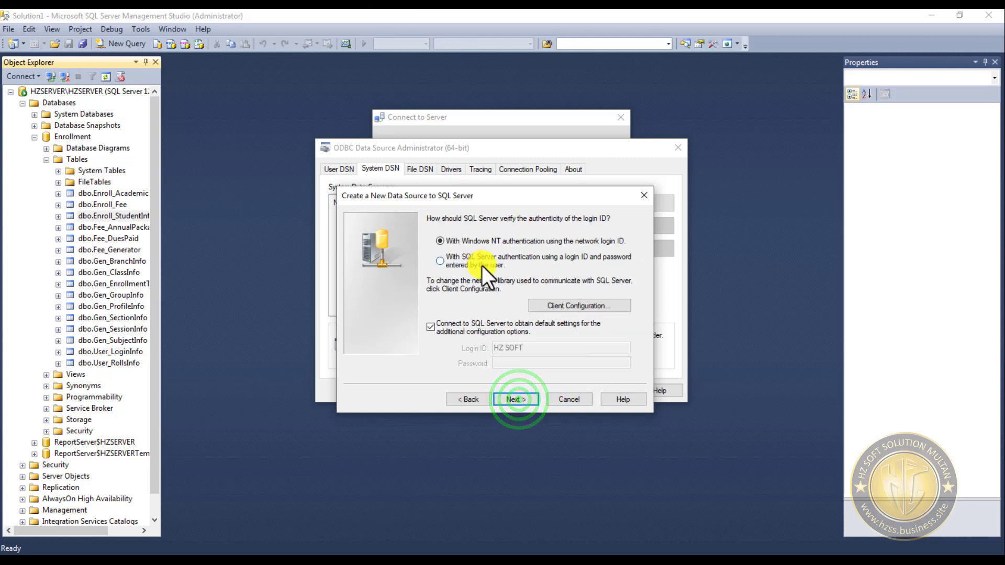
# - Use SQL Server authentication for the data source with login ID sa and enter the account password
pyautogui.click(441, 259)
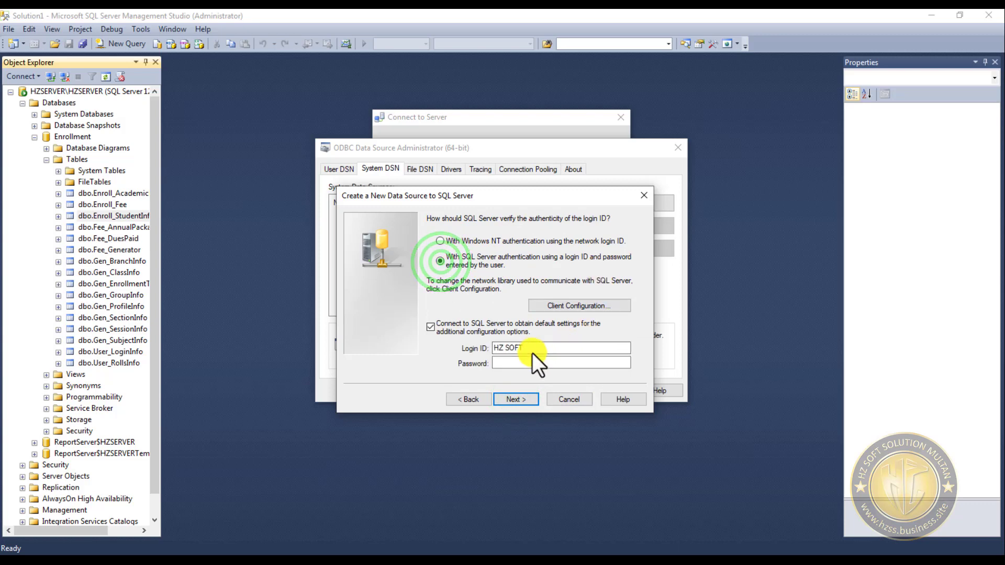
pyautogui.moveTo(547, 348); pyautogui.dragTo(475, 346)
pyautogui.write('sa')
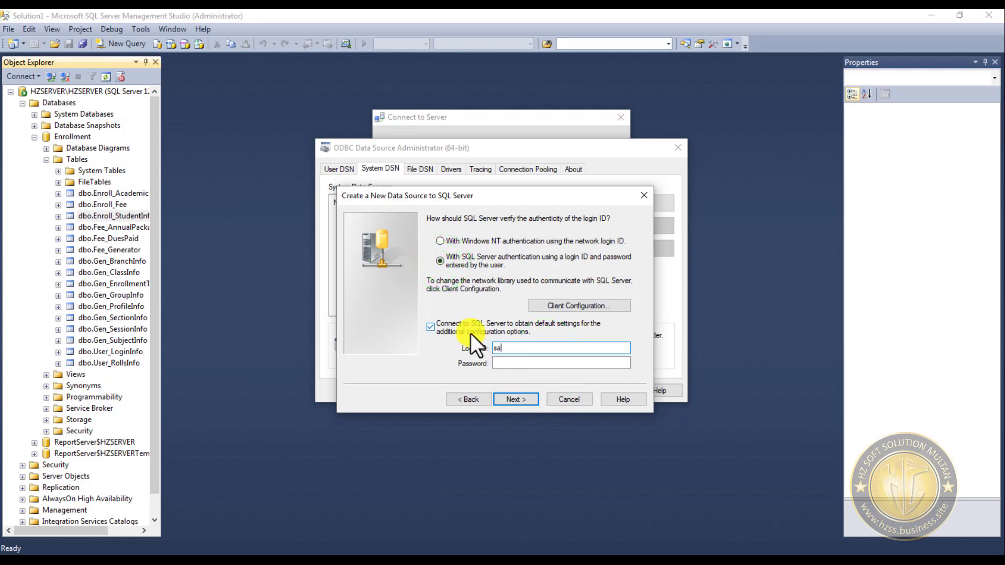
pyautogui.press('Tab')
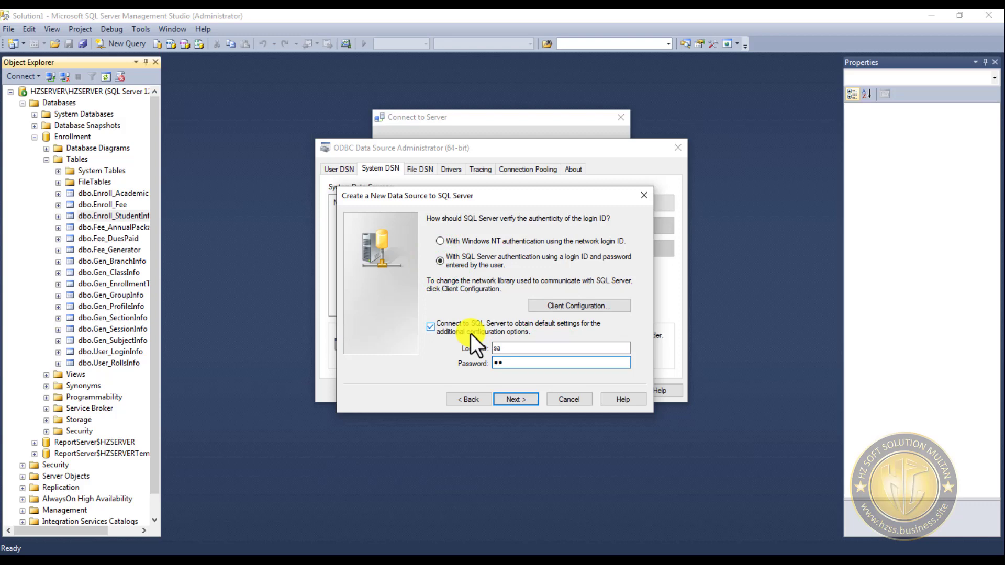
pyautogui.write('1234567890')
pyautogui.click(530, 398)
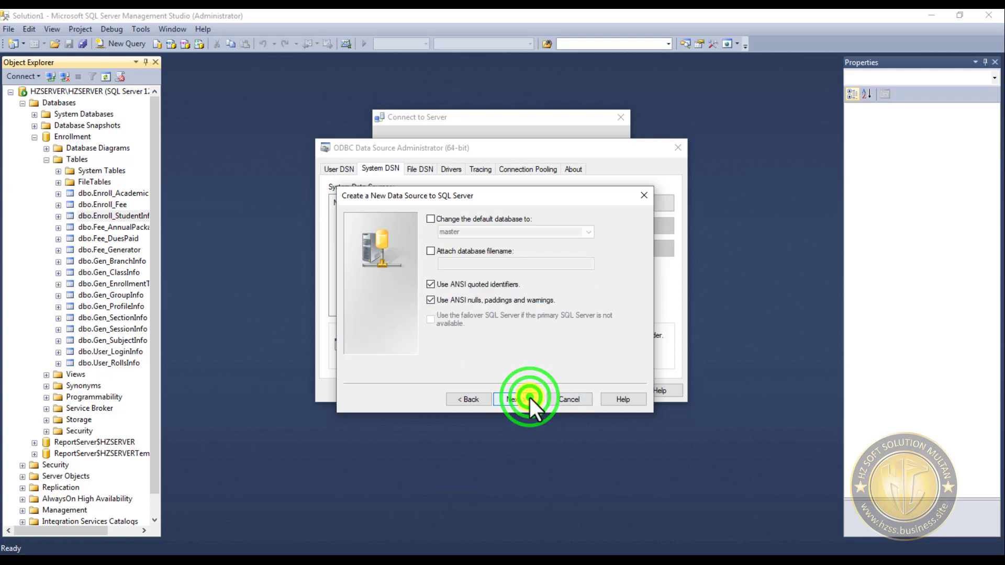
# - Change the data source's default database to Enrollment and keep the ANSI options
pyautogui.click(445, 221)
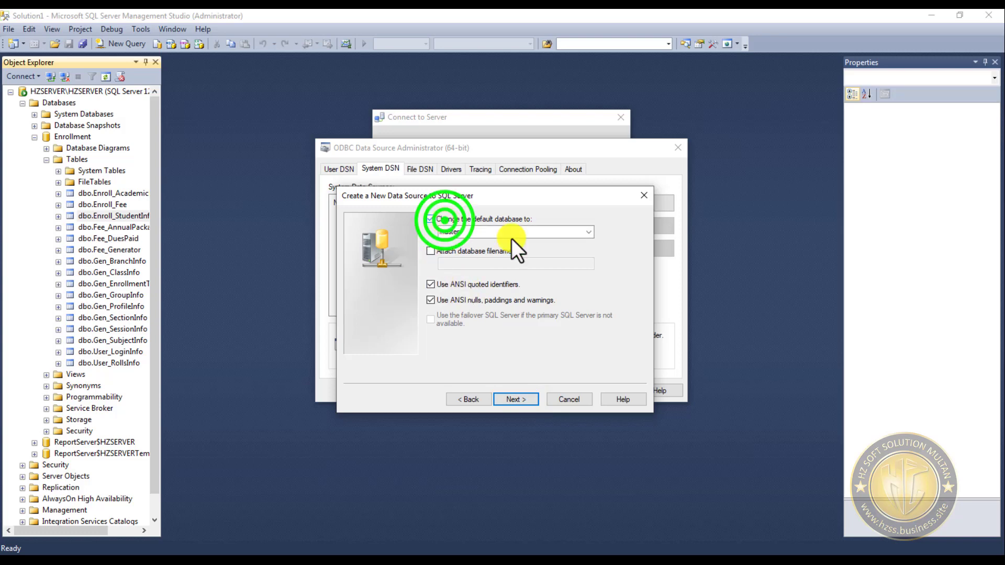
pyautogui.click(585, 231)
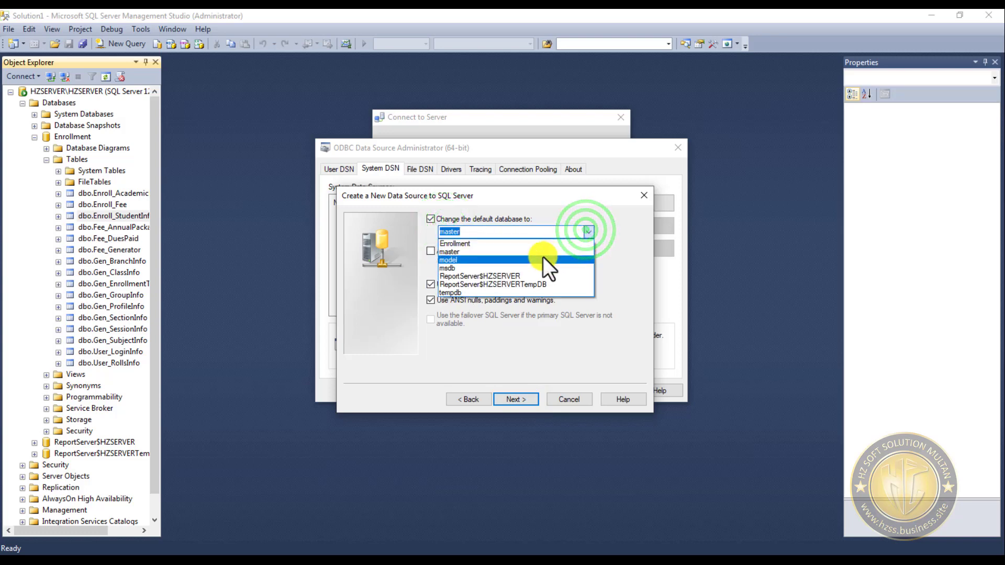
pyautogui.click(473, 244)
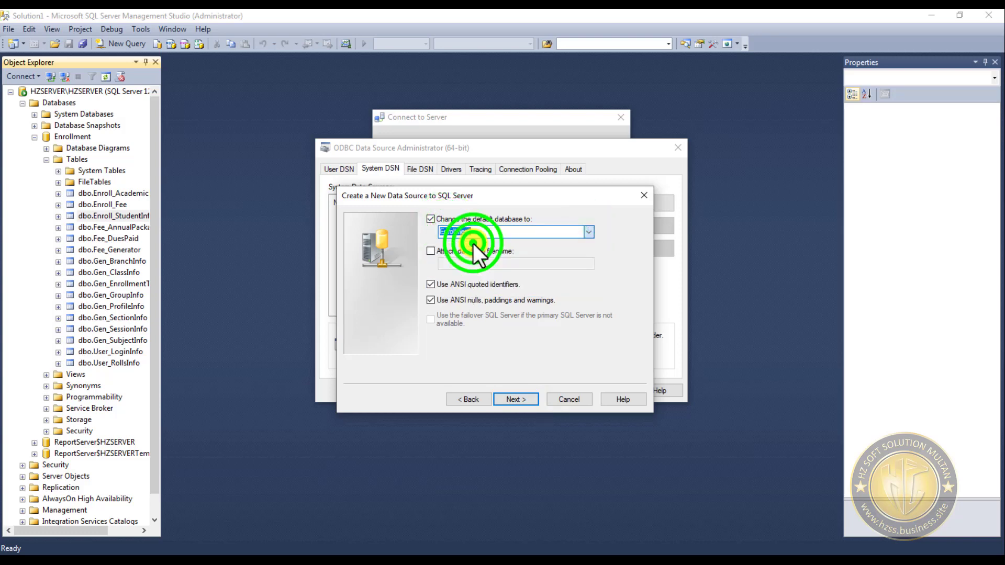
pyautogui.click(530, 400)
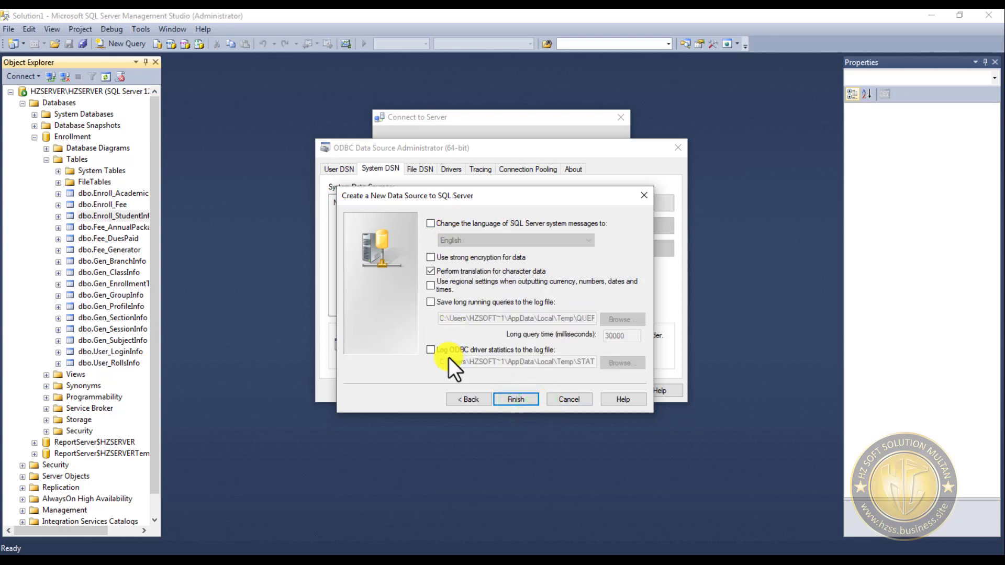
# - Test the Enrollment data source's connection and save it as a System DSN, closing the open ODBC and server connection dialogs
pyautogui.click(531, 400)
pyautogui.click(464, 405)
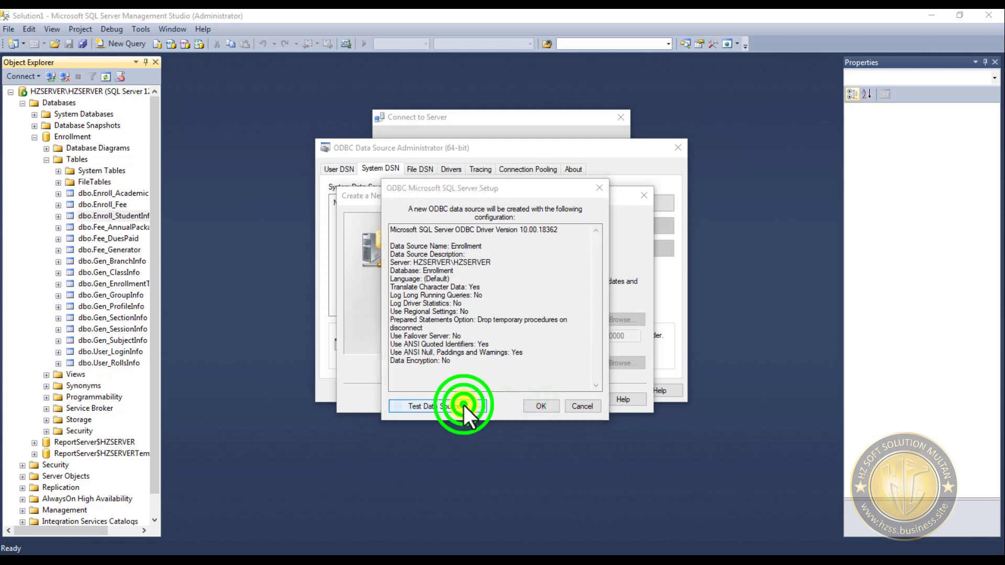
pyautogui.moveTo(403, 297); pyautogui.dragTo(528, 306)
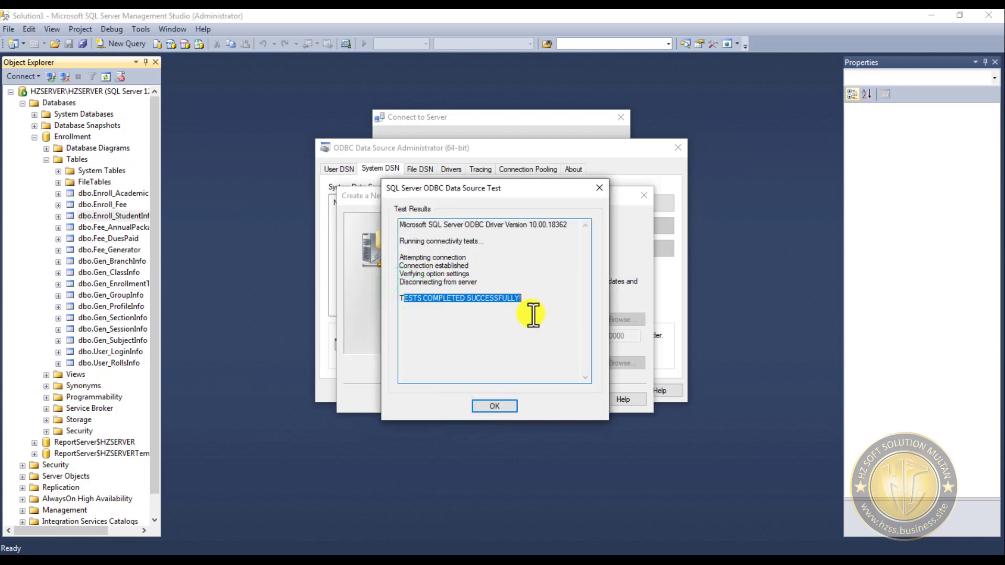
pyautogui.click(495, 407)
pyautogui.click(557, 408)
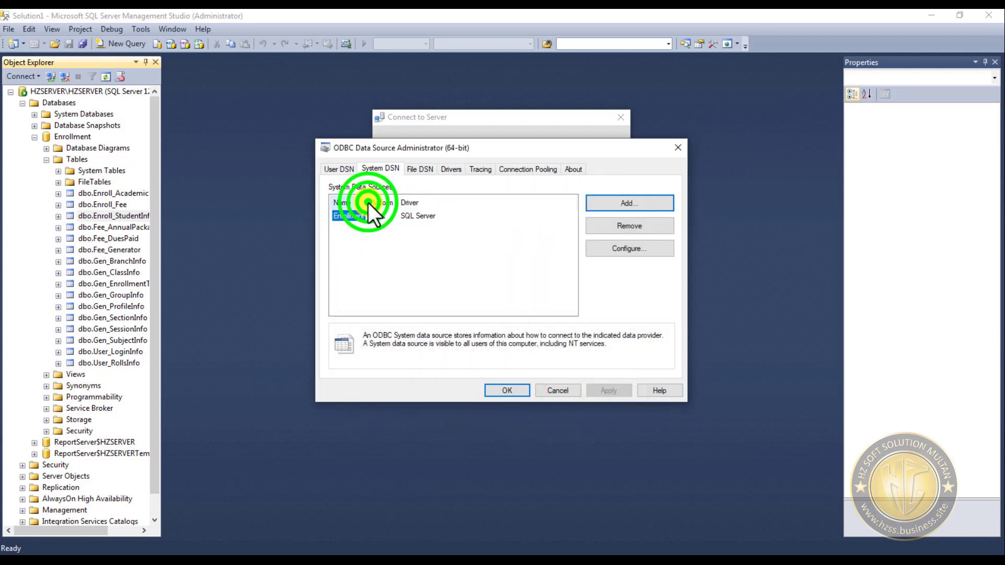
pyautogui.moveTo(369, 203); pyautogui.dragTo(416, 206)
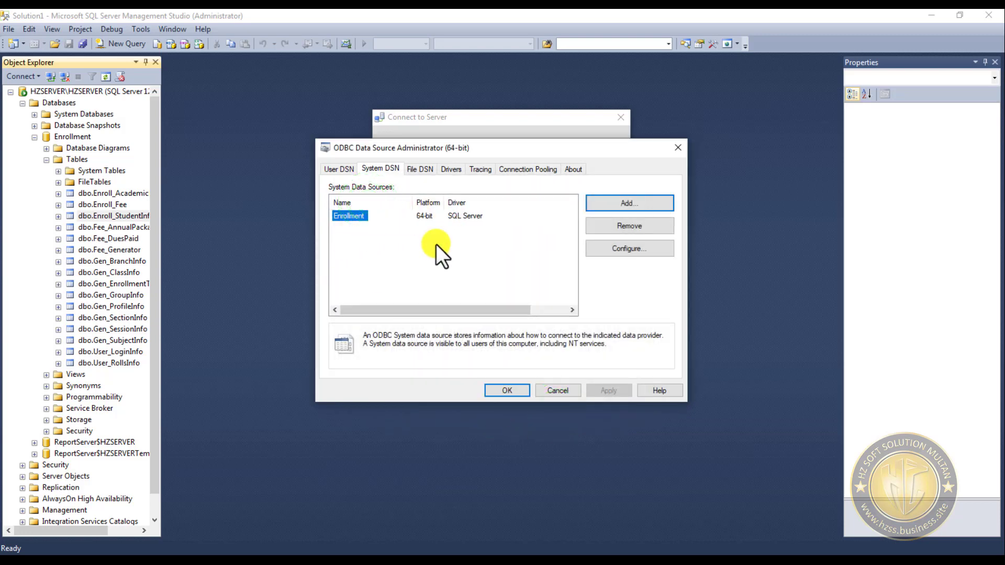
pyautogui.click(511, 391)
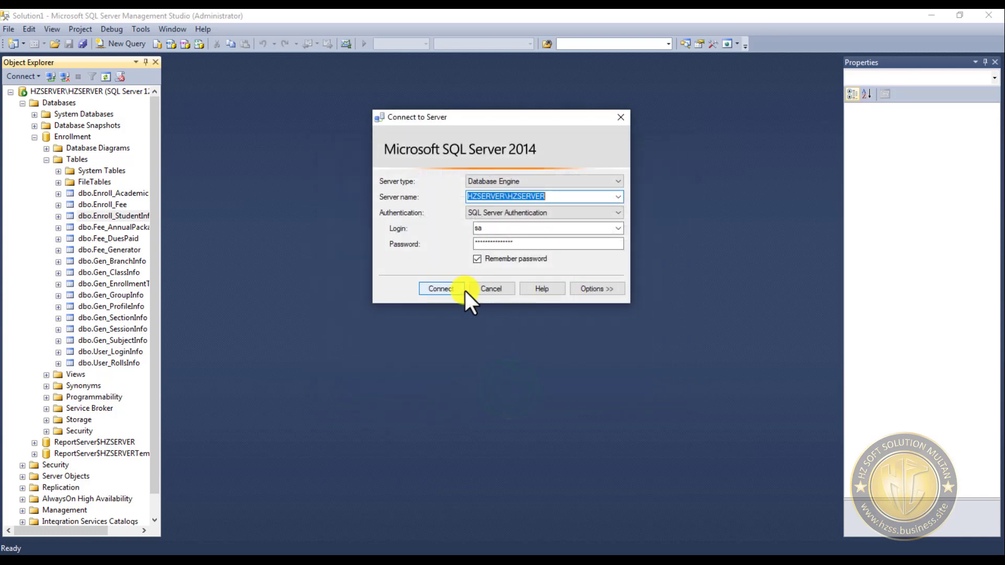
pyautogui.click(492, 289)
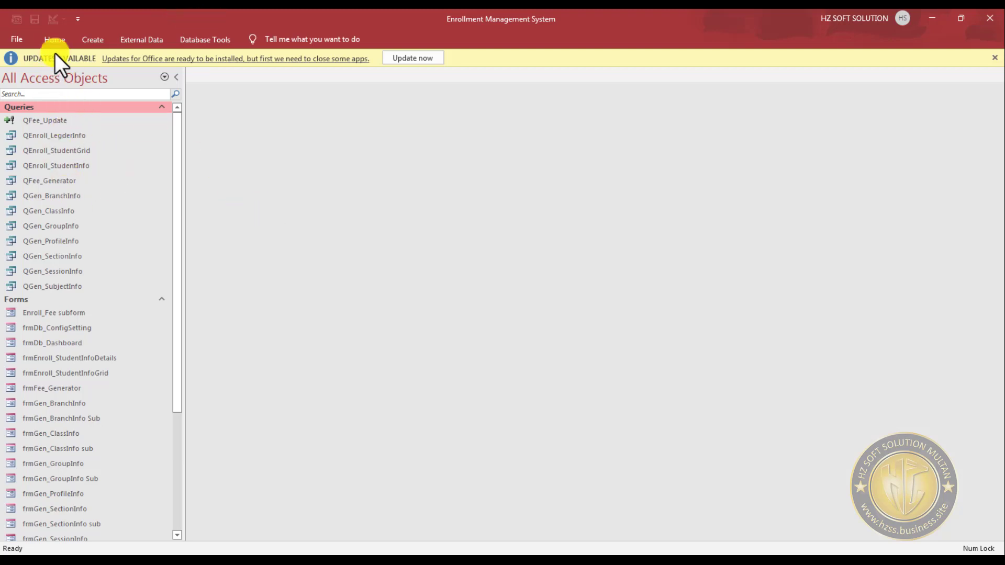
# - In Access, start getting external data from an ODBC database by linking to the data source with linked tables
pyautogui.click(95, 38)
pyautogui.click(151, 38)
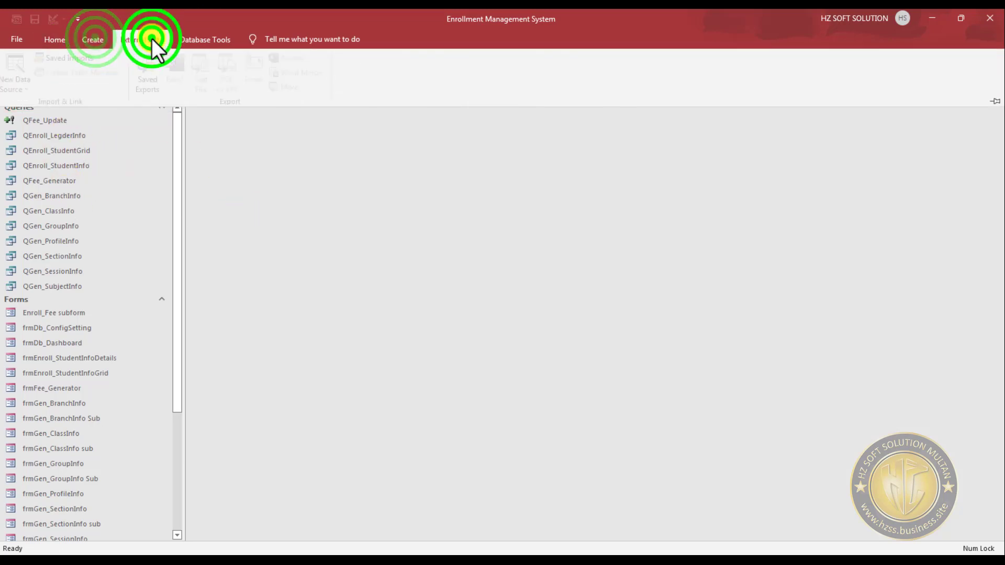
pyautogui.click(17, 87)
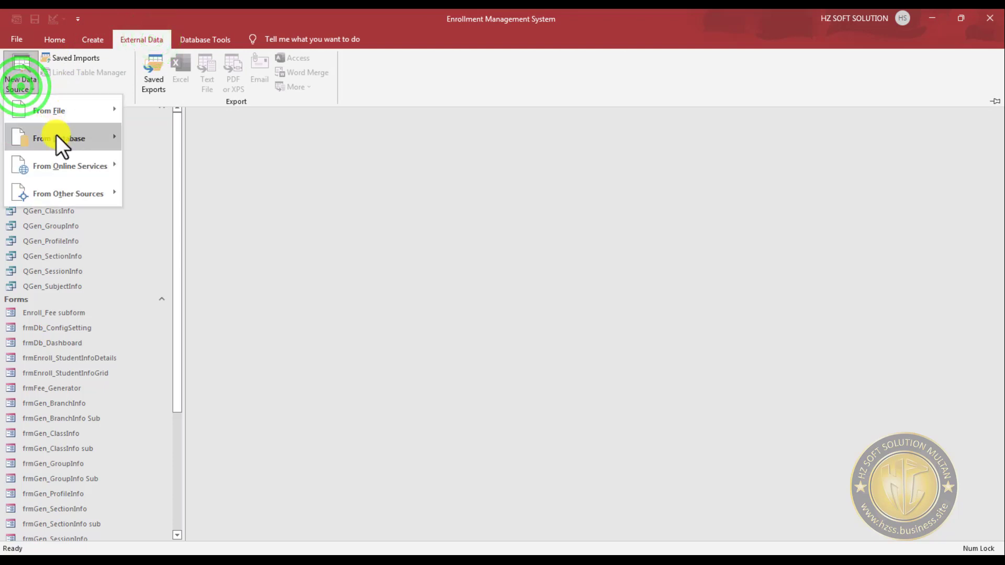
pyautogui.moveTo(59, 140)
pyautogui.moveTo(80, 195)
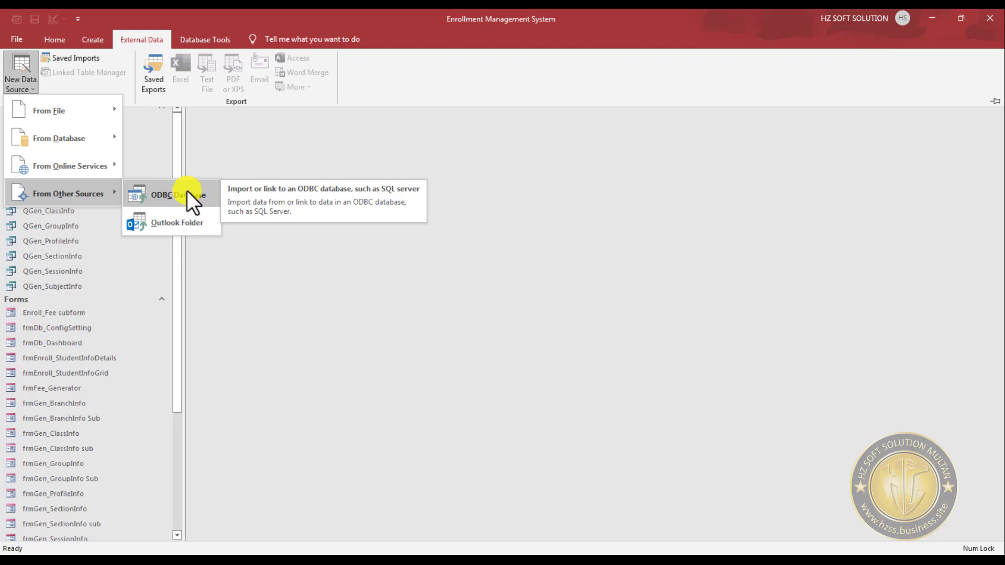
pyautogui.click(187, 194)
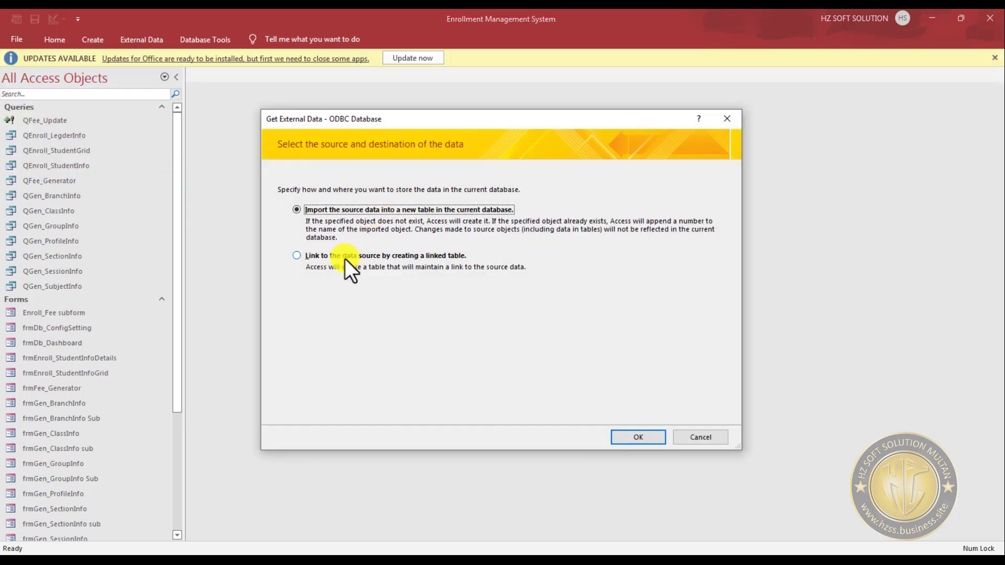
pyautogui.click(344, 259)
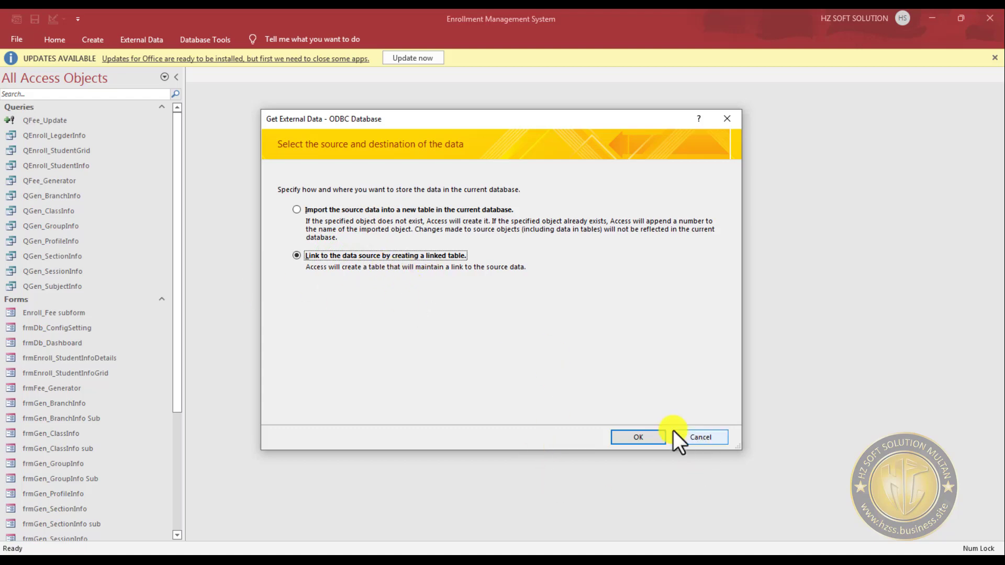
pyautogui.click(638, 439)
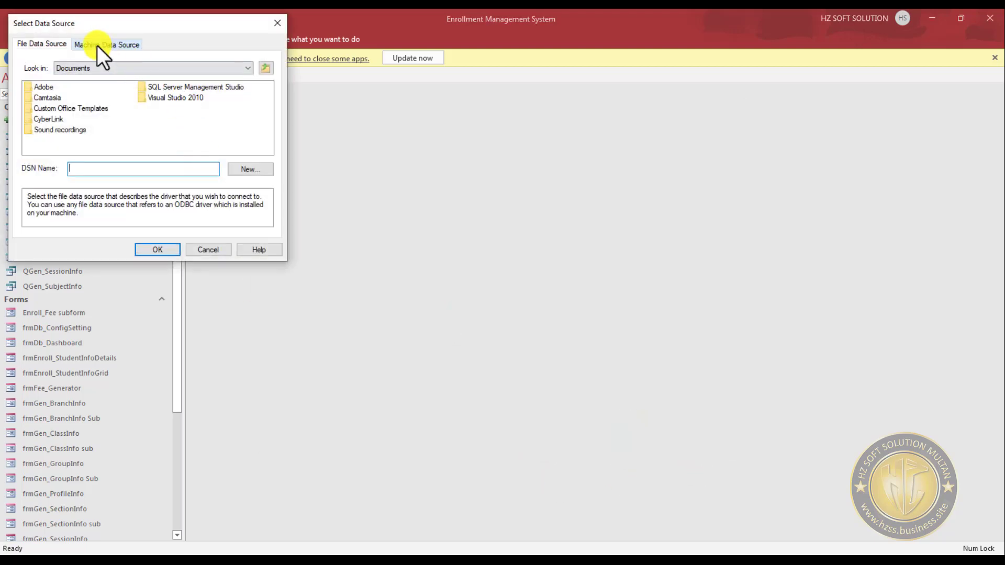
# - Choose the Enrollment machine data source and log in to SQL Server as sa with the account password
pyautogui.click(96, 45)
pyautogui.click(45, 92)
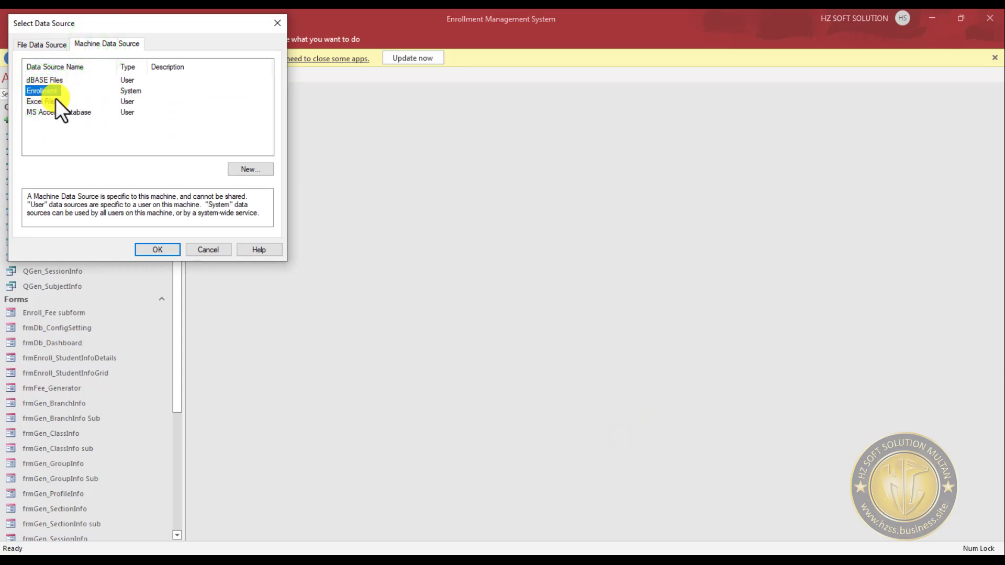
pyautogui.click(158, 250)
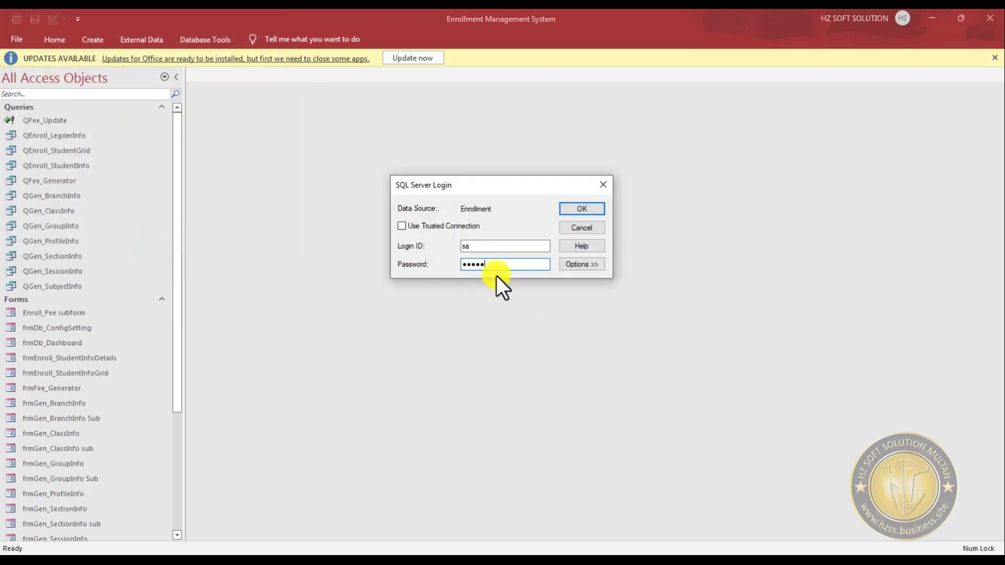
pyautogui.write('●●●●●●●●●●')
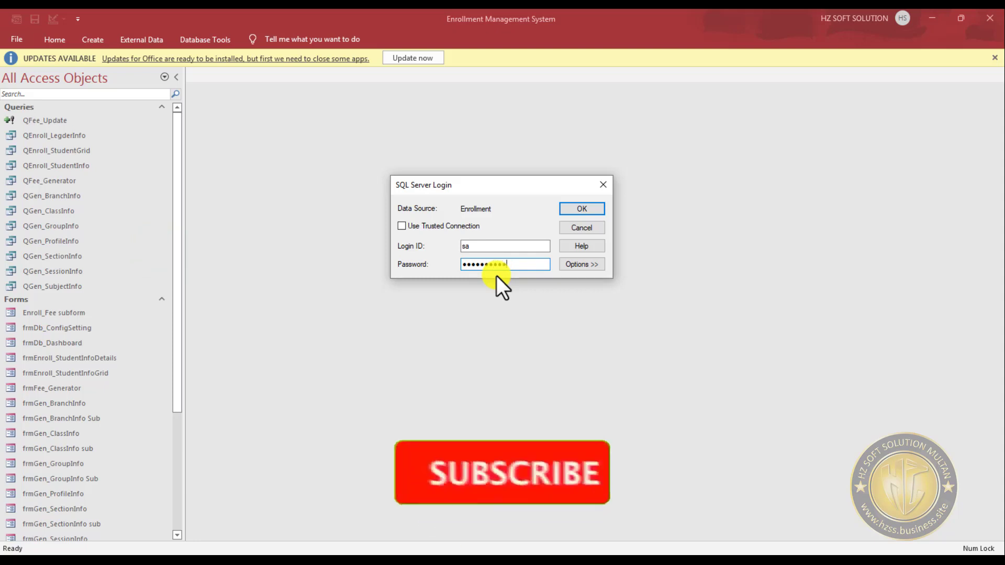
pyautogui.click(585, 208)
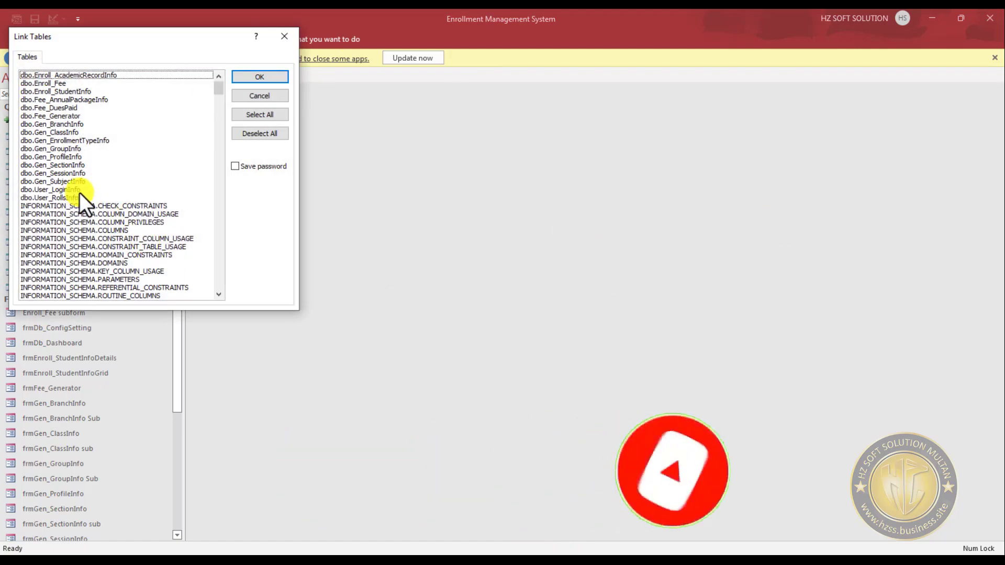
# - Select all dbo tables from dbo.Enroll_AcademicRecordInfo through dbo.User_RollsInfo for linking
pyautogui.click(67, 197)
pyautogui.click(65, 189)
pyautogui.click(64, 181)
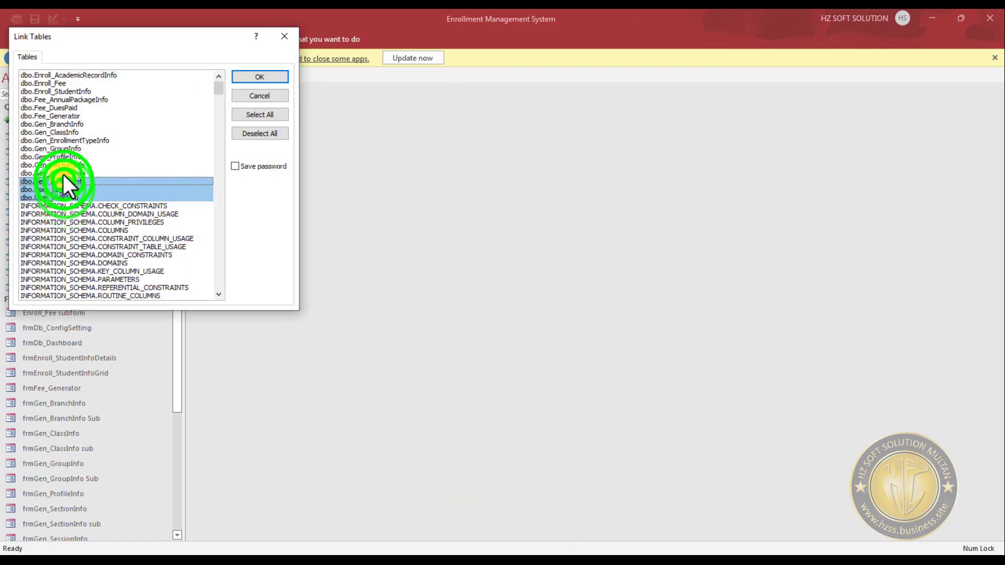
pyautogui.click(63, 173)
pyautogui.click(62, 157)
pyautogui.click(61, 132)
pyautogui.click(62, 148)
pyautogui.click(61, 142)
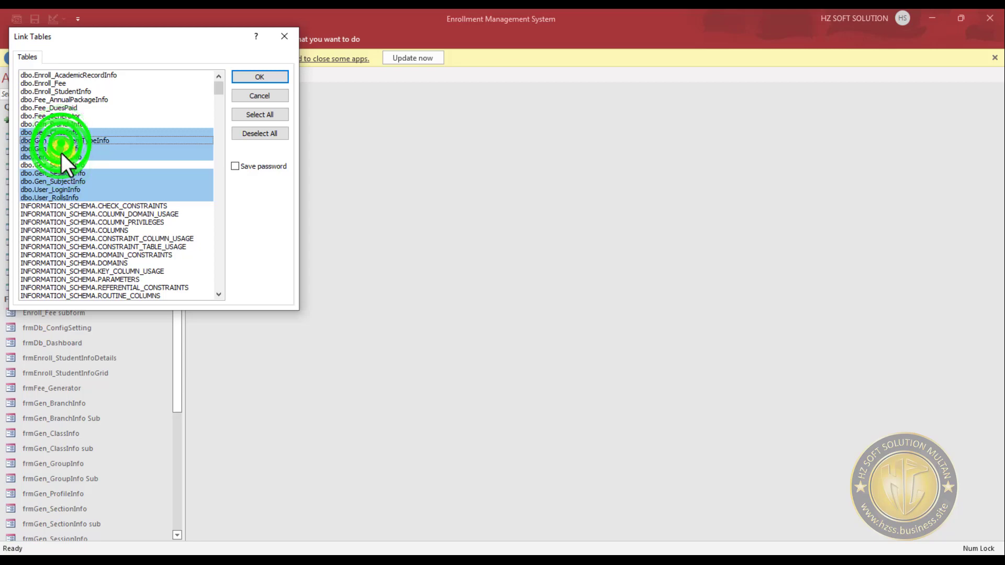
pyautogui.click(62, 165)
pyautogui.click(63, 122)
pyautogui.click(63, 116)
pyautogui.click(62, 108)
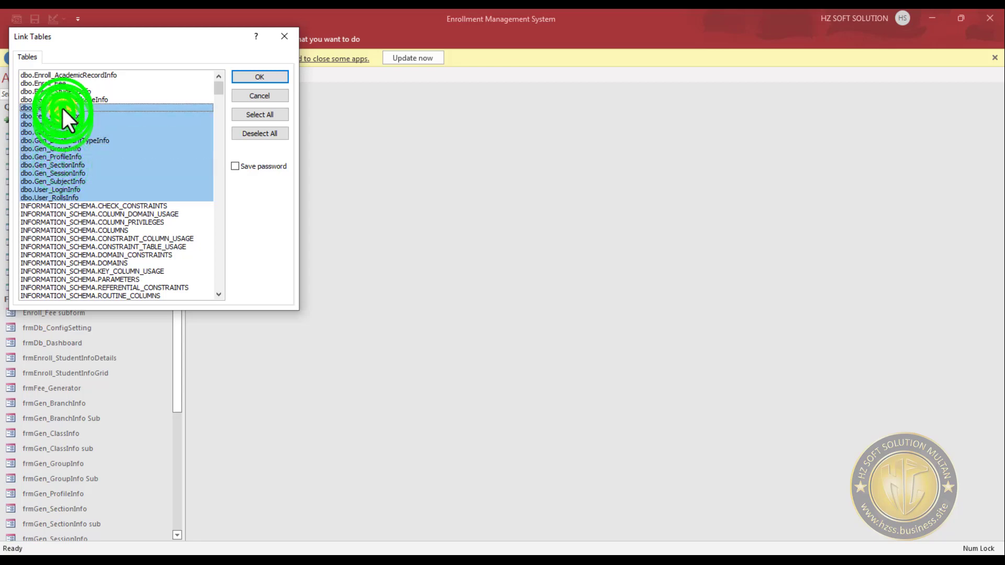
pyautogui.click(60, 100)
pyautogui.click(60, 84)
pyautogui.click(61, 76)
pyautogui.click(64, 90)
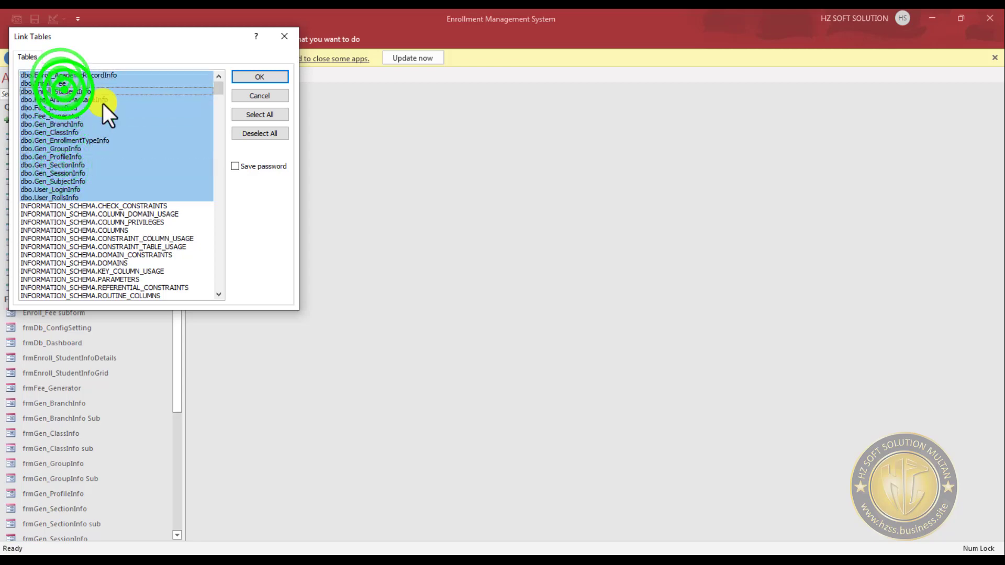
# - Link the selected dbo tables with the password saved, accepting unencrypted password storage for each table
pyautogui.click(256, 166)
pyautogui.click(265, 79)
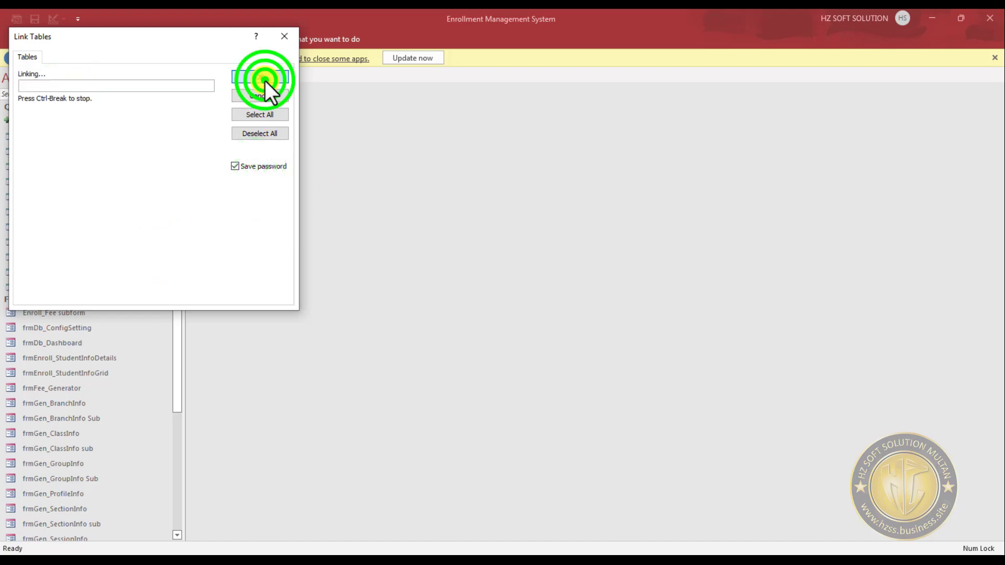
pyautogui.click(440, 327)
pyautogui.click(440, 327)
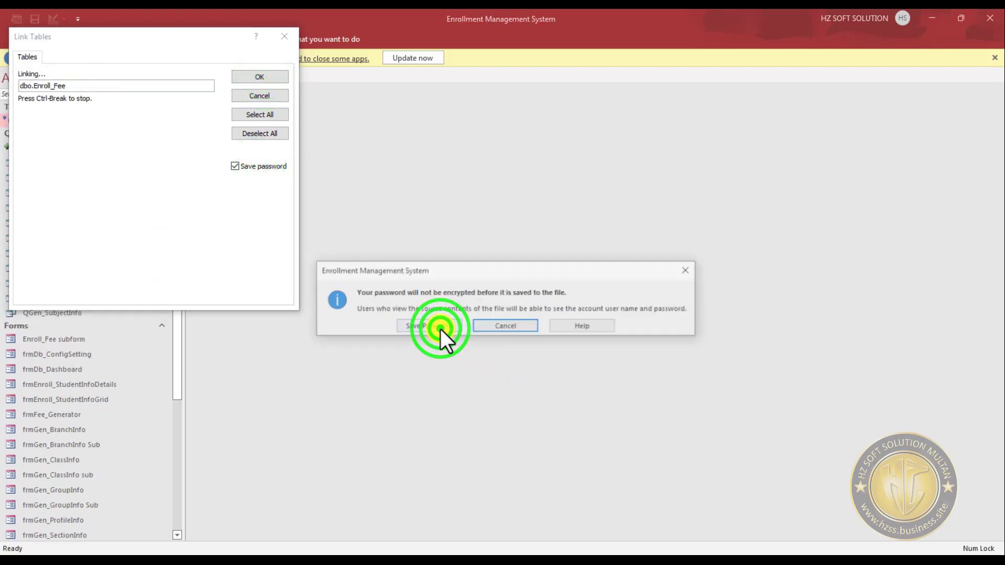
pyautogui.click(441, 327)
pyautogui.click(440, 327)
pyautogui.click(441, 327)
pyautogui.click(441, 327)
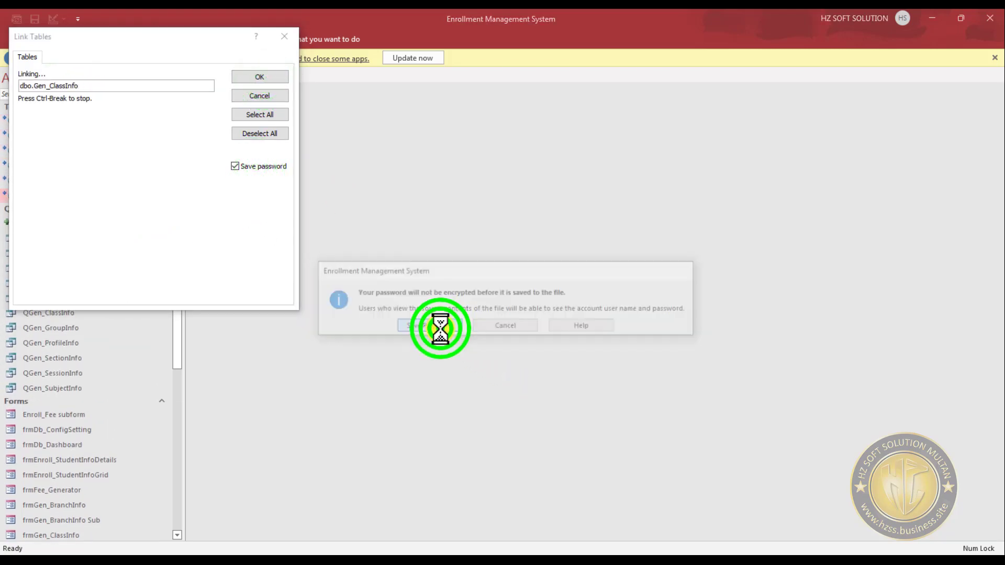
pyautogui.click(440, 327)
pyautogui.click(441, 327)
pyautogui.click(440, 327)
pyautogui.click(441, 329)
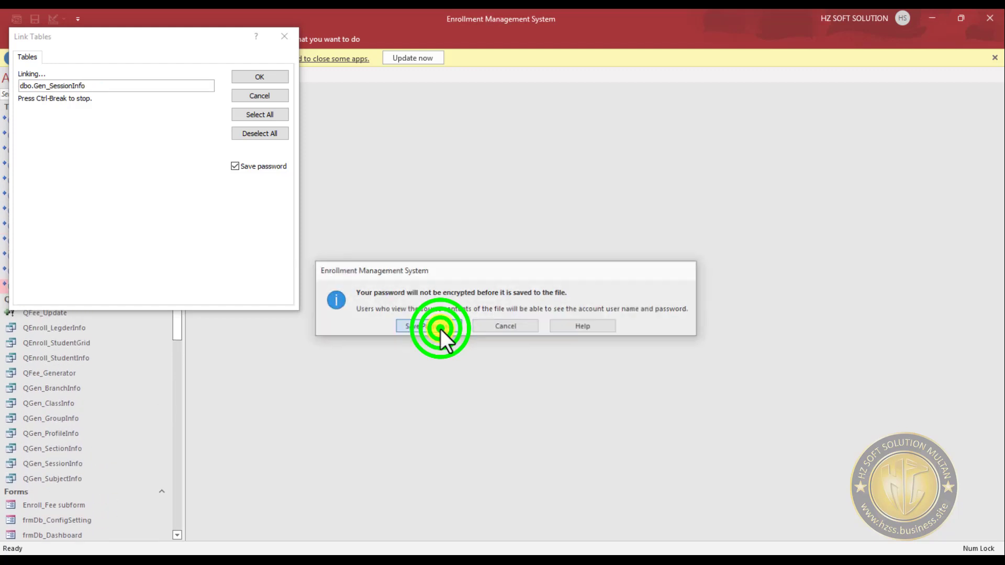
pyautogui.click(441, 329)
pyautogui.click(441, 329)
pyautogui.click(441, 329)
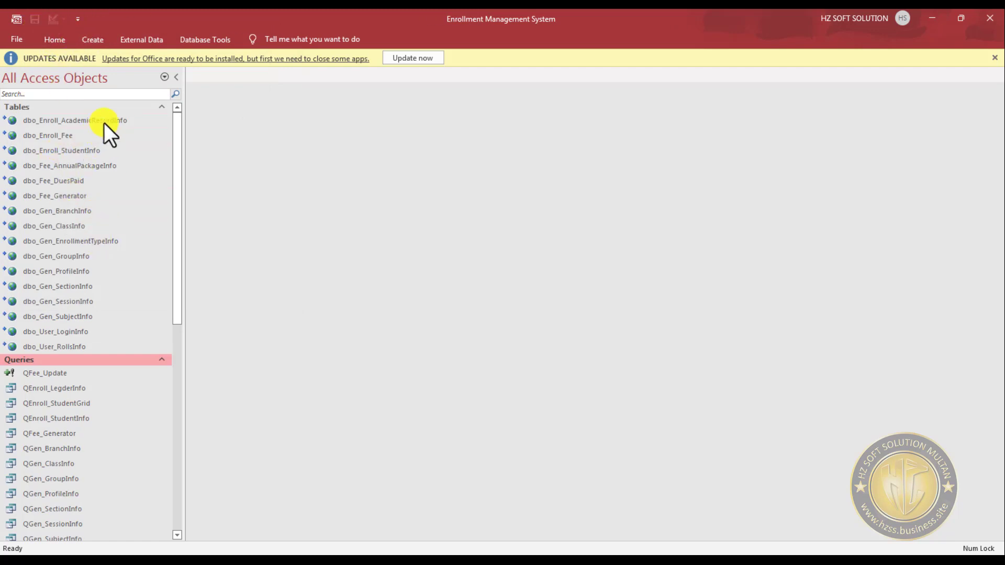
# - Open the linked dbo_Enroll_StudentInfo table to examine its records
pyautogui.doubleClick(80, 150)
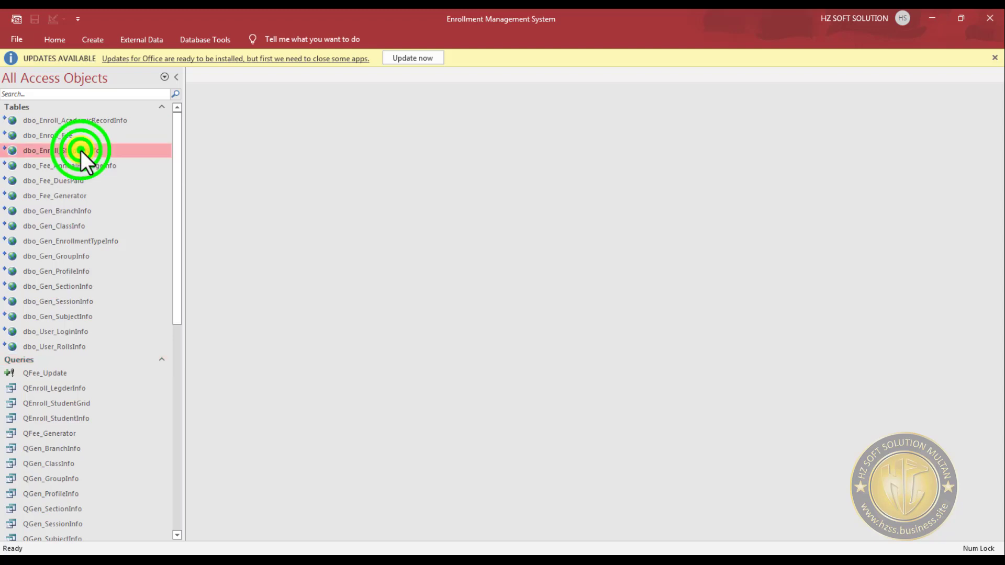
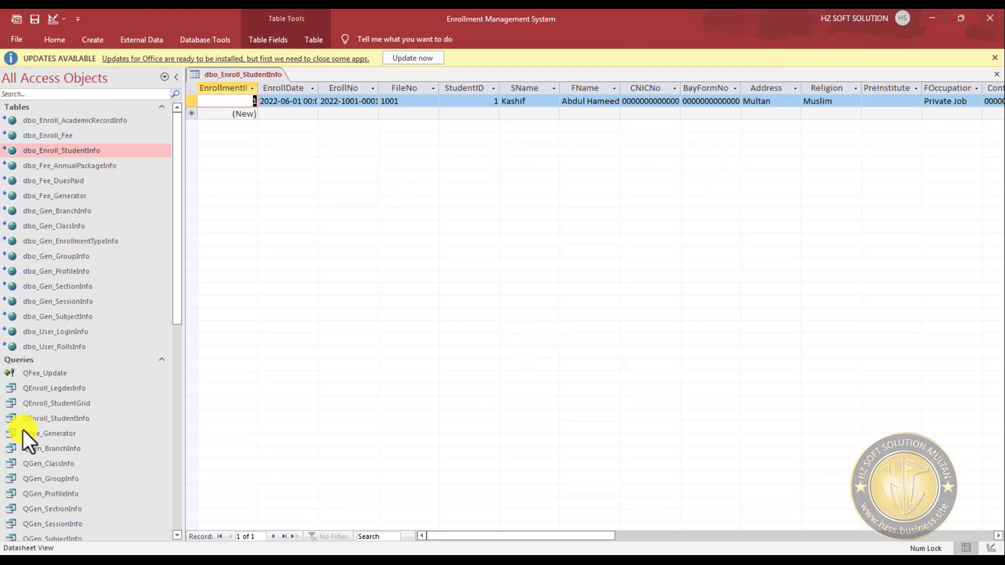
# - Try to open the QEnroll_StudentGrid query, and close the dbo_Enroll_StudentInfo table
pyautogui.scroll(-2, 73, 423)
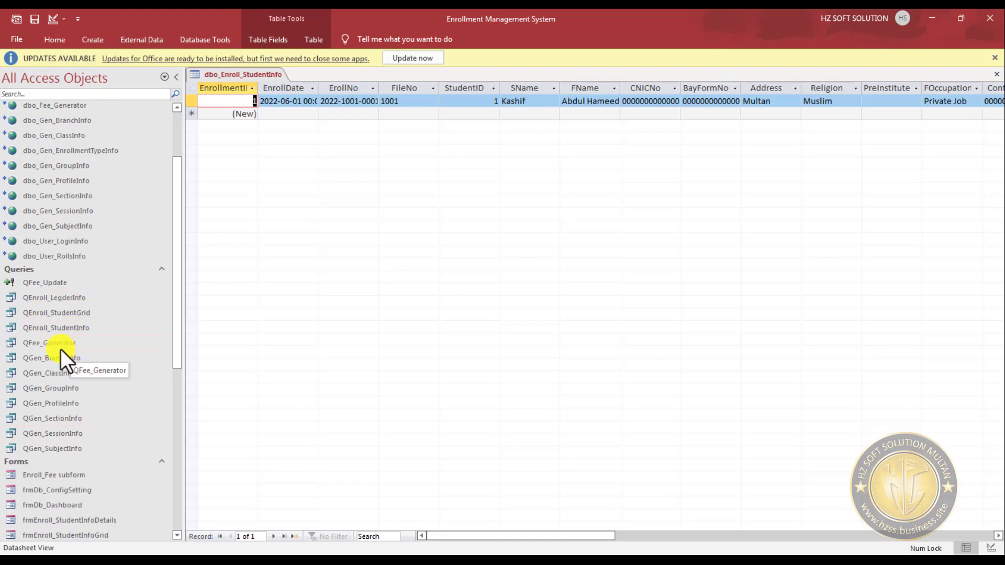
pyautogui.click(62, 314)
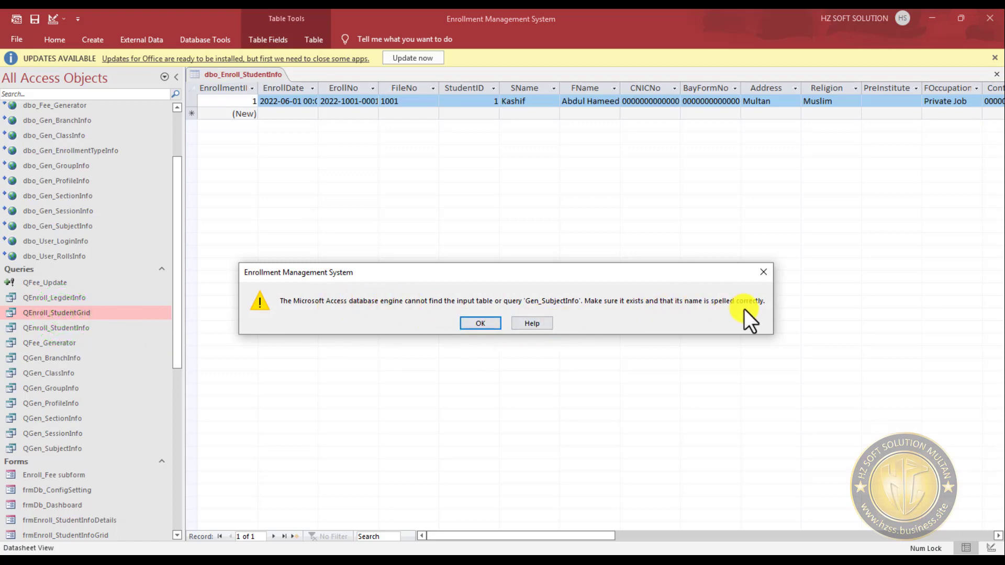
pyautogui.click(479, 323)
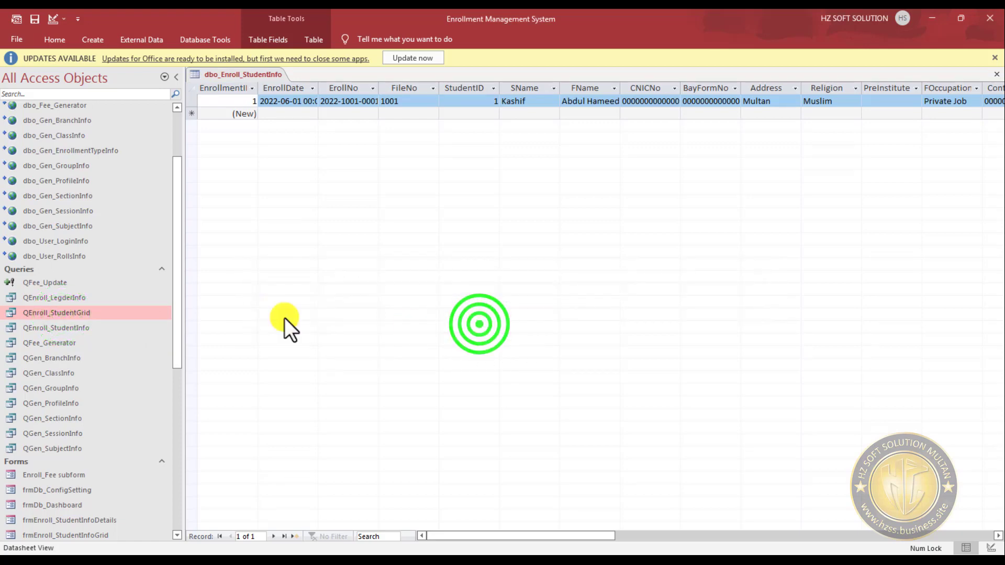
pyautogui.click(996, 74)
# - Rename the linked table dbo_Enroll_AcademicRecordInfo to Enroll_AcademicRecordInfo by removing its dbo_ prefix
pyautogui.scroll(2, 69, 168)
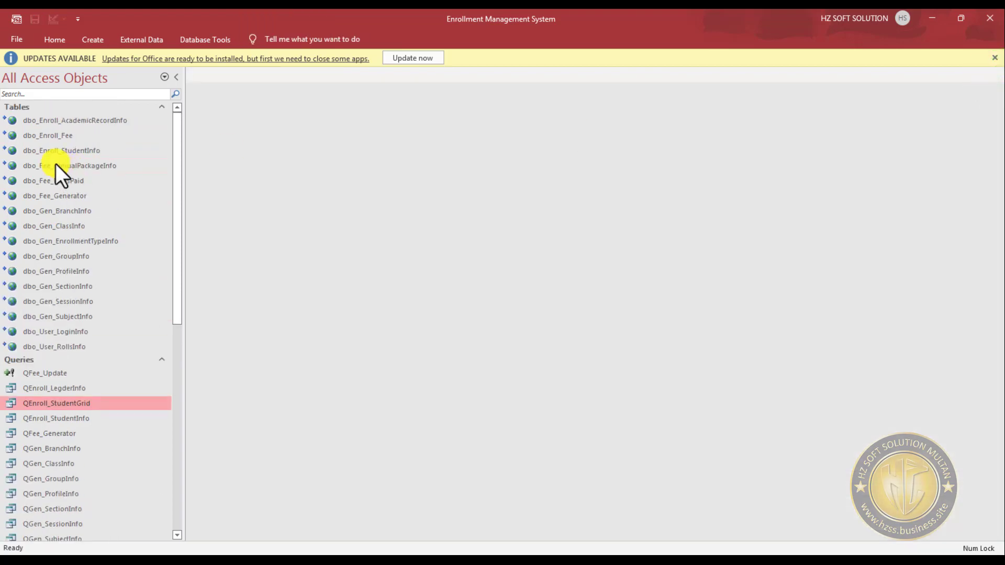
pyautogui.click(32, 118)
pyautogui.press('F2')
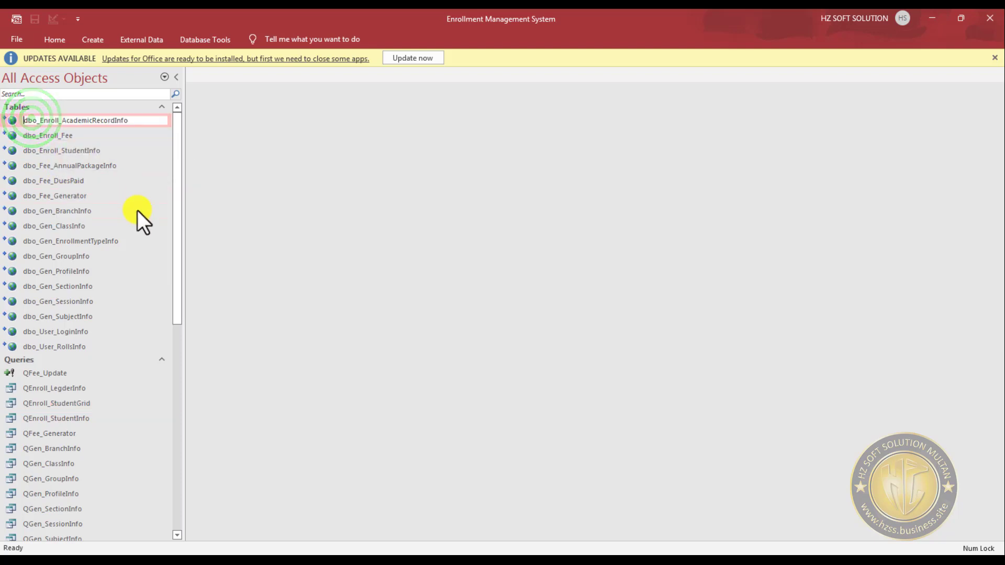
pyautogui.press('Home')
pyautogui.press('Delete')
pyautogui.press('Delete')
pyautogui.press('Delete')
pyautogui.press('Delete')
pyautogui.press('Delete')
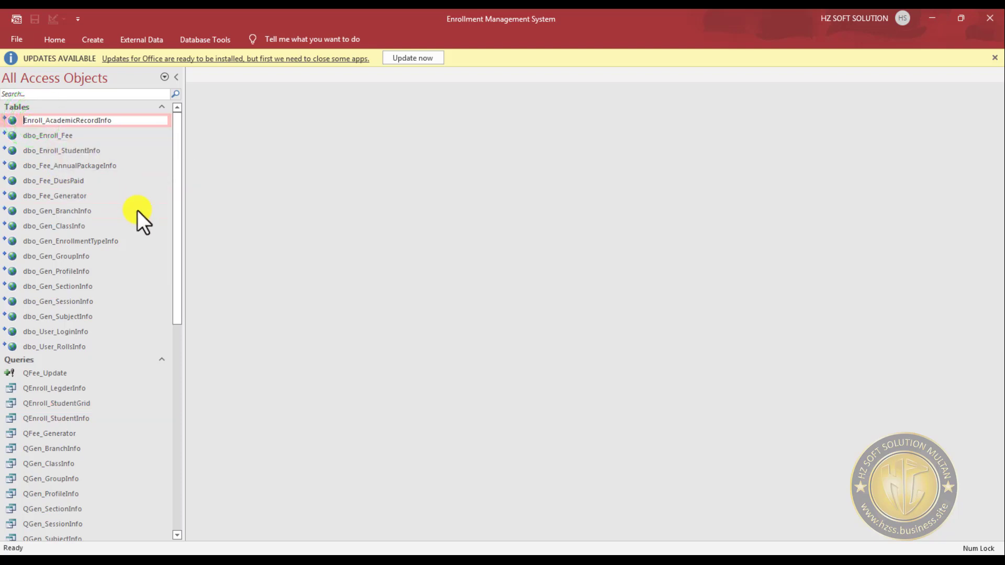
pyautogui.press('Return')
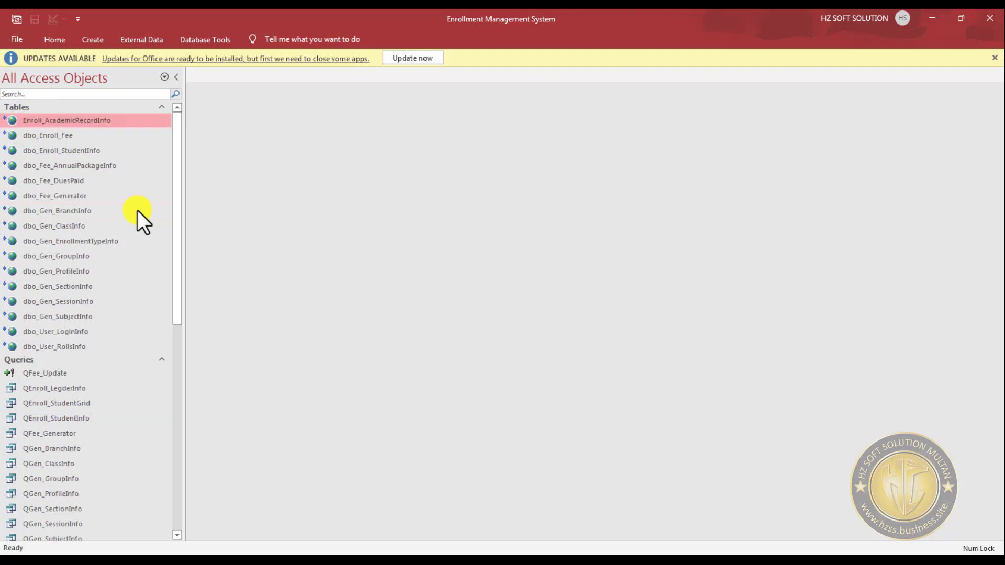
# - Rename the linked table dbo_User_RollsInfo to User_RollsInfo, removing the dbo_ prefix
pyautogui.press('Up')
pyautogui.press('F2')
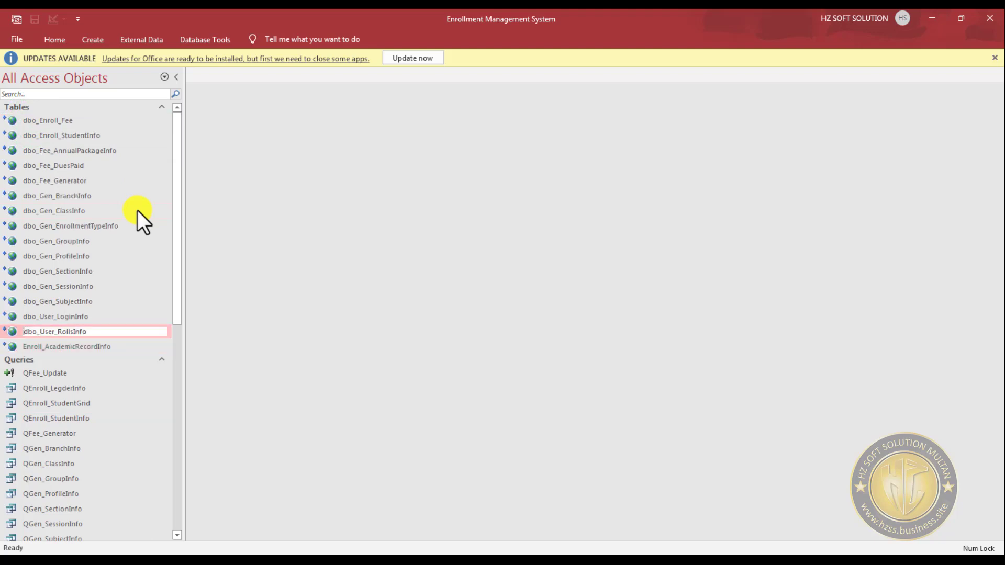
pyautogui.press('Home')
pyautogui.press('Delete')
pyautogui.press('Delete')
pyautogui.press('Delete')
pyautogui.press('Delete')
pyautogui.press('Up')
pyautogui.press('Up')
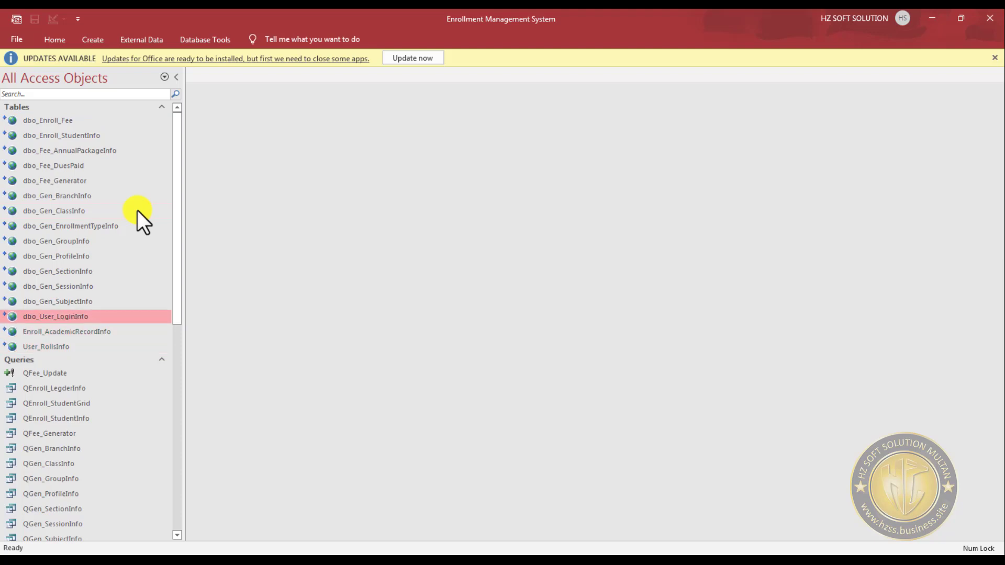
# - Rename the linked table dbo_User_LoginInfo to User_LoginInfo, removing the dbo_ prefix
pyautogui.press('F2')
pyautogui.press('Home')
pyautogui.press('Delete')
pyautogui.press('Delete')
pyautogui.press('Delete')
pyautogui.press('Delete')
pyautogui.press('Return')
# - Rename the linked table dbo_Gen_SubjectInfo to Gen_SubjectInfo, removing the dbo_ prefix
pyautogui.press('Up')
pyautogui.press('Up')
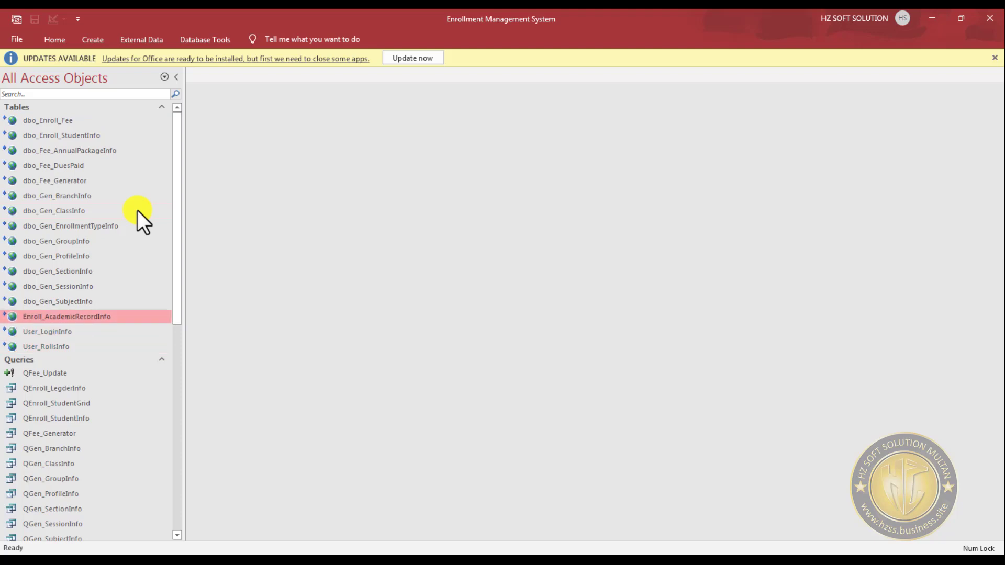
pyautogui.press('F2')
pyautogui.press('Home')
pyautogui.press('Delete')
pyautogui.press('Delete')
pyautogui.press('Delete')
pyautogui.press('Delete')
pyautogui.press('Return')
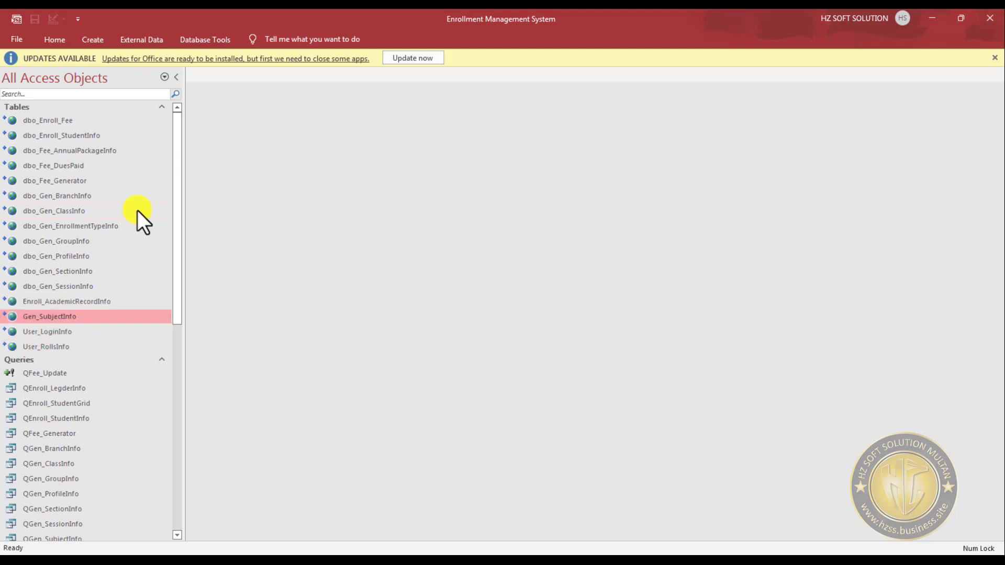
# - Rename the linked table dbo_Gen_SessionInfo to Gen_SessionInfo, removing the dbo_ prefix
pyautogui.press('Up')
pyautogui.press('Up')
pyautogui.press('F2')
pyautogui.press('Home')
pyautogui.press('Delete')
pyautogui.press('Delete')
pyautogui.press('Delete')
# - Rename the linked table dbo_Gen_SectionInfo to Gen_SectionInfo, removing the dbo_ prefix
pyautogui.press('Delete')
pyautogui.press('Return')
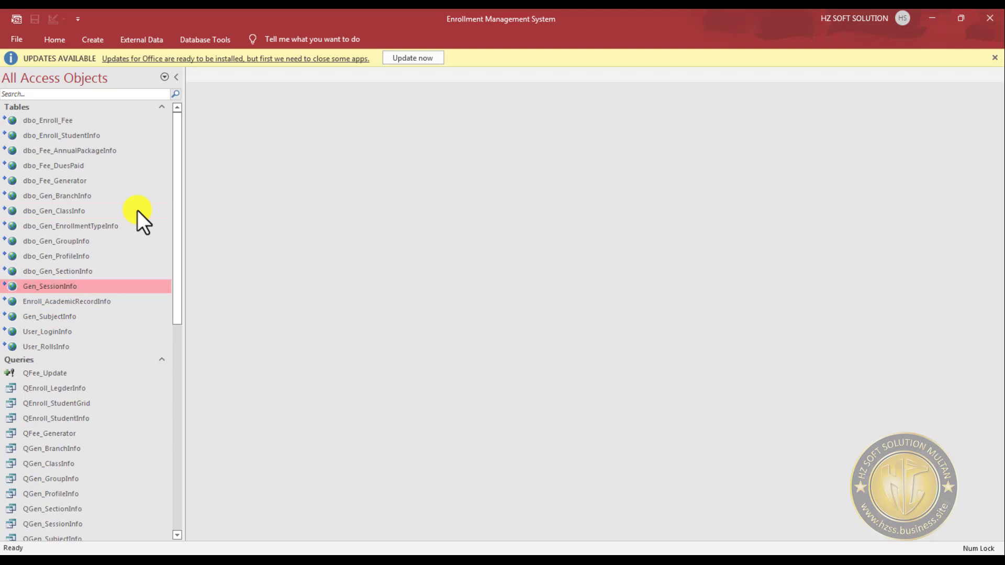
pyautogui.press('Up')
pyautogui.press('Up')
pyautogui.press('F2')
pyautogui.press('Home')
pyautogui.press('Delete')
pyautogui.press('Delete')
pyautogui.press('Delete')
pyautogui.press('Return')
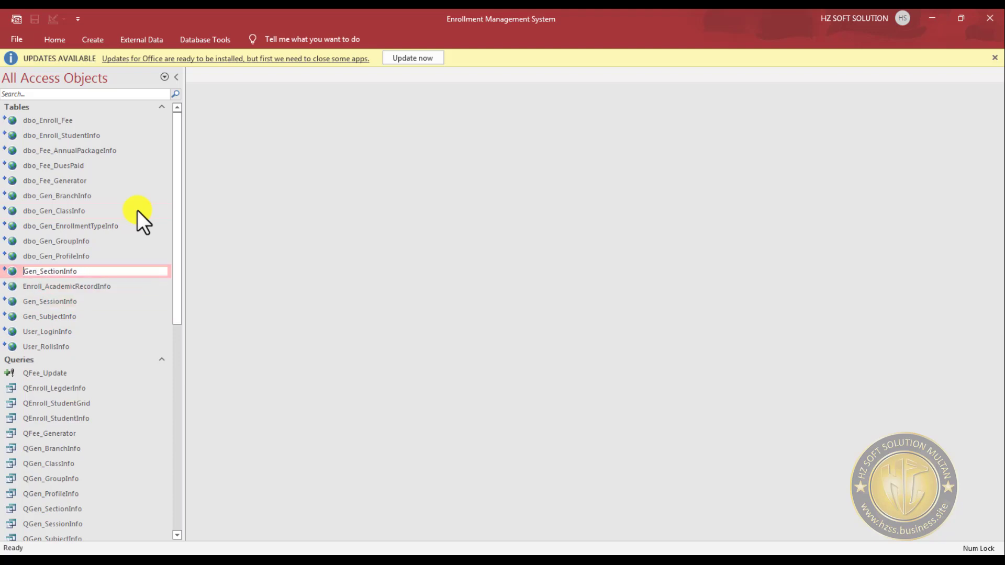
# - Rename the linked table dbo_Gen_ProfileInfo to Gen_ProfileInfo, removing the dbo_ prefix
pyautogui.press('Up')
pyautogui.press('Up')
pyautogui.press('Up')
pyautogui.press('Down')
pyautogui.press('F2')
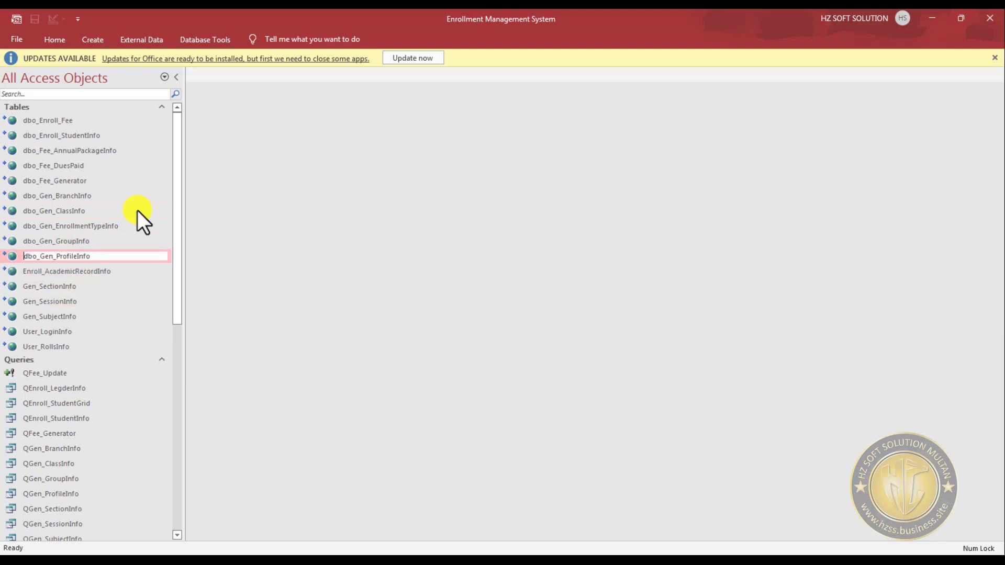
pyautogui.press('Home')
pyautogui.press('Delete')
pyautogui.press('Delete')
pyautogui.press('Delete')
pyautogui.press('Delete')
pyautogui.press('Return')
# - Rename the linked table dbo_Gen_GroupInfo to Gen_GroupInfo, removing the dbo_ prefix
pyautogui.press('Up')
pyautogui.press('Up')
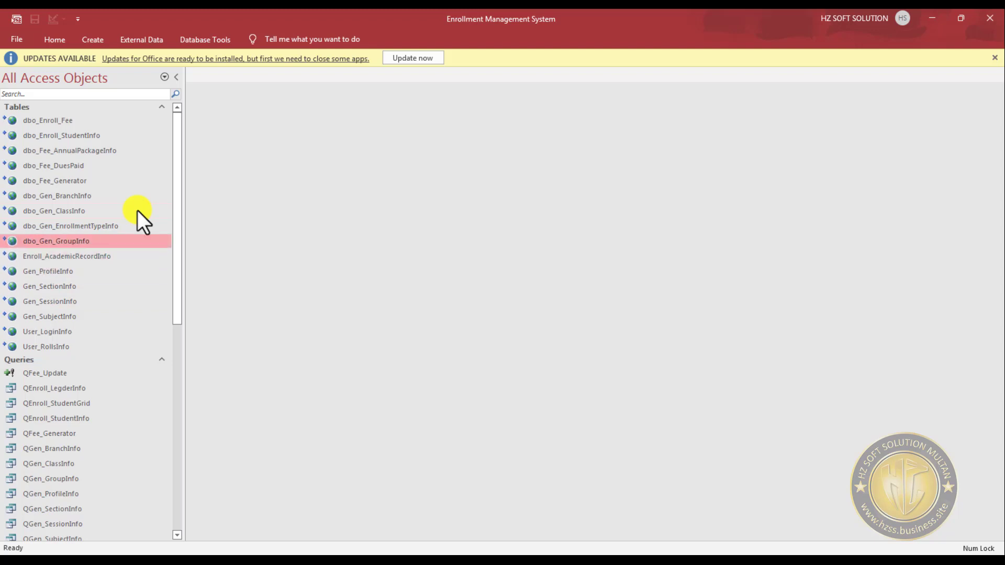
pyautogui.press('F2')
pyautogui.press('Home')
pyautogui.press('Delete')
pyautogui.press('Delete')
pyautogui.press('Delete')
pyautogui.press('Delete')
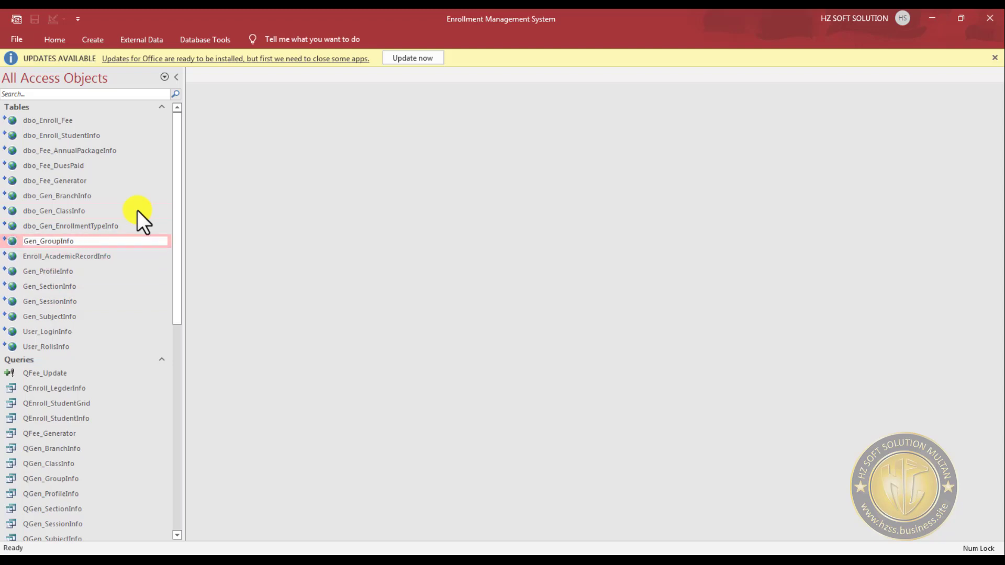
pyautogui.press('Return')
# - Rename the linked table dbo_Gen_EnrollmentTypeInfo to Gen_EnrollmentTypeInfo, removing the dbo_ prefix
pyautogui.press('Up')
pyautogui.press('F2')
pyautogui.press('Home')
pyautogui.press('Delete')
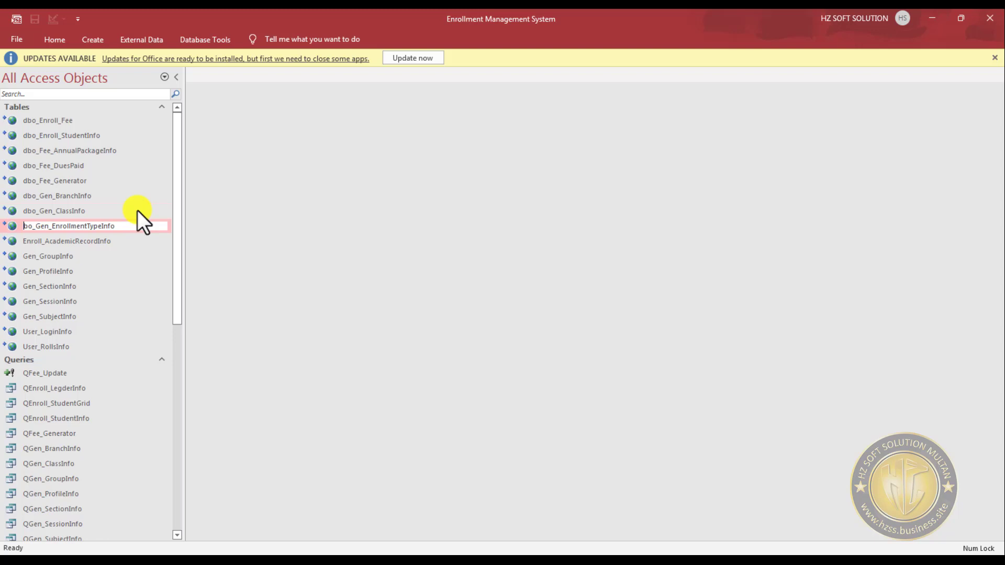
pyautogui.press('Delete')
pyautogui.press('Delete')
pyautogui.press('Delete')
pyautogui.press('Return')
# - Rename the linked table dbo_Gen_ClassInfo to Gen_ClassInfo, removing the dbo_ prefix
pyautogui.press('Up')
pyautogui.press('F2')
pyautogui.press('Home')
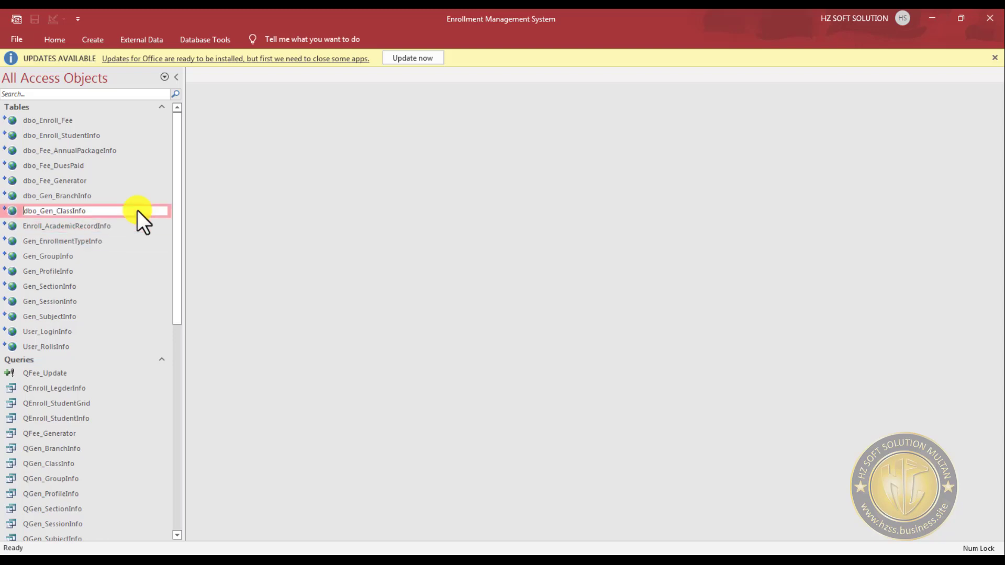
pyautogui.press('Delete')
pyautogui.press('Delete')
pyautogui.press('Delete')
pyautogui.press('Delete')
pyautogui.press('Return')
# - Rename the linked table dbo_Gen_BranchInfo to Gen_BranchInfo, removing the dbo_ prefix
pyautogui.press('Up')
# - Rename the linked table dbo_Fee_Generator to Fee_Generator, removing the dbo_ prefix
pyautogui.press('Up')
pyautogui.press('F2')
pyautogui.press('Home')
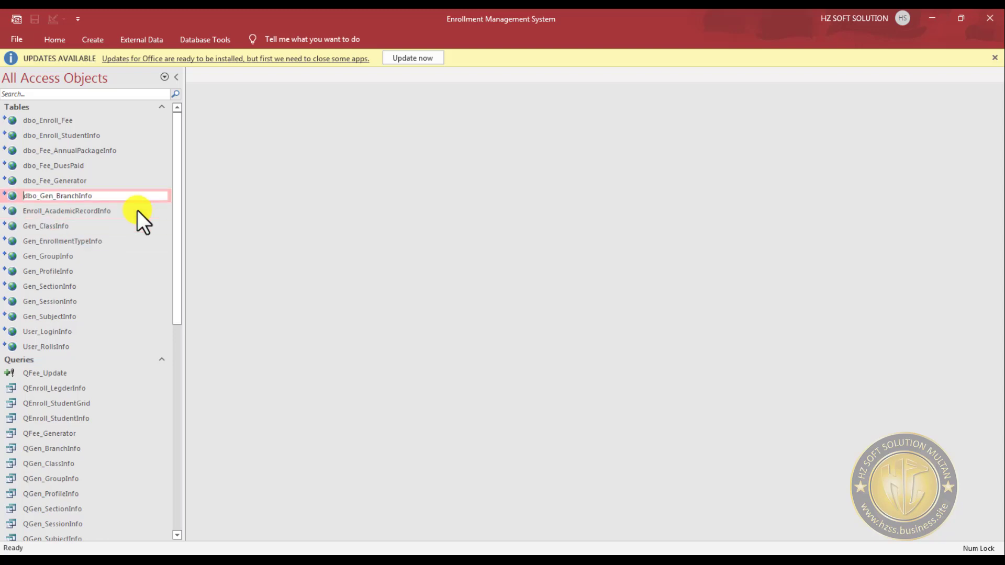
pyautogui.press('Delete')
pyautogui.press('Delete')
pyautogui.press('Delete')
pyautogui.press('Delete')
pyautogui.press('Return')
pyautogui.press('Up')
pyautogui.press('Up')
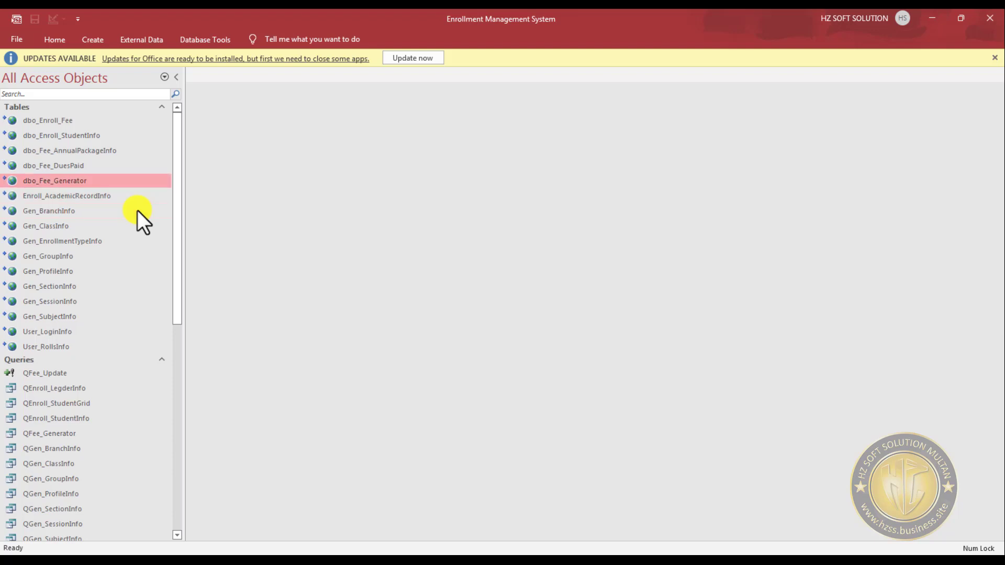
pyautogui.press('F2')
pyautogui.press('Home')
pyautogui.press('Delete')
pyautogui.press('Delete')
pyautogui.press('Delete')
pyautogui.press('Delete')
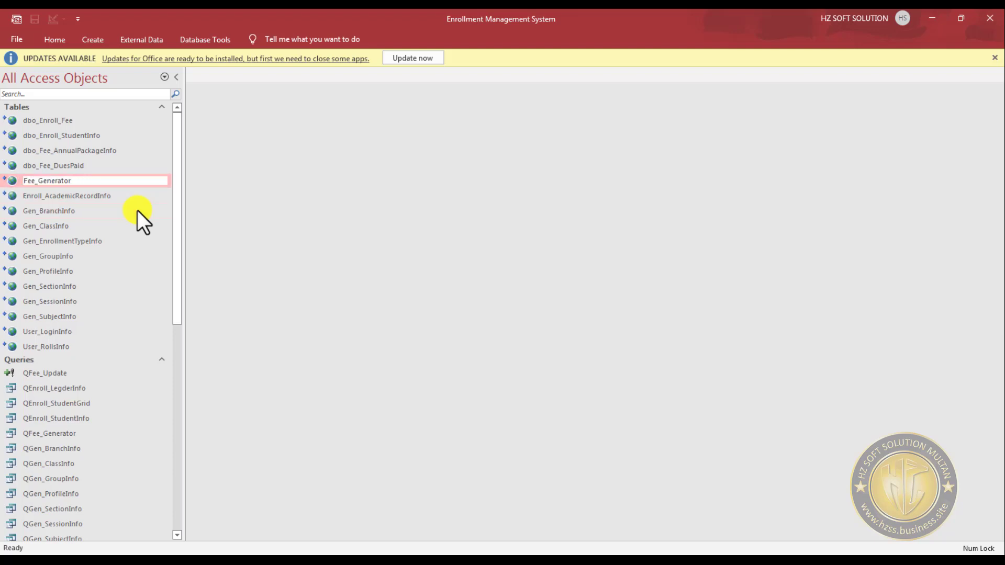
pyautogui.press('Return')
# - Rename the linked table dbo_Fee_DuesPaid to Fee_DuesPaid, removing the dbo_ prefix
pyautogui.press('Up')
pyautogui.press('Up')
pyautogui.press('F2')
pyautogui.press('Home')
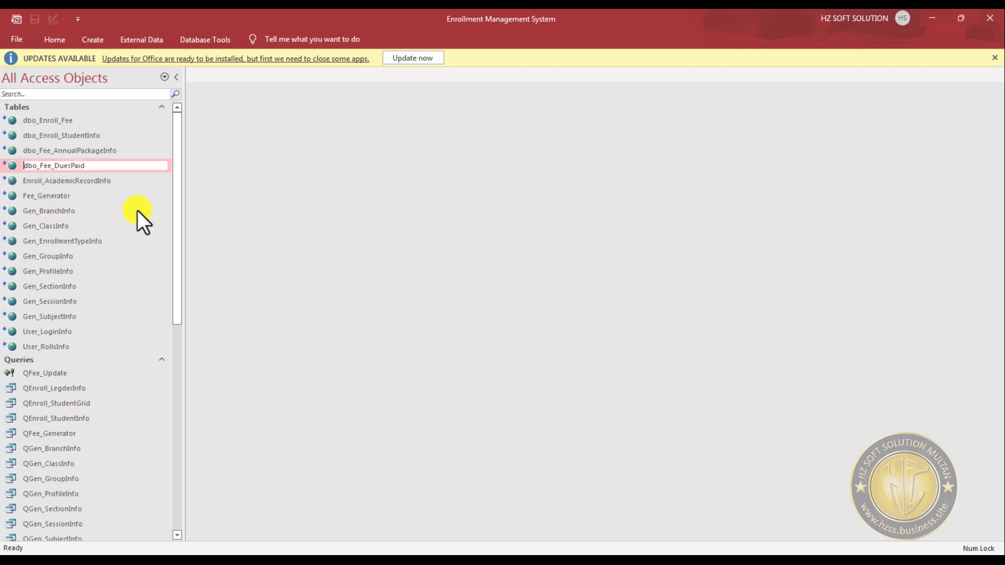
pyautogui.press('Delete')
pyautogui.press('Delete')
pyautogui.press('Delete')
pyautogui.press('Delete')
pyautogui.press('Return')
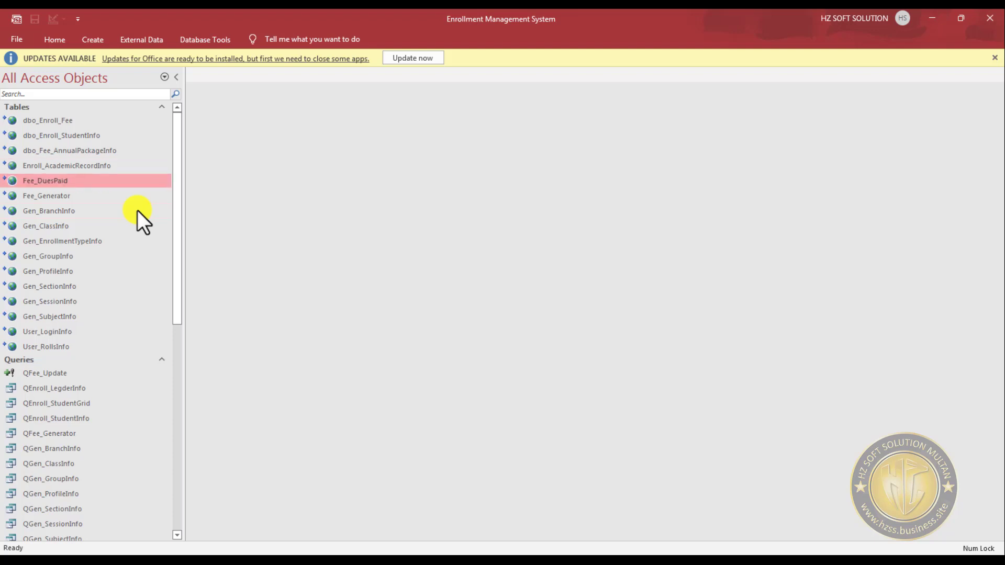
pyautogui.press('Up')
pyautogui.press('F2')
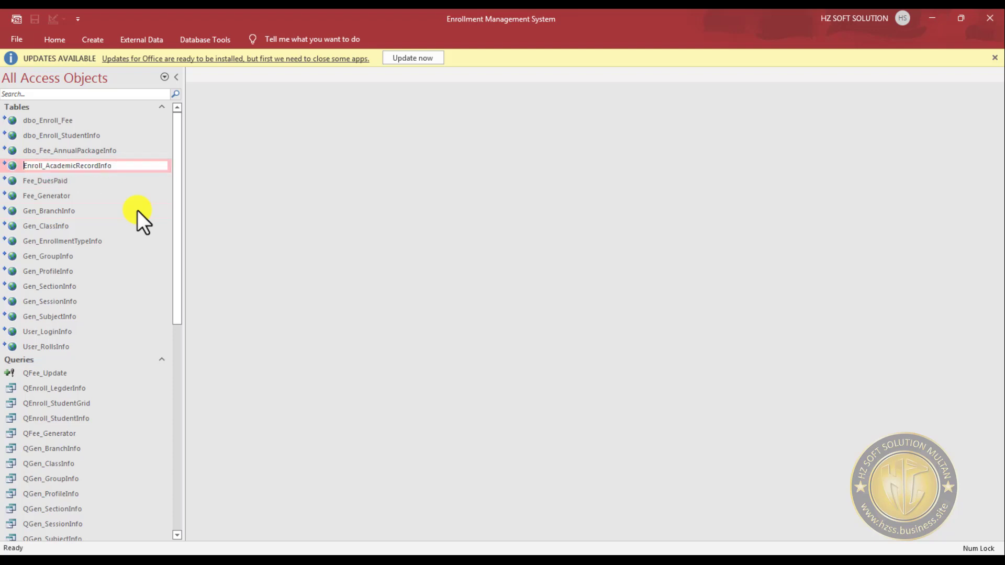
pyautogui.press('Home')
pyautogui.press('Delete')
pyautogui.write('e')
pyautogui.press('BackSpace')
pyautogui.write('E')
pyautogui.press('Return')
# - Rename the linked table dbo_Fee_AnnualPackageInfo to Fee_AnnualPackageInfo, removing the dbo_ prefix
pyautogui.press('Up')
pyautogui.press('F2')
pyautogui.press('Home')
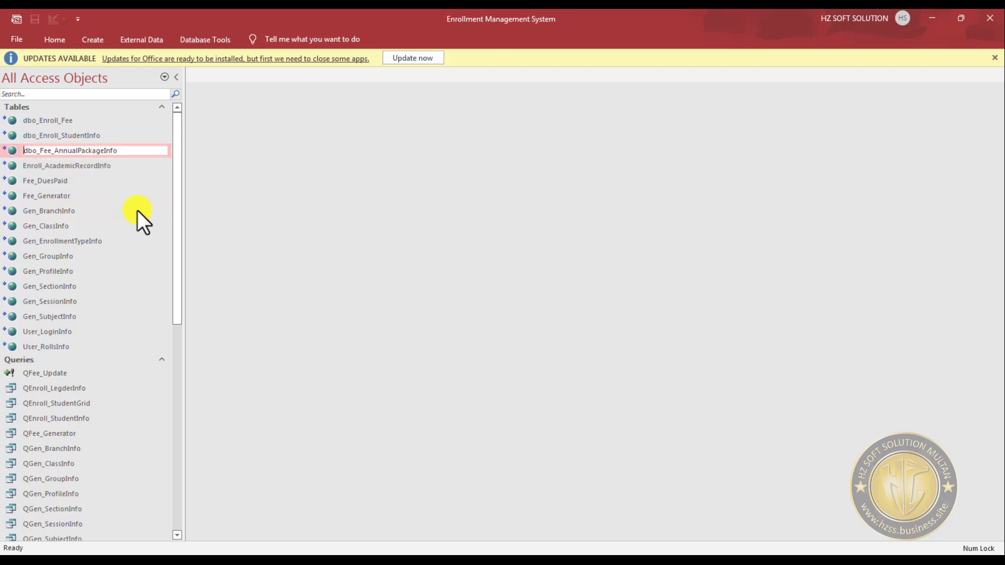
pyautogui.press('Delete')
pyautogui.press('Delete')
pyautogui.press('Delete')
pyautogui.press('Delete')
pyautogui.press('Return')
# - Rename the linked table dbo_Enroll_StudentInfo to Enroll_StudentInfo, removing the dbo_ prefix
pyautogui.press('Up')
pyautogui.press('Up')
pyautogui.press('F2')
pyautogui.press('Home')
pyautogui.press('Delete')
pyautogui.press('Delete')
pyautogui.press('Delete')
pyautogui.press('Delete')
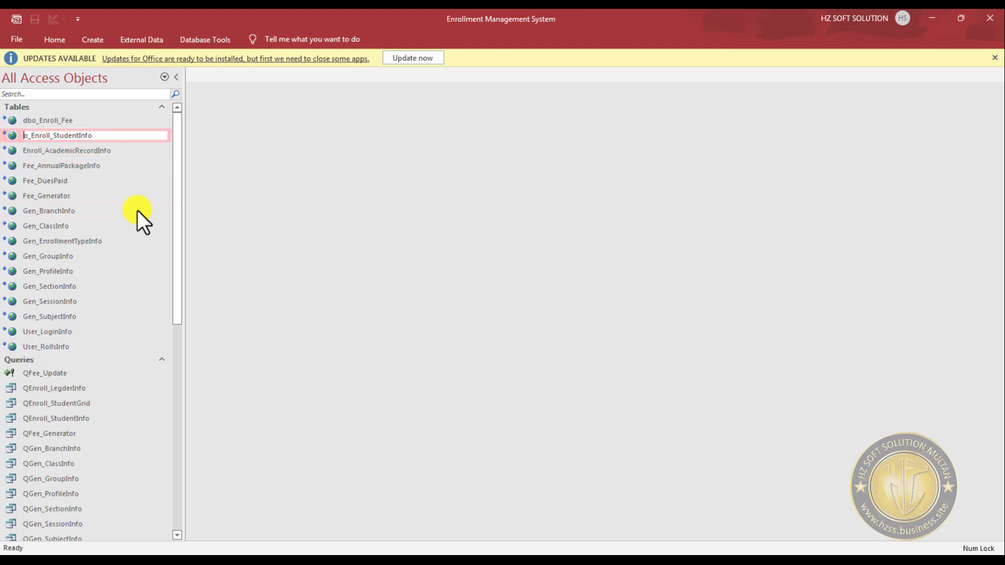
pyautogui.press('Return')
# - Rename the linked table dbo_Enroll_Fee to Enroll_Fee, removing the dbo_ prefix
pyautogui.press('Up')
pyautogui.press('F2')
pyautogui.press('Home')
pyautogui.press('Delete')
pyautogui.press('Delete')
pyautogui.press('Delete')
pyautogui.press('Delete')
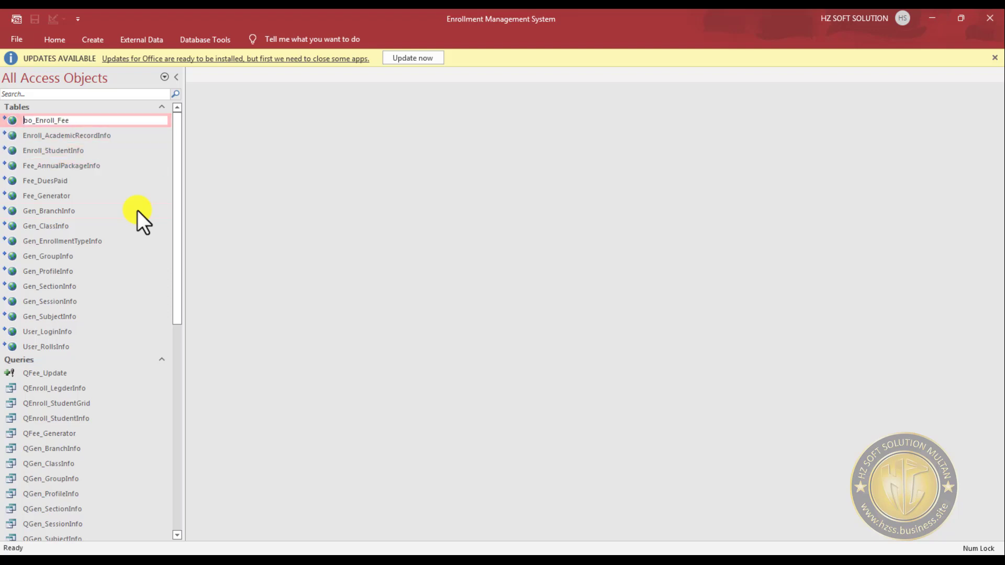
pyautogui.press('Return')
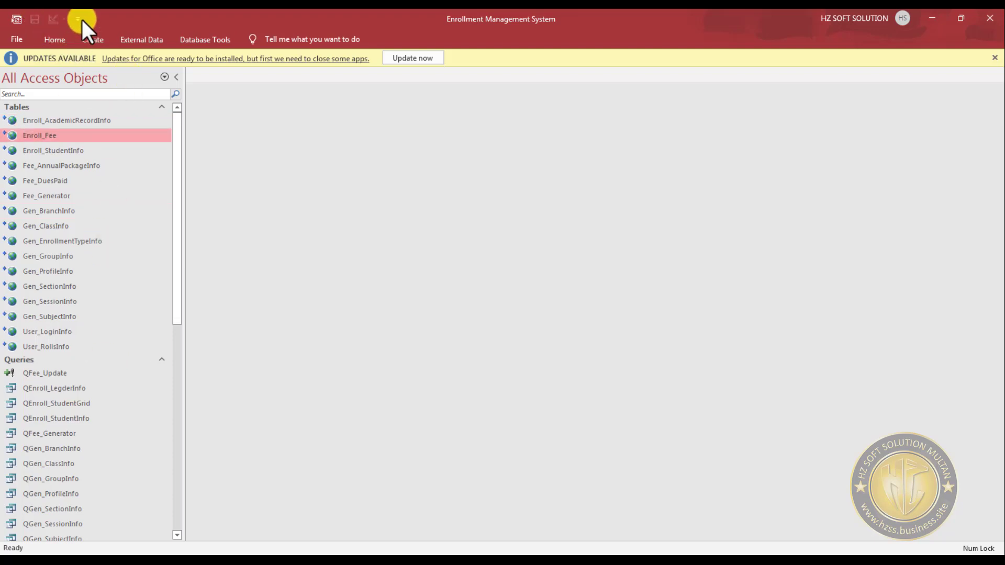
pyautogui.click(39, 463)
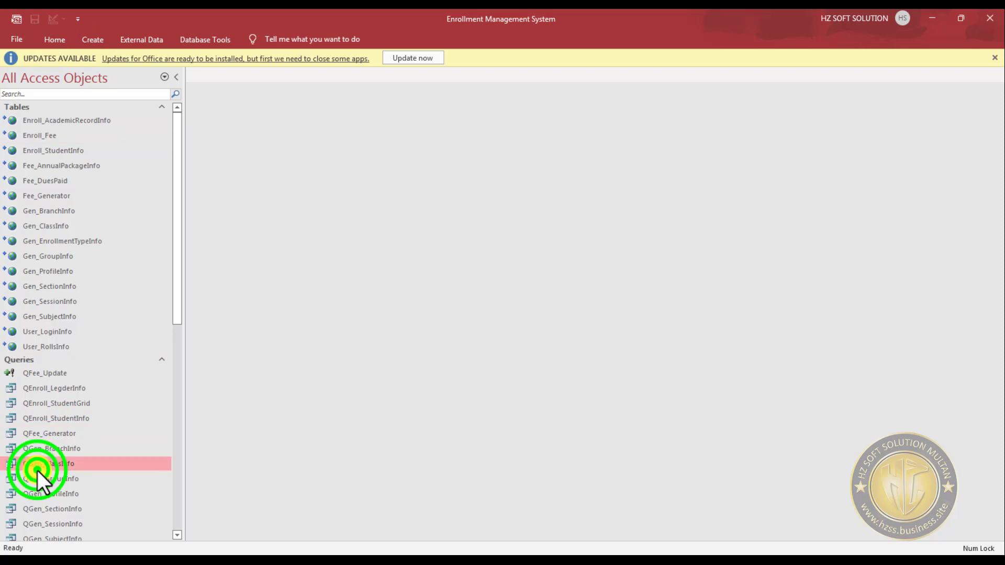
pyautogui.click(58, 40)
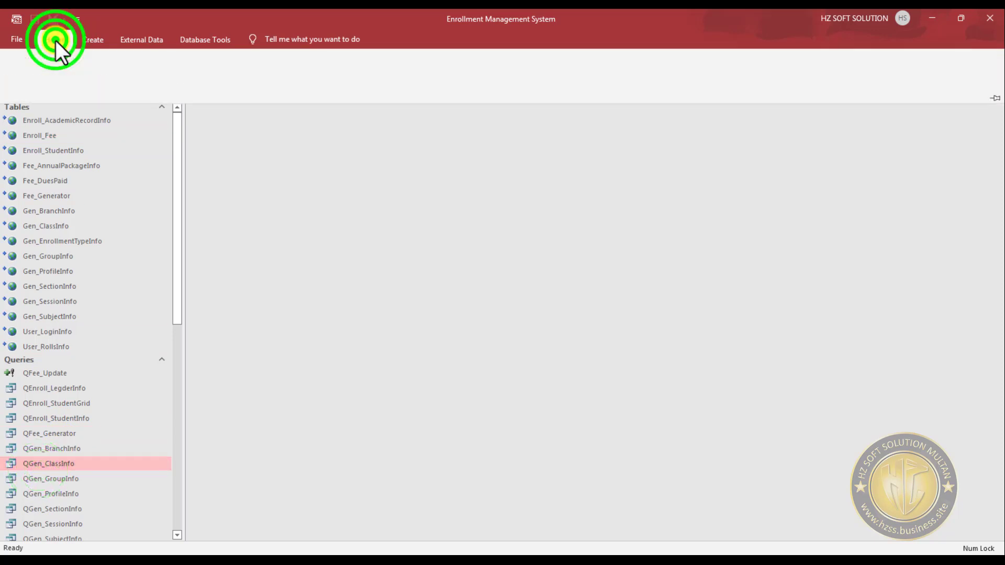
pyautogui.click(50, 39)
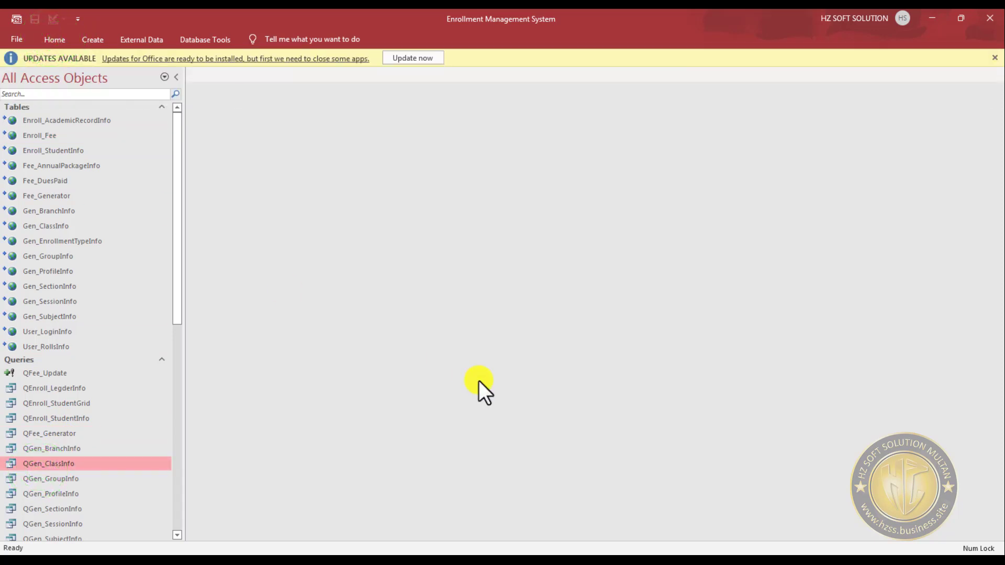
# - Open the QEnroll_StudentInfo query and cancel its parameter request, and open the QEnroll_LegderInfo query to check its records
pyautogui.scroll(-2, 94, 411)
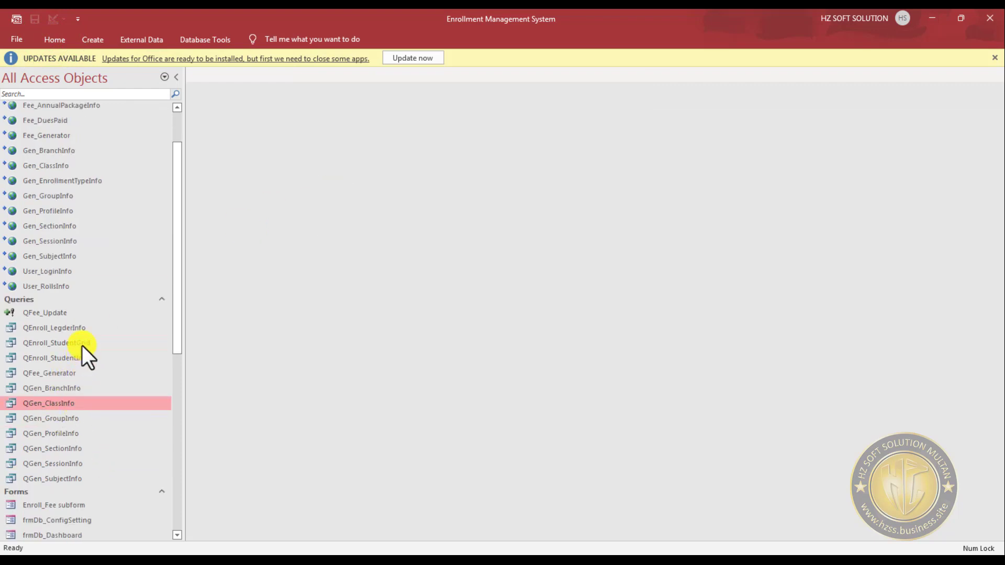
pyautogui.doubleClick(76, 357)
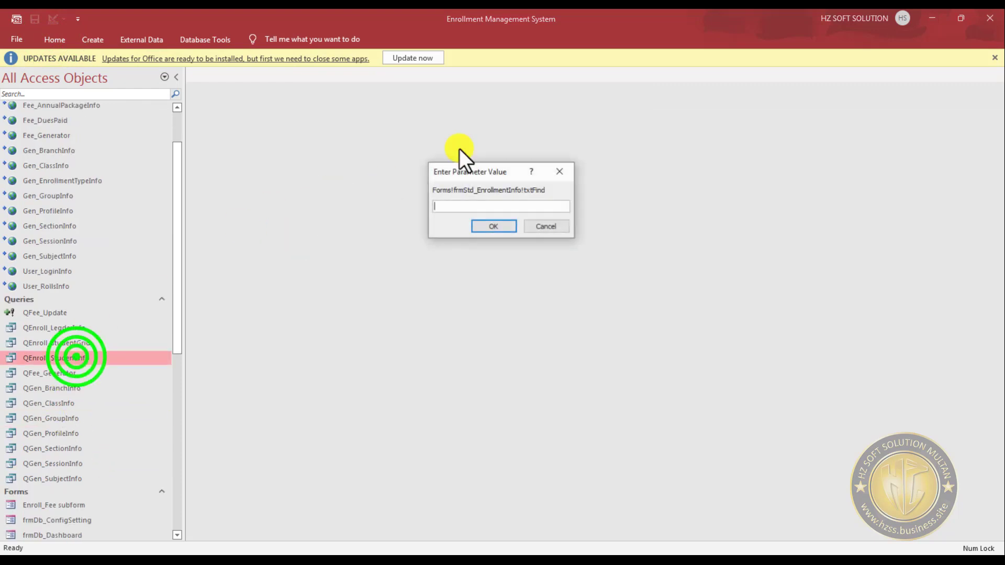
pyautogui.click(553, 224)
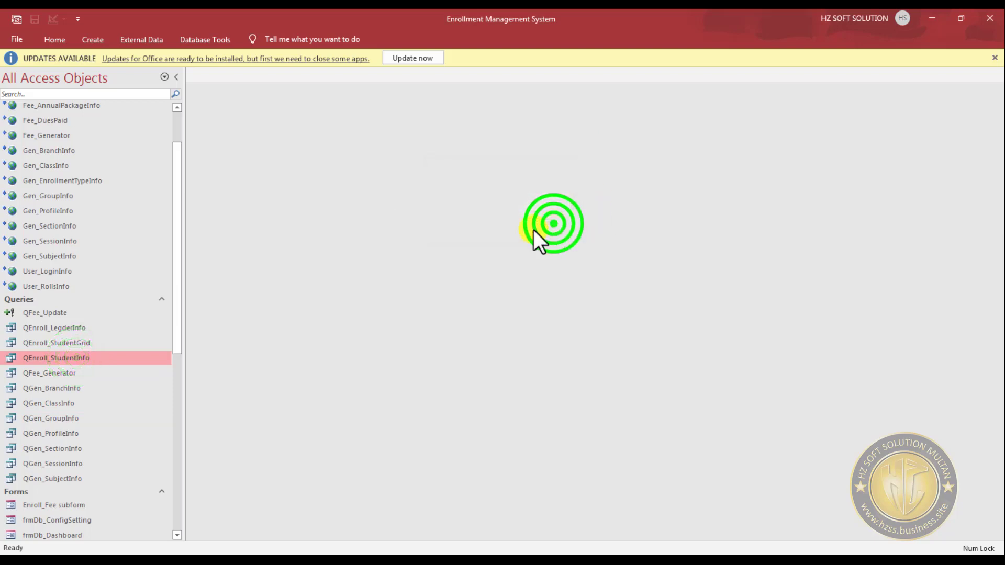
pyautogui.doubleClick(73, 329)
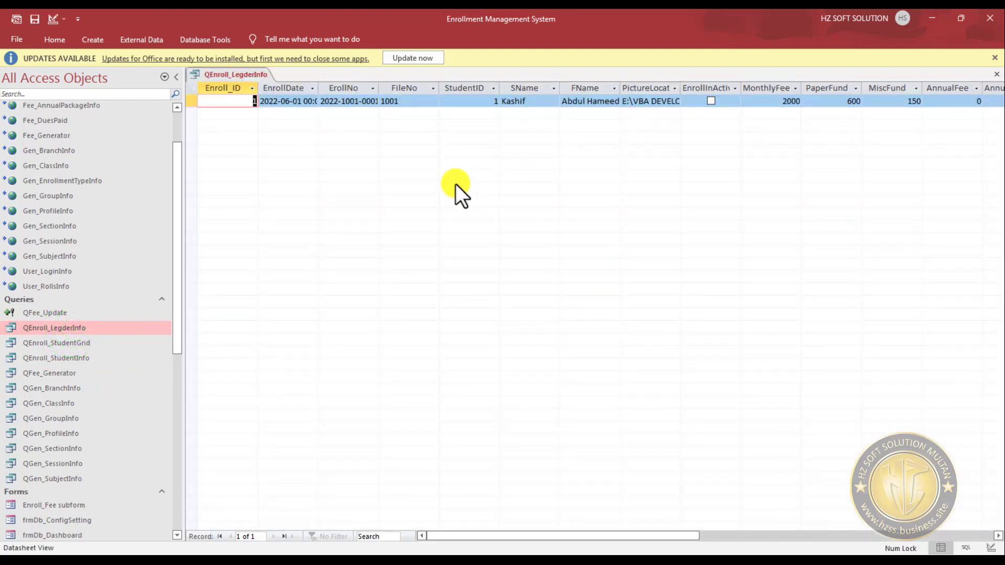
# - Close the QEnroll_LegderInfo query and submit all linked tables for updating in the Linked Table Manager, always prompting for a new location
pyautogui.click(996, 74)
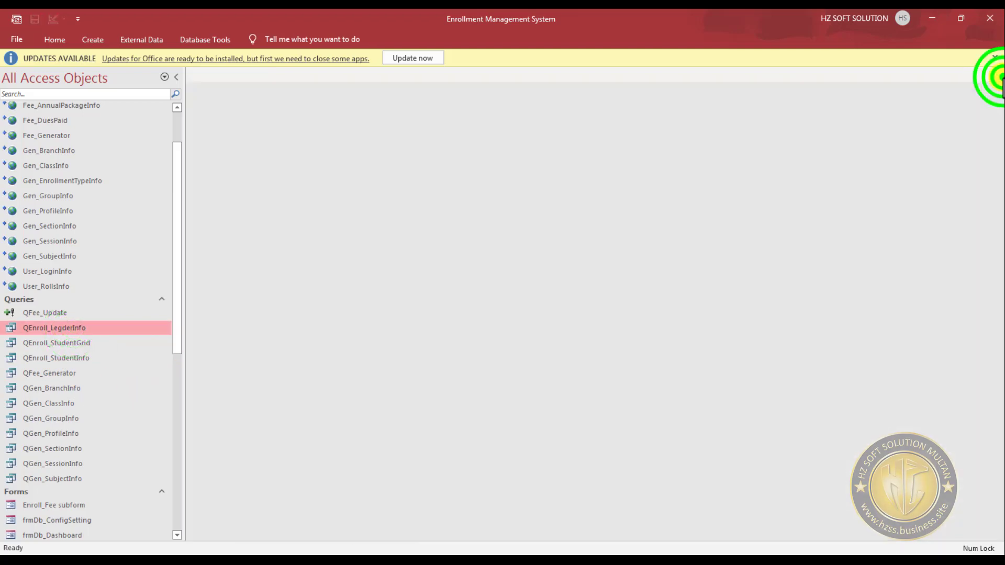
pyautogui.click(13, 18)
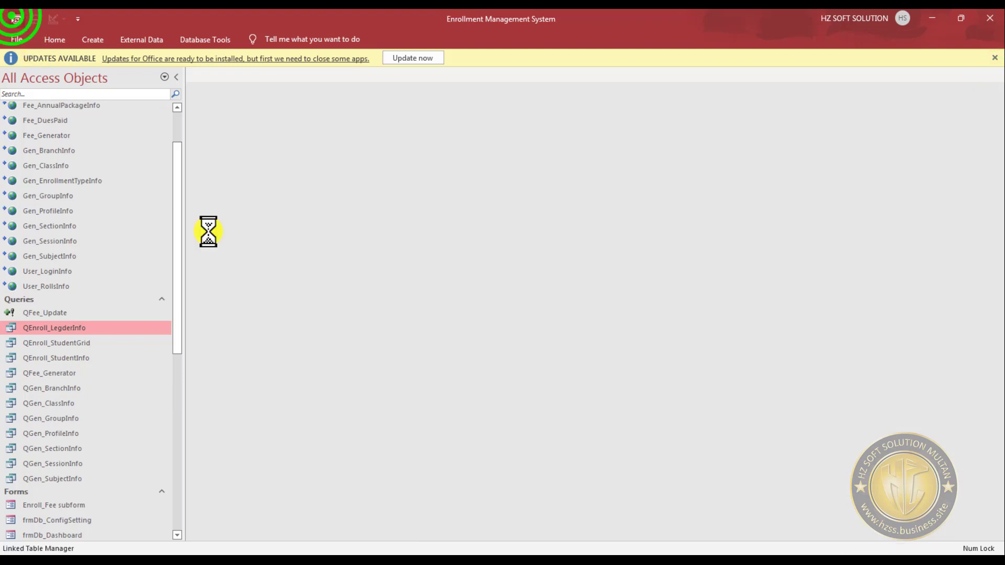
pyautogui.click(373, 301)
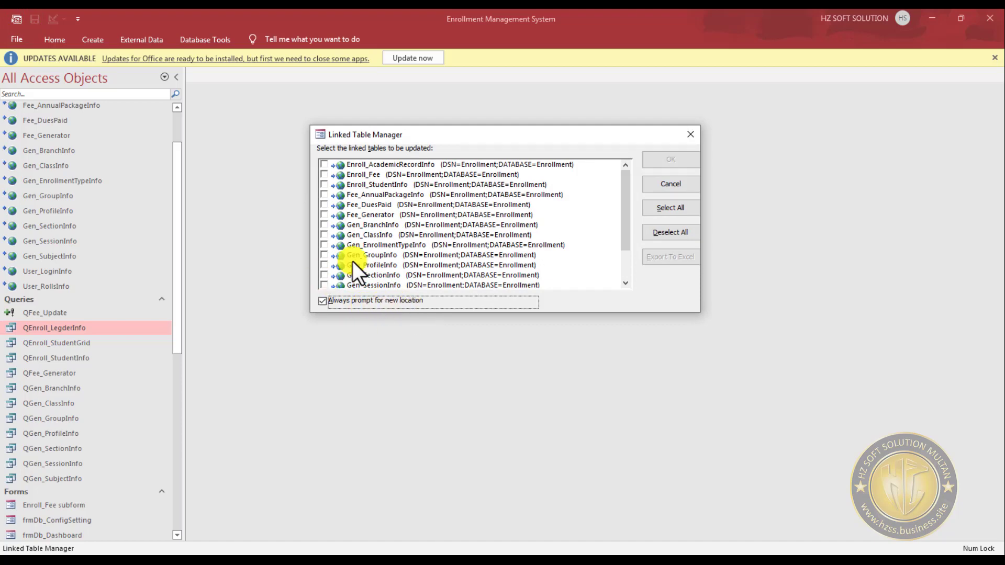
pyautogui.click(677, 208)
pyautogui.click(669, 162)
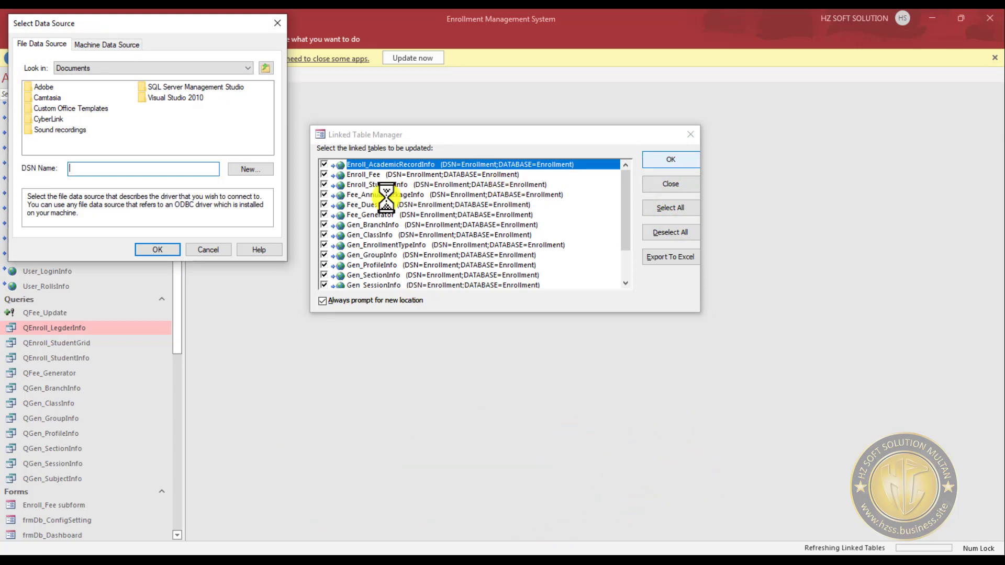
# - Relink the tables through the Enrollment machine data source, entering the SQL Server login password for sa, and close the Linked Table Manager
pyautogui.click(116, 45)
pyautogui.click(46, 91)
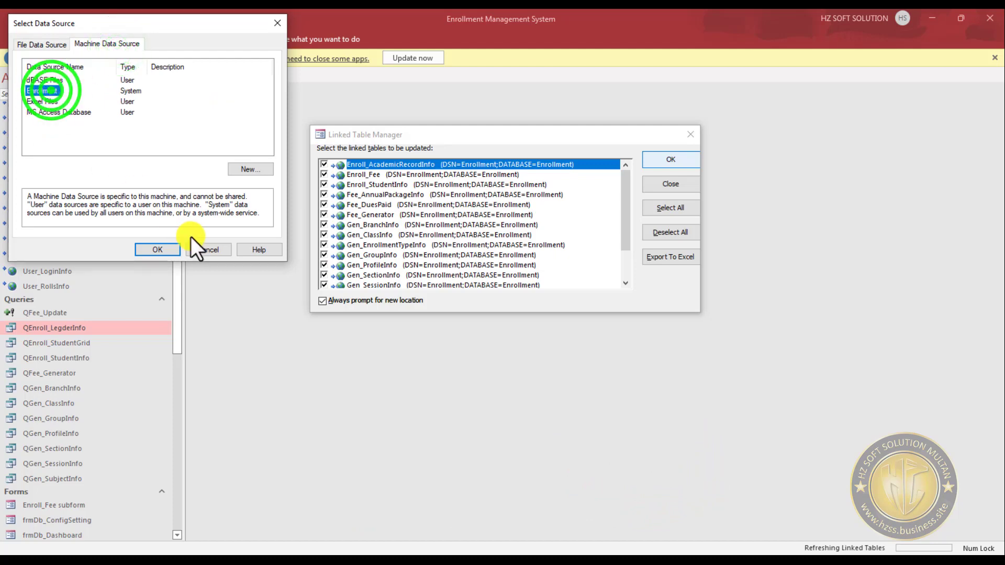
pyautogui.click(167, 251)
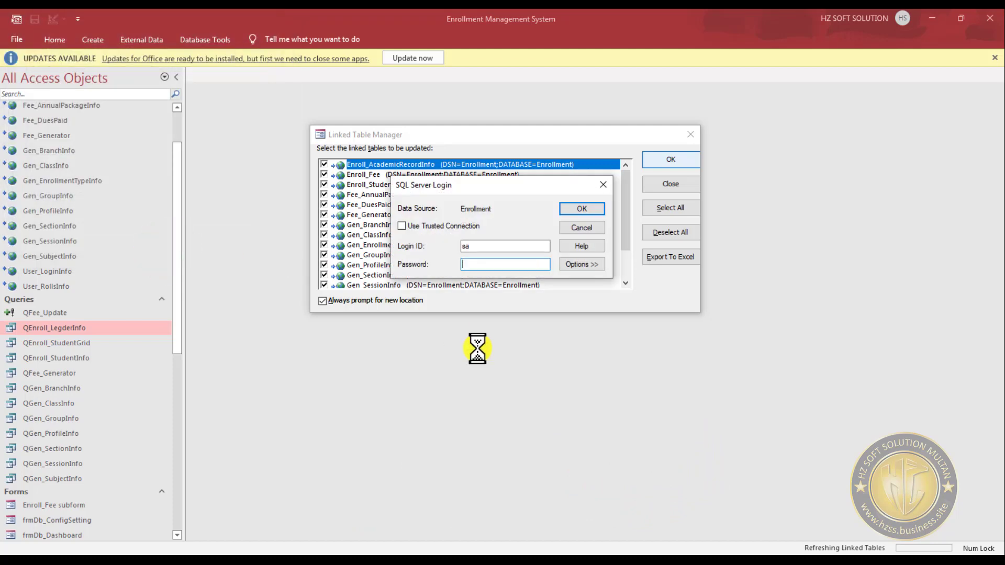
pyautogui.write('123456')
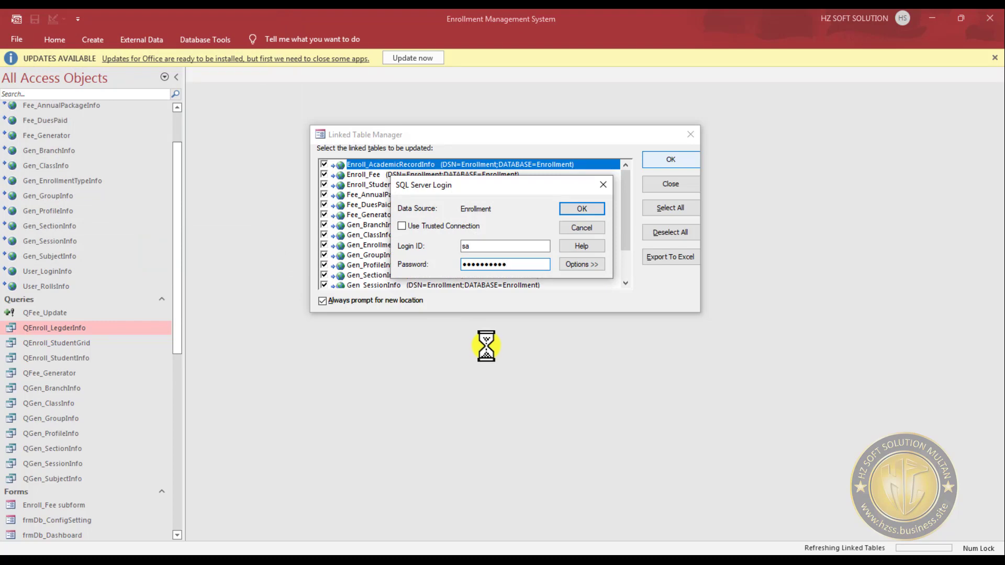
pyautogui.click(580, 207)
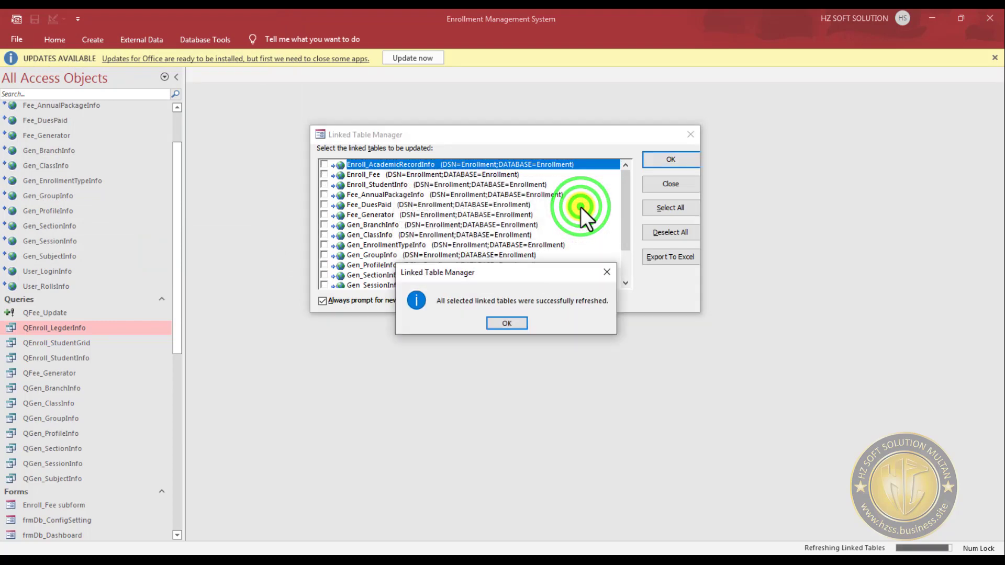
pyautogui.click(506, 323)
pyautogui.click(679, 189)
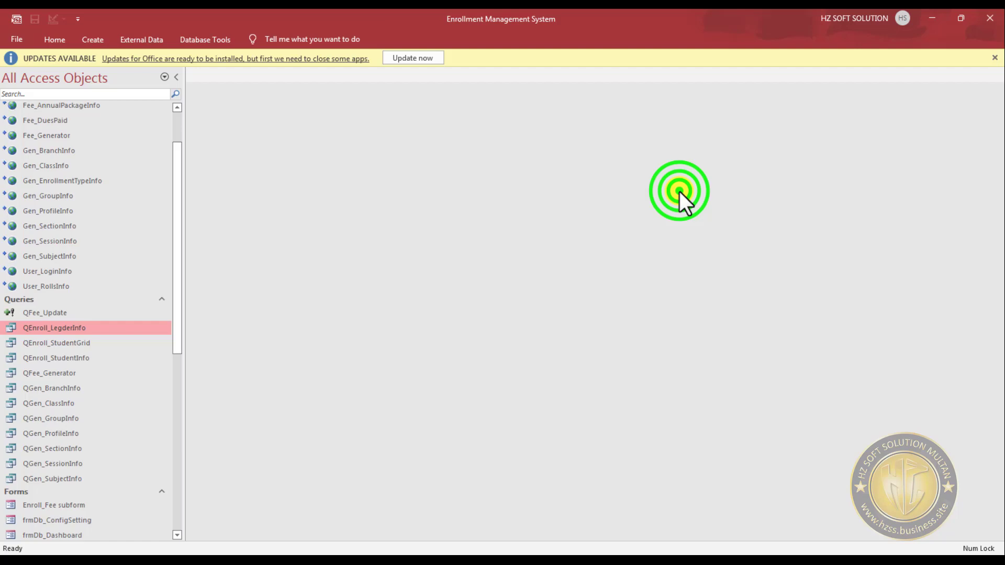
# - Close the front-end database and reopen Enrollment_Sql from the Enrollment folder
pyautogui.click(994, 57)
pyautogui.click(990, 19)
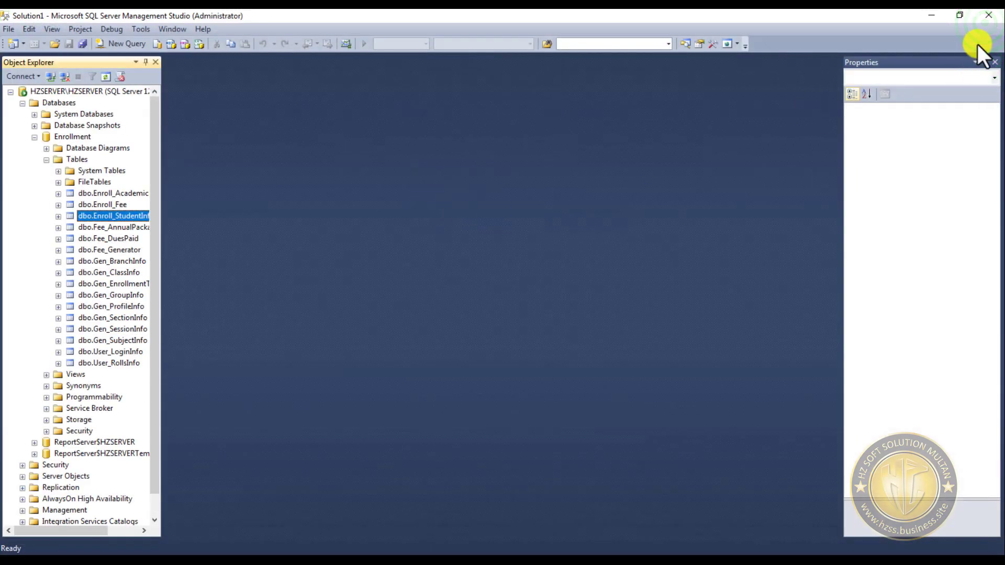
pyautogui.click(932, 15)
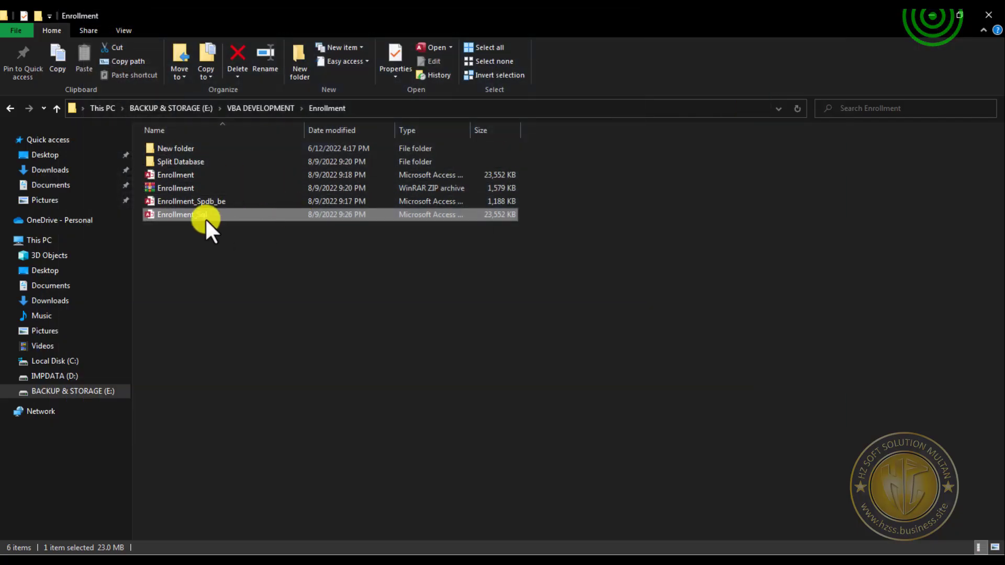
pyautogui.doubleClick(172, 212)
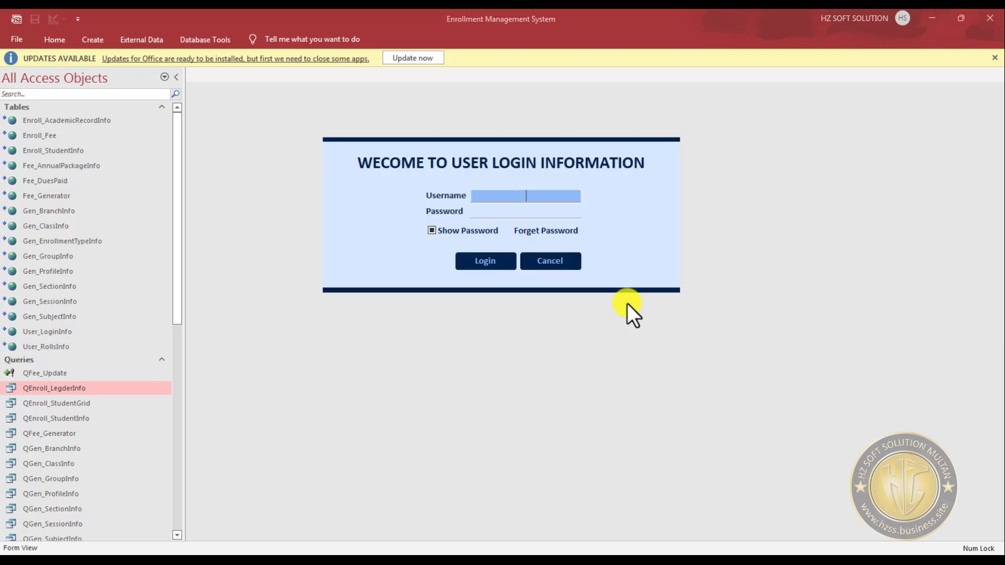
# - Log in to the Enrollment Management System with the admin username and the account password, and dismiss the welcome message
pyautogui.write('admin')
pyautogui.press('Tab')
pyautogui.write('admin')
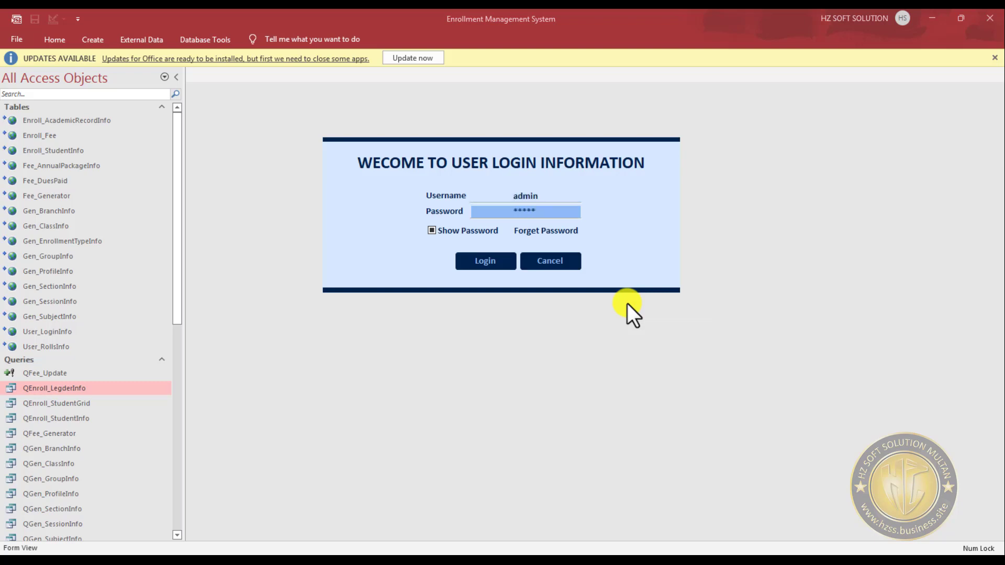
pyautogui.click(496, 266)
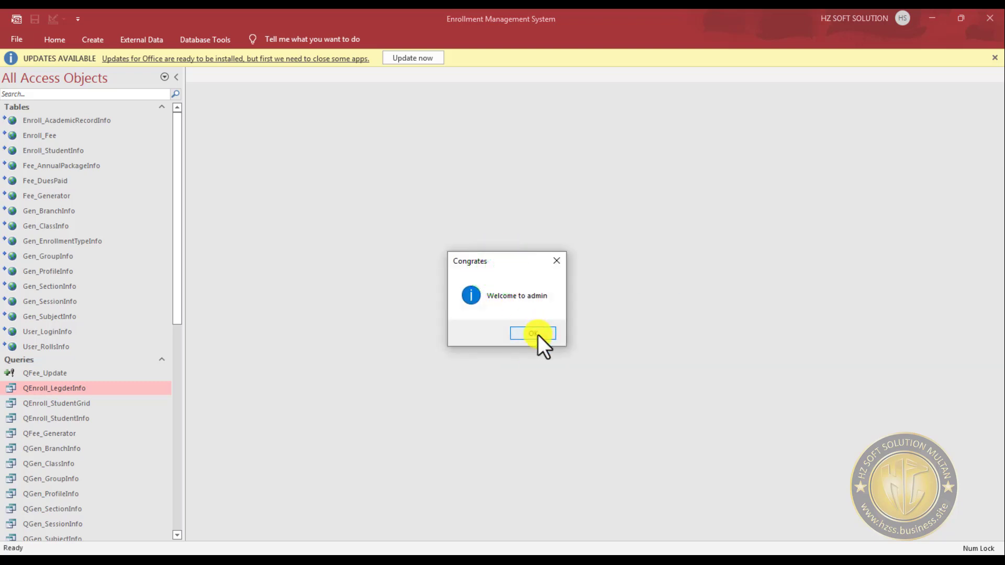
pyautogui.click(539, 335)
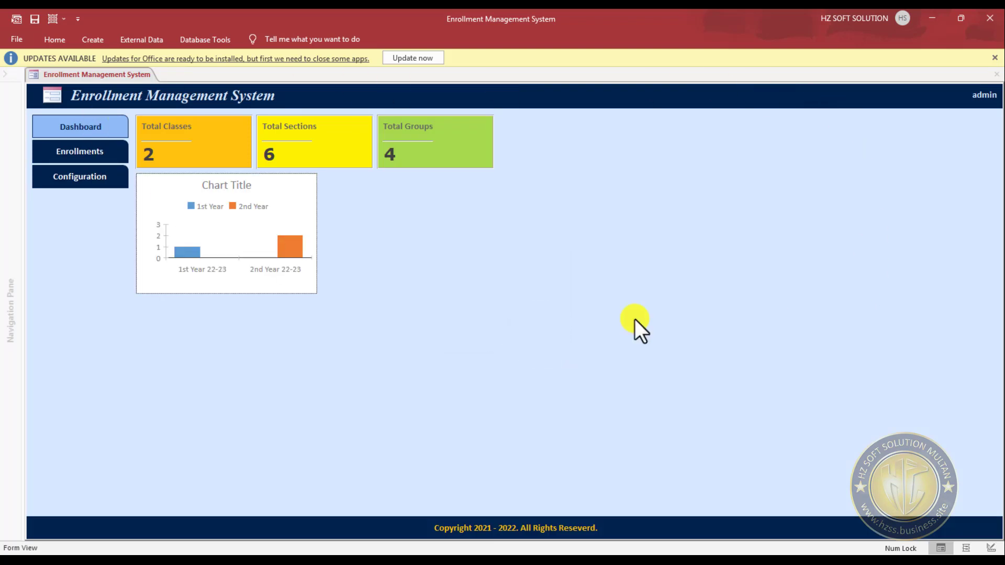
# - Open Enrollments and cancel its parameter request, and check the Profile Info and Branch Info forms under Configuration
pyautogui.click(114, 153)
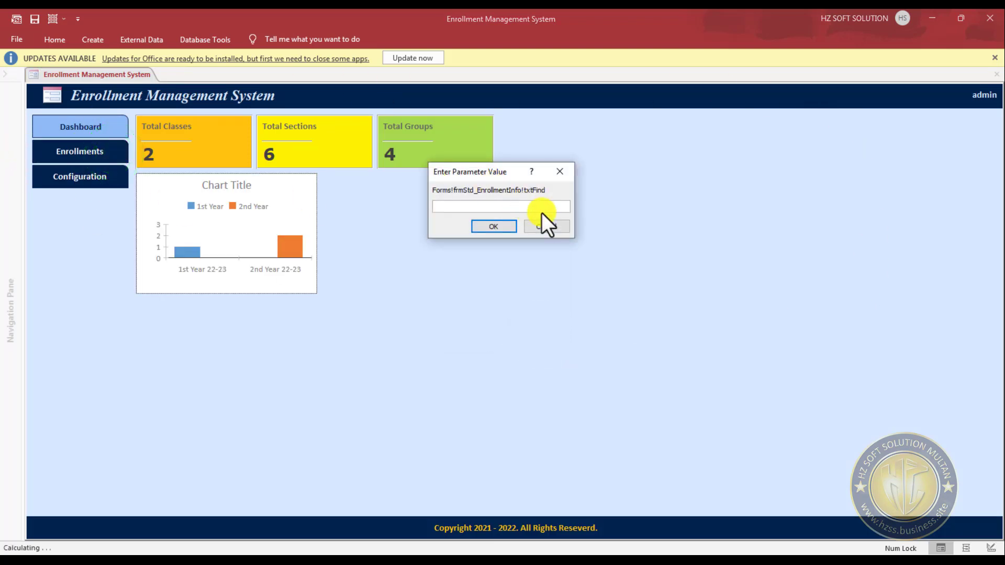
pyautogui.click(546, 224)
pyautogui.click(96, 180)
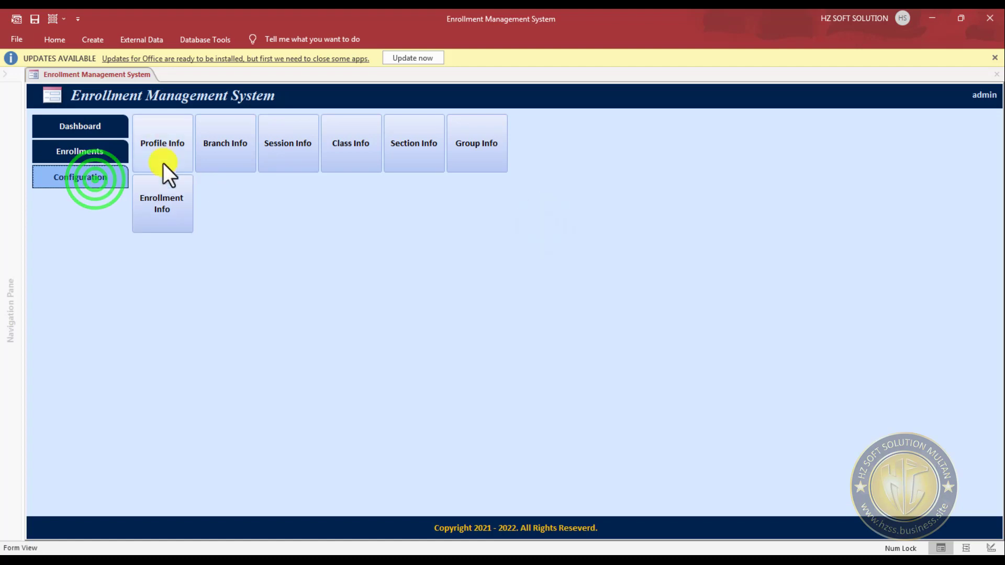
pyautogui.click(165, 142)
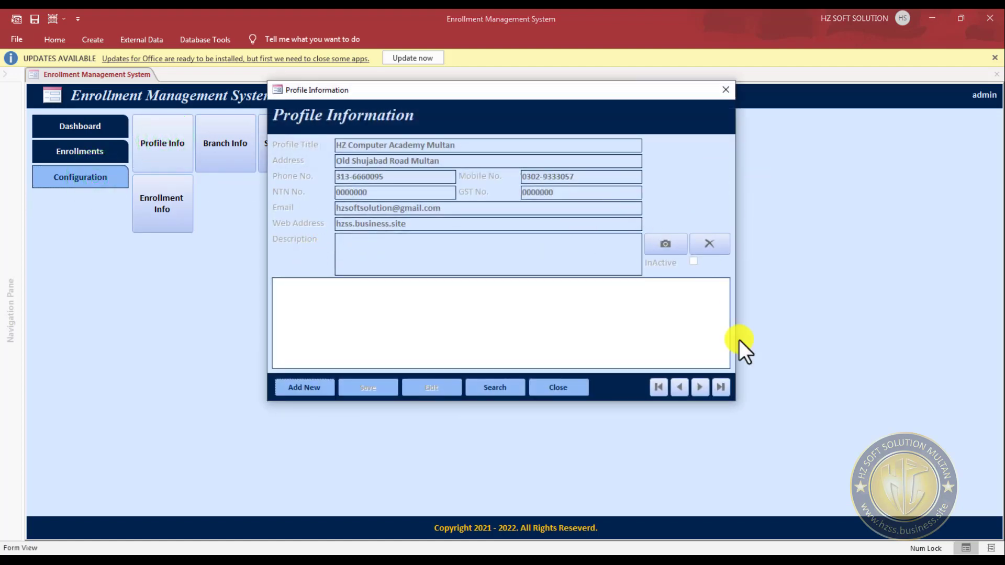
pyautogui.click(548, 396)
pyautogui.click(233, 137)
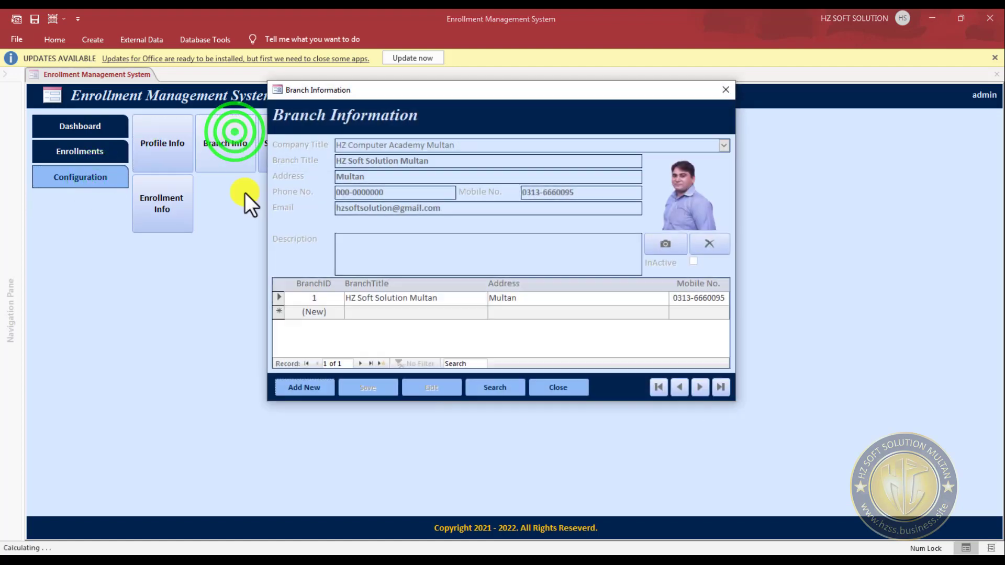
pyautogui.click(576, 390)
# - Open and close the Session Info, Class Info, Section Info and Group Info forms to check their linked records
pyautogui.click(299, 157)
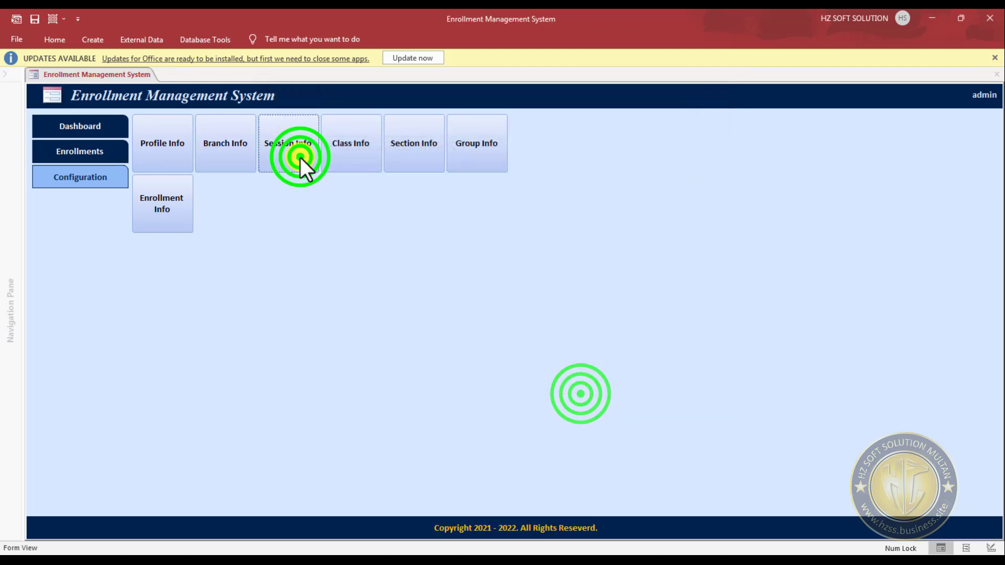
pyautogui.click(574, 358)
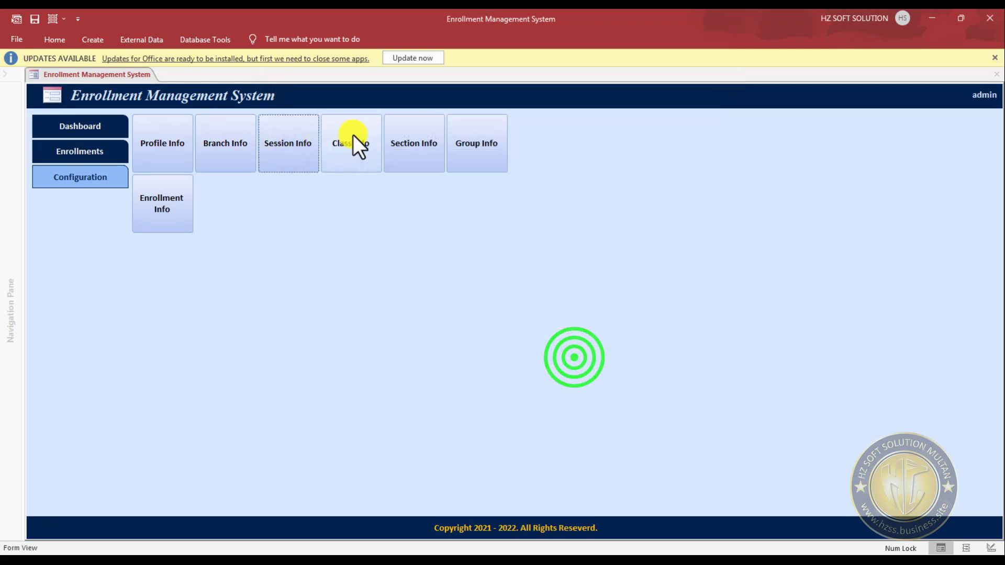
pyautogui.click(352, 137)
pyautogui.click(584, 358)
pyautogui.click(429, 154)
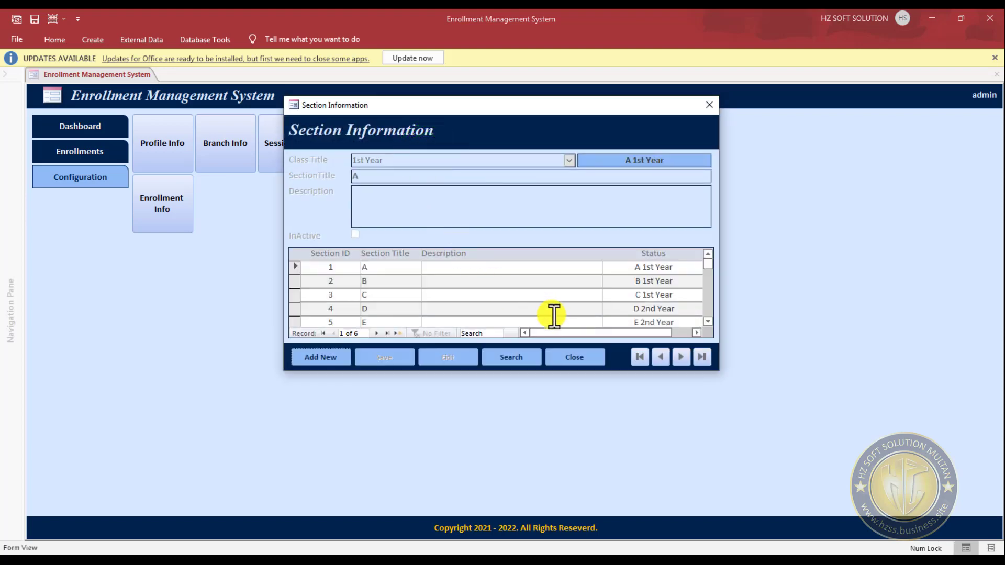
pyautogui.click(575, 357)
pyautogui.click(413, 140)
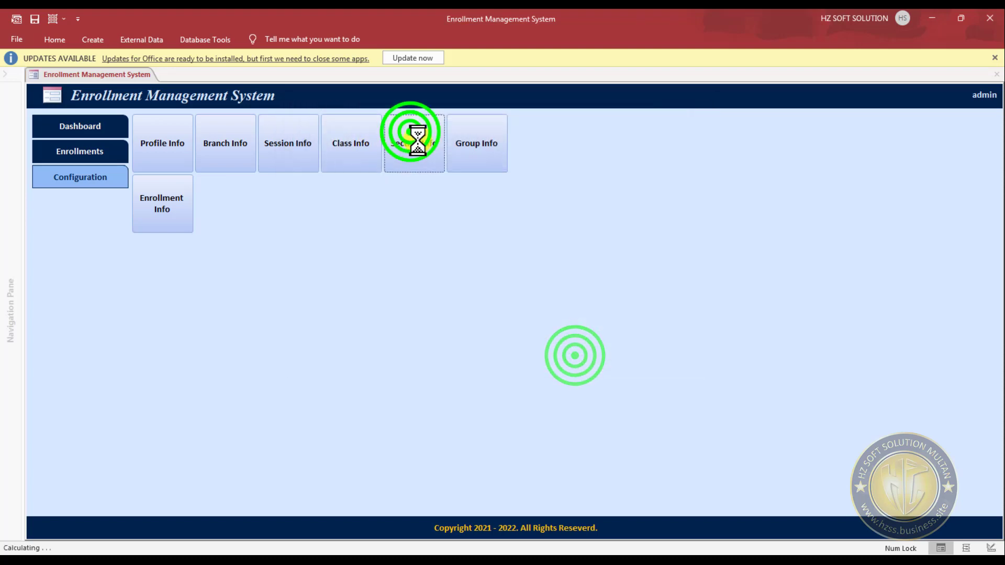
pyautogui.click(575, 358)
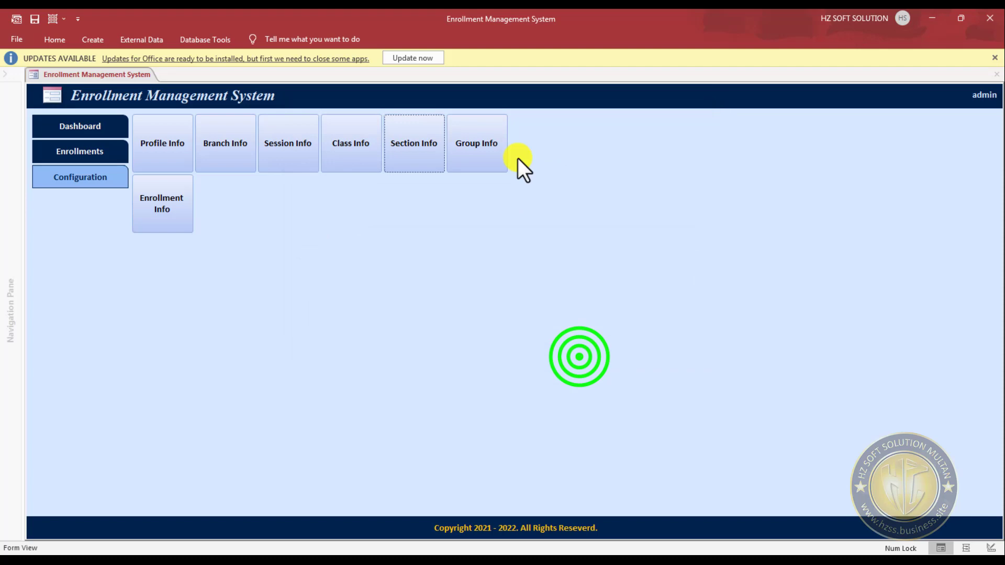
pyautogui.click(497, 140)
pyautogui.click(576, 359)
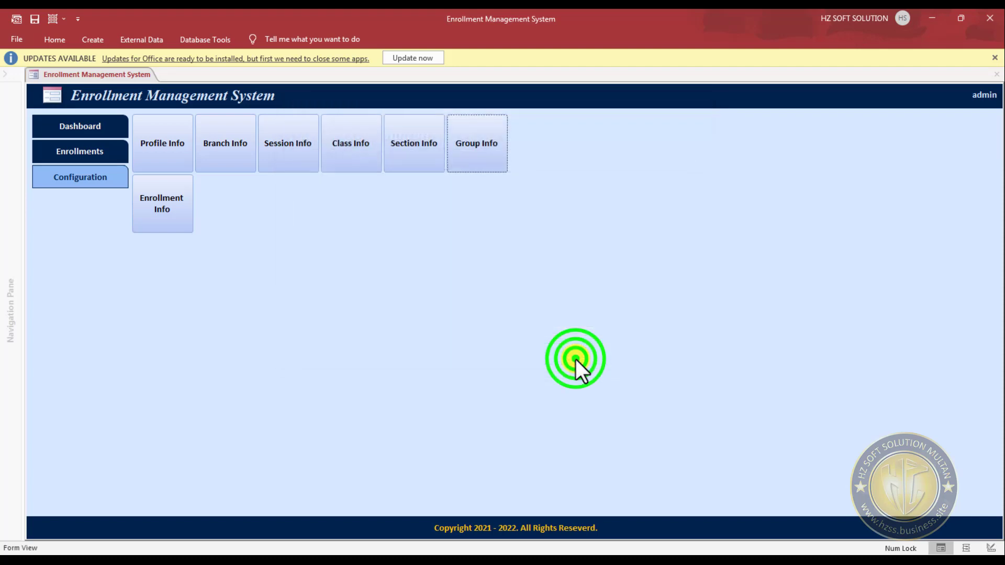
# - Load the listed student's record in the Enrollment Info form and examine the format of its Enroll Date
pyautogui.click(156, 202)
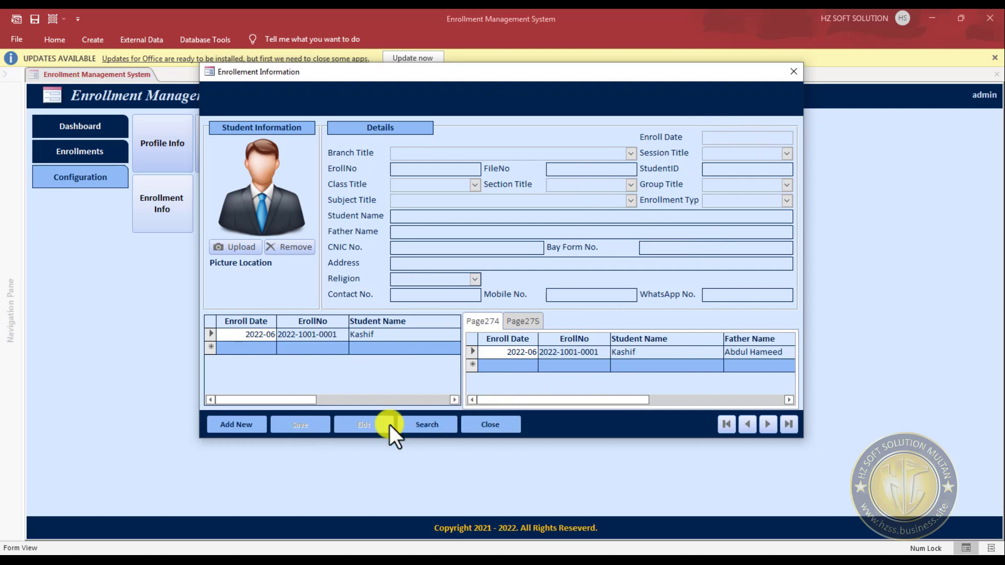
pyautogui.click(400, 343)
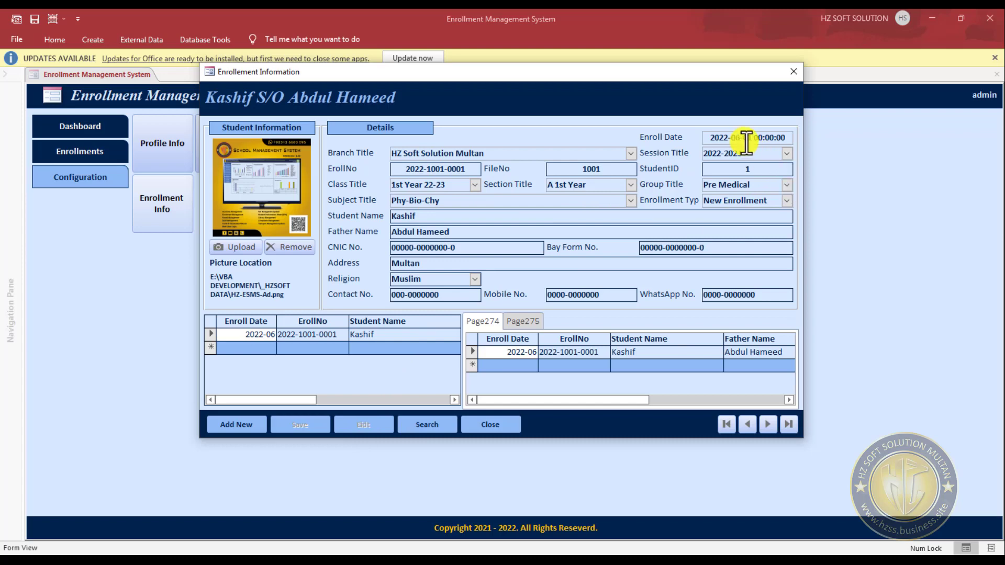
pyautogui.click(708, 137)
pyautogui.moveTo(734, 135); pyautogui.dragTo(792, 135)
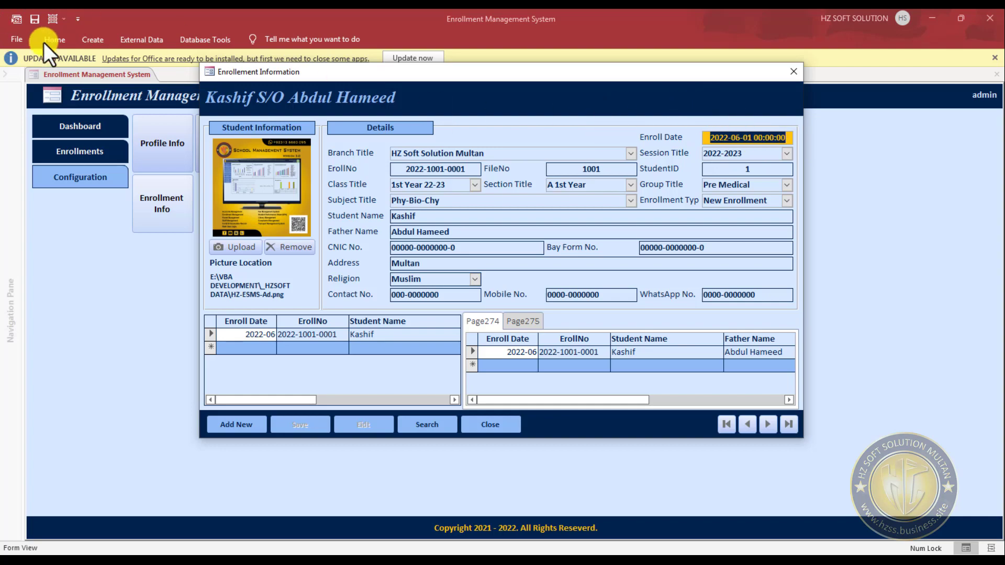
# - Switch to SQL Server Management Studio and set the EnrollDate column's data type to date in the design of dbo.Enroll_StudentInfo
pyautogui.click(174, 12)
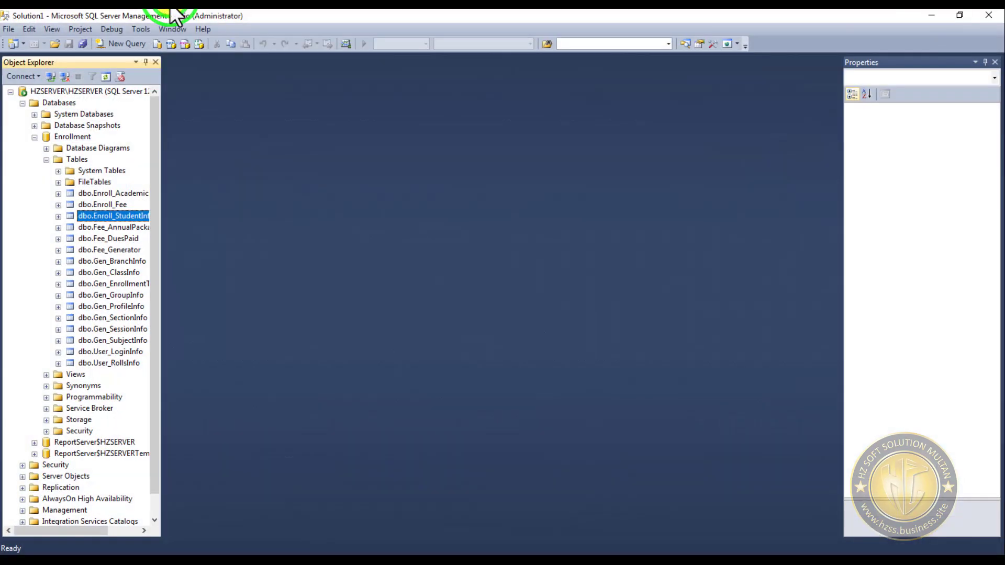
pyautogui.rightClick(116, 218)
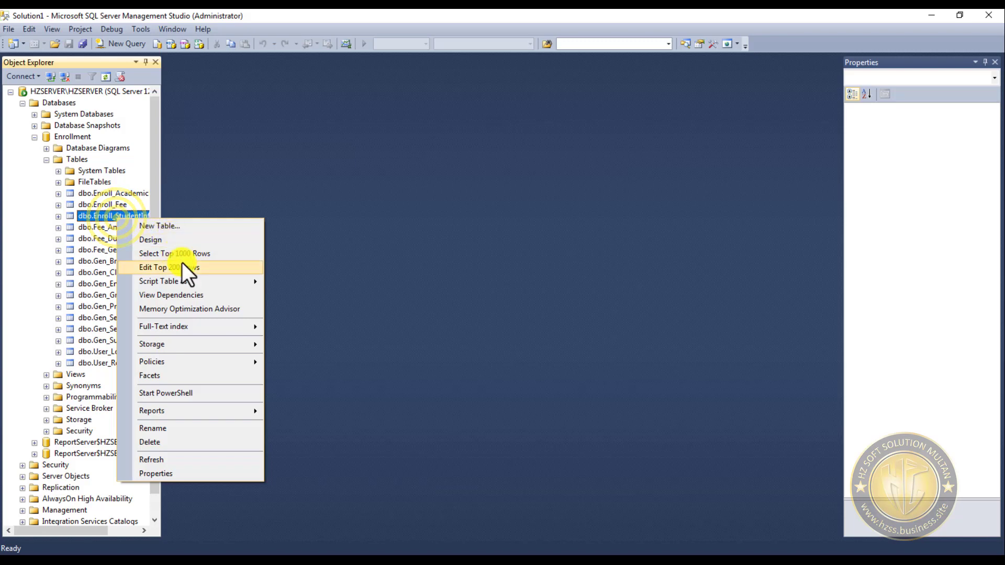
pyautogui.click(168, 240)
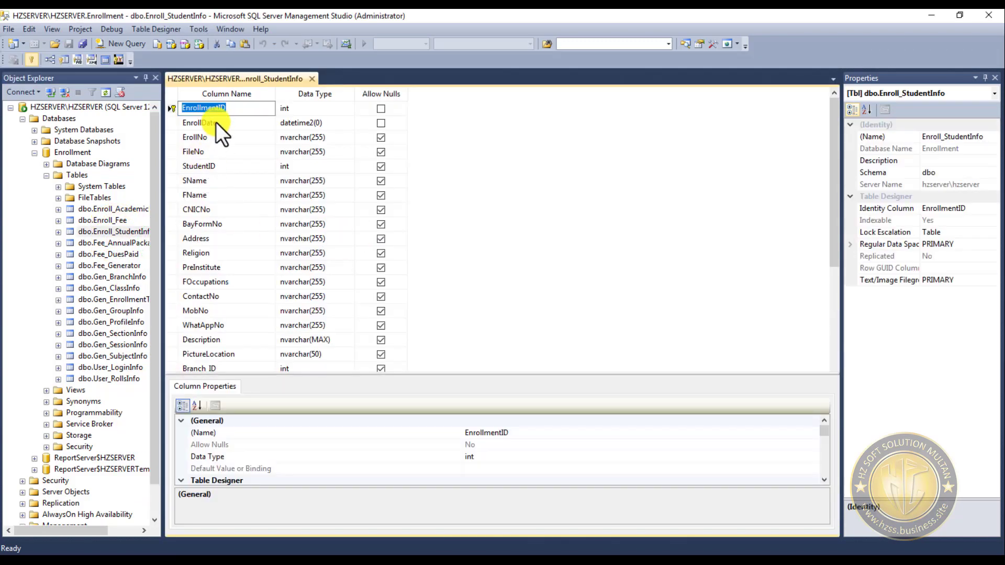
pyautogui.click(216, 124)
pyautogui.click(336, 123)
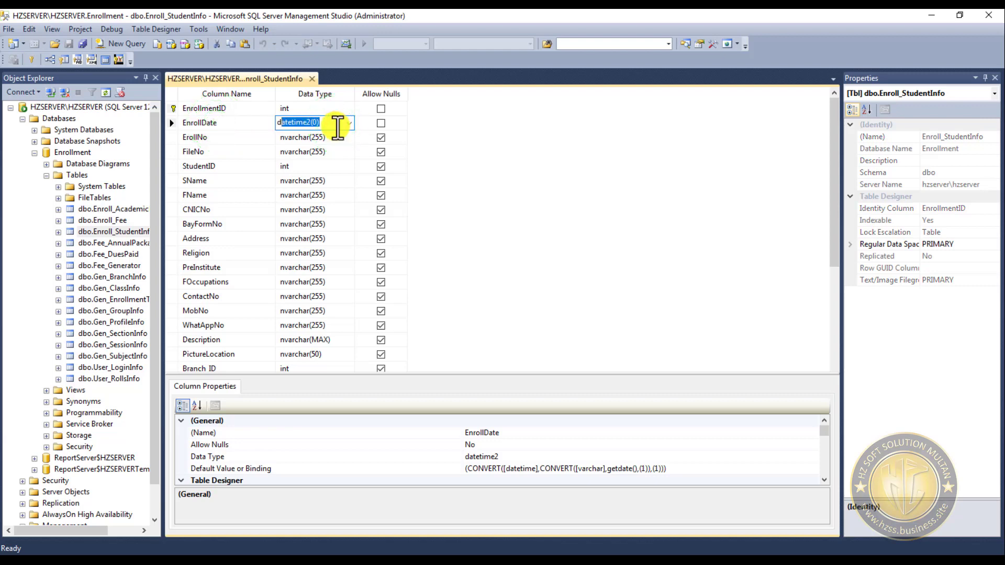
pyautogui.write('date')
pyautogui.press('Tab')
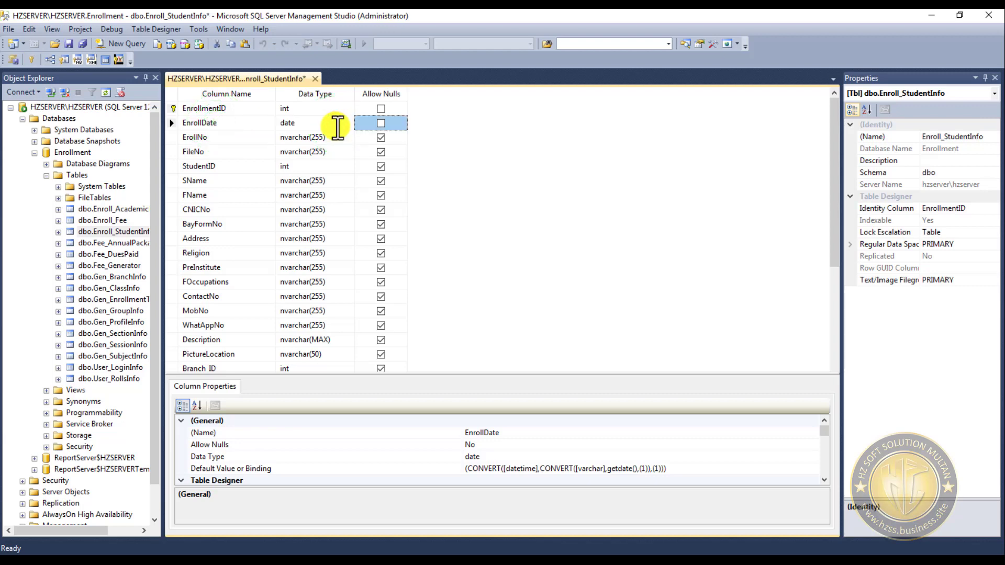
# - Try to save the Enroll_StudentInfo table design and cancel the save dialog
pyautogui.click(68, 43)
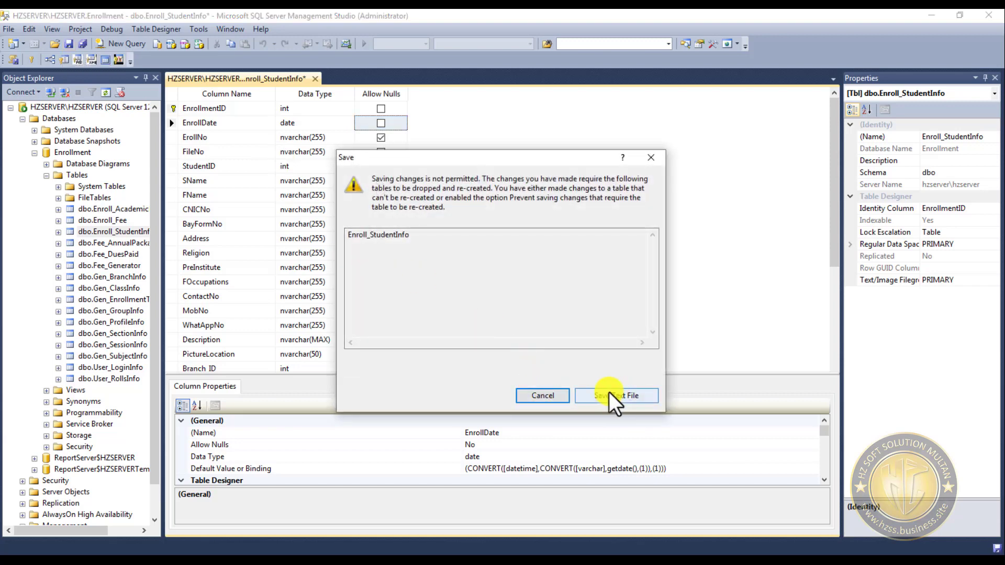
pyautogui.click(543, 395)
pyautogui.click(645, 306)
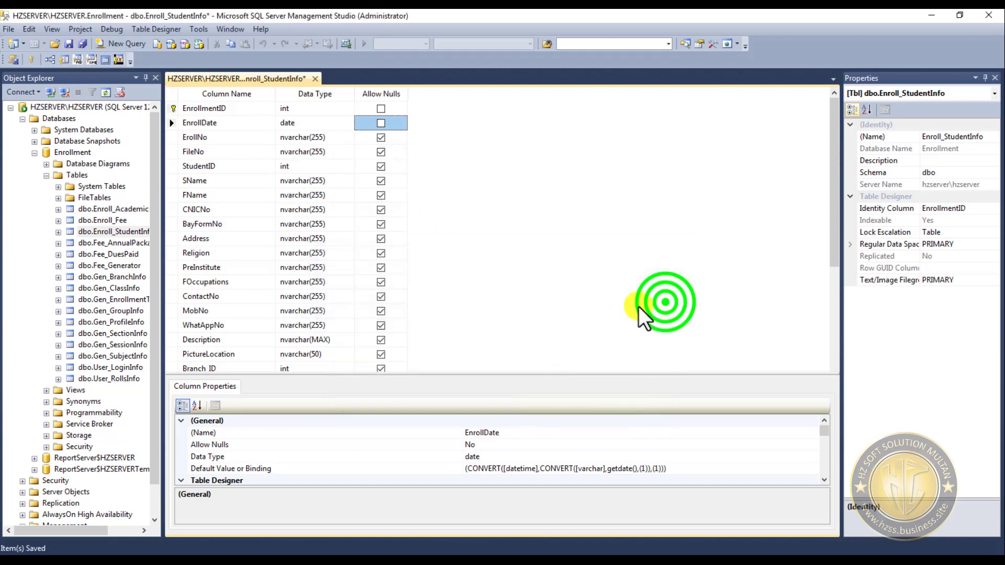
# - Turn off the Designers option "Prevent saving changes that require table re-creation" and apply the options
pyautogui.click(194, 29)
pyautogui.click(228, 151)
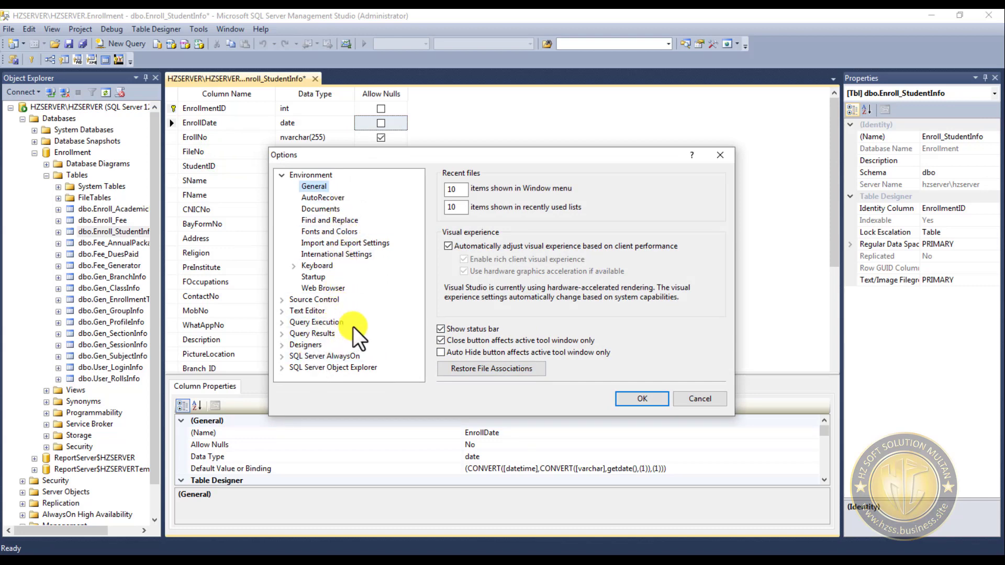
pyautogui.click(309, 346)
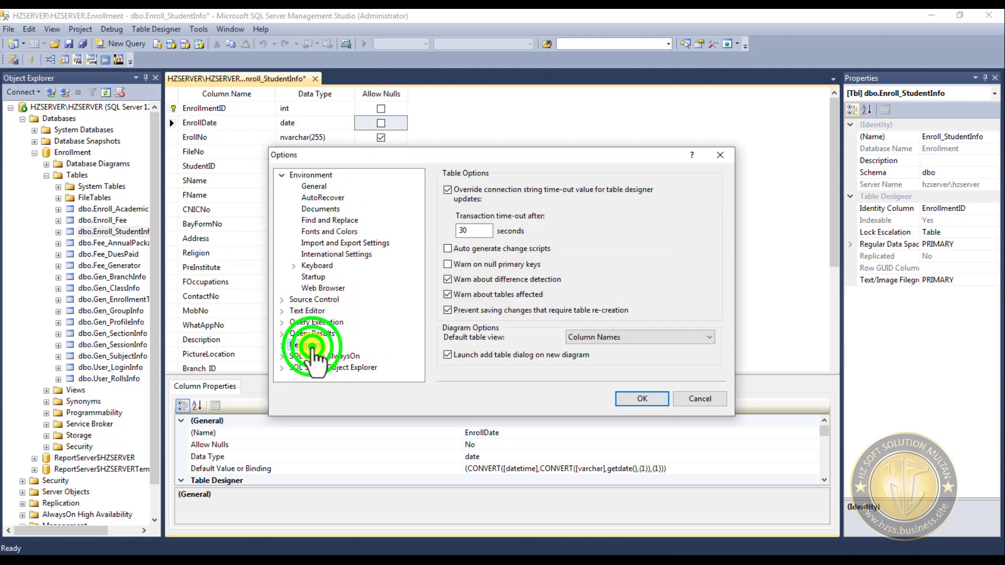
pyautogui.click(454, 312)
pyautogui.click(651, 400)
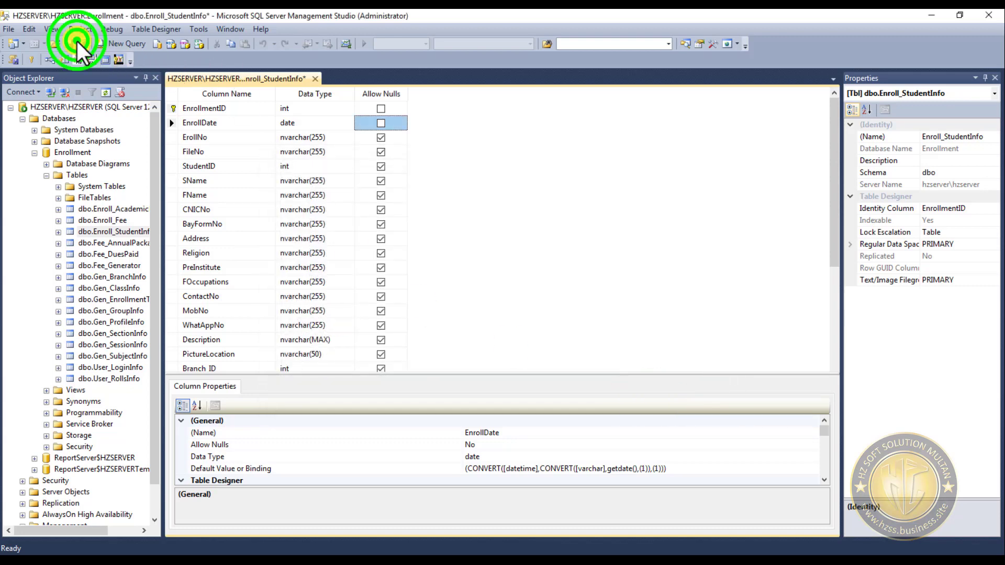
# - Save the dbo.Enroll_StudentInfo table design, accept saving all the affected tables, and close the design
pyautogui.click(74, 41)
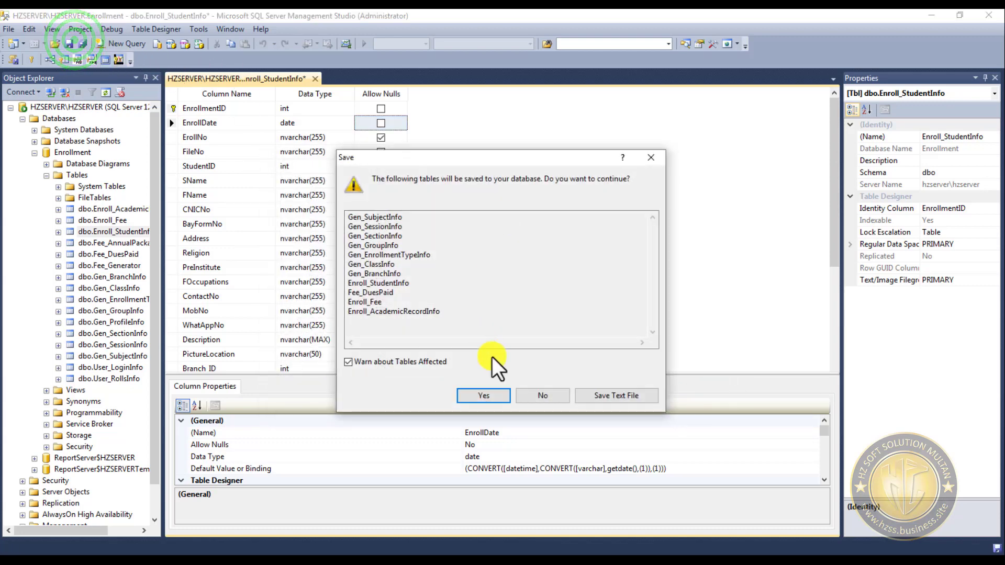
pyautogui.click(501, 391)
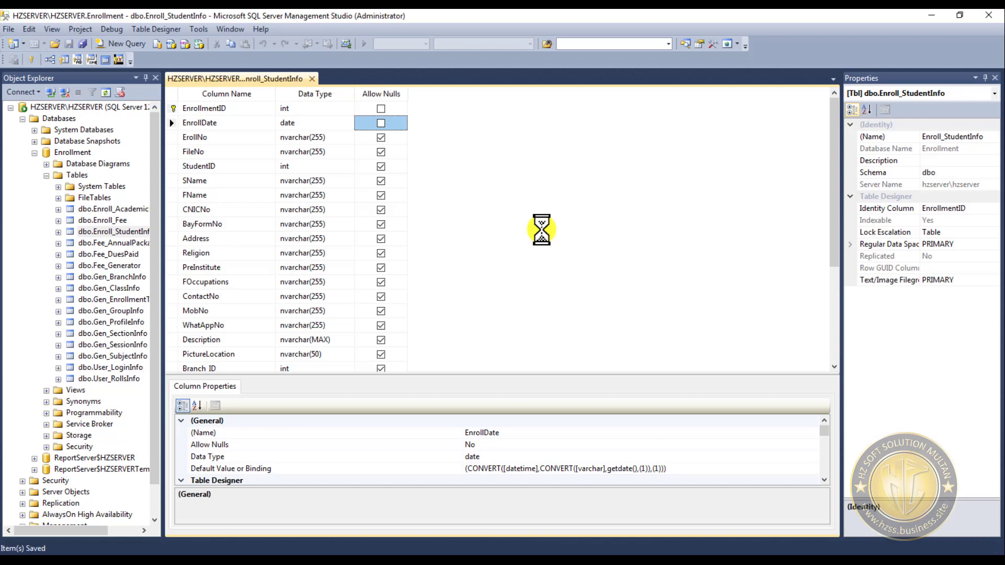
pyautogui.click(312, 78)
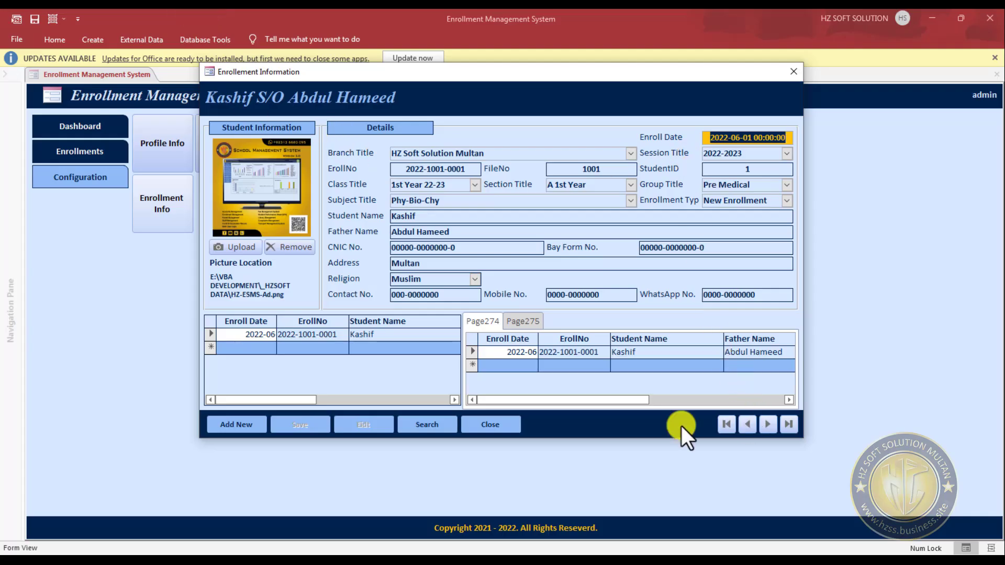
# - Switch to the Enrollment Management System in Access, reopen the Enrollment Info form and check the format of the Enroll Date
pyautogui.click(490, 425)
pyautogui.click(168, 203)
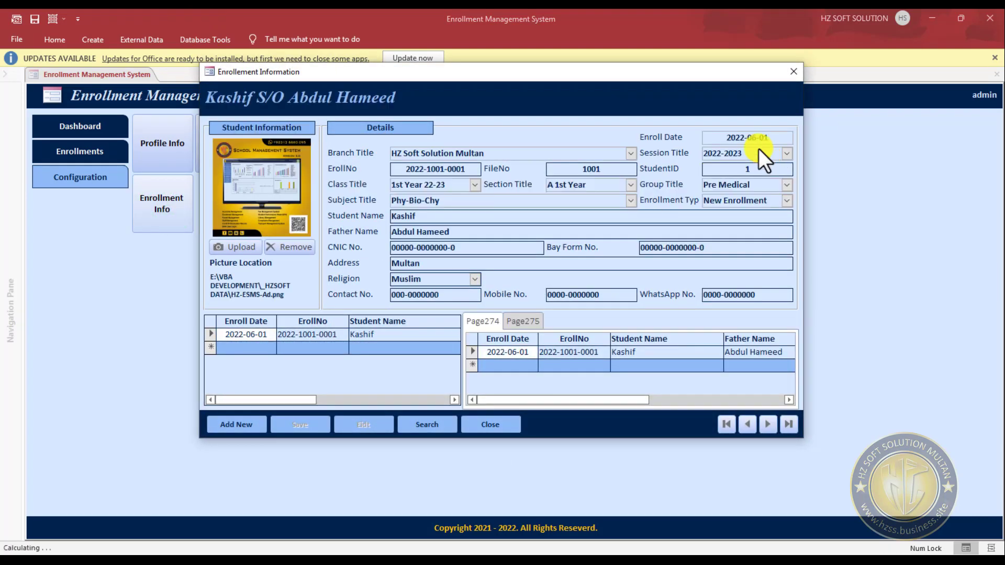
pyautogui.click(725, 142)
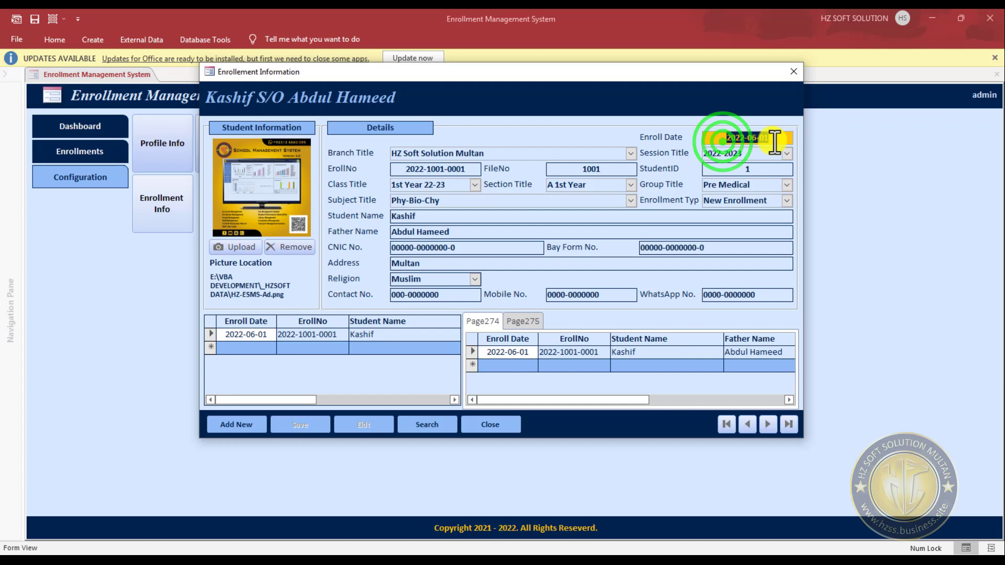